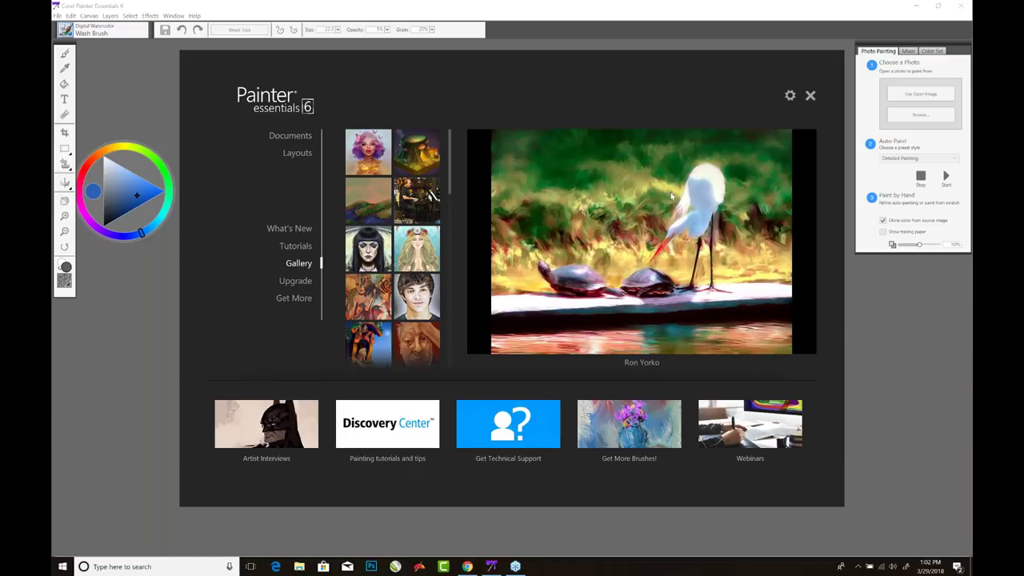
# - Look through the welcome screen's Gallery, What's New, Tutorials, Upgrade and Get More pages
pyautogui.moveTo(666, 330)
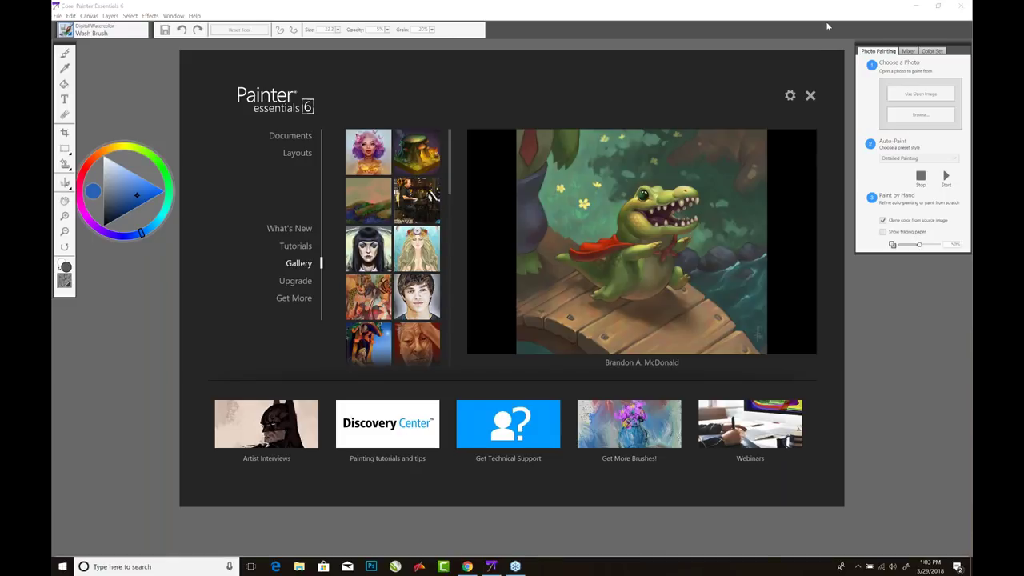
pyautogui.moveTo(588, 234)
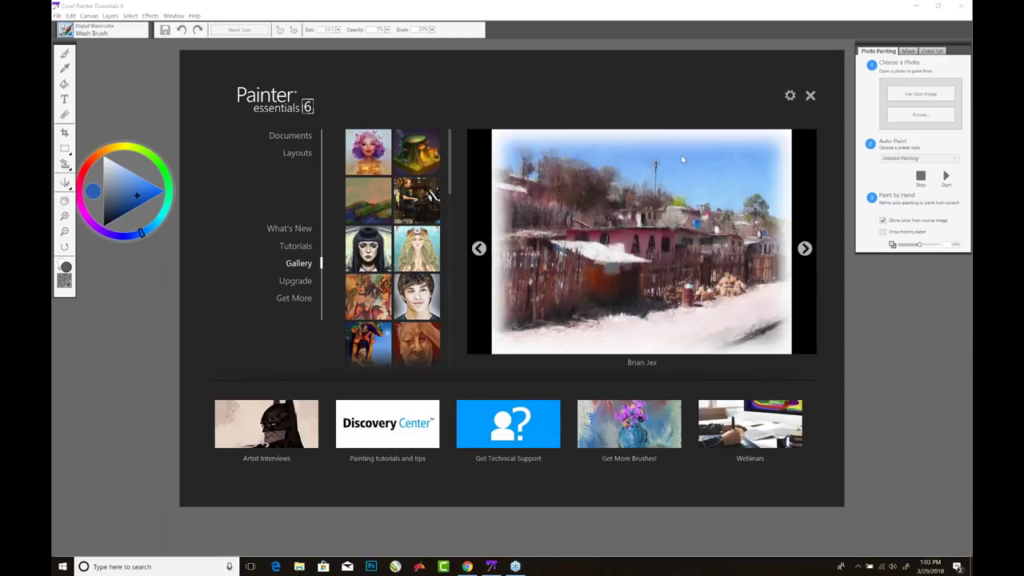
pyautogui.click(301, 231)
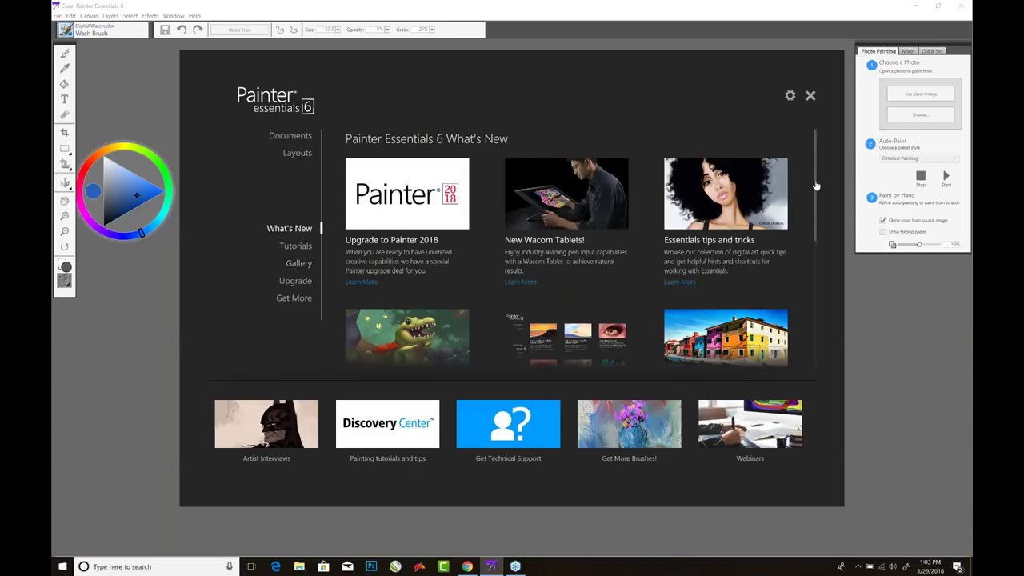
pyautogui.scroll(-1, 816, 192)
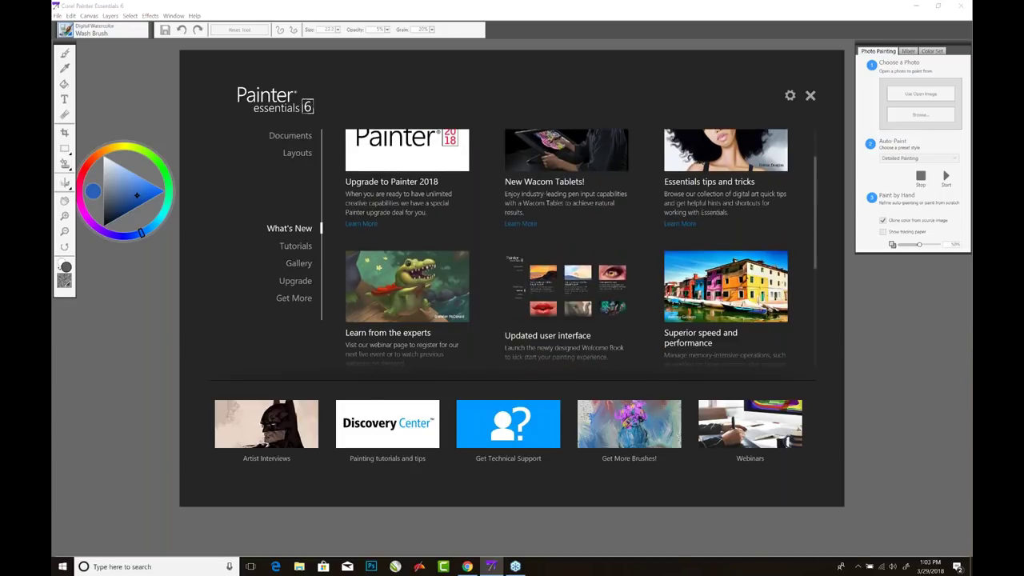
pyautogui.scroll(1, 814, 210)
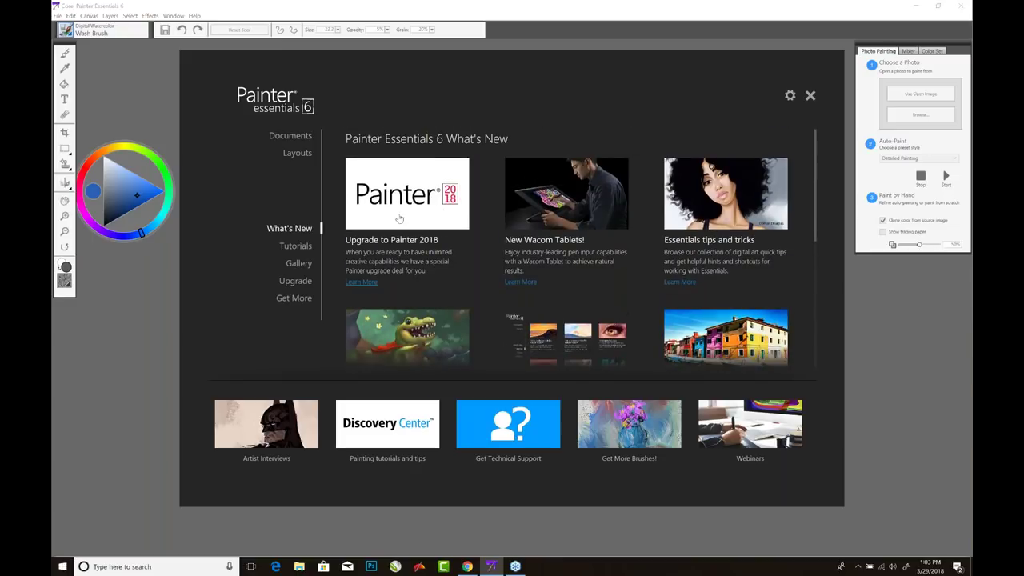
pyautogui.click(311, 247)
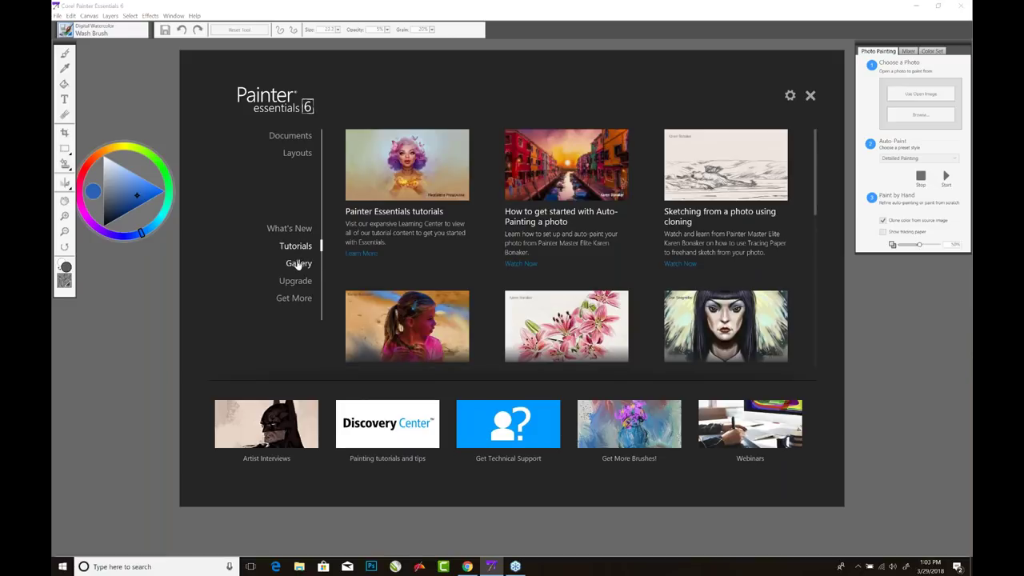
pyautogui.click(298, 264)
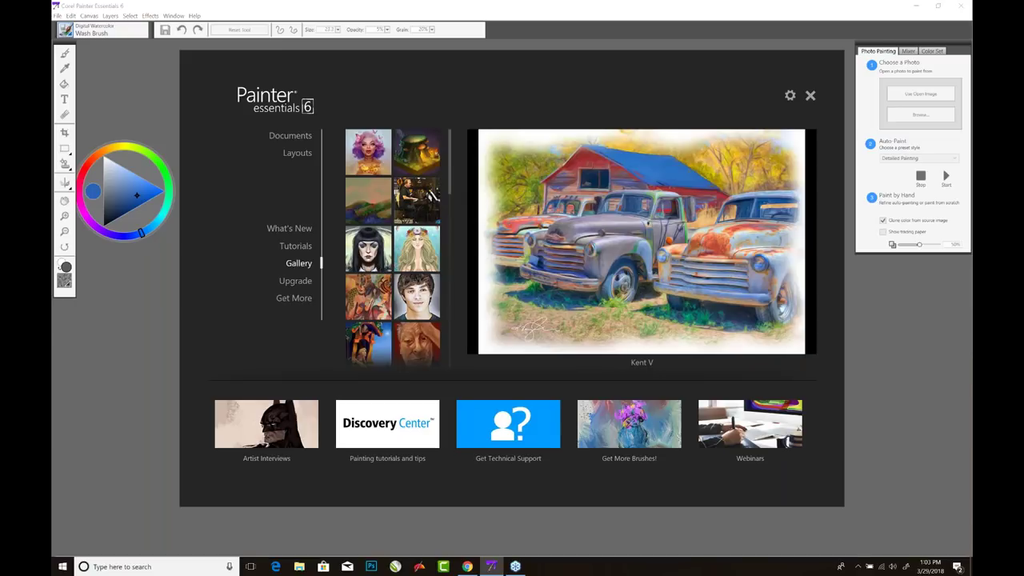
pyautogui.click(295, 282)
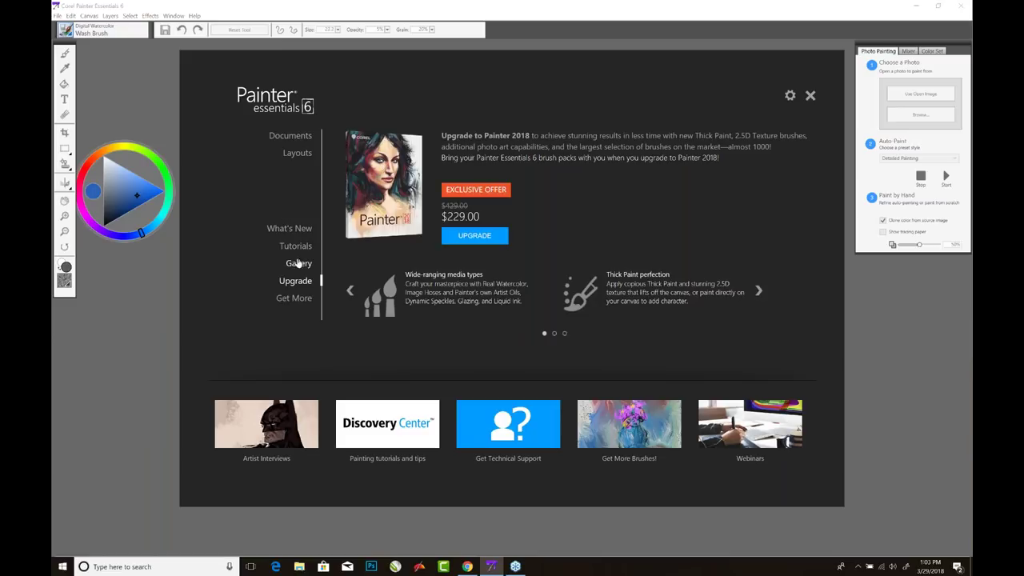
pyautogui.click(288, 300)
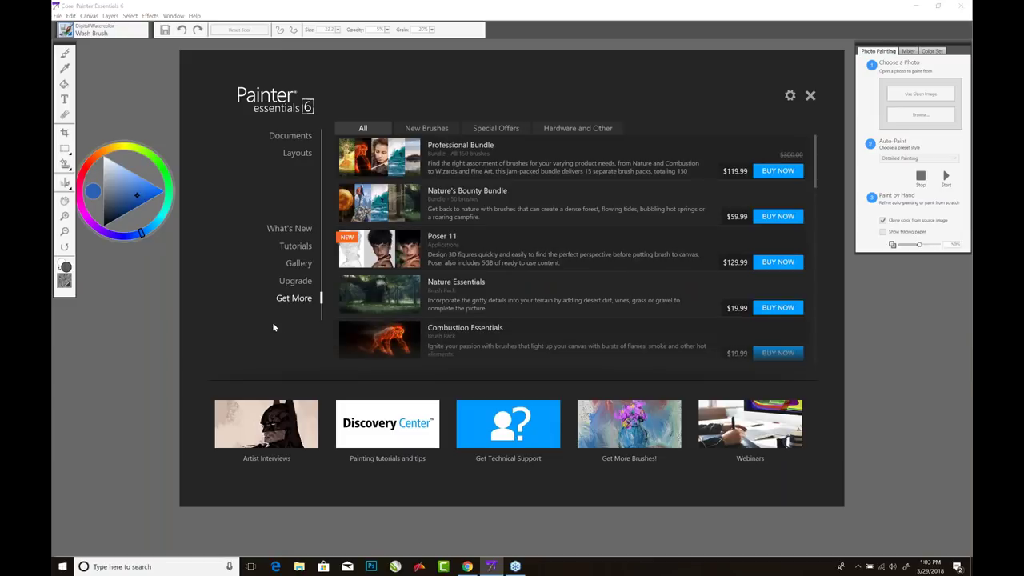
# - Dismiss the welcome screen and open the Havana photo from the Desktop
pyautogui.click(810, 96)
pyautogui.click(57, 16)
pyautogui.click(72, 36)
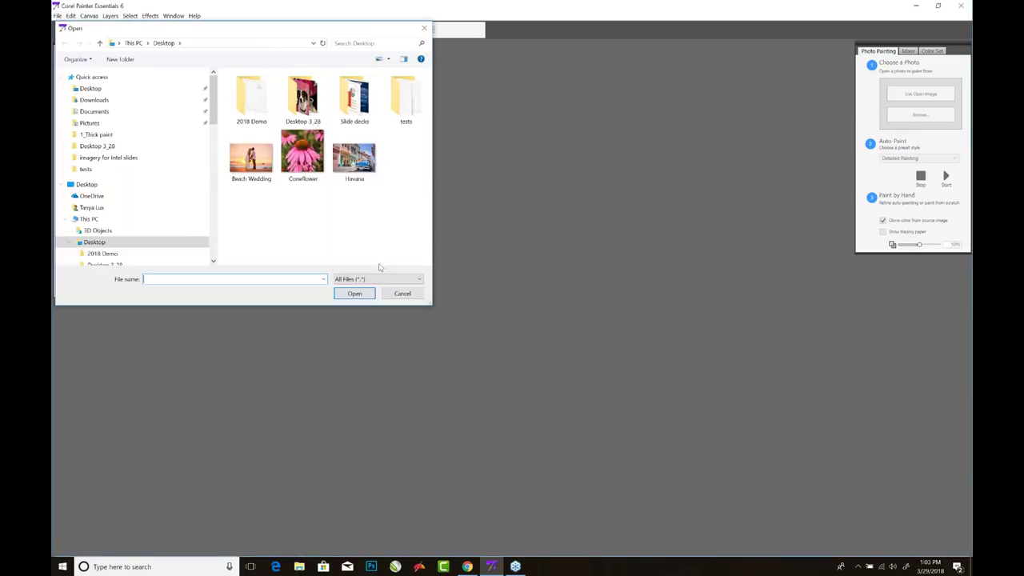
pyautogui.click(360, 160)
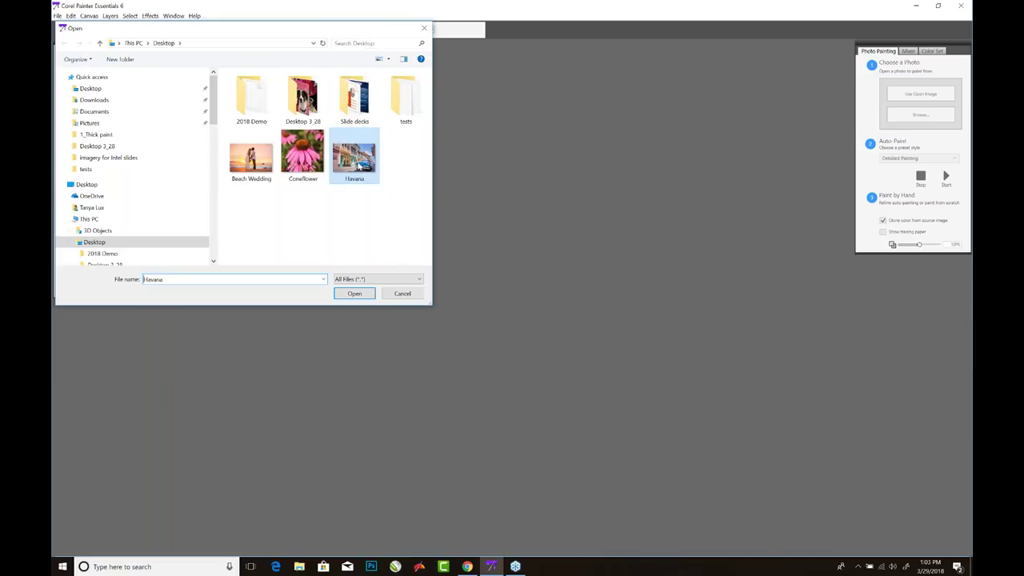
pyautogui.doubleClick(358, 164)
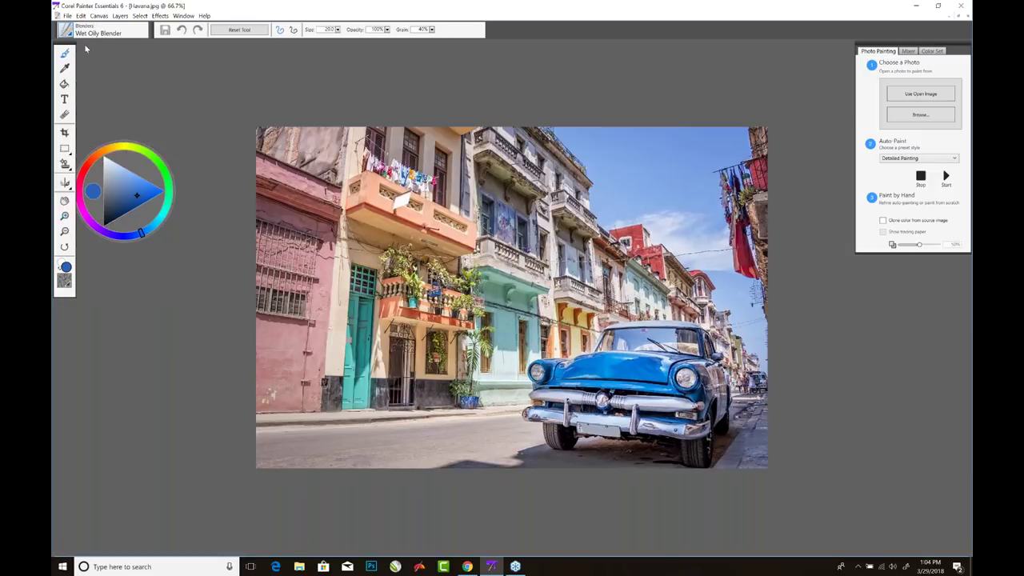
# - Shift the toolbox slightly toward the window edge and activate the rectangular selection tool
pyautogui.moveTo(74, 46)
pyautogui.mouseDown()
pyautogui.moveTo(160, 53)
pyautogui.moveTo(64, 48)
pyautogui.mouseUp()
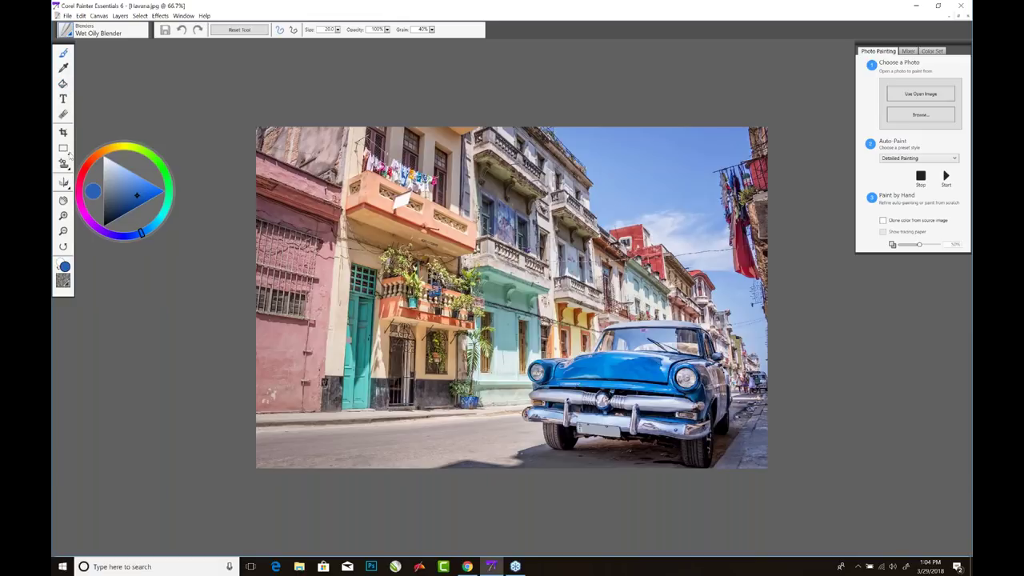
pyautogui.click(69, 155)
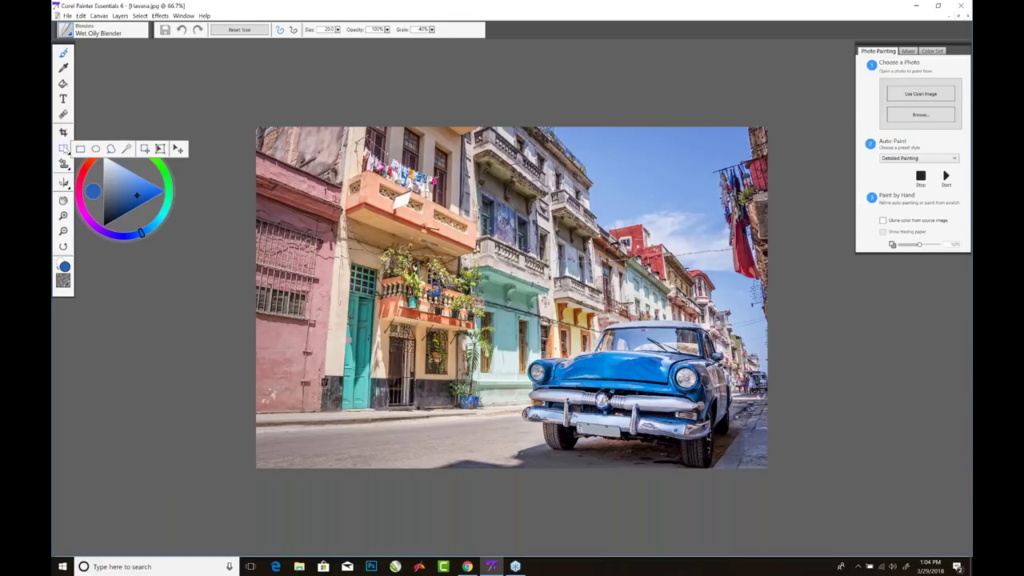
pyautogui.click(68, 152)
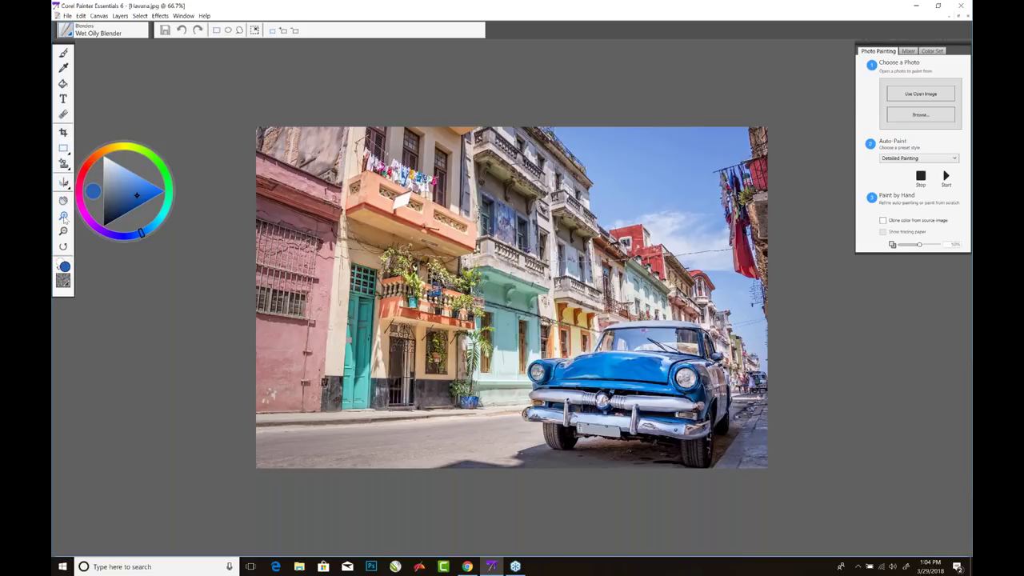
# - Show the Layers panel and line it up directly beneath the Photo Painting panel
pyautogui.hotkey('ctrl', '+')
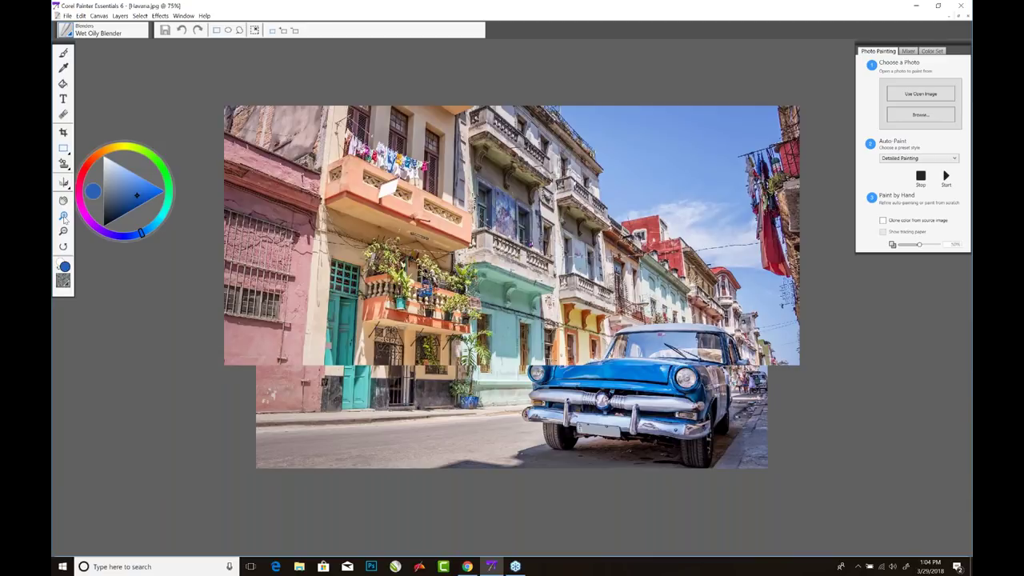
pyautogui.hotkey('ctrl', '+')
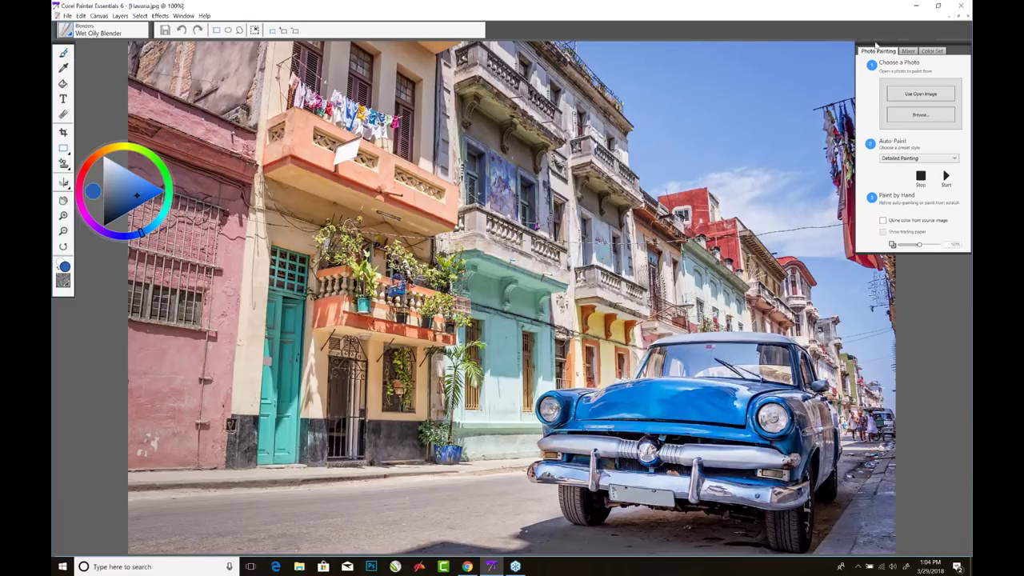
pyautogui.moveTo(880, 46)
pyautogui.mouseDown()
pyautogui.moveTo(625, 63)
pyautogui.moveTo(884, 95)
pyautogui.moveTo(871, 44)
pyautogui.mouseUp()
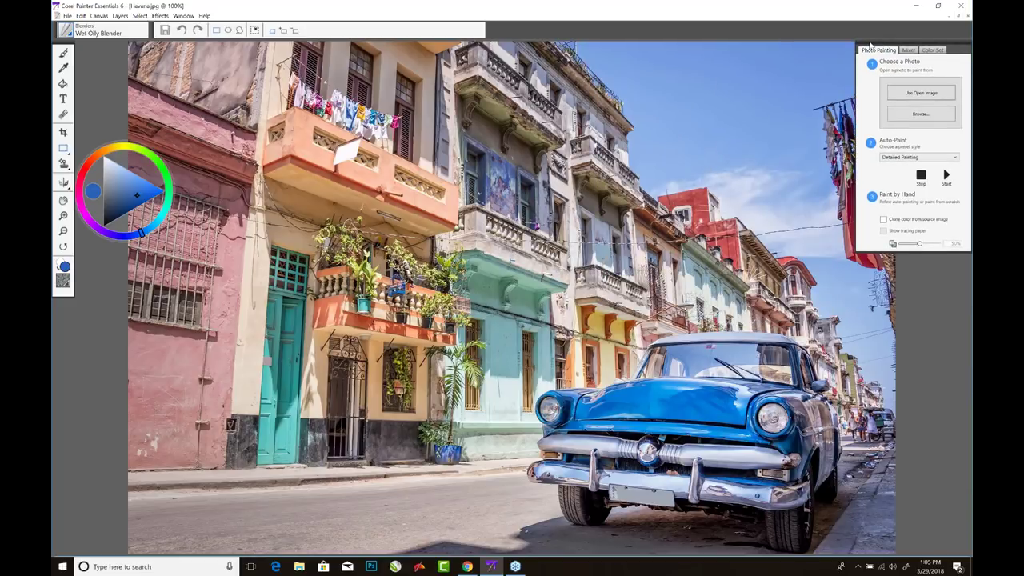
pyautogui.click(183, 16)
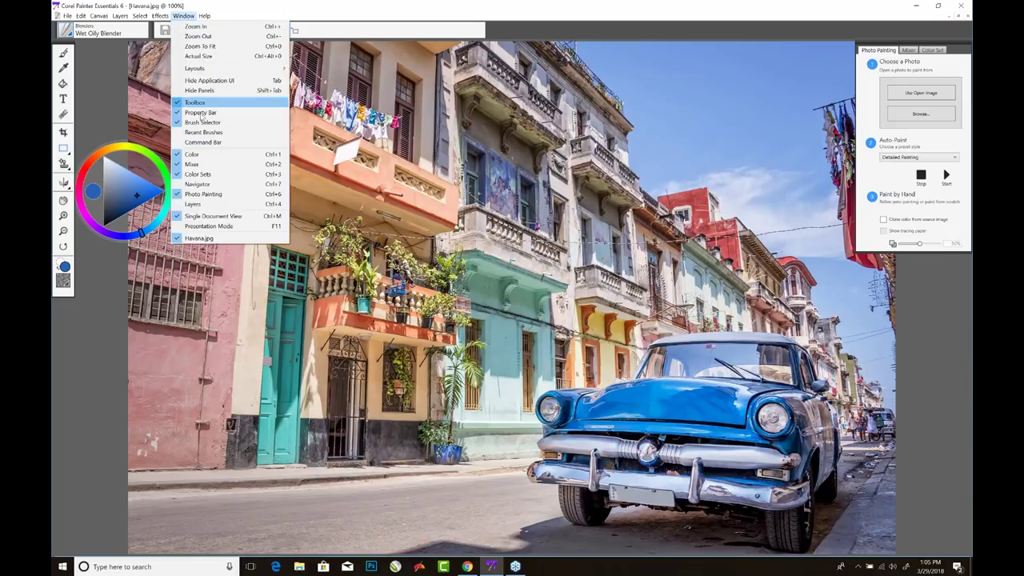
pyautogui.click(214, 205)
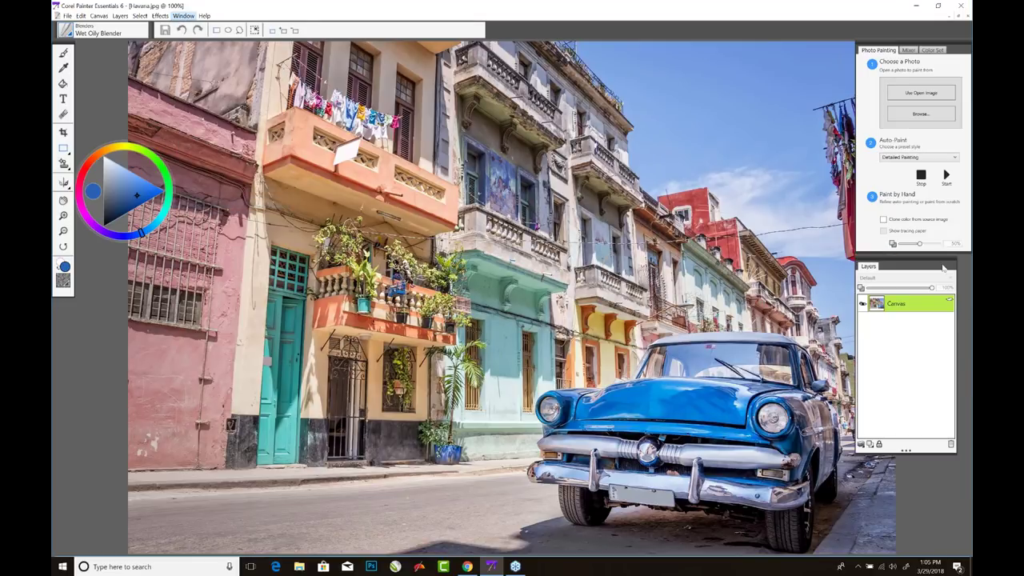
pyautogui.moveTo(955, 264); pyautogui.dragTo(968, 261)
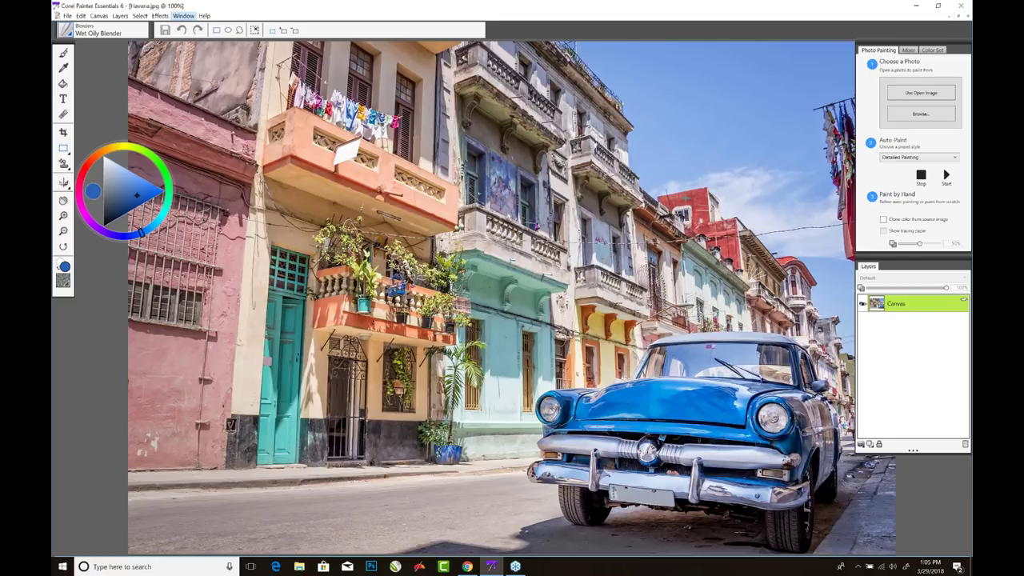
# - Set the open Havana image as the photo painting source and preview its tracing paper at 23% and 67% before hiding it
pyautogui.click(928, 96)
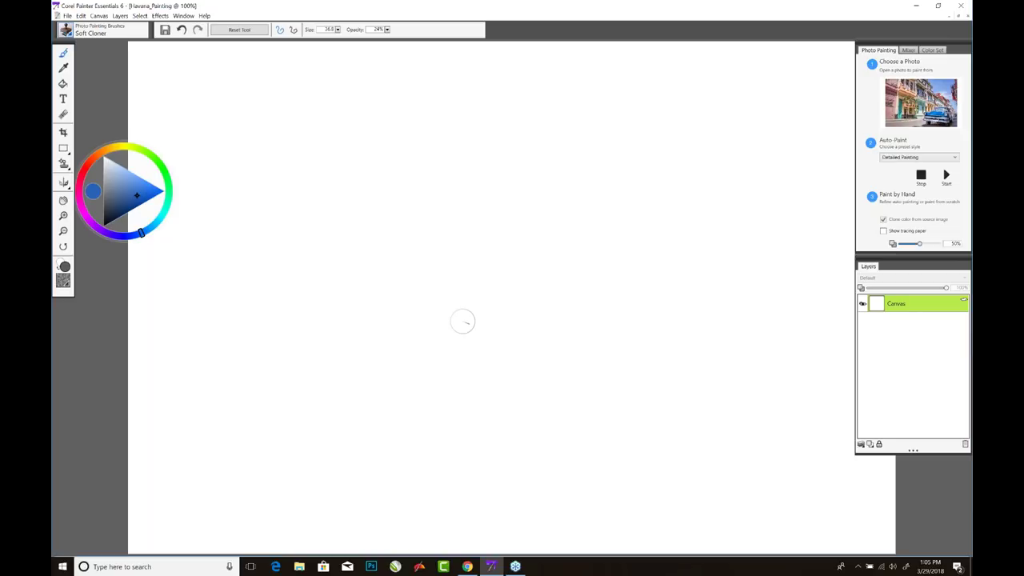
pyautogui.click(884, 231)
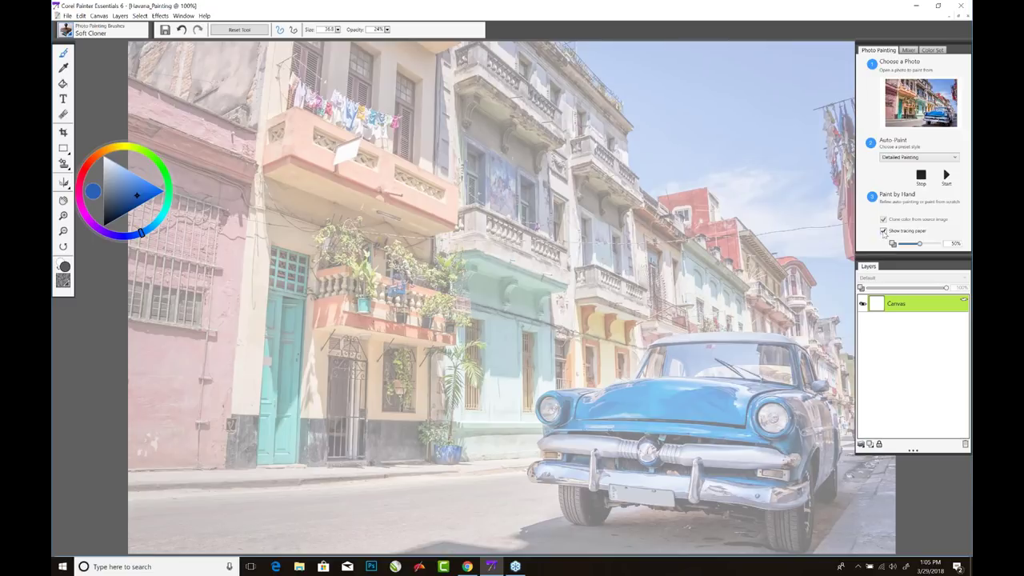
pyautogui.moveTo(921, 245)
pyautogui.mouseDown()
pyautogui.moveTo(932, 246)
pyautogui.moveTo(912, 244)
pyautogui.mouseUp()
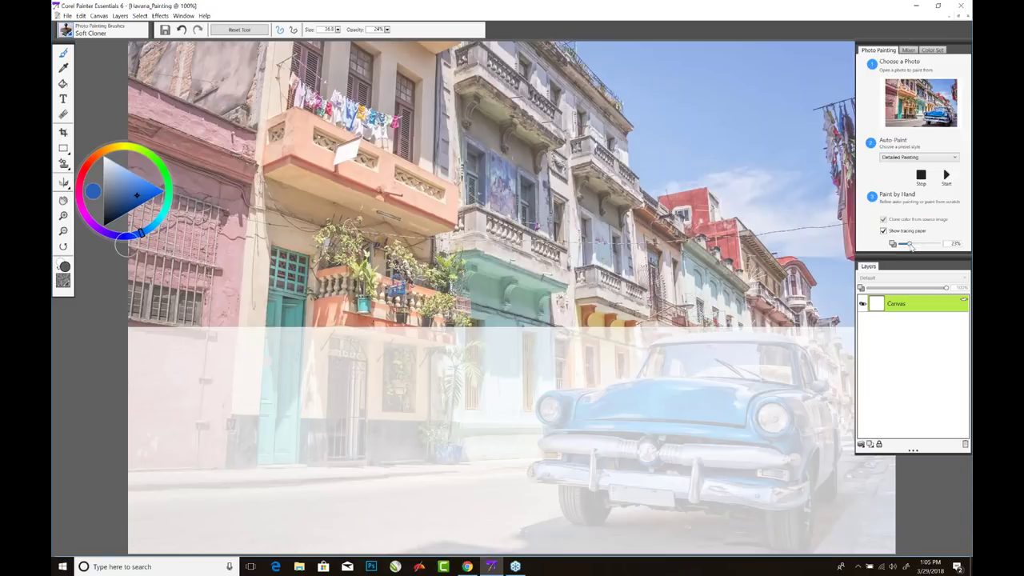
pyautogui.moveTo(912, 245); pyautogui.dragTo(926, 245)
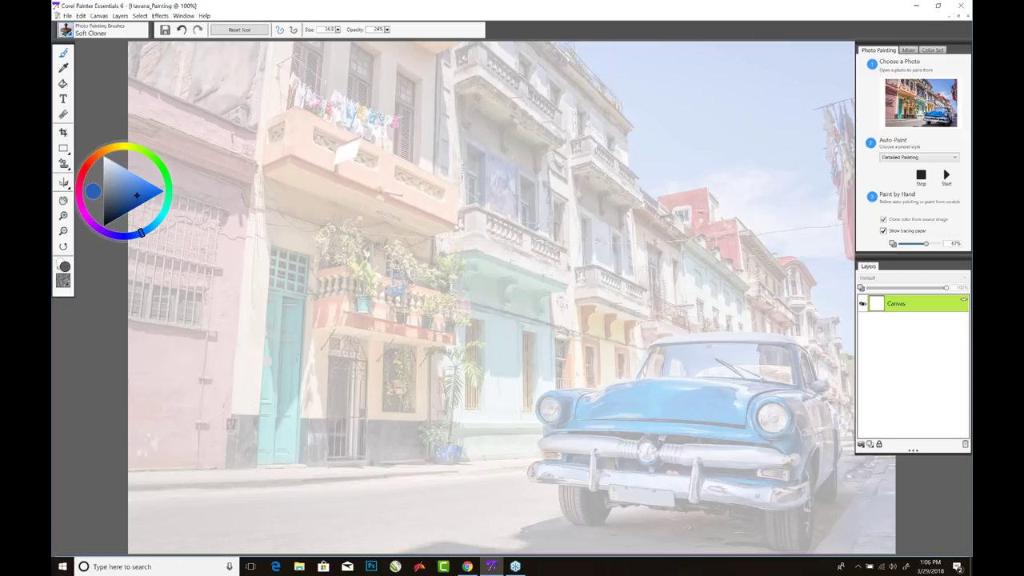
pyautogui.click(884, 231)
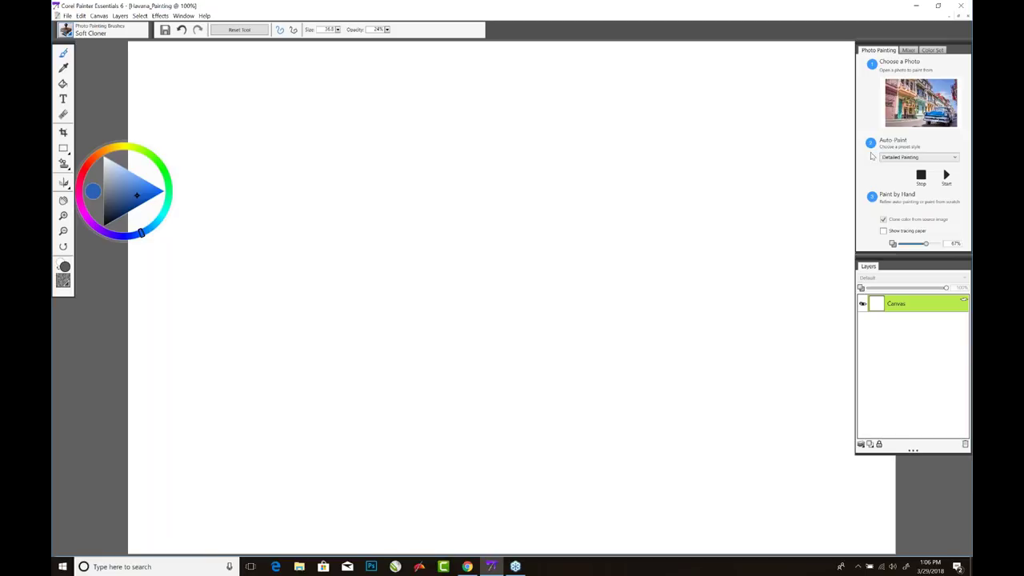
# - Try auto-painting the canvas in the Watercolor Sketch style and undo the painting
pyautogui.click(901, 158)
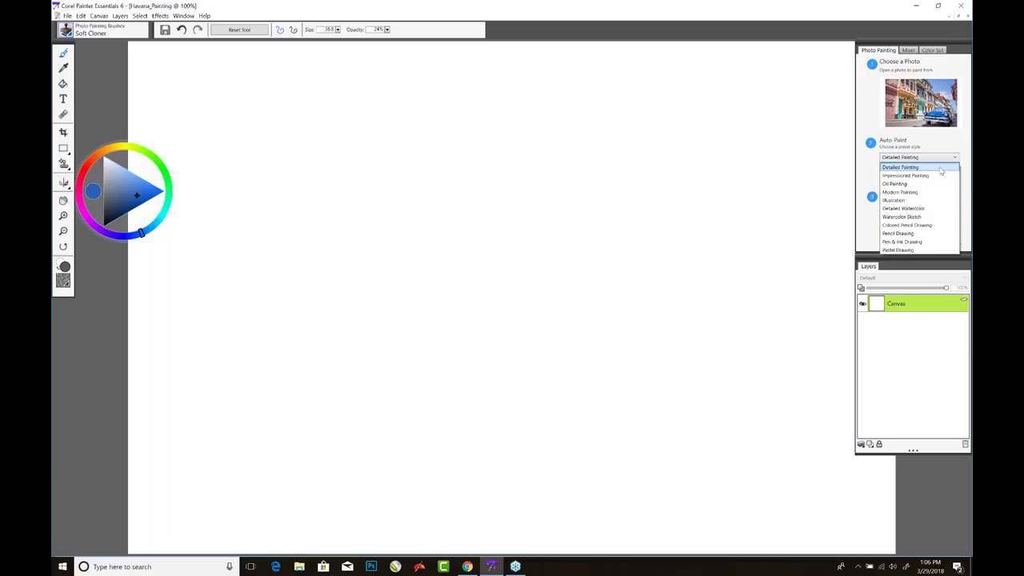
pyautogui.click(905, 217)
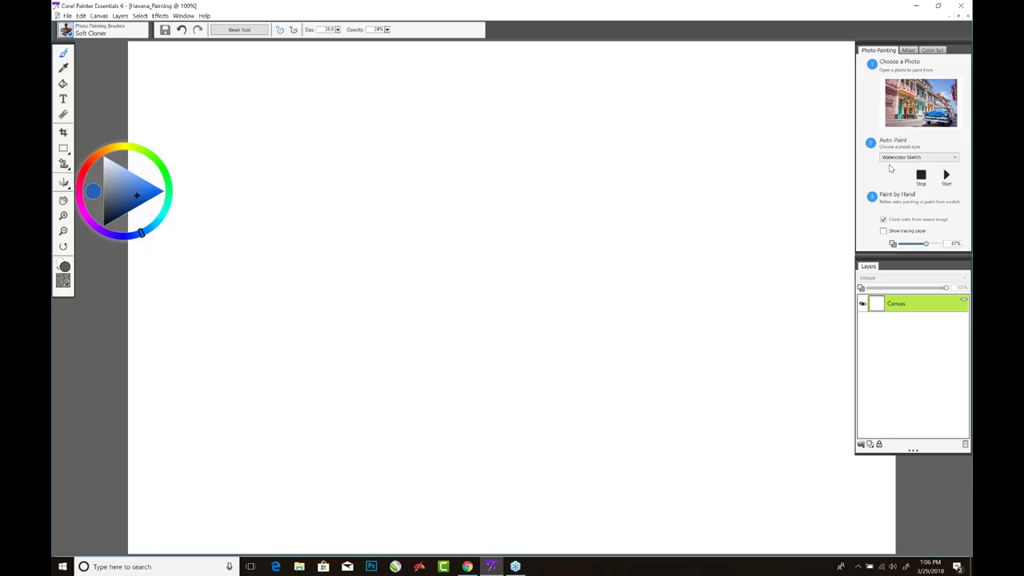
pyautogui.click(947, 175)
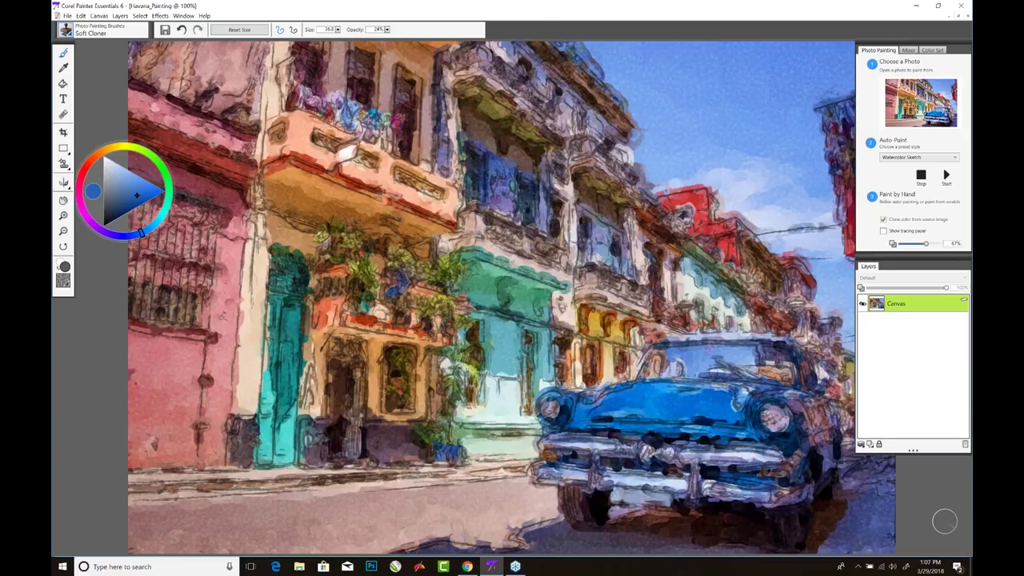
pyautogui.click(81, 16)
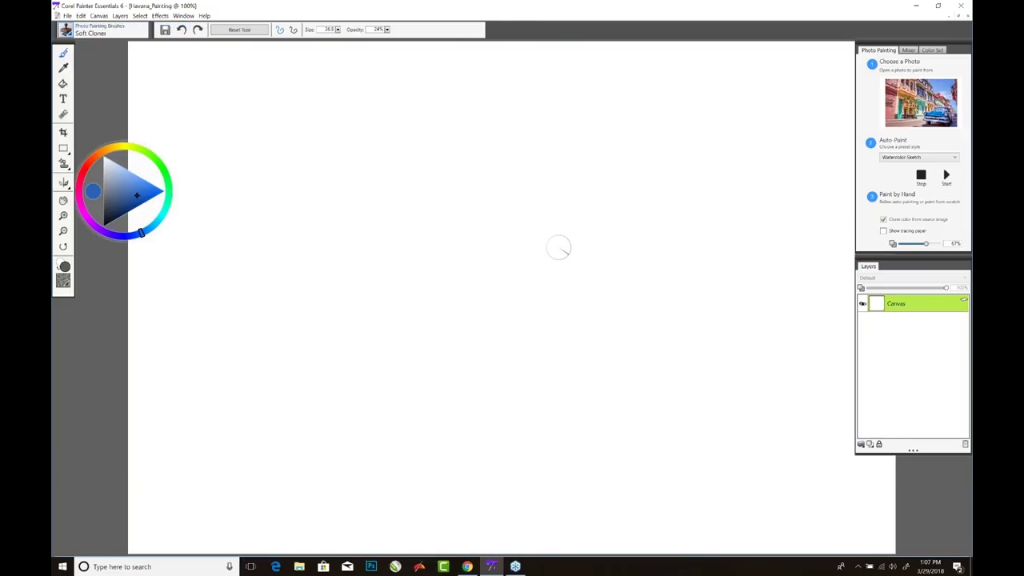
# - Try auto-painting the blank canvas in the Pencil Drawing style
pyautogui.click(907, 158)
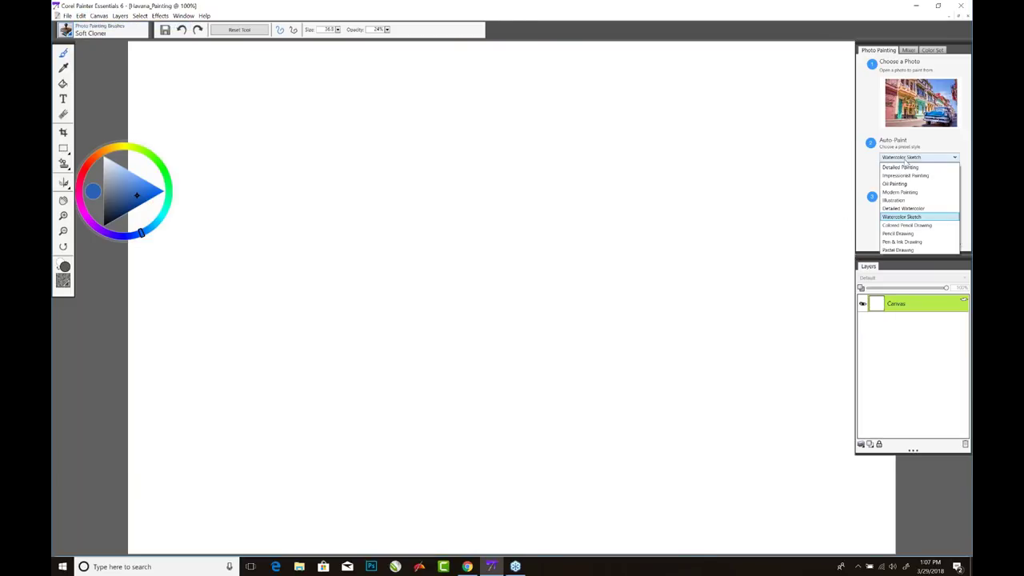
pyautogui.click(941, 235)
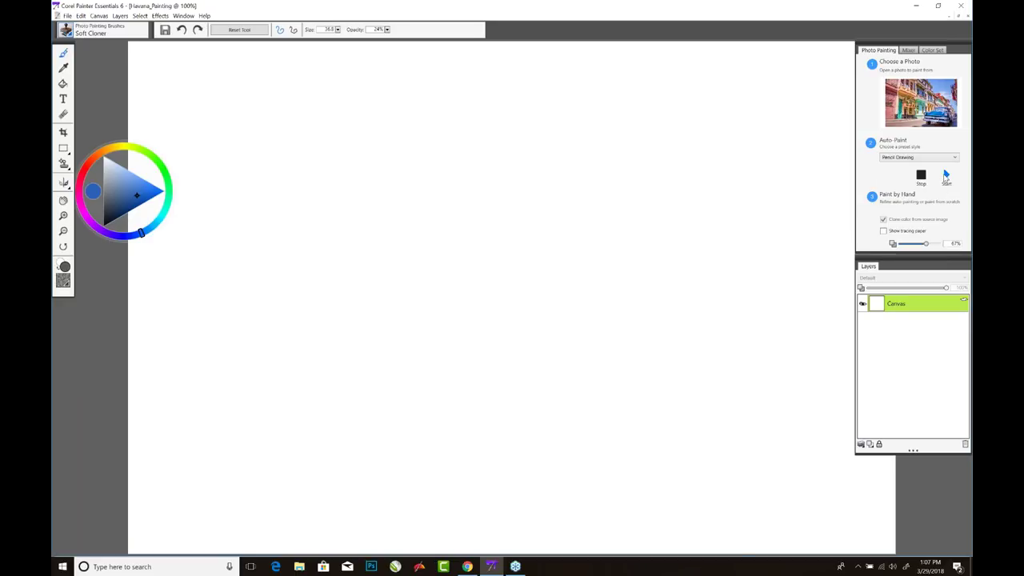
pyautogui.click(946, 175)
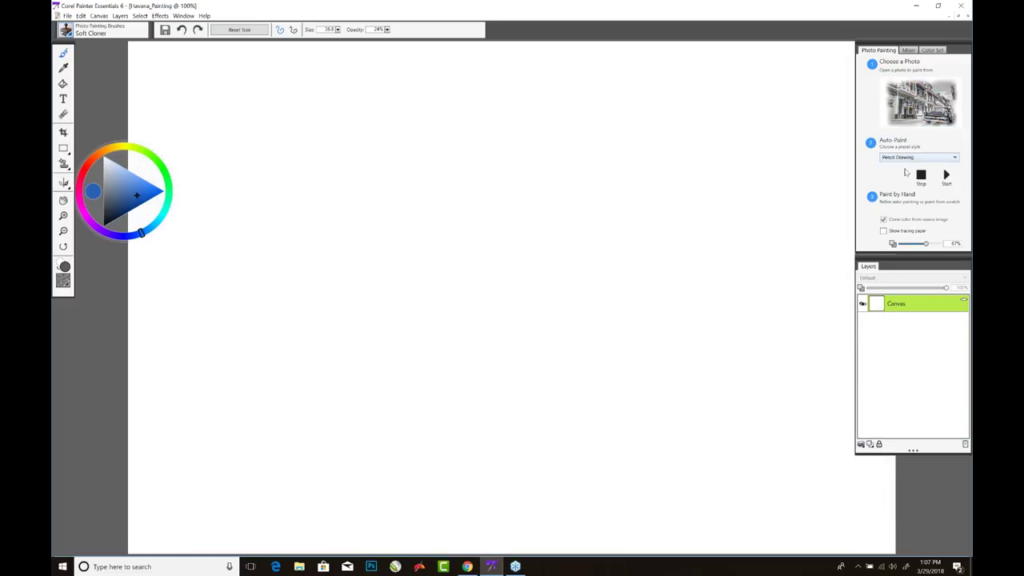
# - Auto-paint the Havana photo onto the blank canvas in the Pen & Ink Drawing style
pyautogui.click(902, 159)
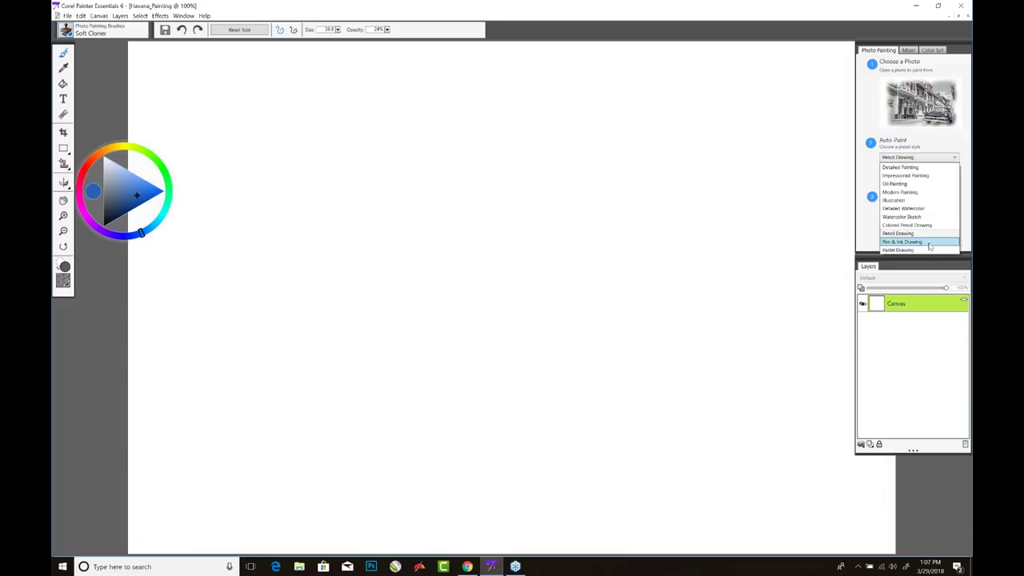
pyautogui.click(930, 243)
pyautogui.click(948, 175)
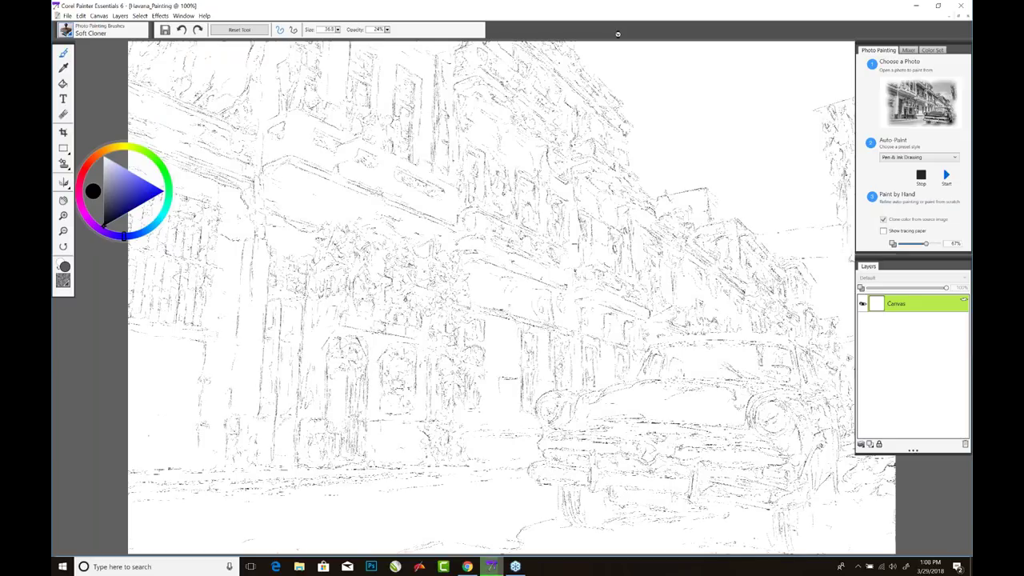
# - Pick a medium blue as the paint color and clear the Pen & Ink drawing from the canvas
pyautogui.click(947, 176)
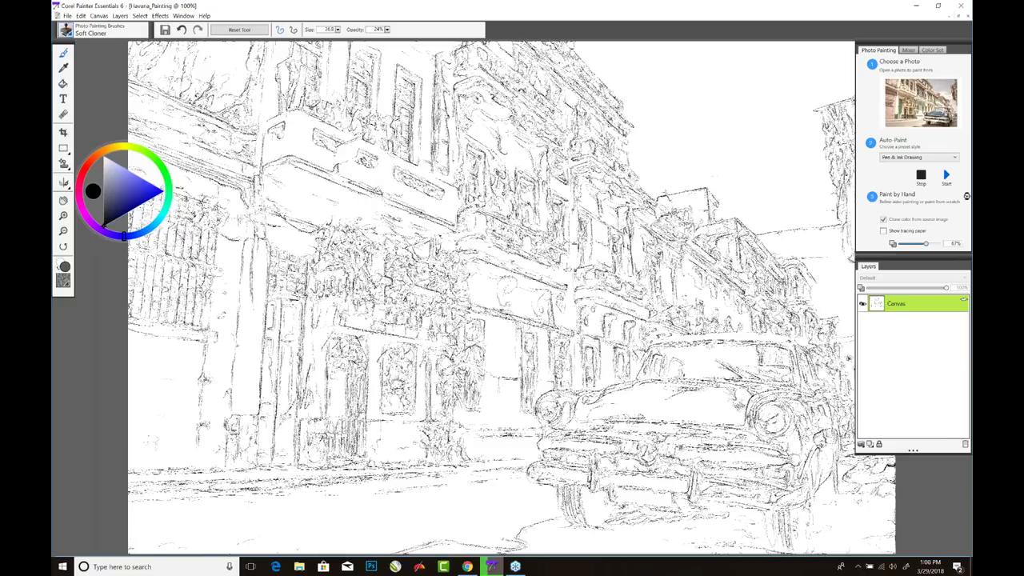
pyautogui.click(137, 195)
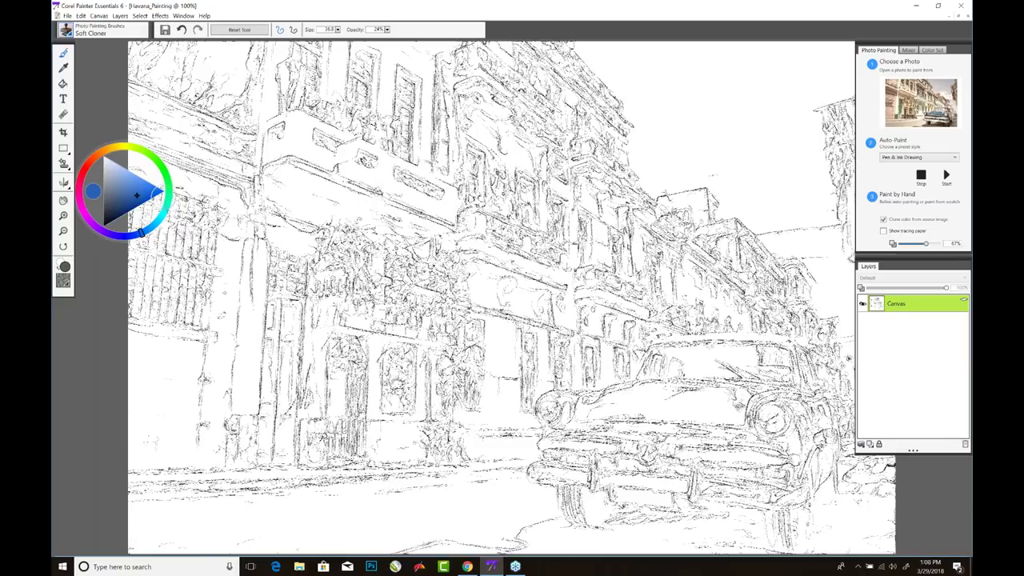
pyautogui.hotkey('ctrl', 'a')
pyautogui.press('Delete')
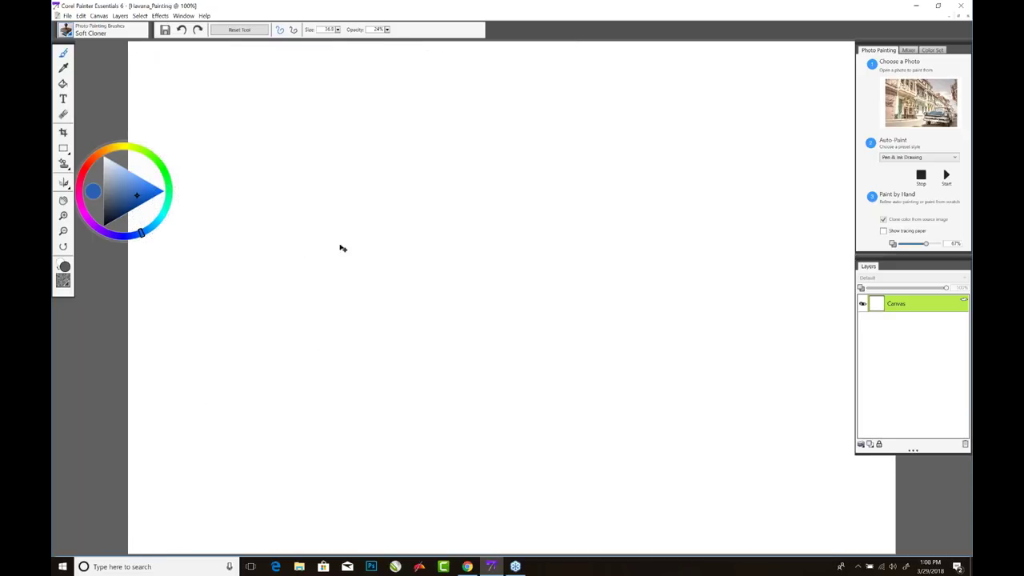
# - Close the Havana painting without saving and open the original Havana photo from the Desktop
pyautogui.hotkey('ctrl', 'w')
pyautogui.click(536, 322)
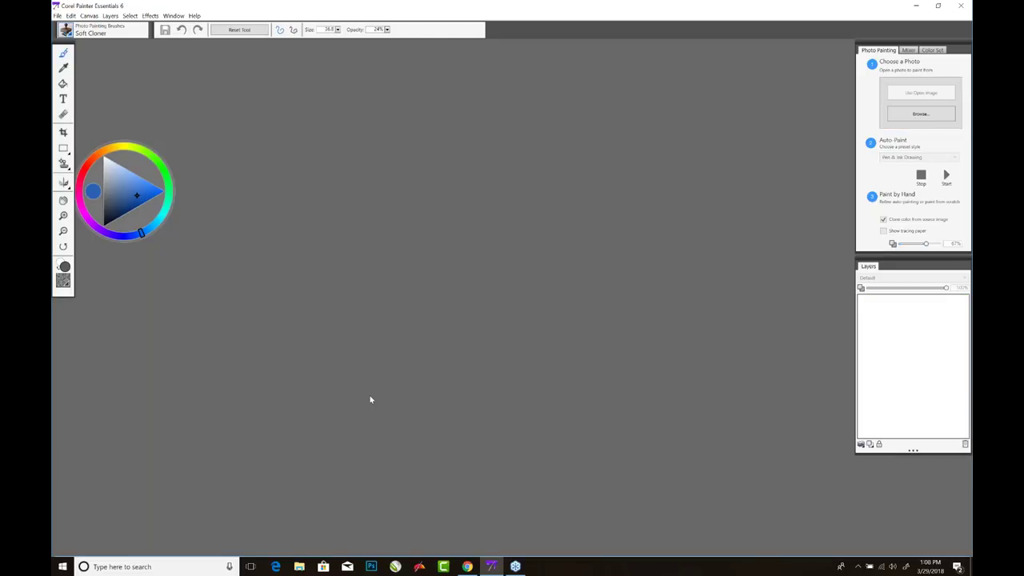
pyautogui.hotkey('ctrl', 'o')
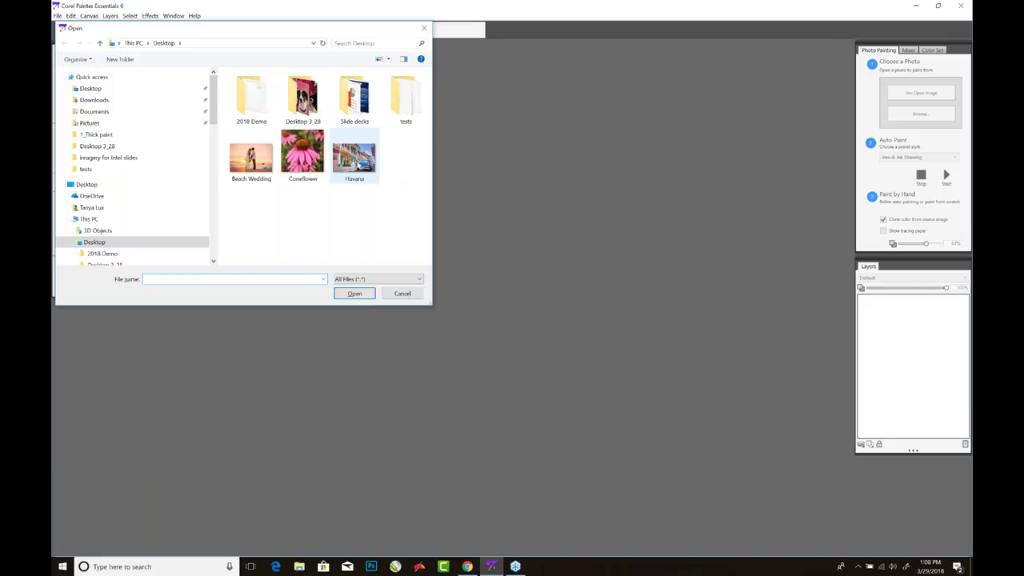
pyautogui.doubleClick(354, 157)
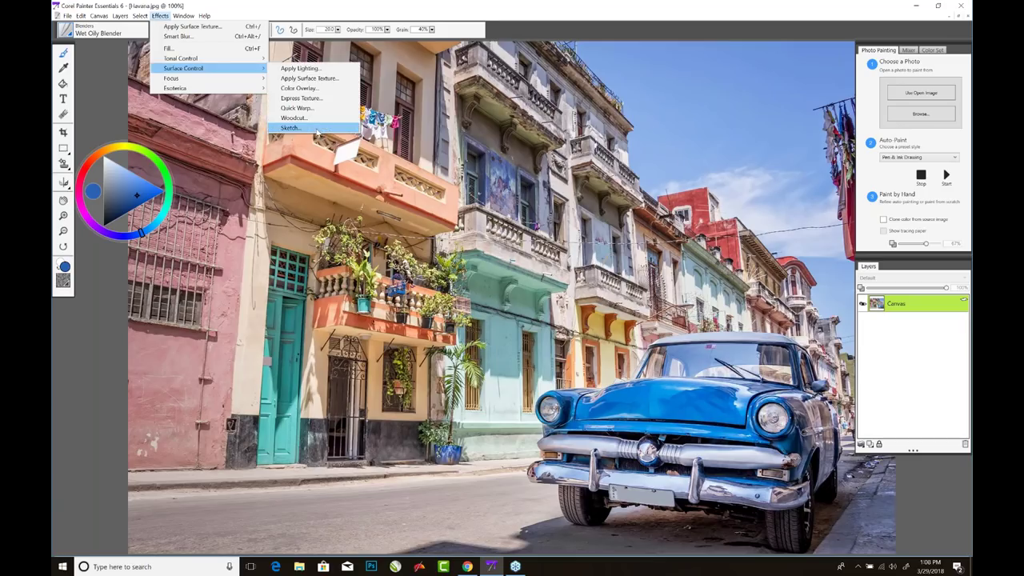
# - Try the Sketch effect on the Havana photo with sensitivity 1.82, smoothing 2.42 and grain 1.69, and cancel it
pyautogui.press('Escape')
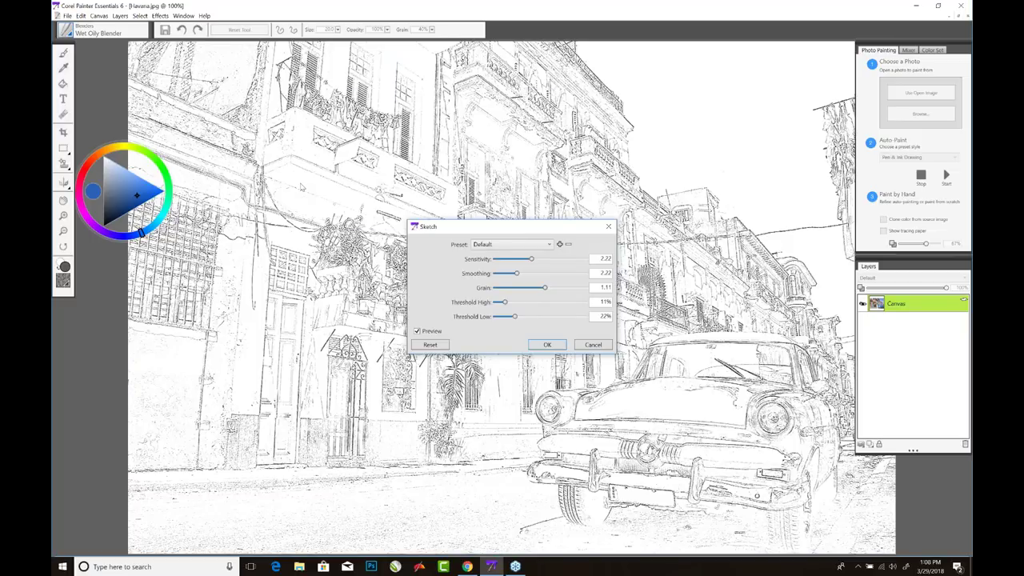
pyautogui.moveTo(471, 130); pyautogui.dragTo(491, 130)
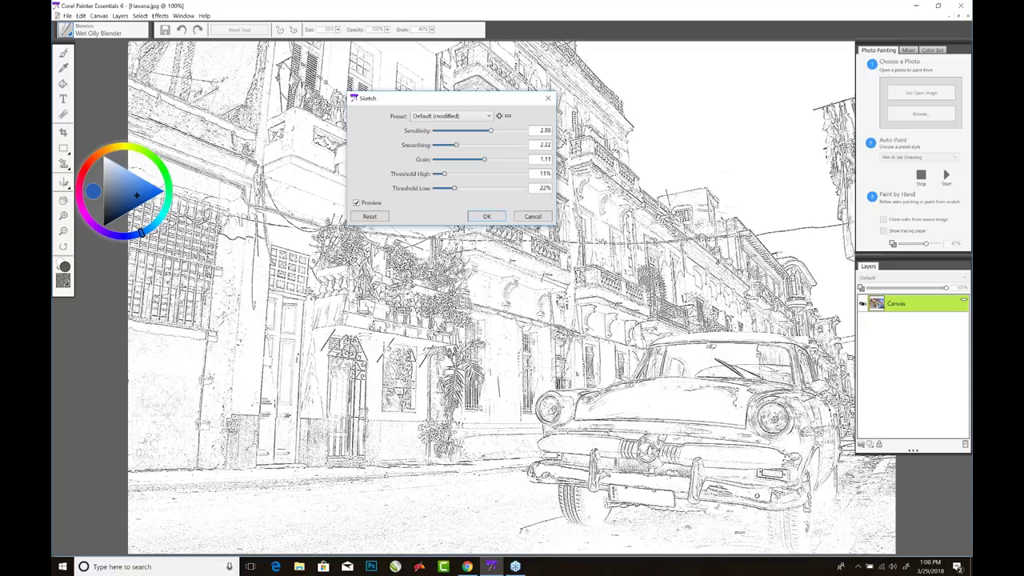
pyautogui.moveTo(491, 131); pyautogui.dragTo(458, 131)
pyautogui.click(476, 146)
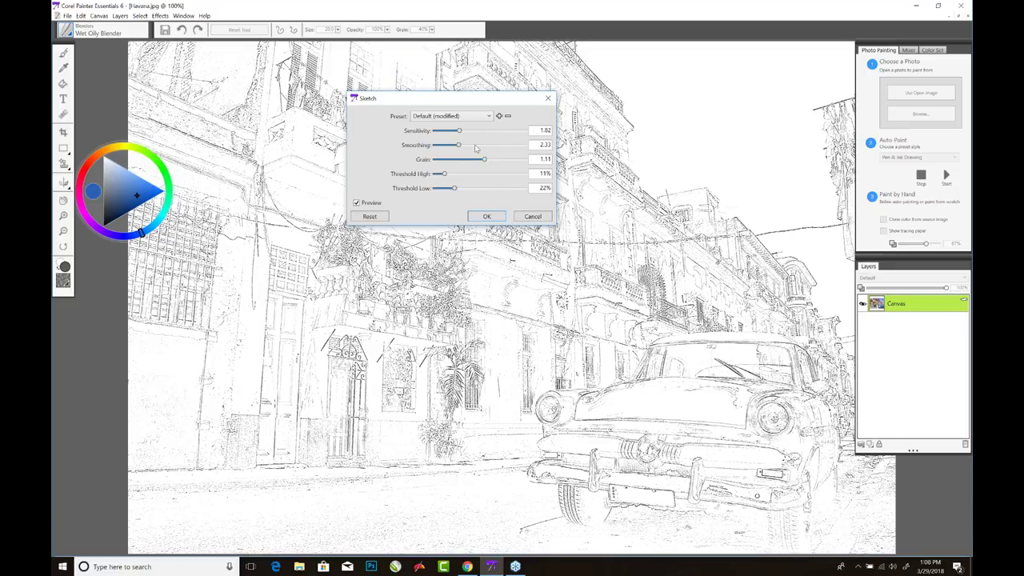
pyautogui.click(476, 146)
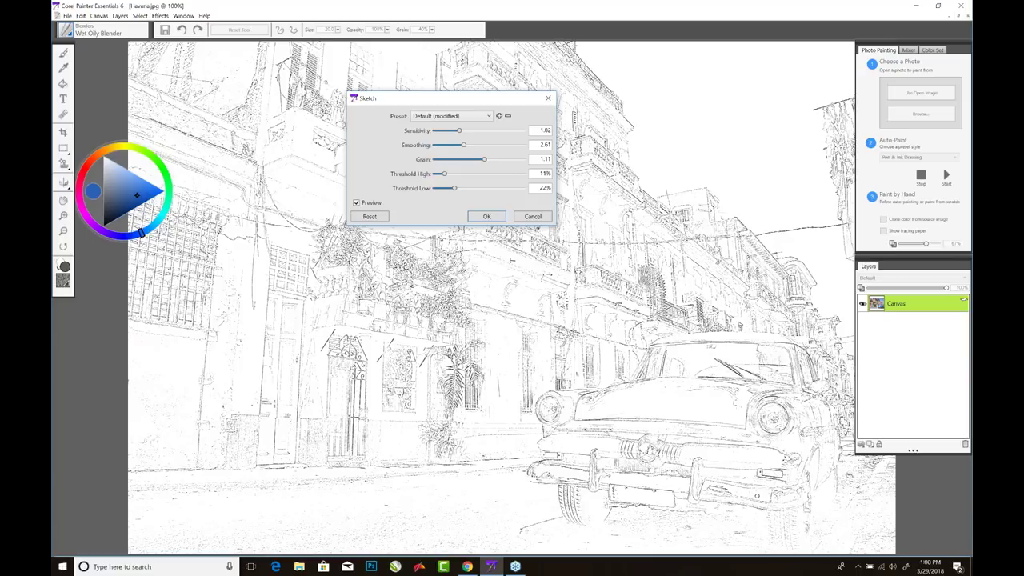
pyautogui.click(510, 160)
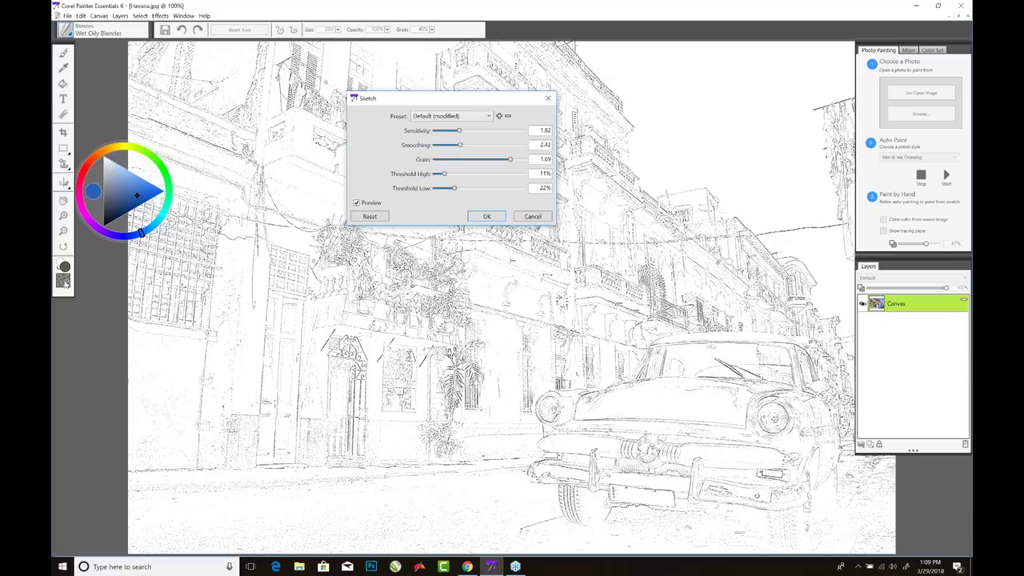
pyautogui.click(533, 217)
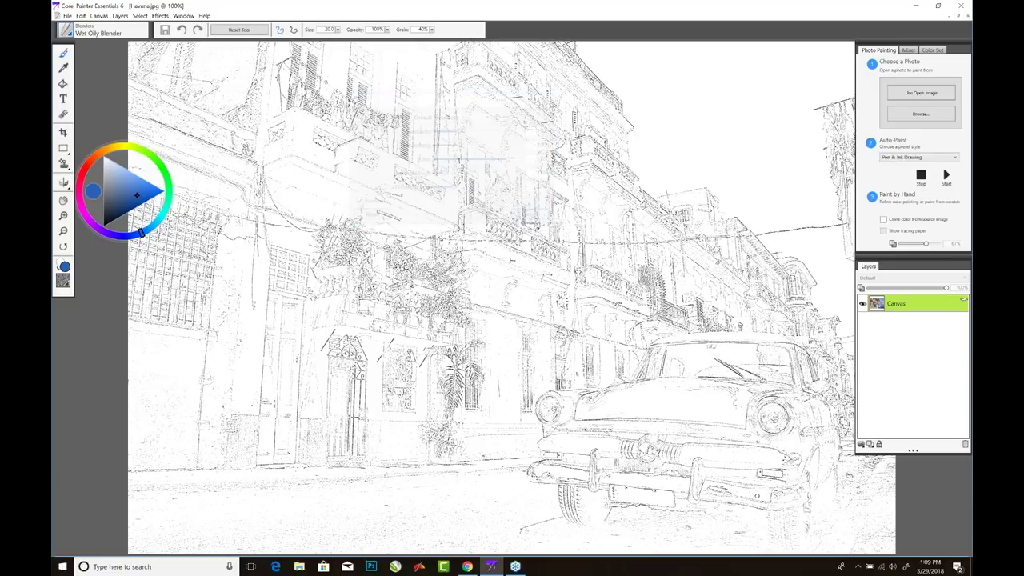
# - Choose the last grid-patterned paper texture and apply the Sketch effect with increased grain to the Havana photo
pyautogui.click(63, 280)
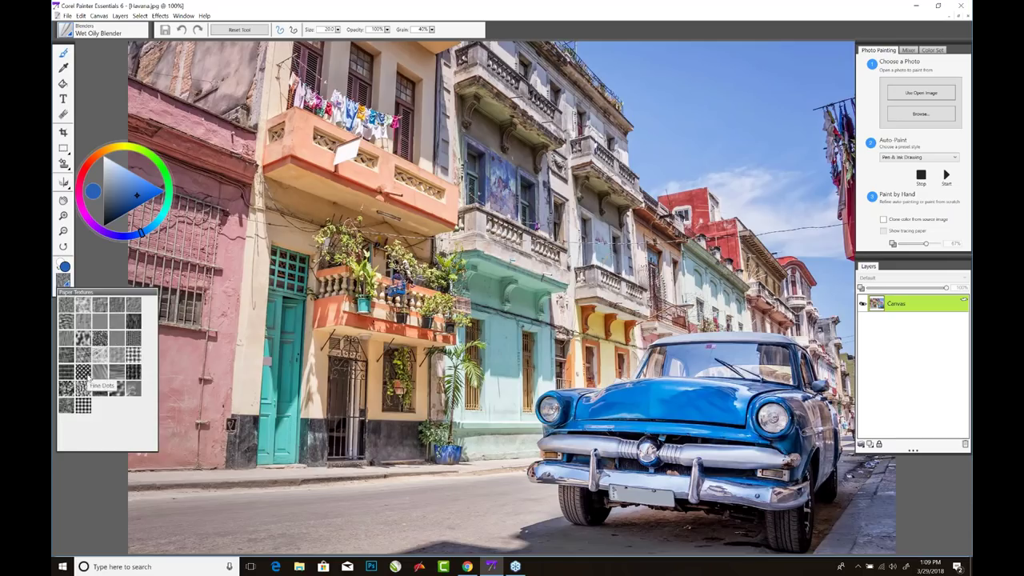
pyautogui.click(83, 406)
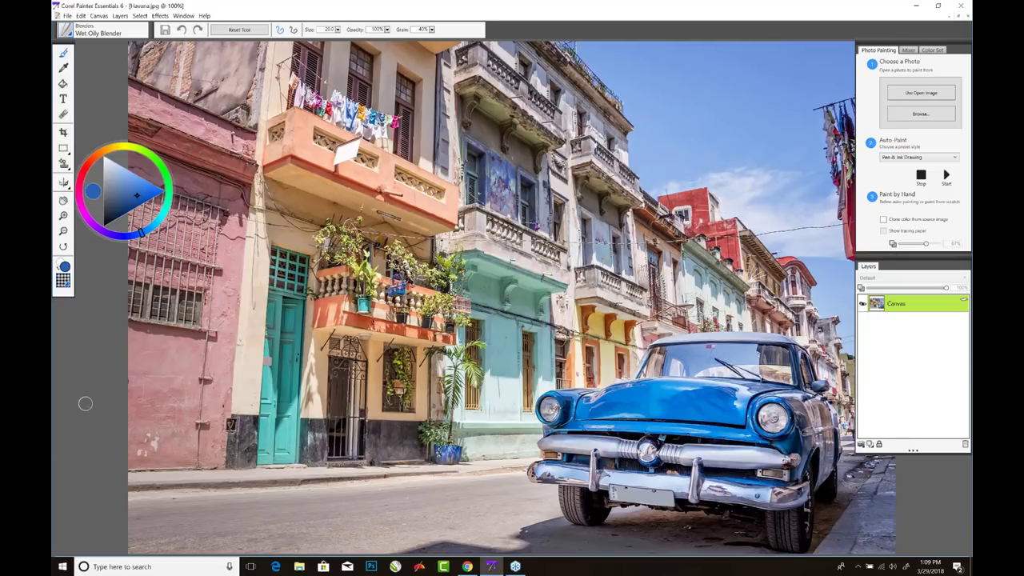
pyautogui.click(161, 15)
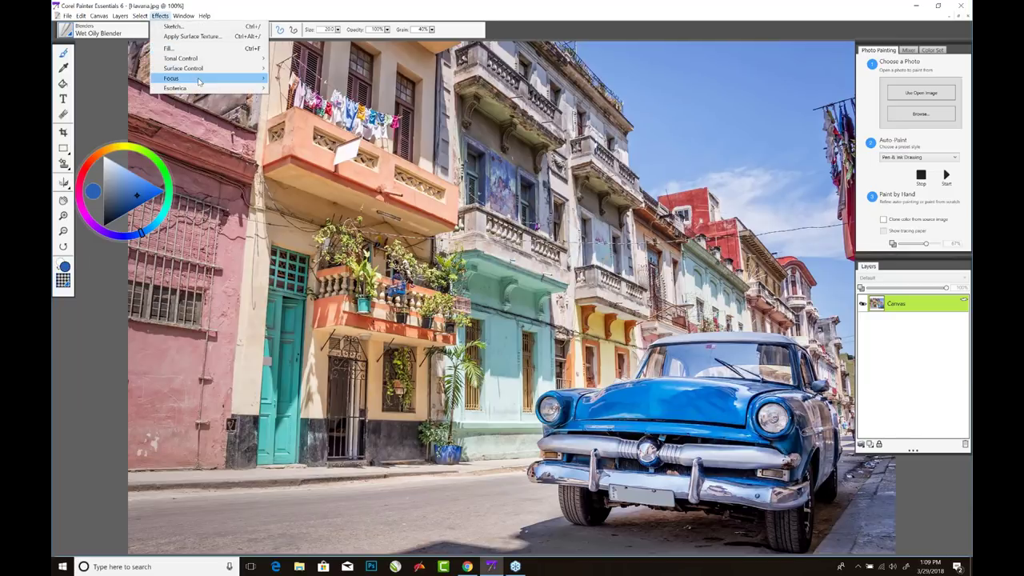
pyautogui.moveTo(207, 72)
pyautogui.click(312, 126)
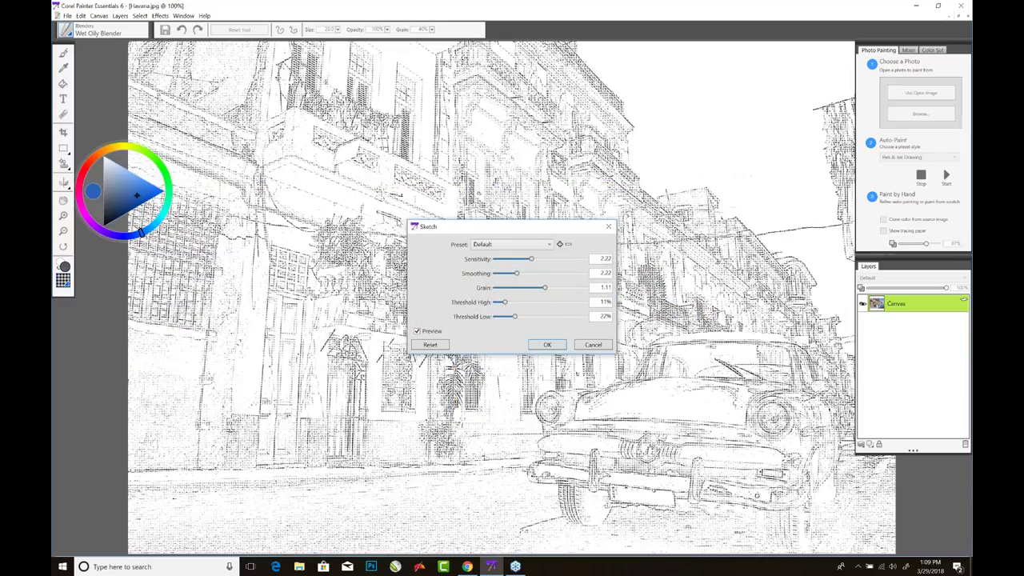
pyautogui.moveTo(545, 288); pyautogui.dragTo(562, 288)
pyautogui.click(547, 344)
# - Save the sketch to the Desktop as Havana Sketch in uncompressed Painter RIFF format
pyautogui.click(67, 16)
pyautogui.click(99, 87)
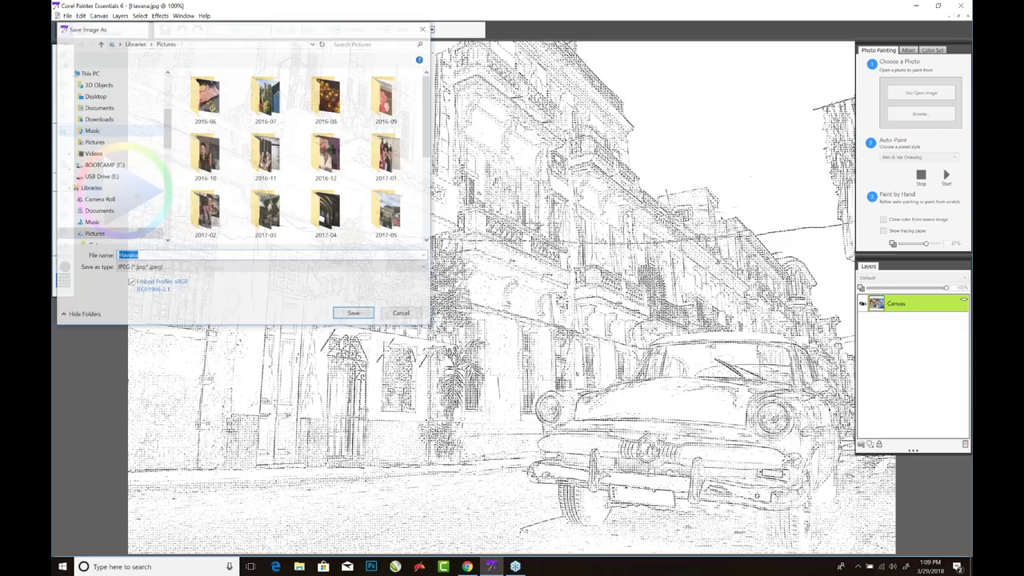
pyautogui.click(108, 96)
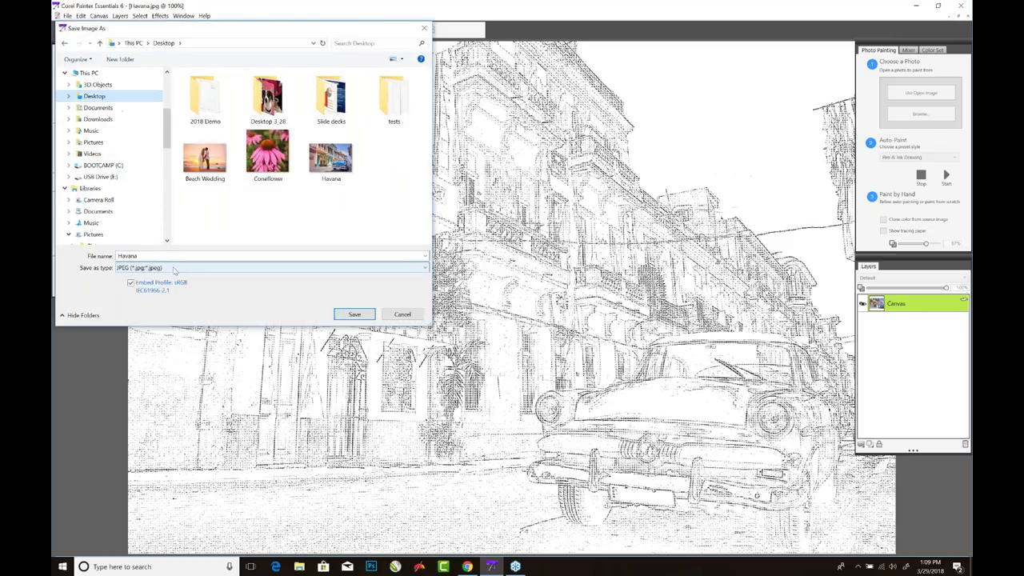
pyautogui.click(178, 269)
pyautogui.click(181, 274)
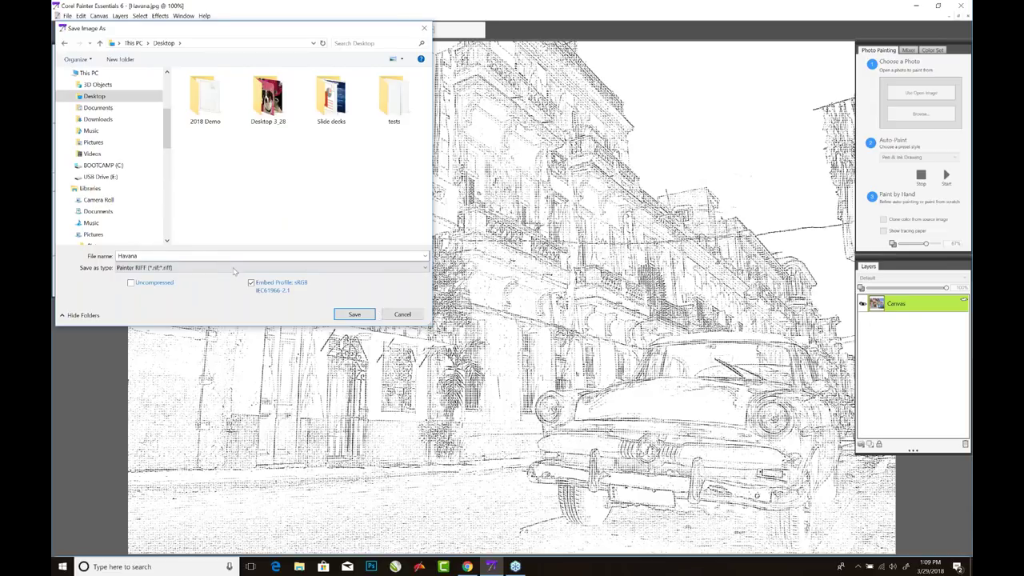
pyautogui.doubleClick(184, 255)
pyautogui.click(184, 255)
pyautogui.write('Sketch')
pyautogui.click(130, 283)
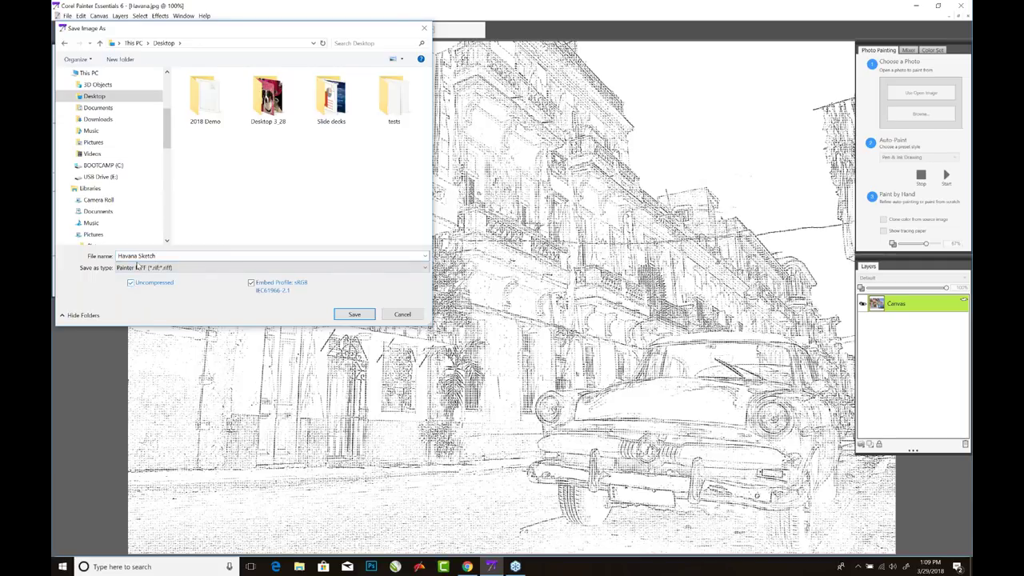
pyautogui.click(355, 314)
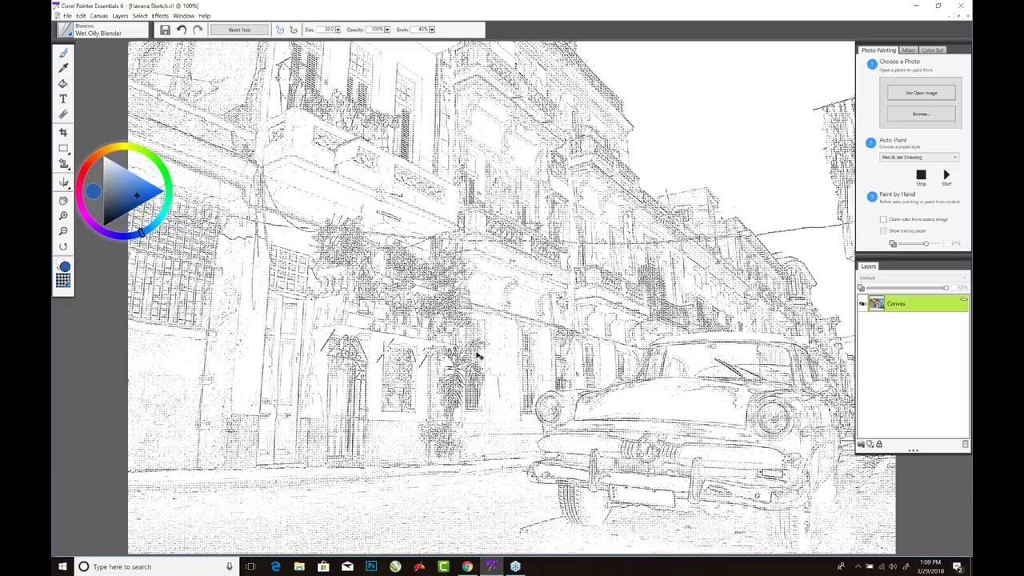
# - Close the sketch and reopen the Havana photo from the Desktop as the photo painting source
pyautogui.hotkey('ctrl', 'w')
pyautogui.hotkey('ctrl', 'o')
pyautogui.doubleClick(398, 157)
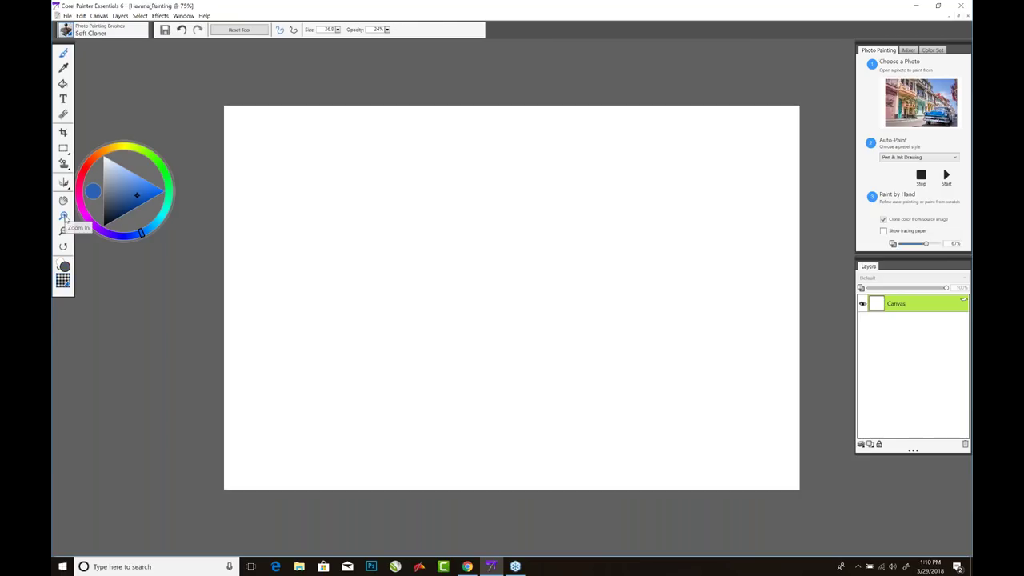
# - Auto-paint the Havana photo onto the blank canvas in the Detailed Watercolor style
pyautogui.click(889, 160)
pyautogui.click(905, 205)
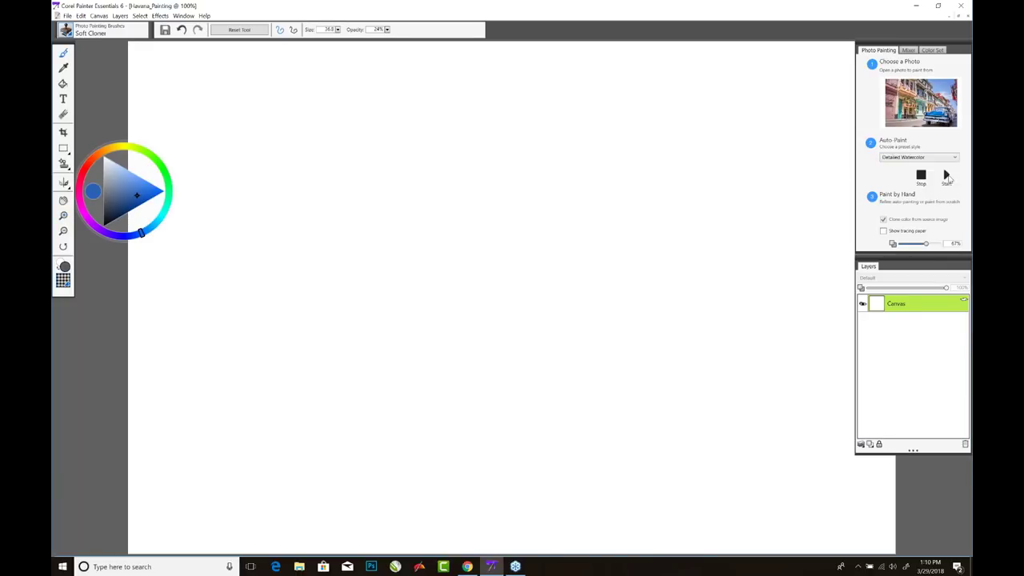
pyautogui.click(947, 176)
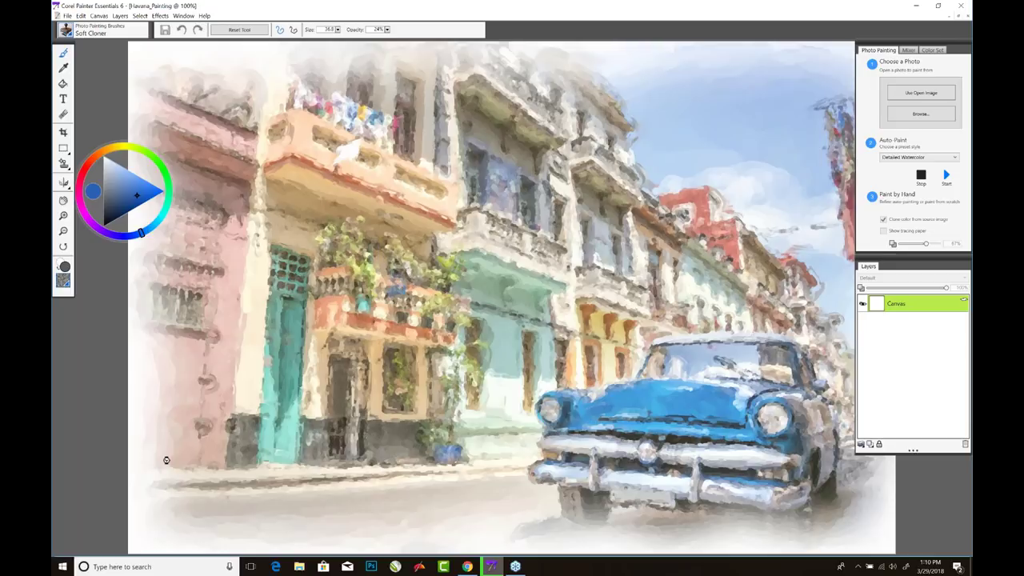
# - Lower the watercolor painting's brightness and set its contrast to 17 with the Brightness/Contrast adjustment
pyautogui.click(160, 15)
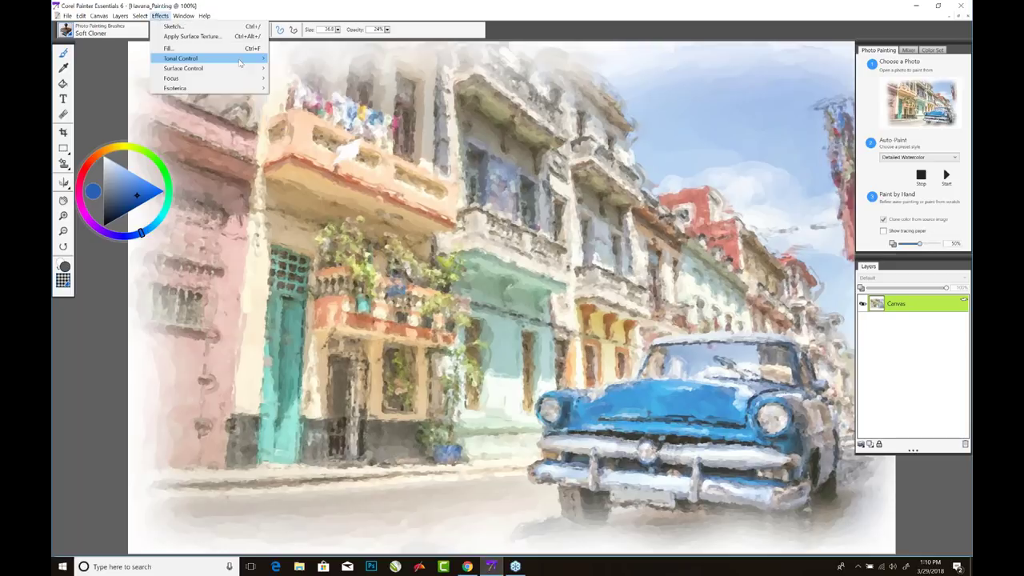
pyautogui.moveTo(208, 58)
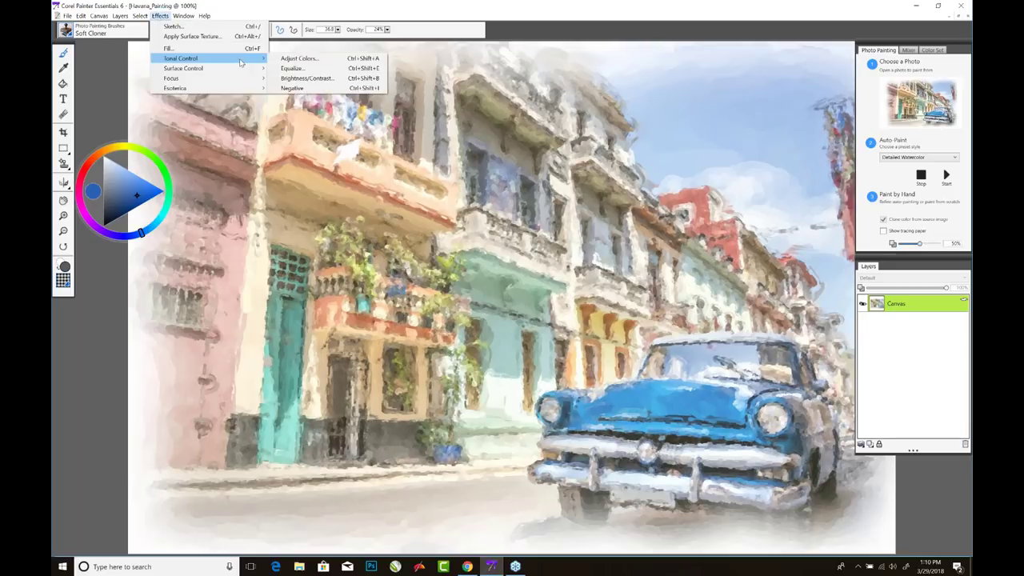
pyautogui.click(332, 79)
pyautogui.moveTo(521, 293); pyautogui.dragTo(536, 294)
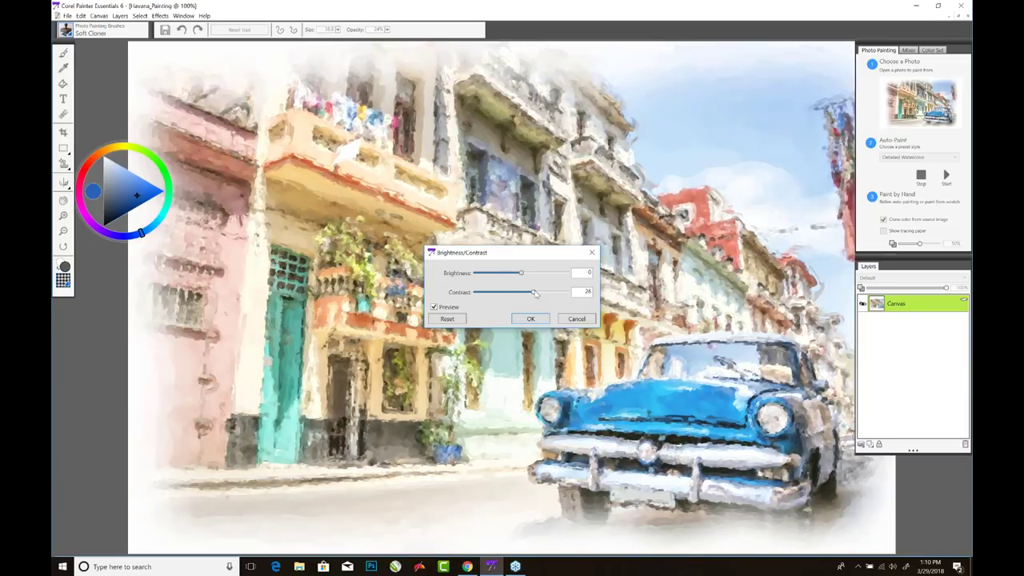
pyautogui.moveTo(535, 294); pyautogui.dragTo(511, 274)
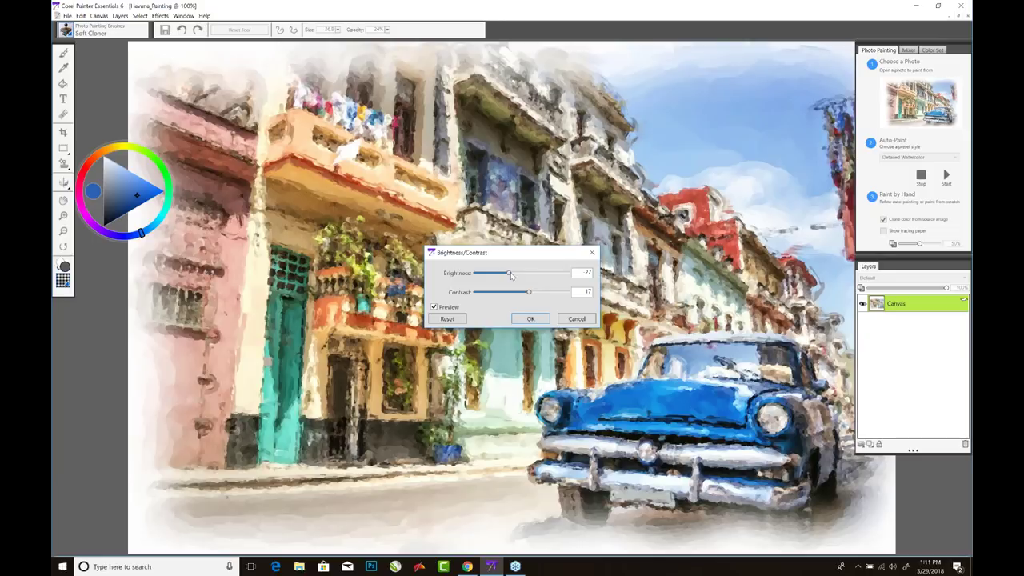
pyautogui.click(530, 319)
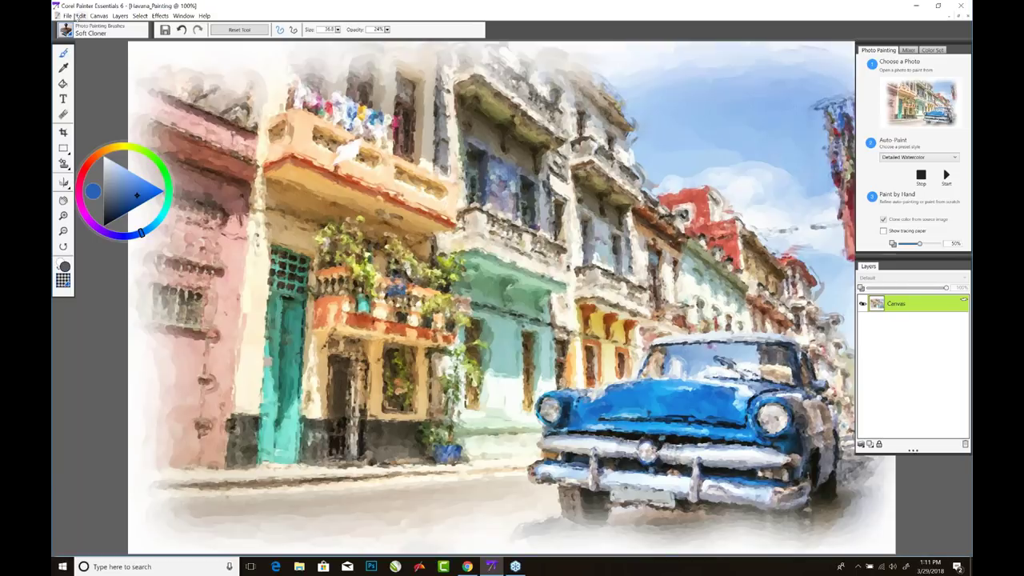
# - Place the Havana Sketch file as a layer over the watercolor and scale it to cover the whole canvas
pyautogui.click(68, 16)
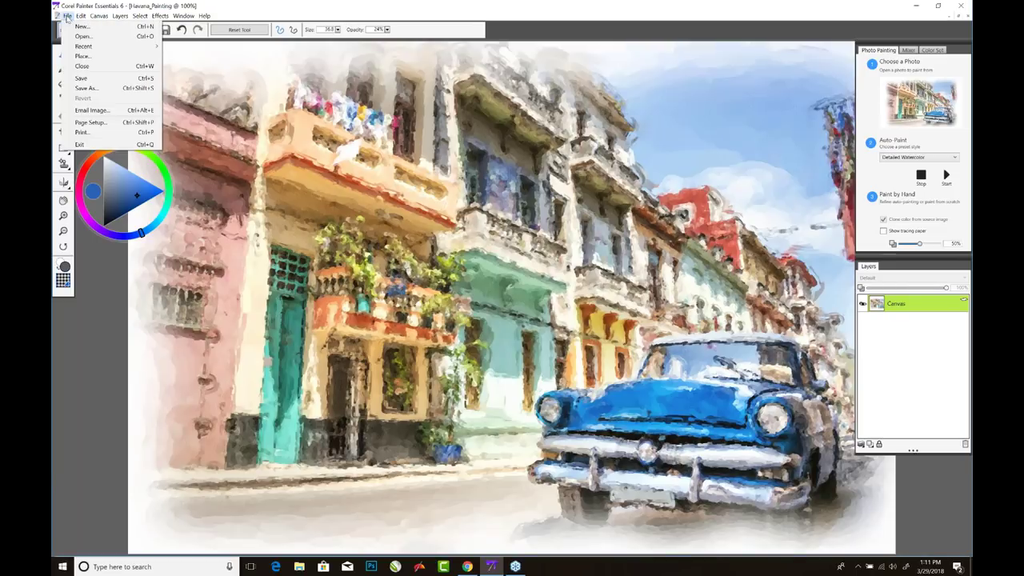
pyautogui.click(101, 61)
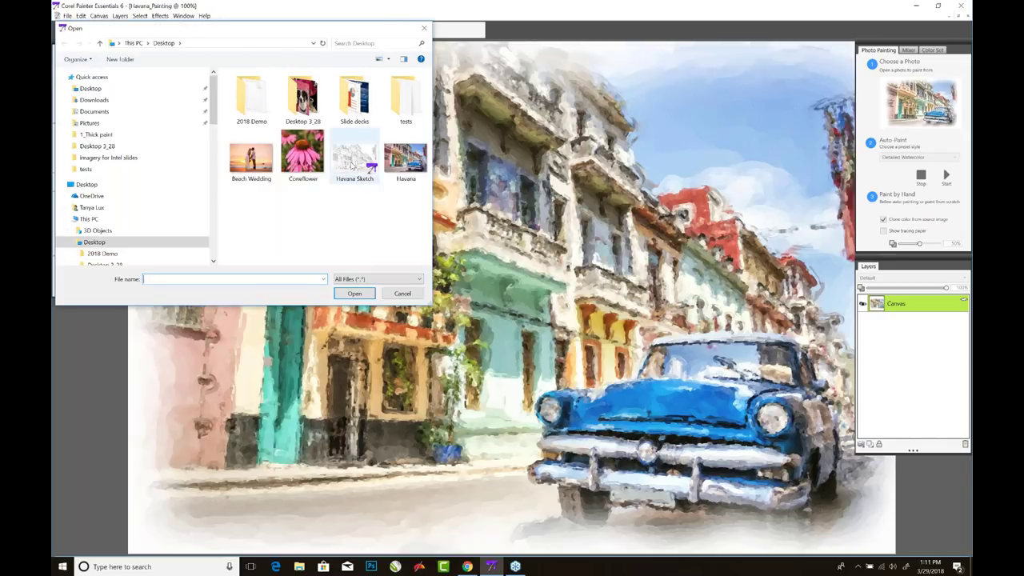
pyautogui.click(352, 164)
pyautogui.doubleClick(350, 163)
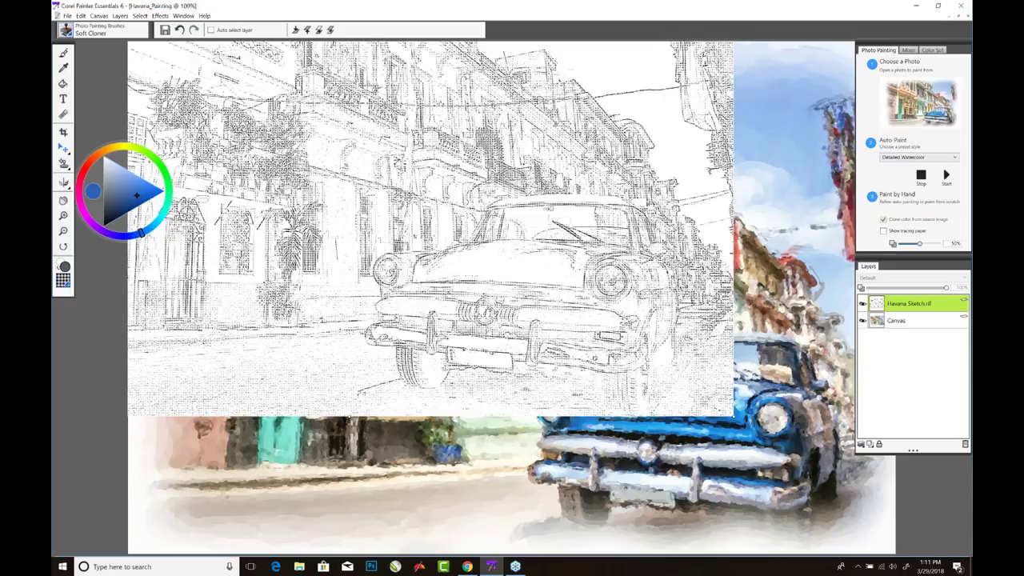
pyautogui.moveTo(707, 393); pyautogui.dragTo(792, 503)
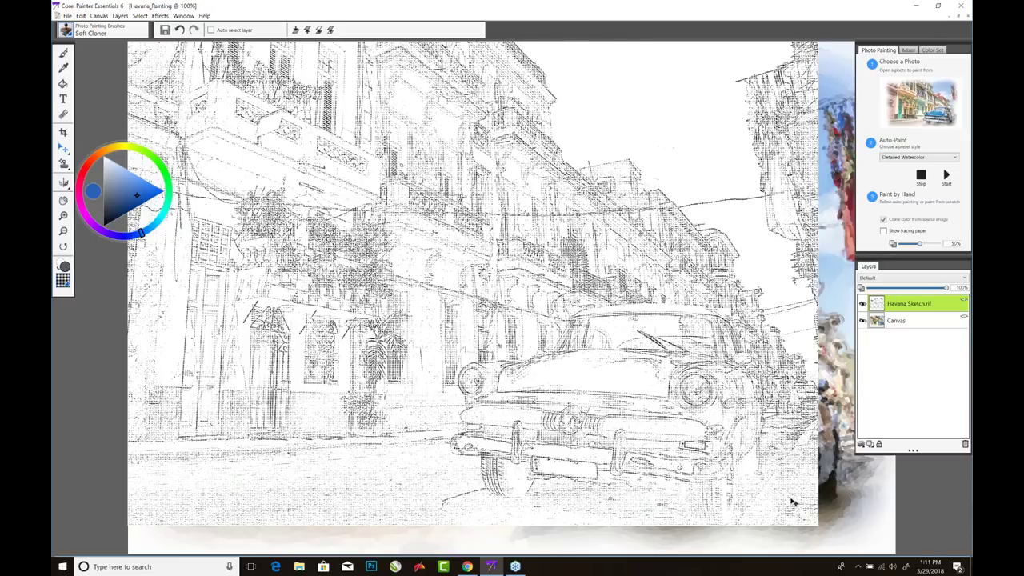
pyautogui.moveTo(793, 502); pyautogui.dragTo(894, 552)
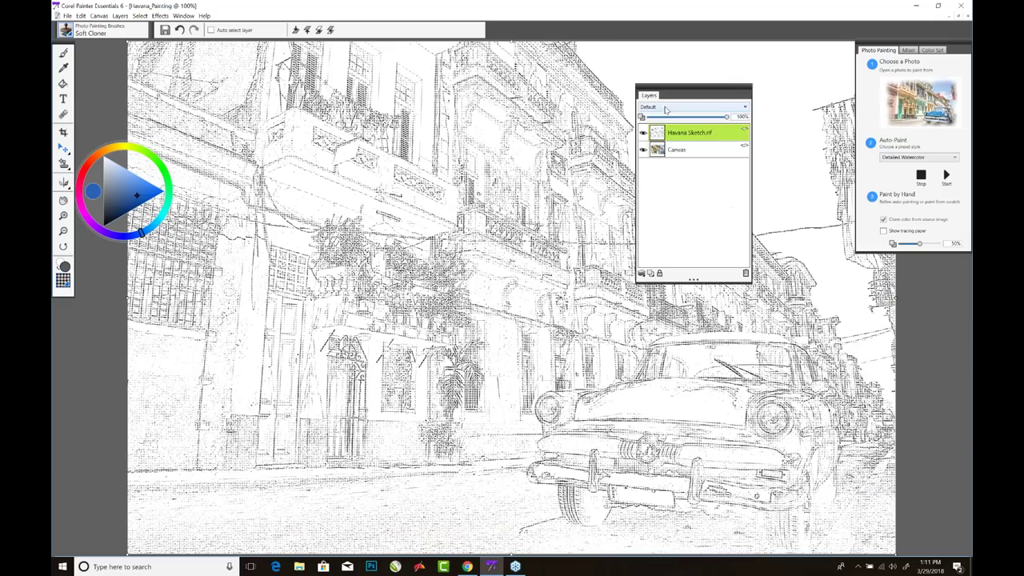
# - Set the Havana Sketch layer's blending mode to Gel and move the Layers panel below the Photo Painting panel
pyautogui.click(693, 107)
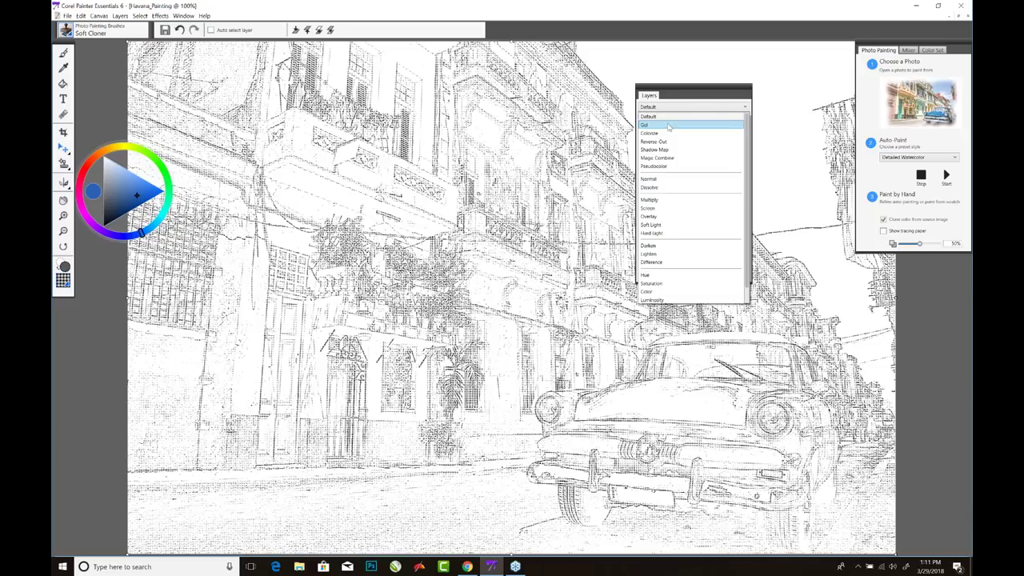
pyautogui.click(672, 125)
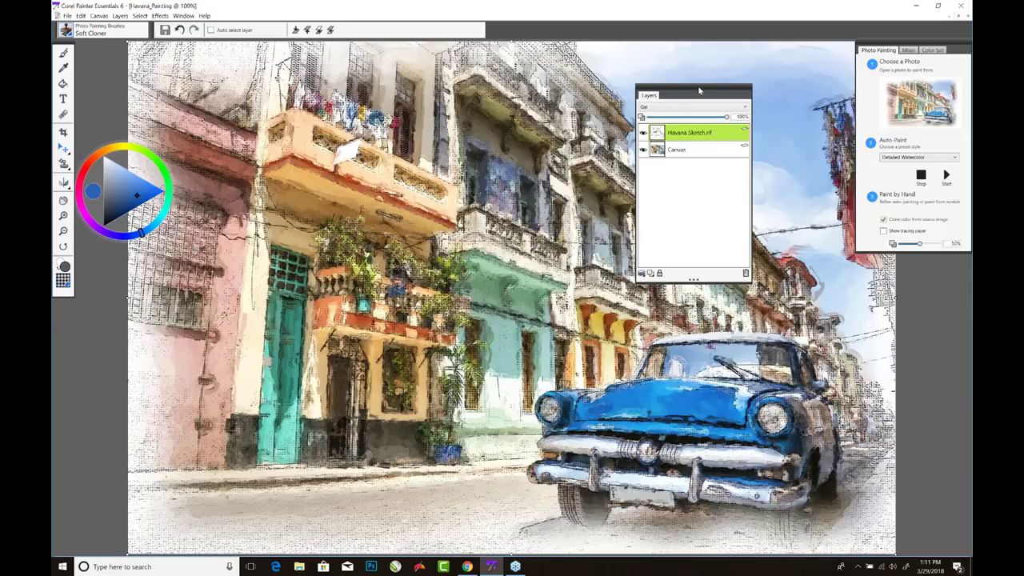
pyautogui.moveTo(700, 93)
pyautogui.mouseDown()
pyautogui.moveTo(723, 182)
pyautogui.moveTo(914, 264)
pyautogui.mouseUp()
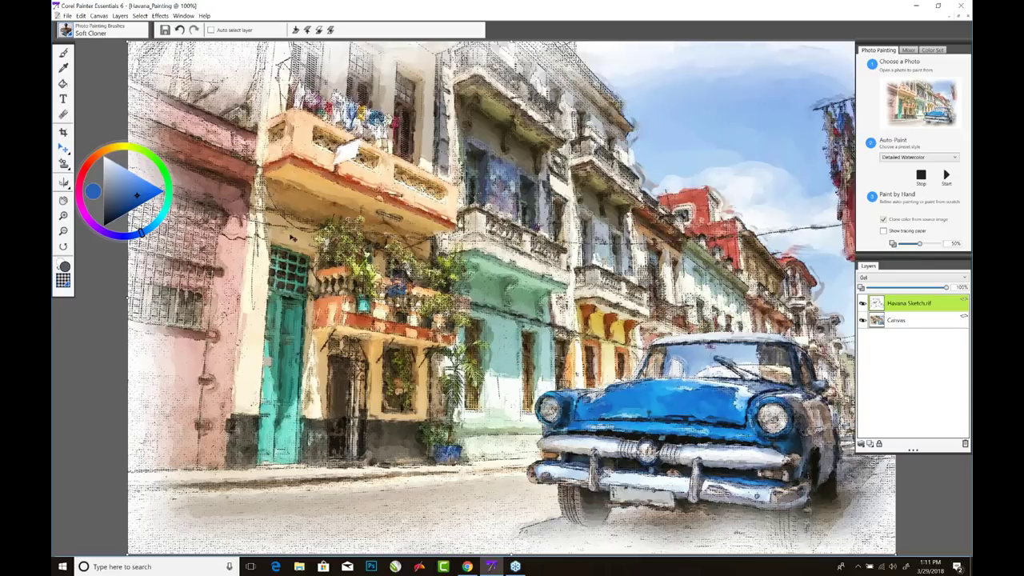
# - Erase the sketch layer's hard lines around the outer edges of the picture with a larger Eraser
pyautogui.press('n')
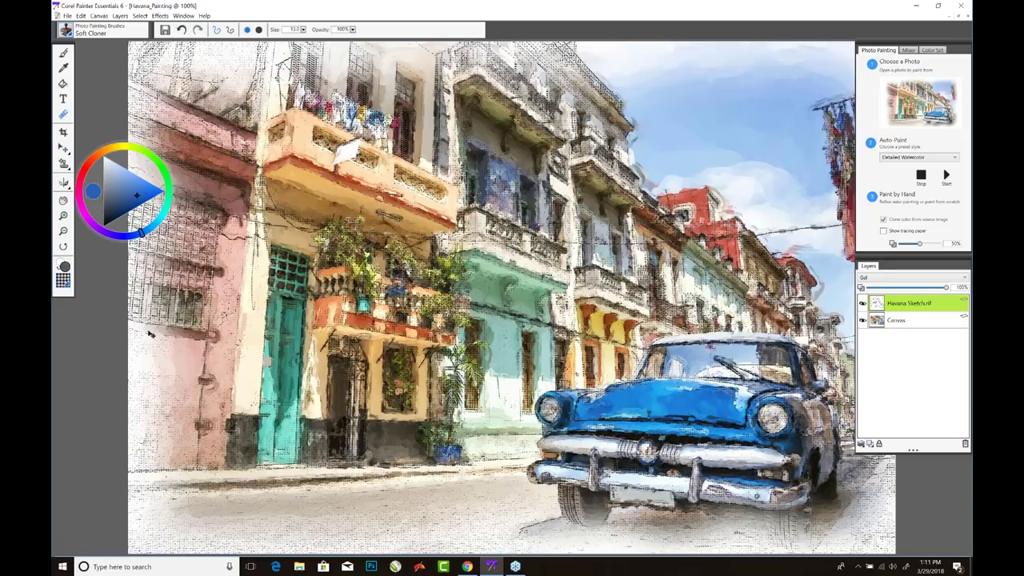
pyautogui.moveTo(148, 346)
pyautogui.mouseDown()
pyautogui.moveTo(162, 352)
pyautogui.moveTo(155, 359)
pyautogui.mouseUp()
pyautogui.click(534, 312)
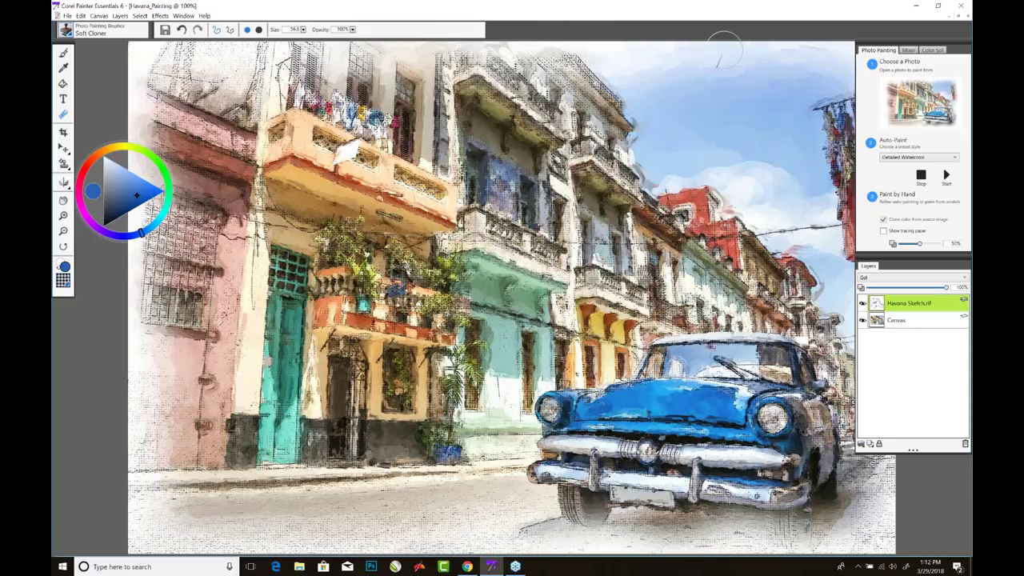
pyautogui.moveTo(840, 484)
pyautogui.mouseDown()
pyautogui.moveTo(880, 488)
pyautogui.moveTo(879, 530)
pyautogui.moveTo(908, 538)
pyautogui.moveTo(680, 541)
pyautogui.moveTo(700, 525)
pyautogui.moveTo(741, 539)
pyautogui.moveTo(512, 532)
pyautogui.moveTo(568, 540)
pyautogui.moveTo(448, 550)
pyautogui.moveTo(132, 544)
pyautogui.moveTo(113, 503)
pyautogui.moveTo(136, 546)
pyautogui.moveTo(346, 548)
pyautogui.mouseUp()
# - Drop the Havana Sketch layer onto the canvas
pyautogui.click(63, 148)
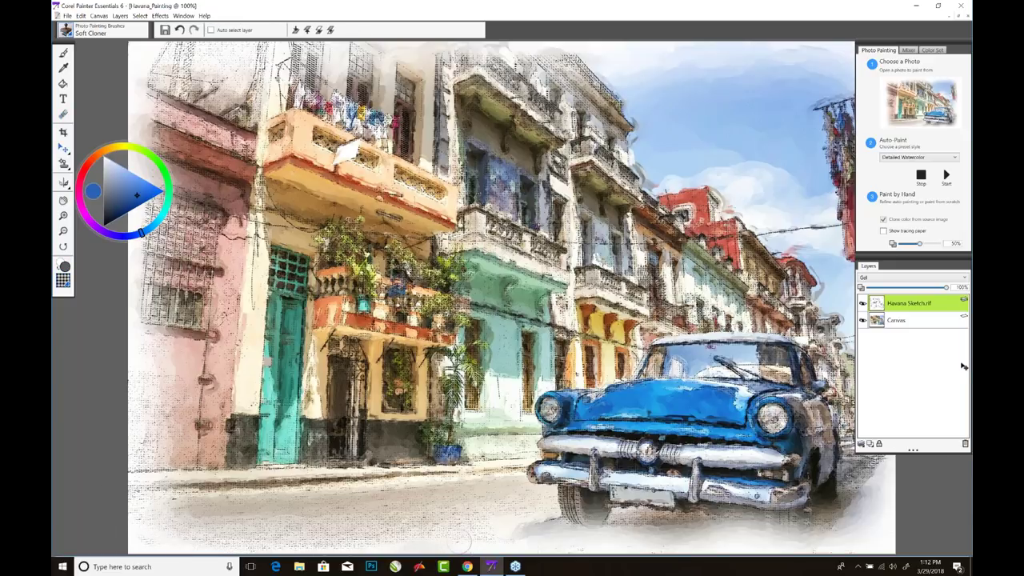
pyautogui.click(861, 441)
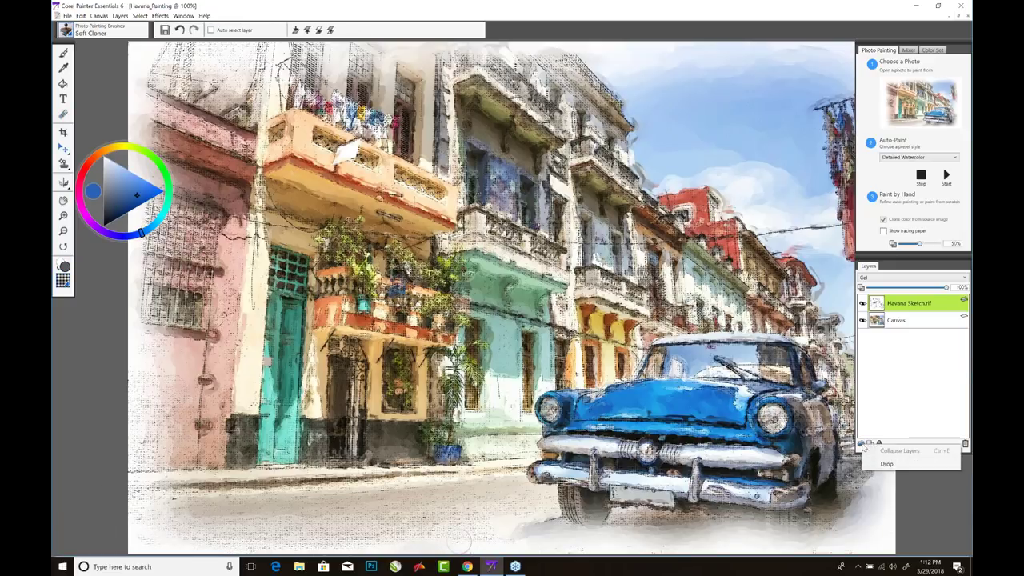
pyautogui.click(887, 465)
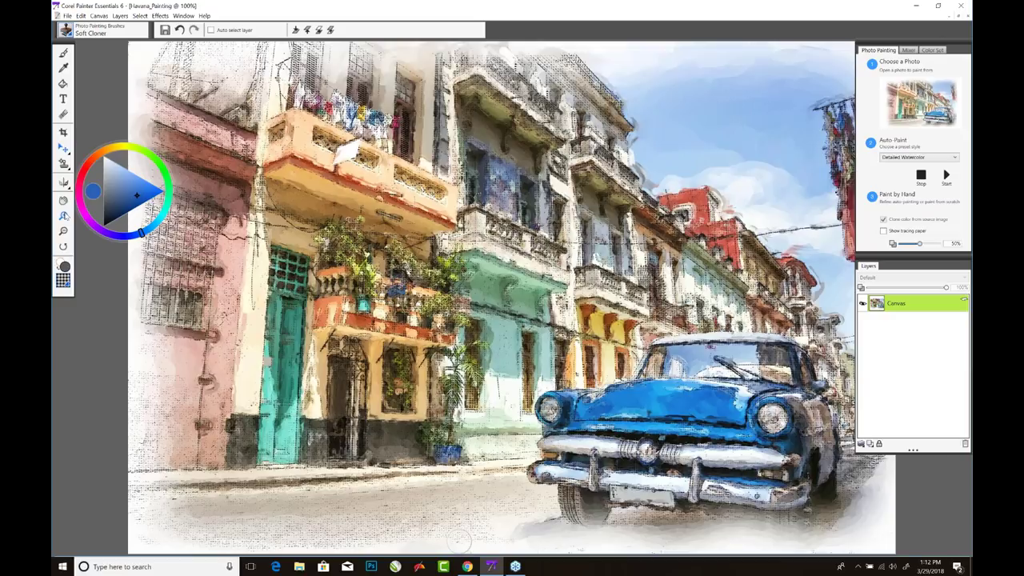
# - Apply a surface texture using Paper to the merged painting, adjusting the texture's amount
pyautogui.hotkey('ctrl', '+')
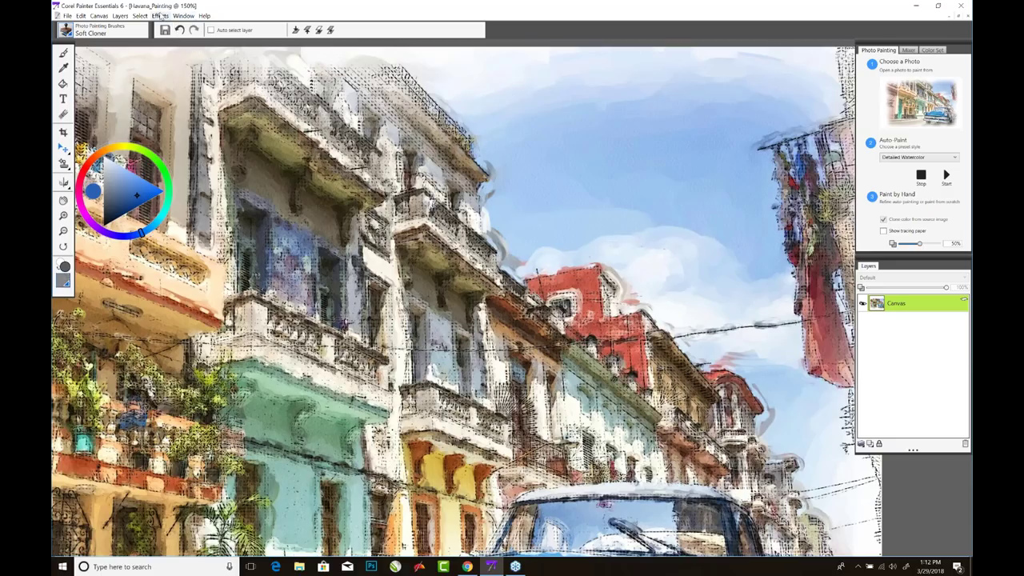
pyautogui.click(160, 15)
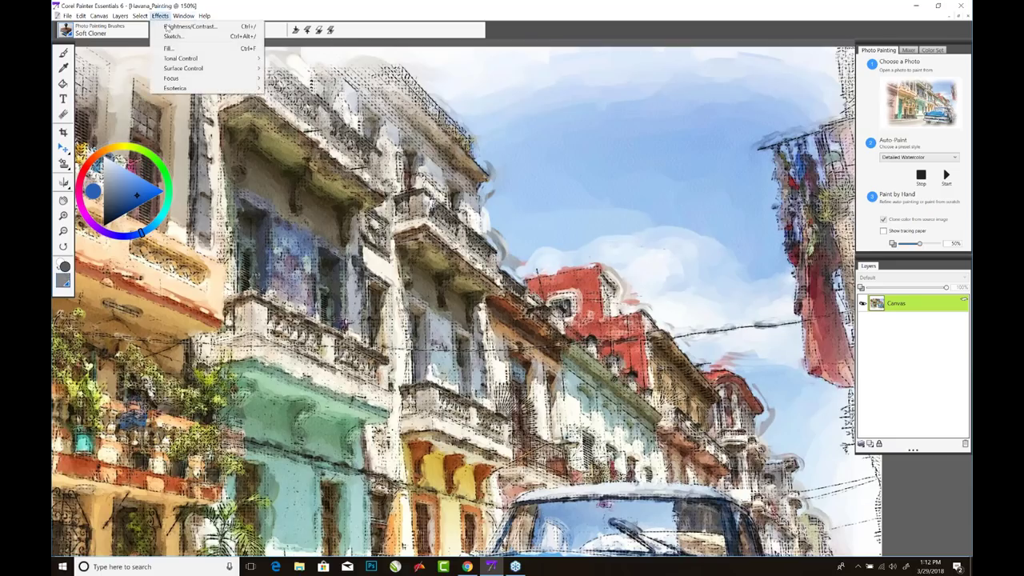
pyautogui.moveTo(224, 70)
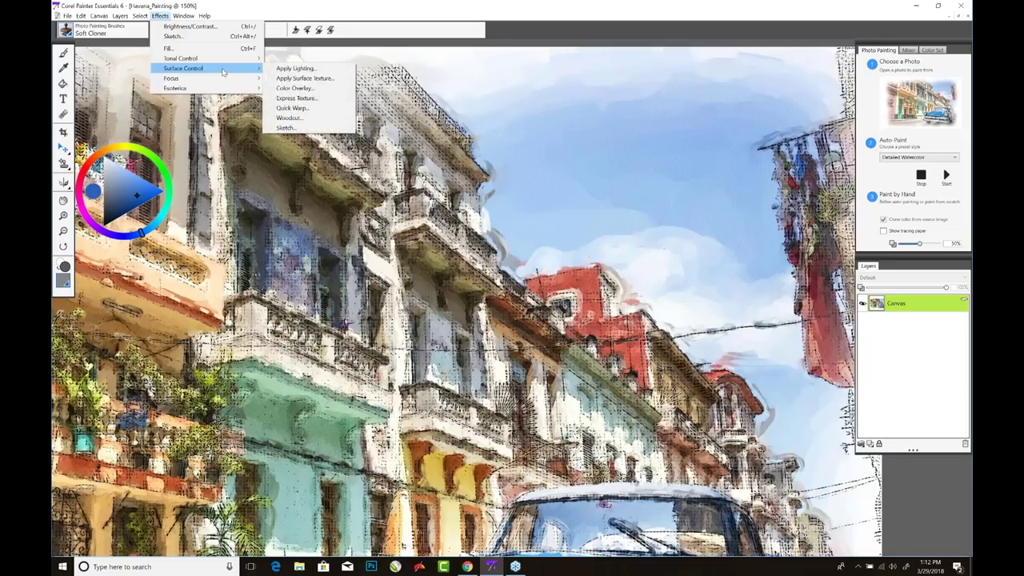
pyautogui.click(325, 77)
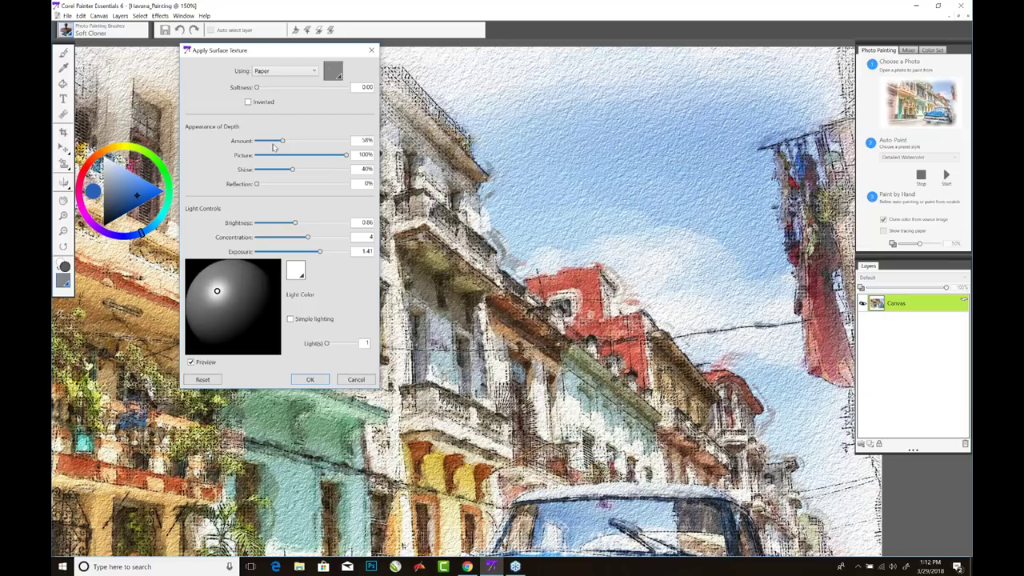
pyautogui.click(273, 143)
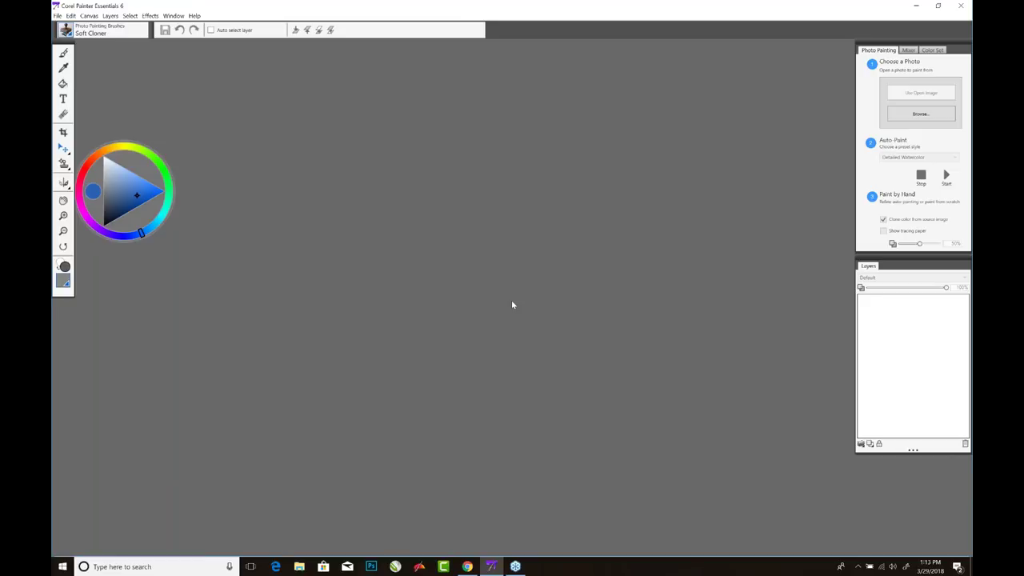
# - Open the Beach Wedding photo from the Desktop and display it at 100%
pyautogui.hotkey('ctrl', 'o')
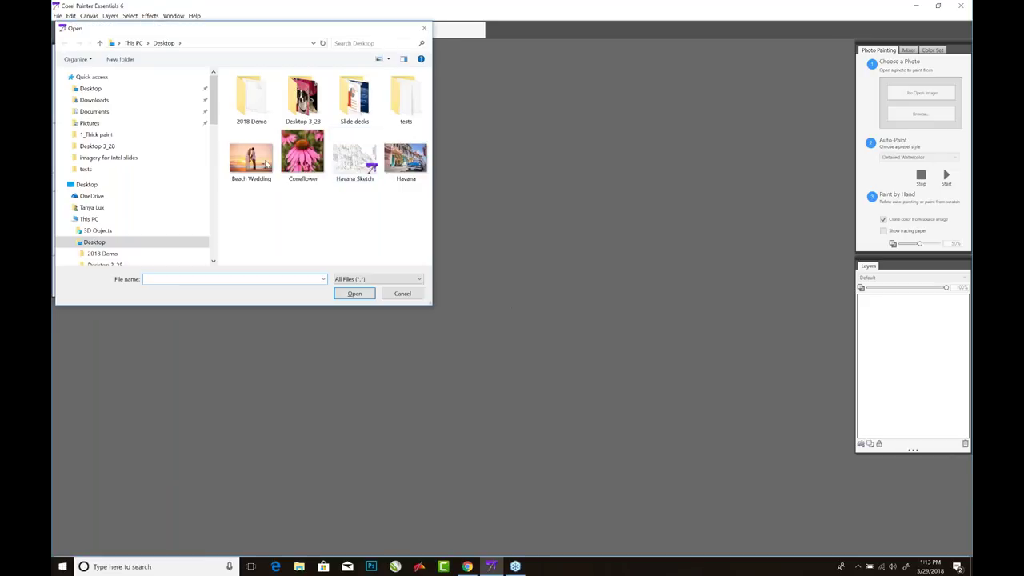
pyautogui.doubleClick(260, 164)
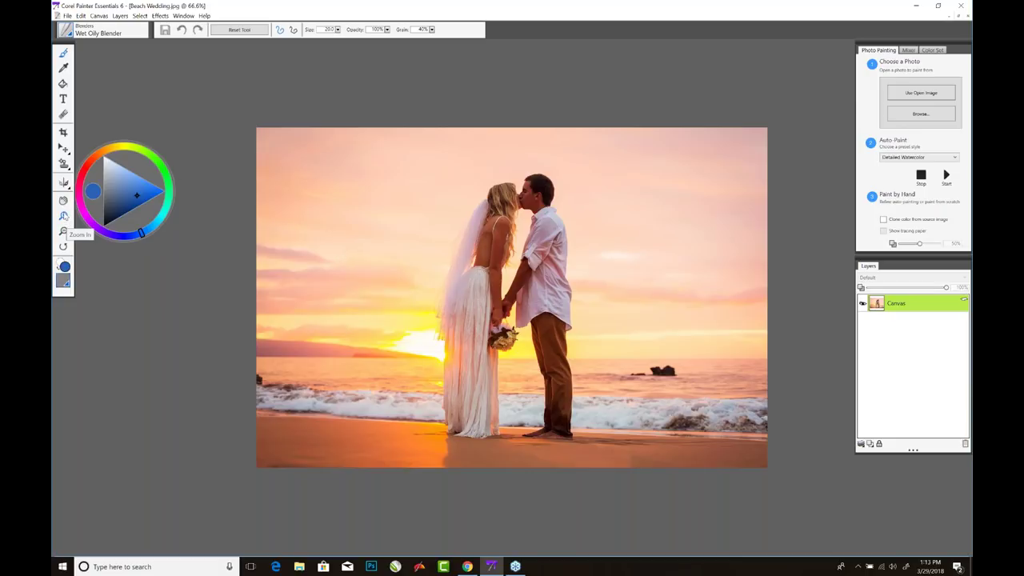
pyautogui.click(63, 232)
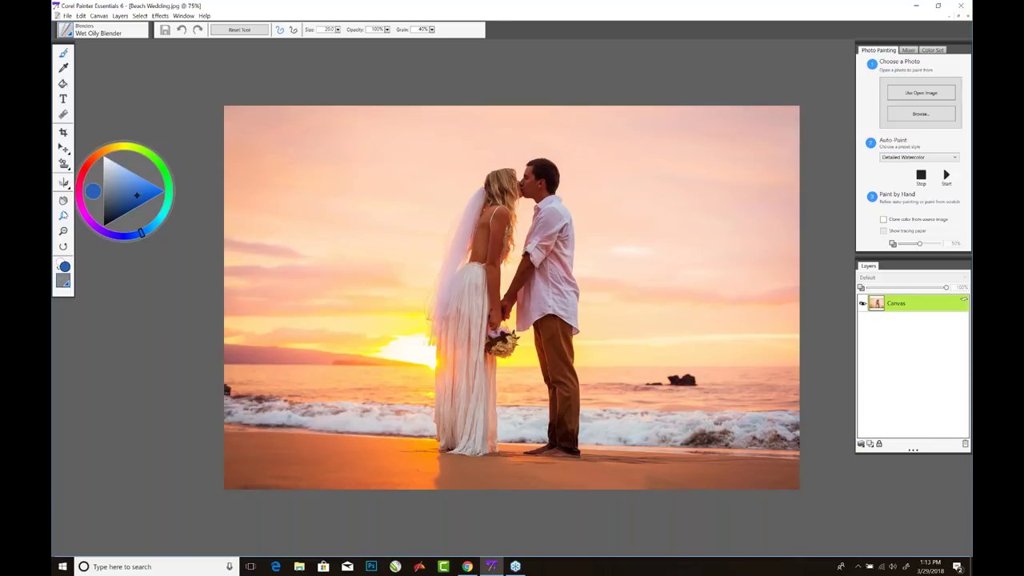
pyautogui.click(64, 231)
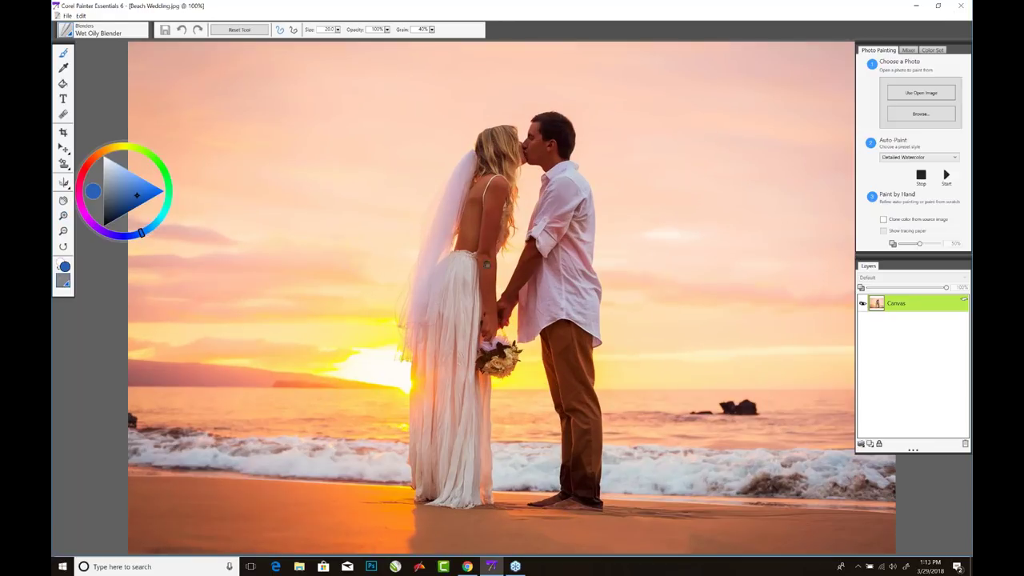
pyautogui.moveTo(459, 258); pyautogui.dragTo(448, 253)
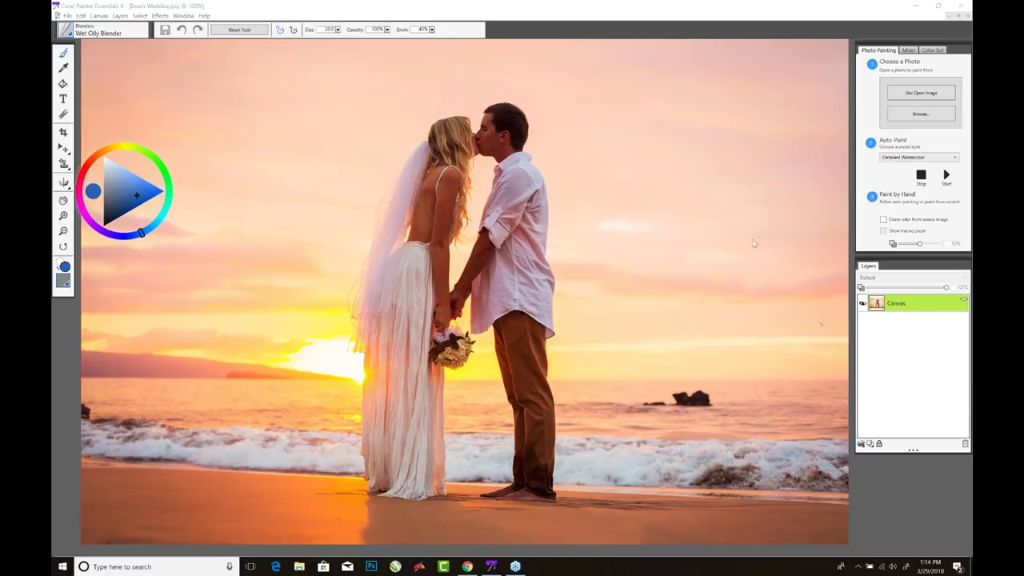
pyautogui.click(902, 448)
pyautogui.click(183, 16)
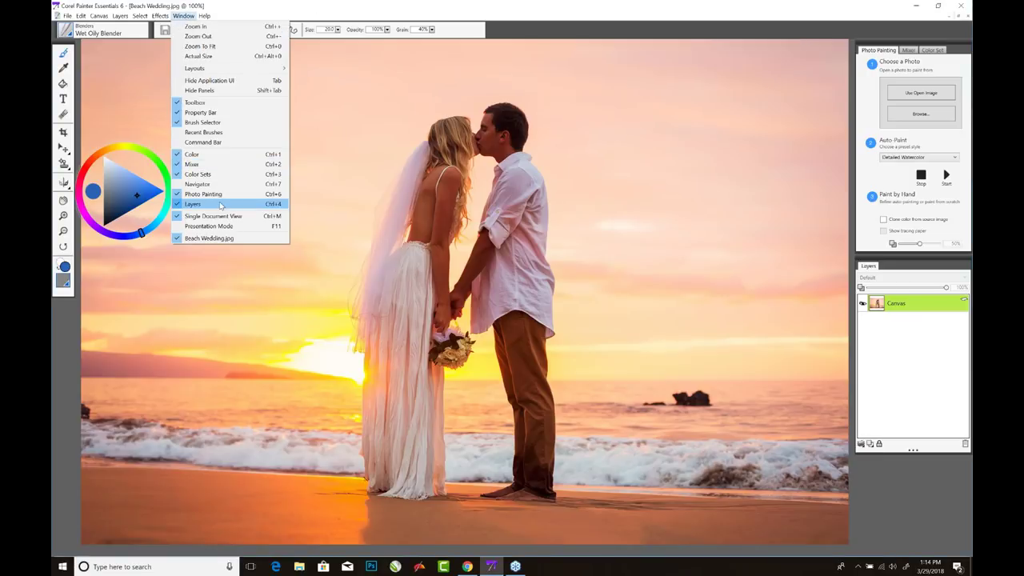
pyautogui.click(303, 6)
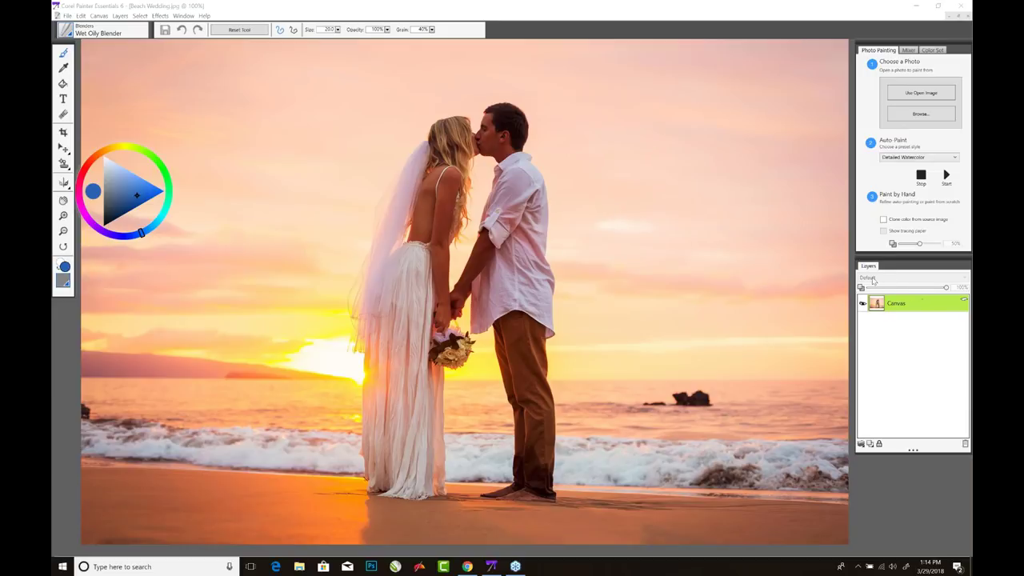
# - Add a new layer above the wedding photo, view its list of blending modes, and delete the layer
pyautogui.moveTo(888, 259); pyautogui.dragTo(229, 76)
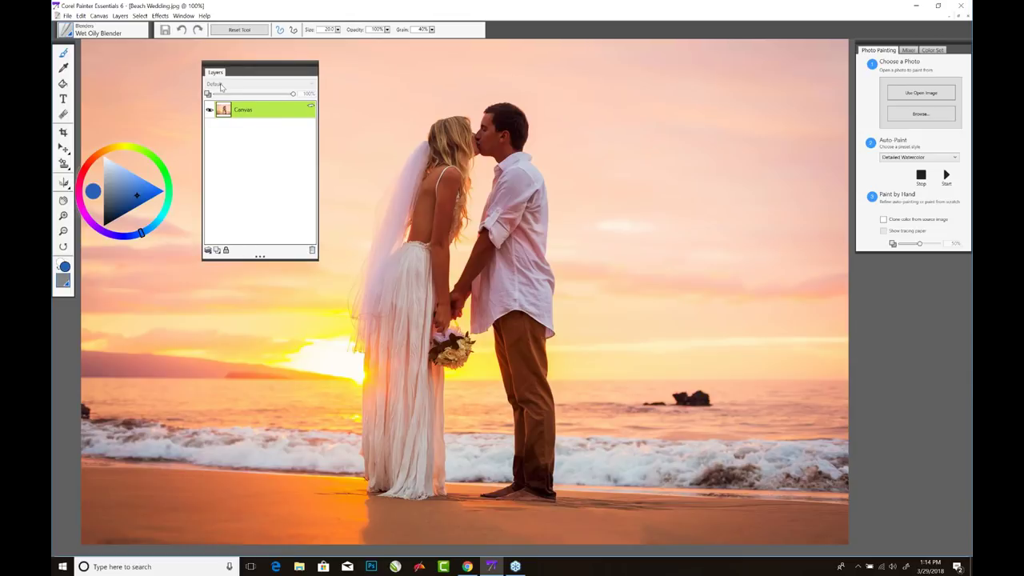
pyautogui.click(217, 252)
pyautogui.click(241, 85)
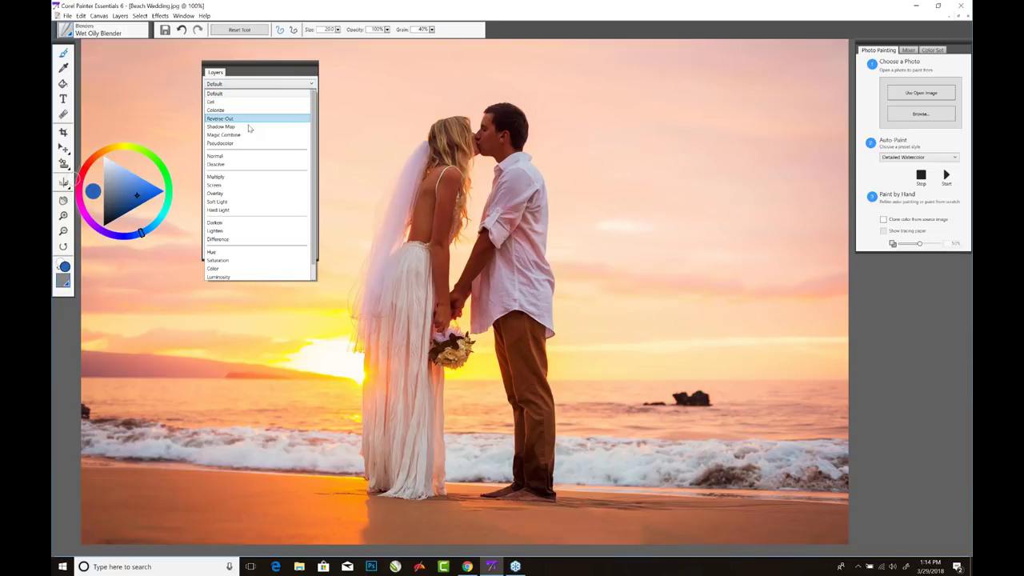
pyautogui.click(258, 69)
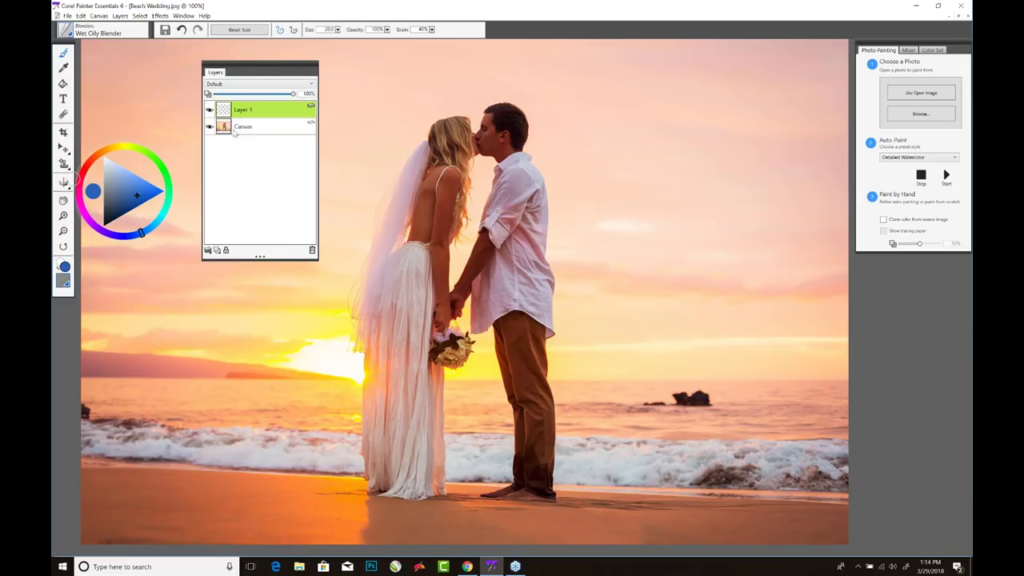
pyautogui.click(312, 250)
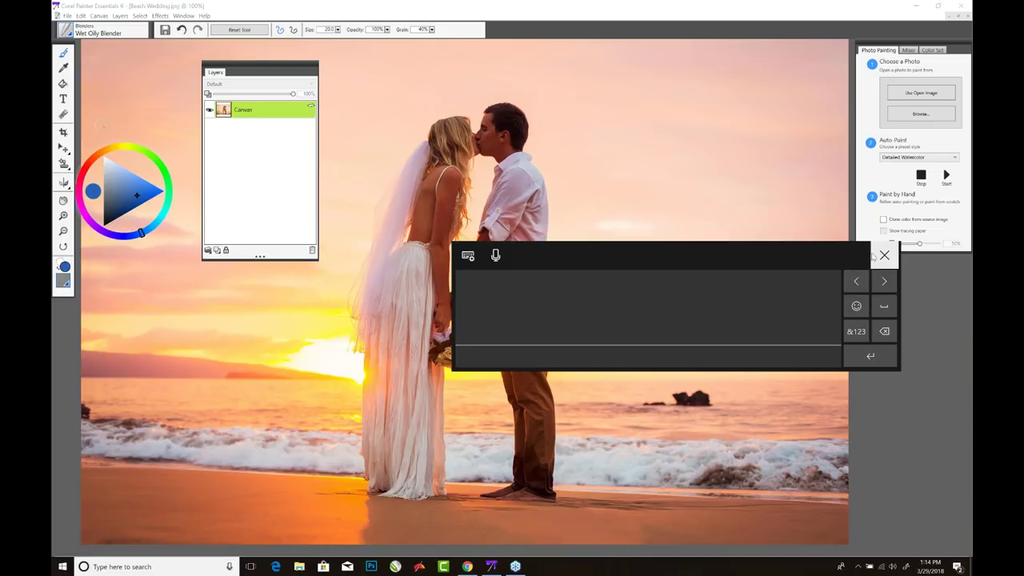
pyautogui.click(886, 253)
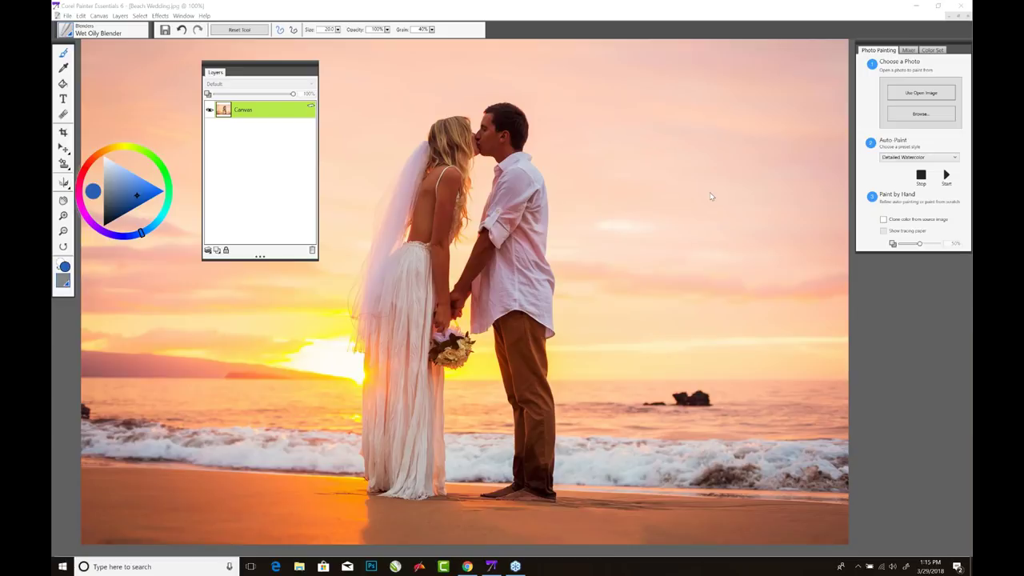
# - Move the Layers panel back below the Photo Painting panel and undo the stray blue brush stroke
pyautogui.click(289, 66)
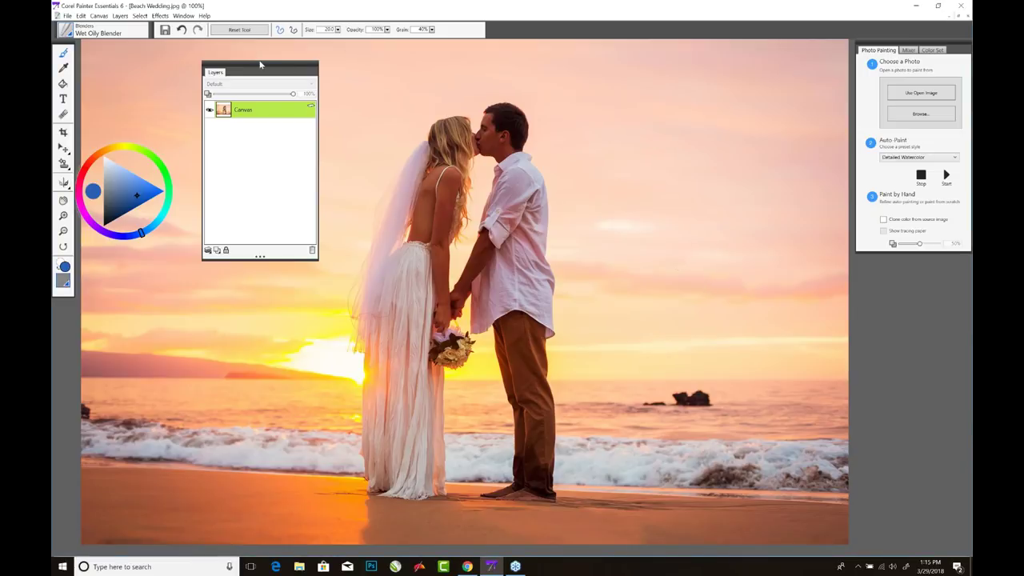
pyautogui.moveTo(282, 76)
pyautogui.mouseDown()
pyautogui.moveTo(332, 135)
pyautogui.moveTo(899, 263)
pyautogui.moveTo(923, 256)
pyautogui.mouseUp()
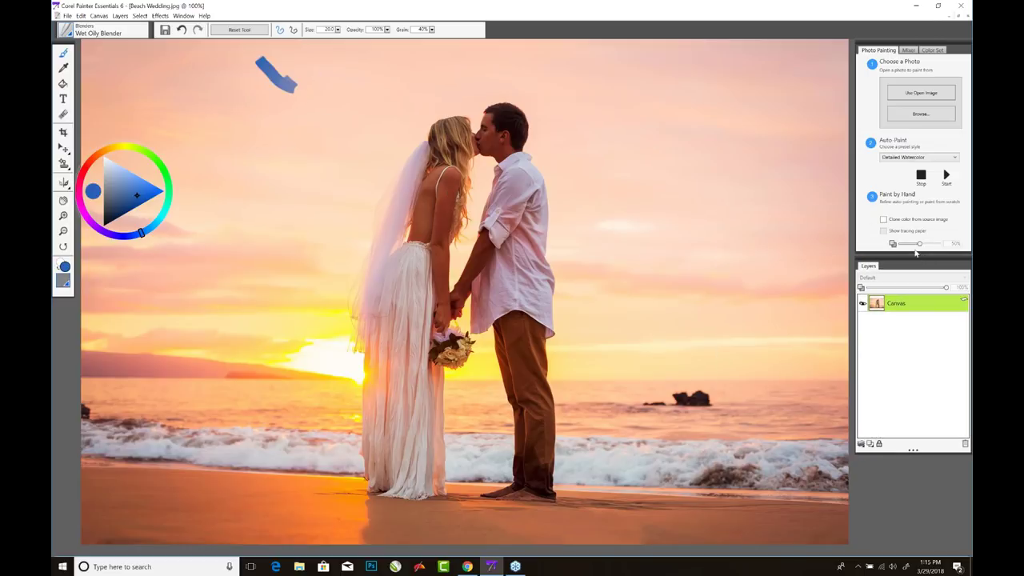
pyautogui.hotkey('ctrl', 'z')
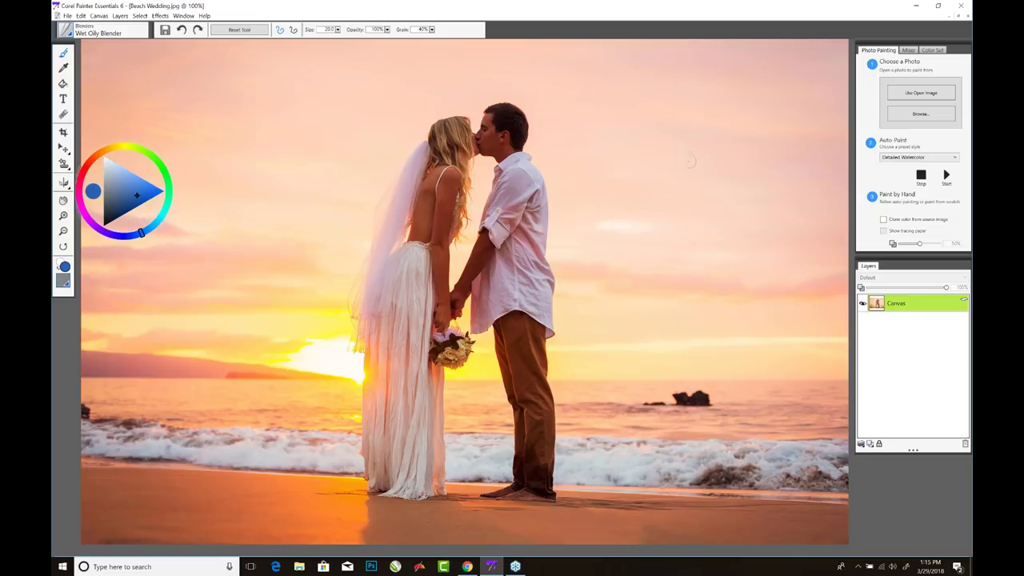
# - Use the open wedding photo as the painting source without saving its changes, and auto-paint it in the Modern Painting style
pyautogui.click(914, 94)
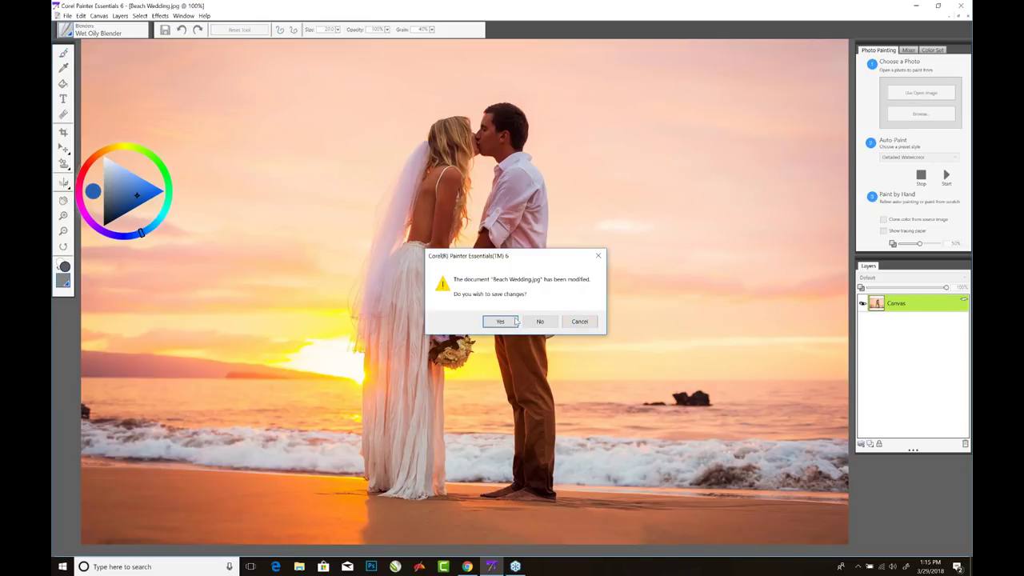
pyautogui.click(540, 321)
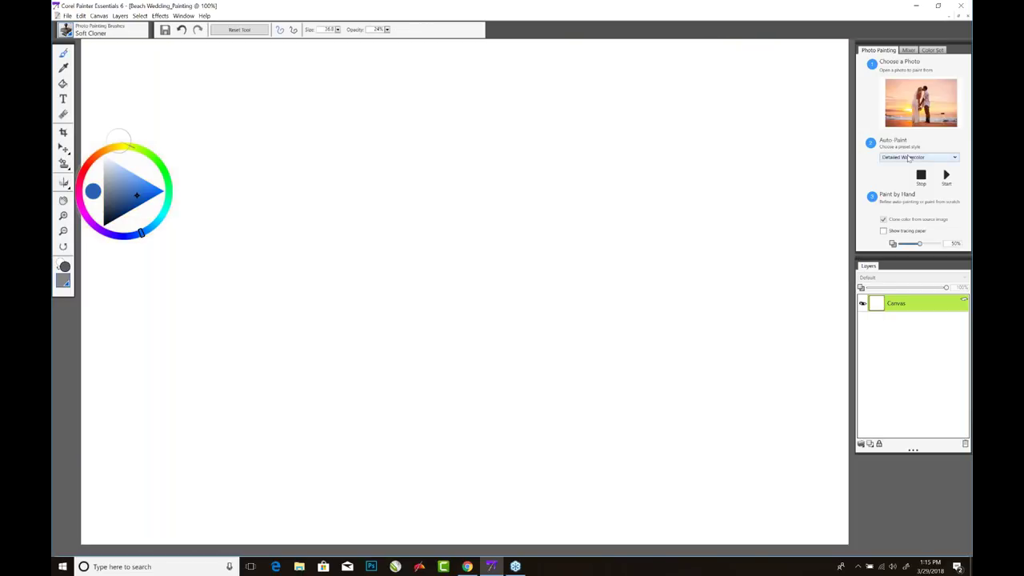
pyautogui.click(911, 158)
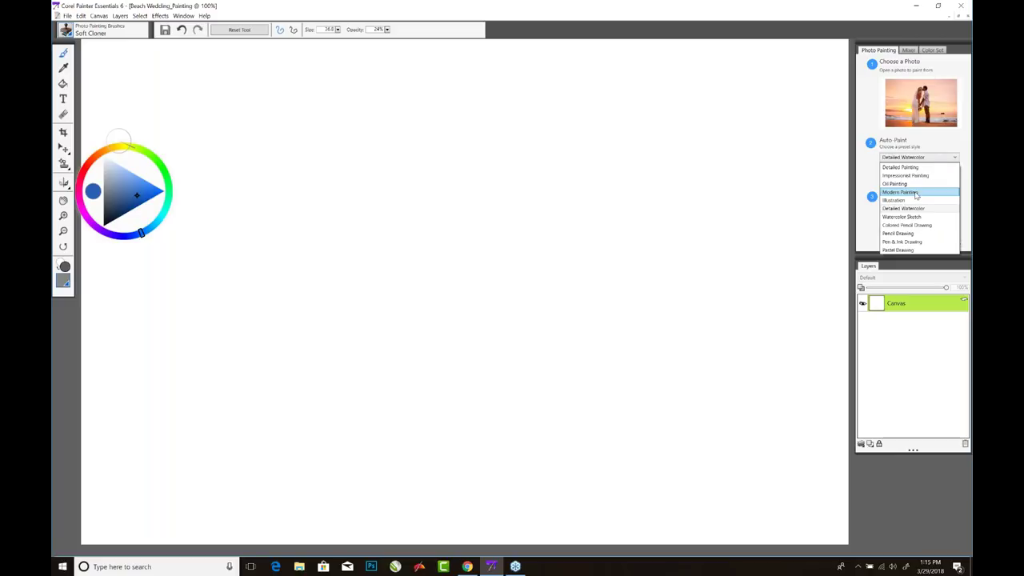
pyautogui.click(918, 193)
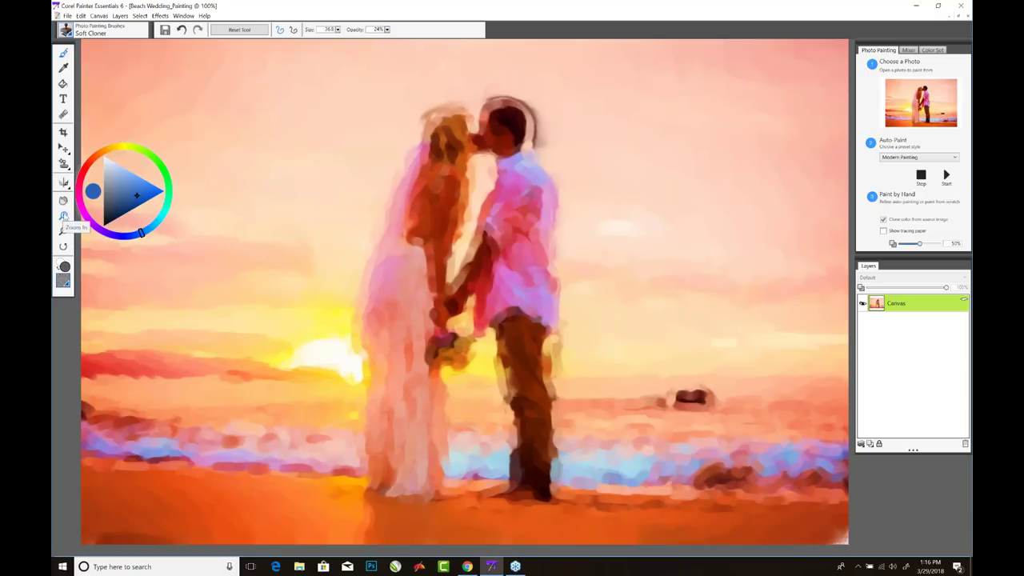
# - Using the Soft Cloner from Photo Painting Brushes, paint photo detail back into the couple's faces and the bride's hair
pyautogui.click(63, 217)
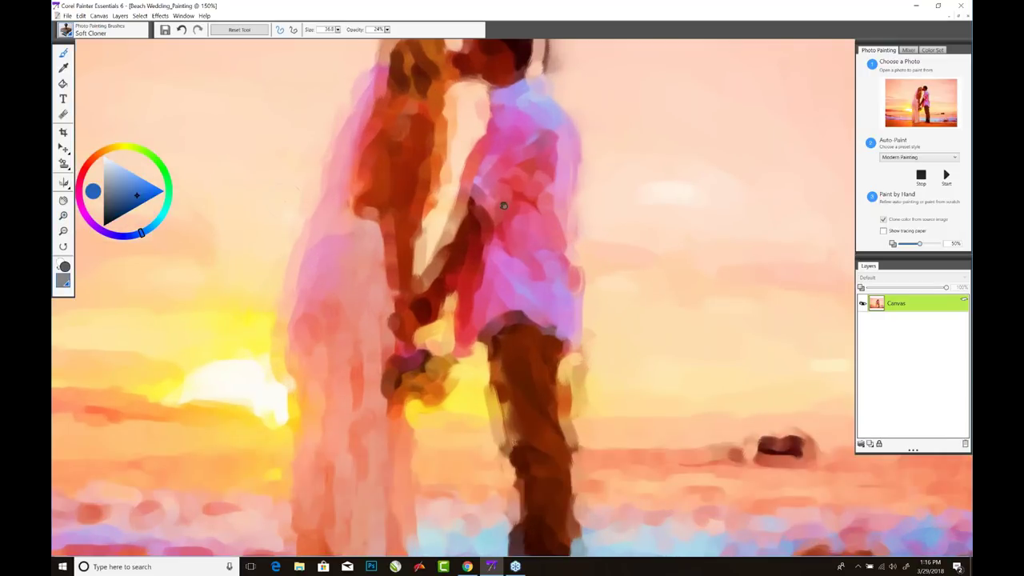
pyautogui.scroll(3, 510, 222)
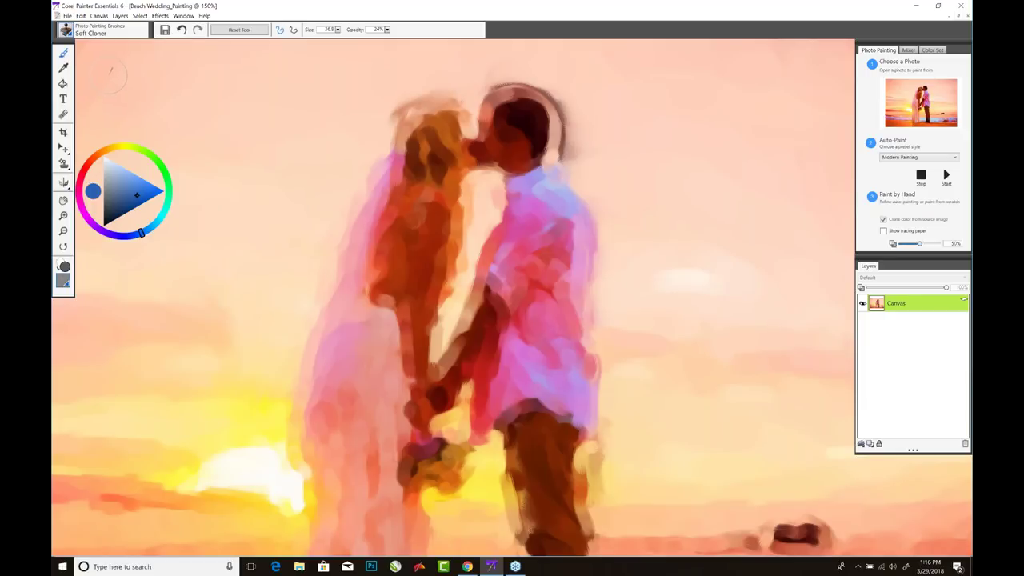
pyautogui.click(884, 231)
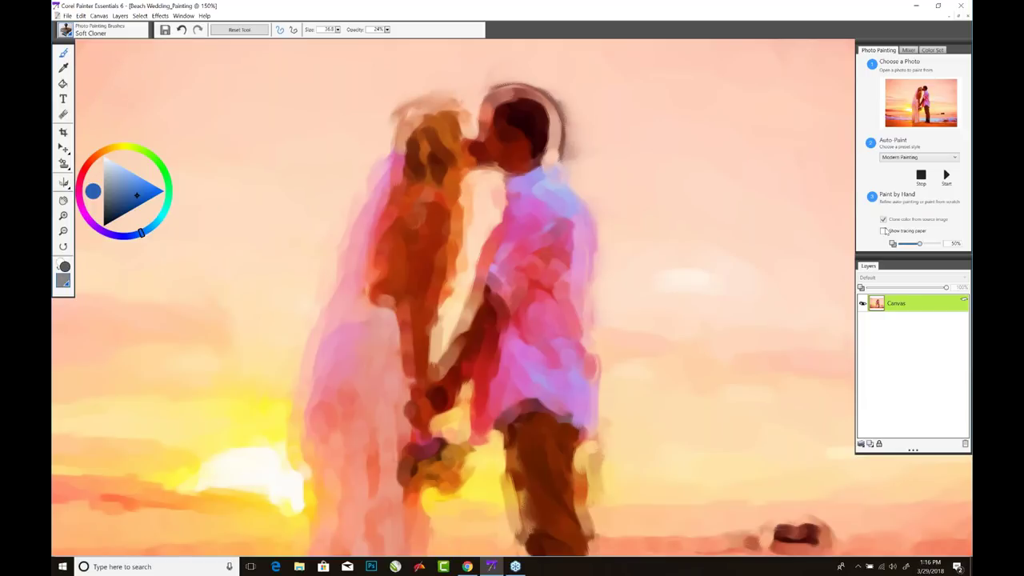
pyautogui.click(884, 231)
pyautogui.click(67, 31)
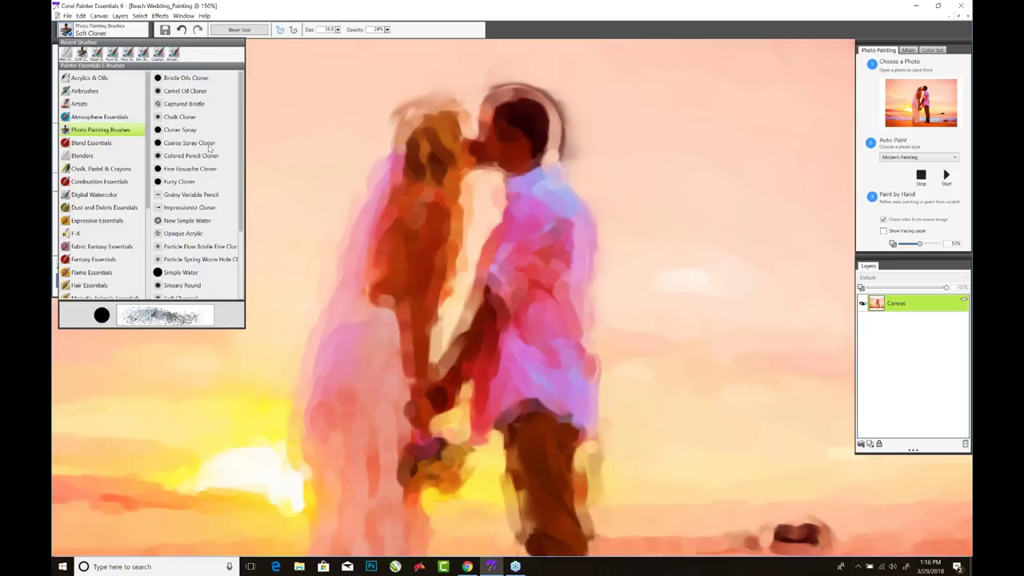
pyautogui.moveTo(243, 162); pyautogui.dragTo(250, 237)
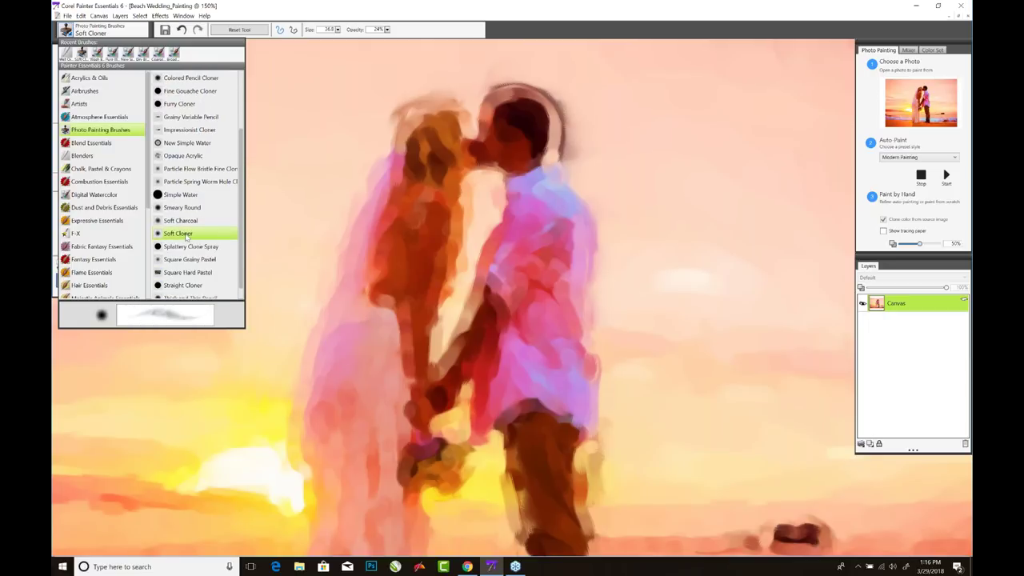
pyautogui.click(189, 233)
pyautogui.moveTo(433, 117)
pyautogui.mouseDown()
pyautogui.moveTo(444, 94)
pyautogui.moveTo(413, 128)
pyautogui.moveTo(412, 104)
pyautogui.moveTo(384, 128)
pyautogui.moveTo(404, 141)
pyautogui.moveTo(480, 129)
pyautogui.moveTo(444, 92)
pyautogui.moveTo(439, 138)
pyautogui.moveTo(458, 154)
pyautogui.moveTo(466, 142)
pyautogui.moveTo(457, 175)
pyautogui.moveTo(478, 183)
pyautogui.moveTo(480, 164)
pyautogui.moveTo(434, 185)
pyautogui.moveTo(467, 181)
pyautogui.moveTo(464, 221)
pyautogui.moveTo(472, 206)
pyautogui.moveTo(446, 306)
pyautogui.moveTo(466, 186)
pyautogui.moveTo(453, 260)
pyautogui.moveTo(445, 169)
pyautogui.moveTo(417, 164)
pyautogui.moveTo(411, 191)
pyautogui.moveTo(412, 154)
pyautogui.moveTo(388, 170)
pyautogui.moveTo(392, 144)
pyautogui.moveTo(429, 130)
pyautogui.moveTo(494, 127)
pyautogui.moveTo(485, 105)
pyautogui.moveTo(480, 118)
pyautogui.moveTo(504, 108)
pyautogui.moveTo(520, 60)
pyautogui.moveTo(492, 68)
pyautogui.moveTo(476, 120)
pyautogui.moveTo(523, 92)
pyautogui.moveTo(551, 90)
pyautogui.moveTo(530, 115)
pyautogui.moveTo(572, 119)
pyautogui.moveTo(577, 150)
pyautogui.moveTo(484, 158)
pyautogui.mouseUp()
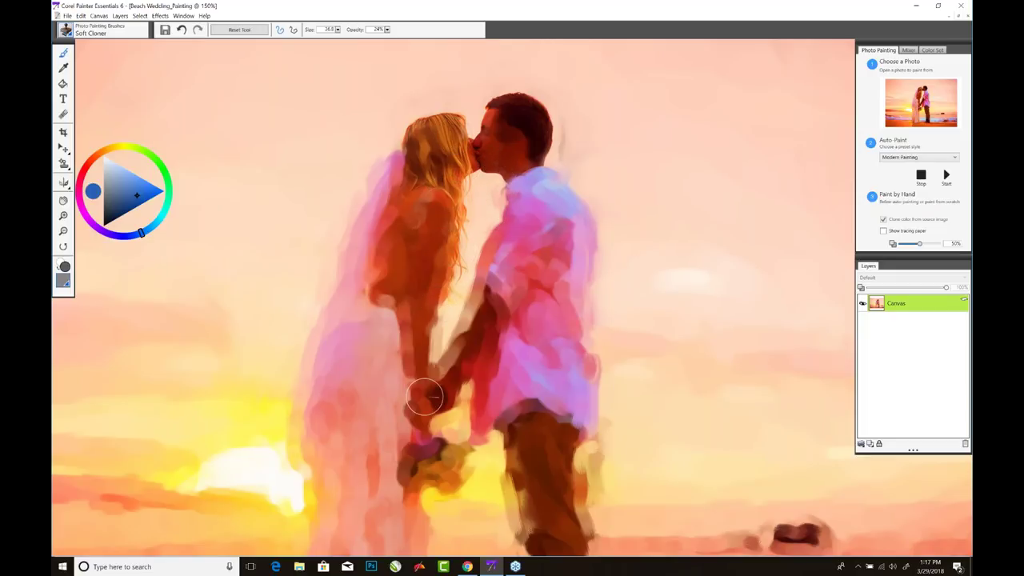
# - Bring back photo detail in the couple's arms, clasped hands and the bouquet, and touch up around the groom's face
pyautogui.moveTo(425, 414)
pyautogui.mouseDown()
pyautogui.moveTo(440, 365)
pyautogui.moveTo(412, 399)
pyautogui.moveTo(473, 293)
pyautogui.moveTo(456, 334)
pyautogui.moveTo(424, 320)
pyautogui.mouseUp()
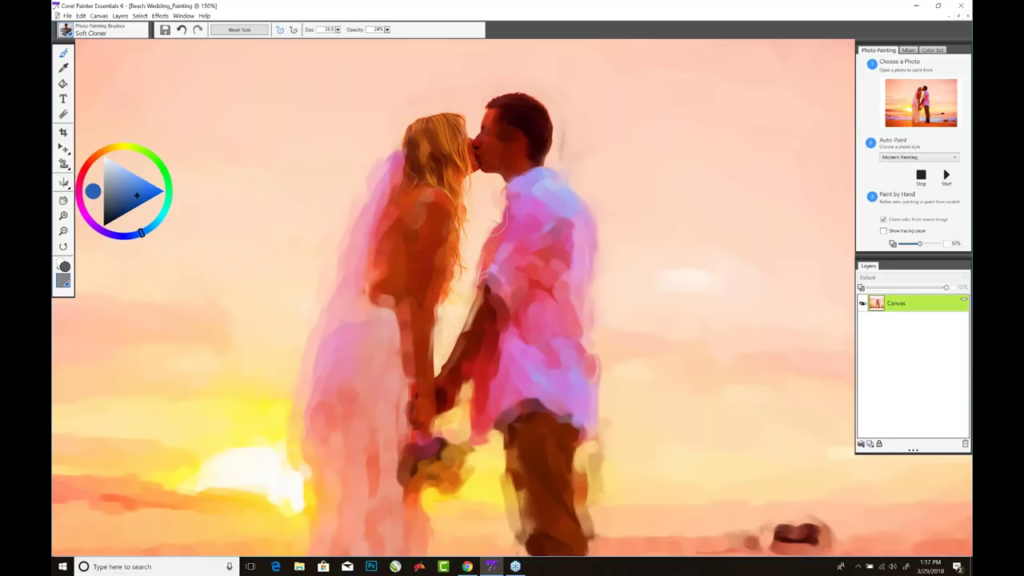
pyautogui.moveTo(445, 462)
pyautogui.mouseDown()
pyautogui.moveTo(465, 448)
pyautogui.moveTo(411, 470)
pyautogui.moveTo(416, 505)
pyautogui.moveTo(417, 423)
pyautogui.mouseUp()
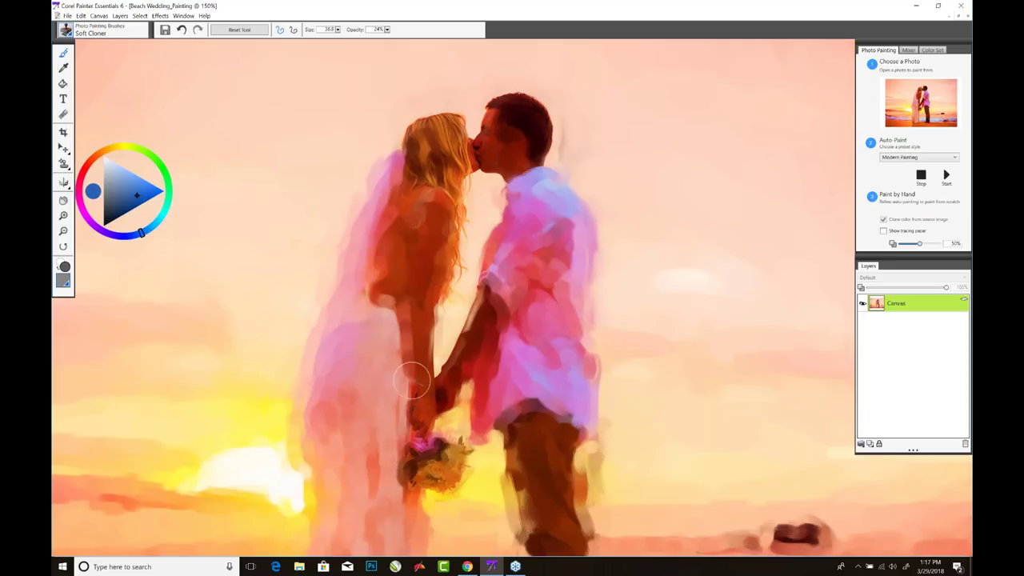
pyautogui.moveTo(473, 336)
pyautogui.mouseDown()
pyautogui.moveTo(450, 367)
pyautogui.moveTo(472, 292)
pyautogui.moveTo(464, 339)
pyautogui.moveTo(417, 433)
pyautogui.moveTo(449, 481)
pyautogui.moveTo(439, 413)
pyautogui.mouseUp()
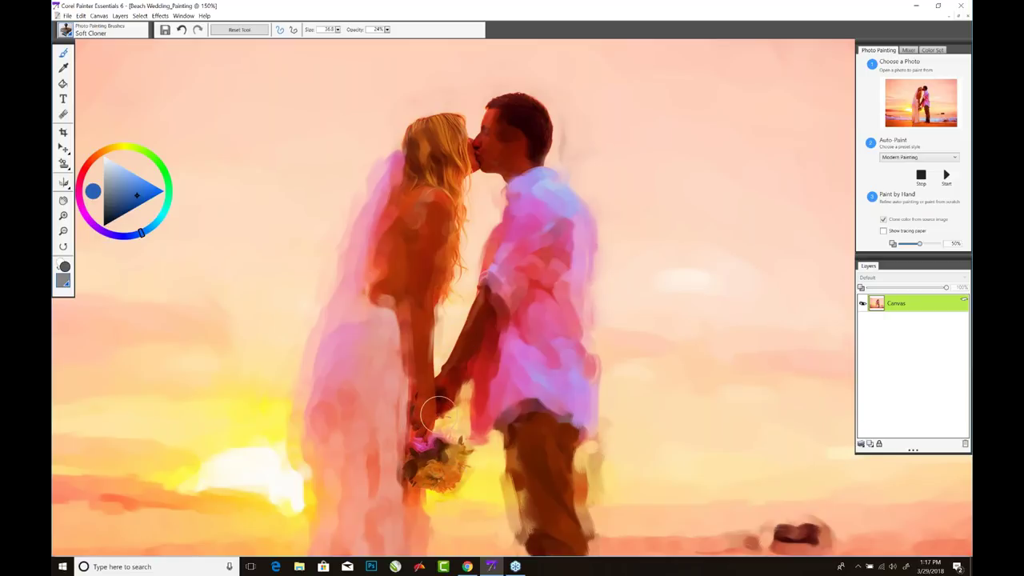
pyautogui.moveTo(474, 139)
pyautogui.mouseDown()
pyautogui.moveTo(449, 157)
pyautogui.moveTo(457, 242)
pyautogui.moveTo(521, 135)
pyautogui.moveTo(500, 110)
pyautogui.moveTo(521, 158)
pyautogui.moveTo(424, 137)
pyautogui.moveTo(554, 129)
pyautogui.moveTo(572, 147)
pyautogui.moveTo(563, 118)
pyautogui.moveTo(562, 152)
pyautogui.moveTo(514, 175)
pyautogui.mouseUp()
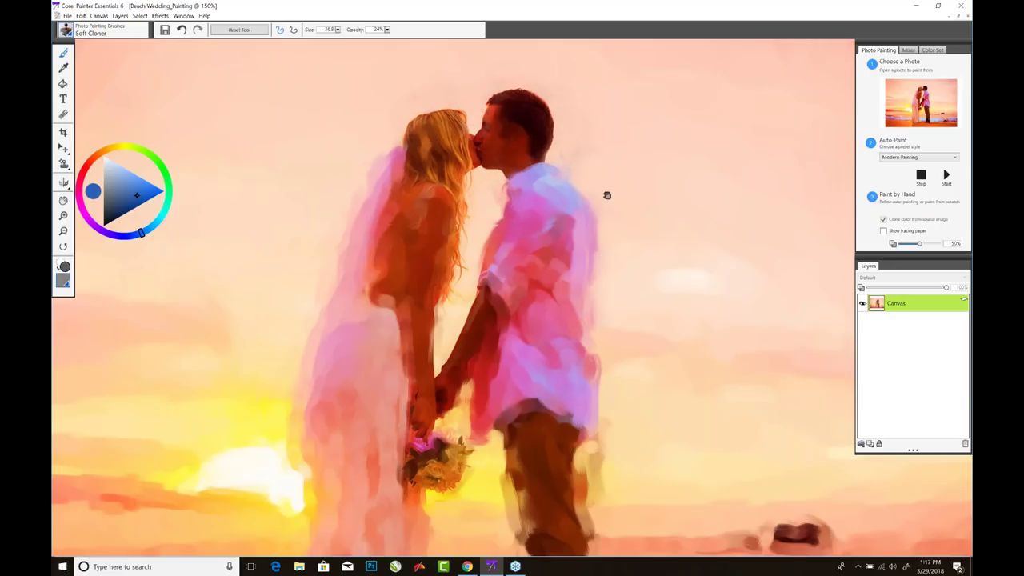
# - Choose the Impressionist Cloner from Photo Painting Brushes for reworking the sunset sky behind the bride
pyautogui.scroll(-2, 607, 195)
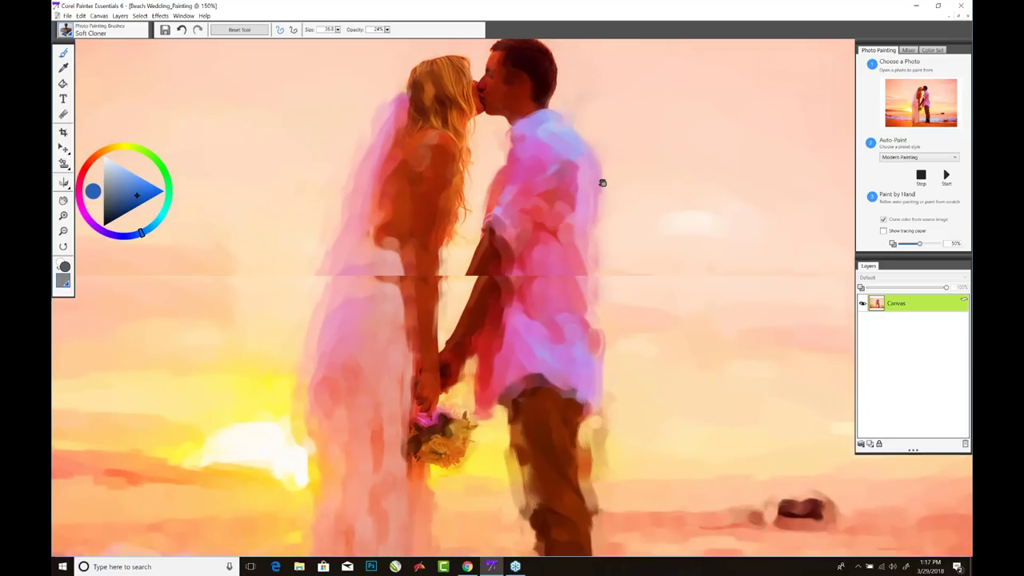
pyautogui.scroll(-1, 603, 182)
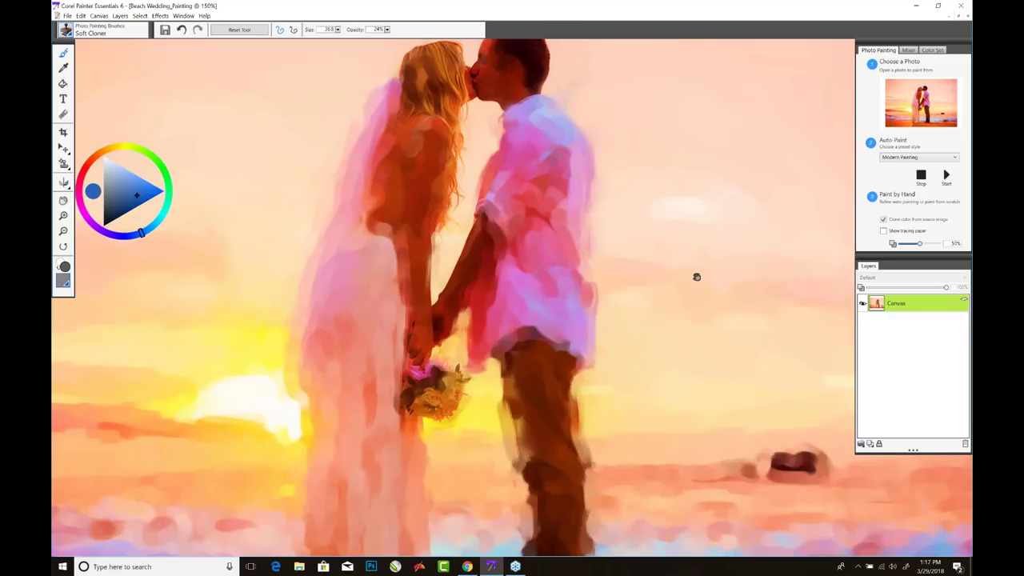
pyautogui.scroll(1, 697, 277)
pyautogui.scroll(1, 659, 285)
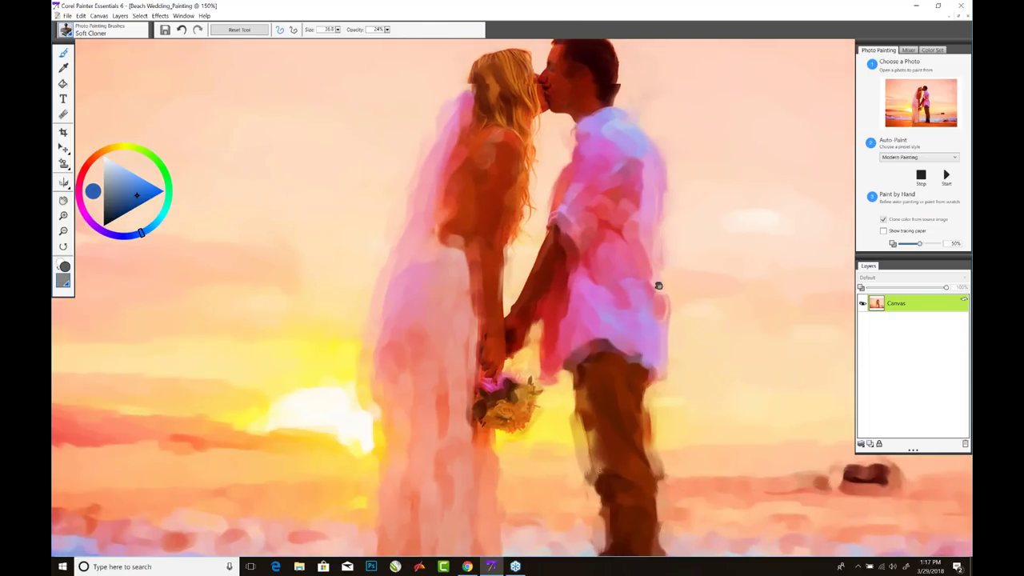
pyautogui.moveTo(659, 286); pyautogui.dragTo(711, 217)
pyautogui.scroll(-1, 756, 244)
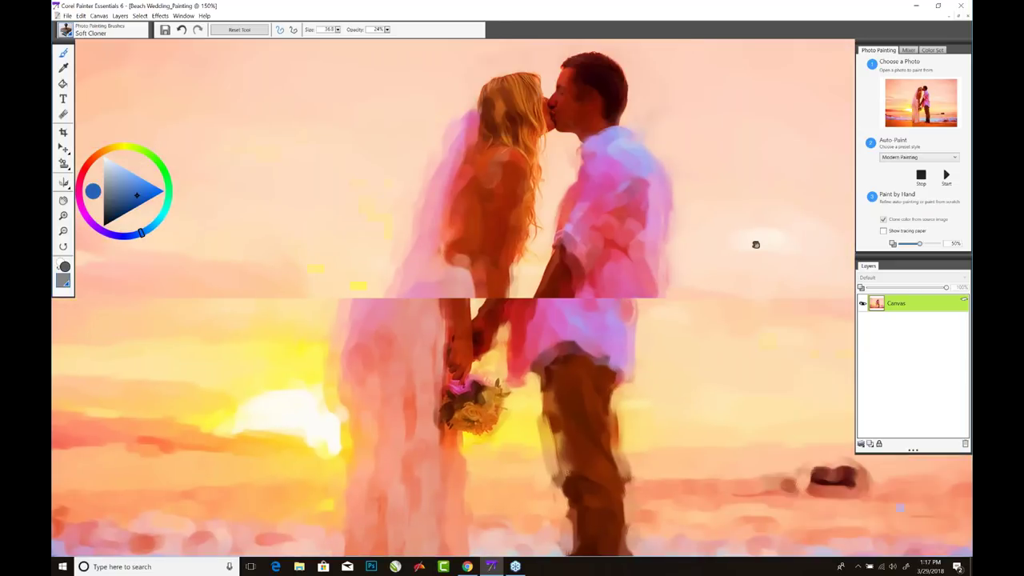
pyautogui.scroll(1, 606, 297)
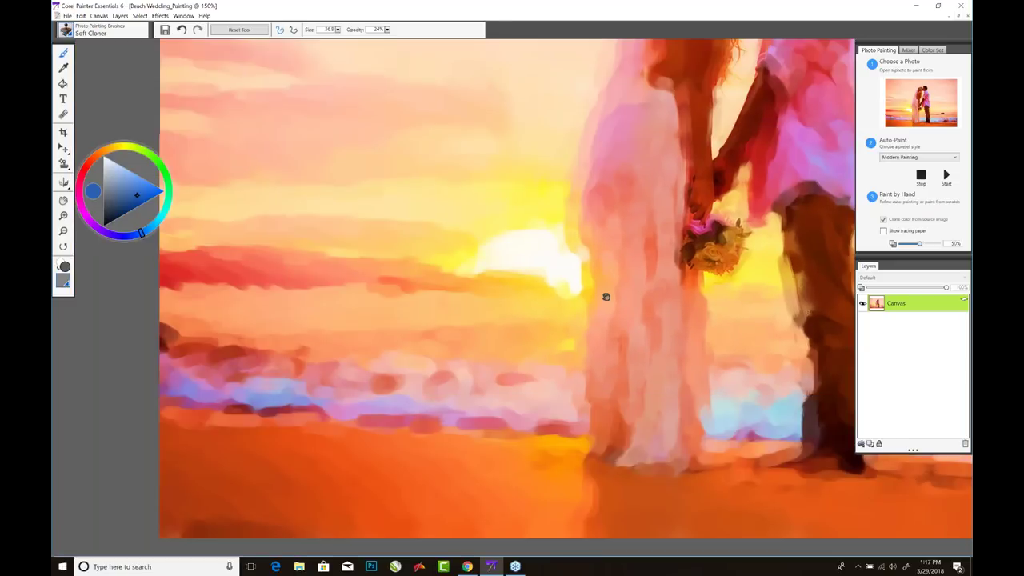
pyautogui.moveTo(491, 265); pyautogui.dragTo(464, 240)
pyautogui.click(88, 29)
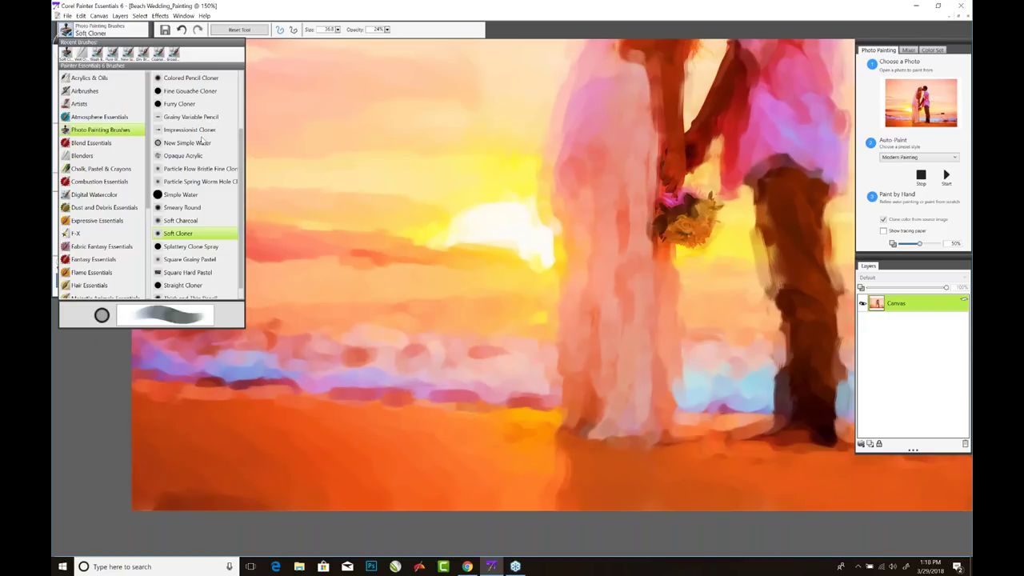
pyautogui.click(190, 130)
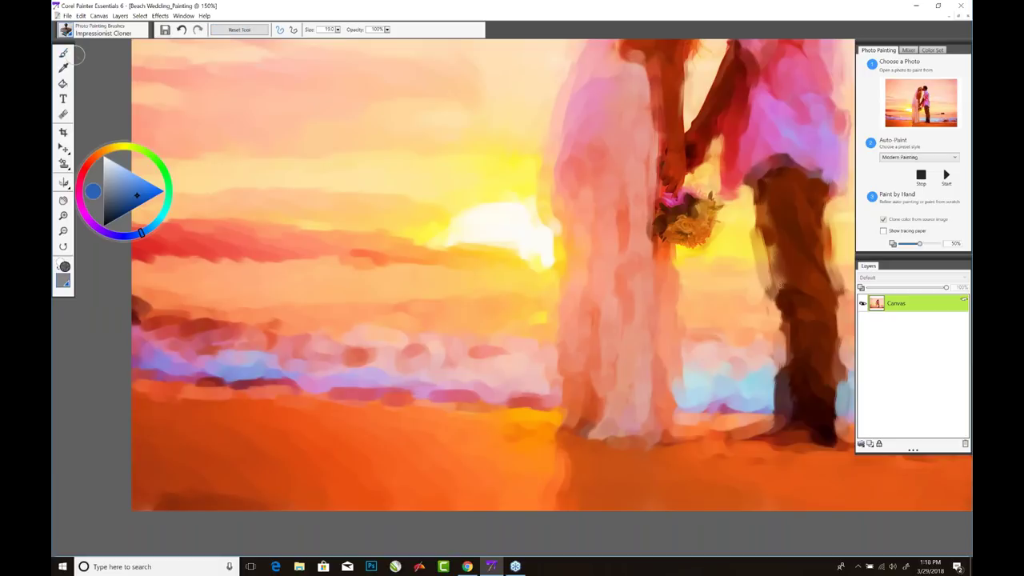
# - Enlarge the Impressionist Cloner to size 34.9 and paint short textured dabs over the sky around the sun
pyautogui.click(328, 29)
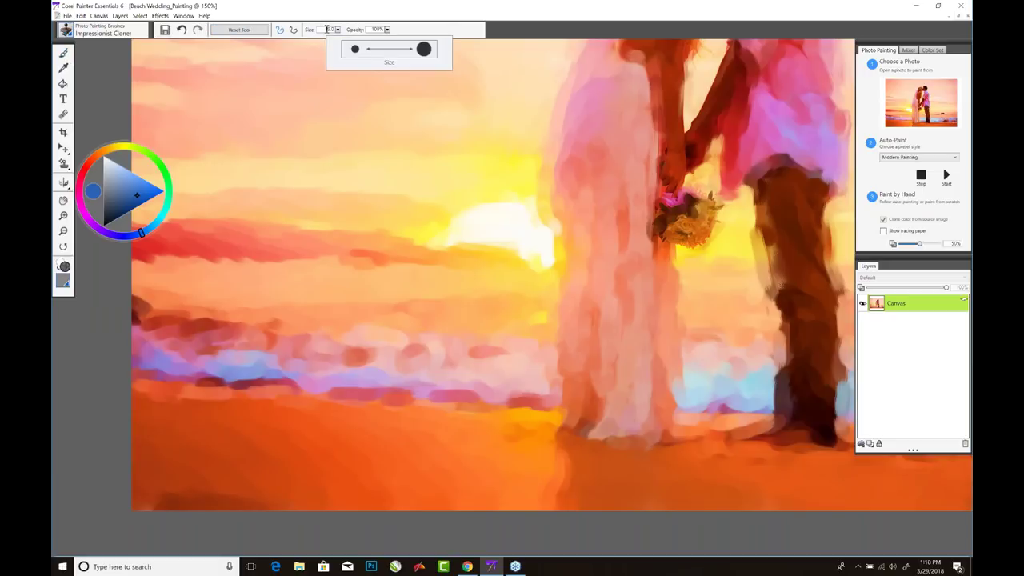
pyautogui.write('15')
pyautogui.press('Return')
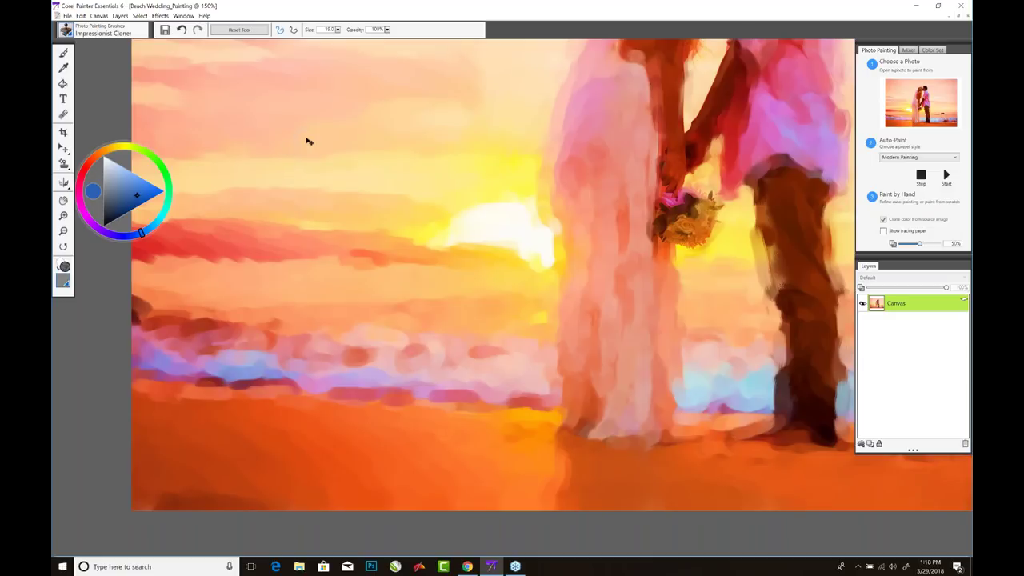
pyautogui.moveTo(305, 137)
pyautogui.mouseDown()
pyautogui.moveTo(337, 138)
pyautogui.moveTo(318, 138)
pyautogui.moveTo(320, 152)
pyautogui.mouseUp()
pyautogui.click(73, 32)
pyautogui.click(191, 135)
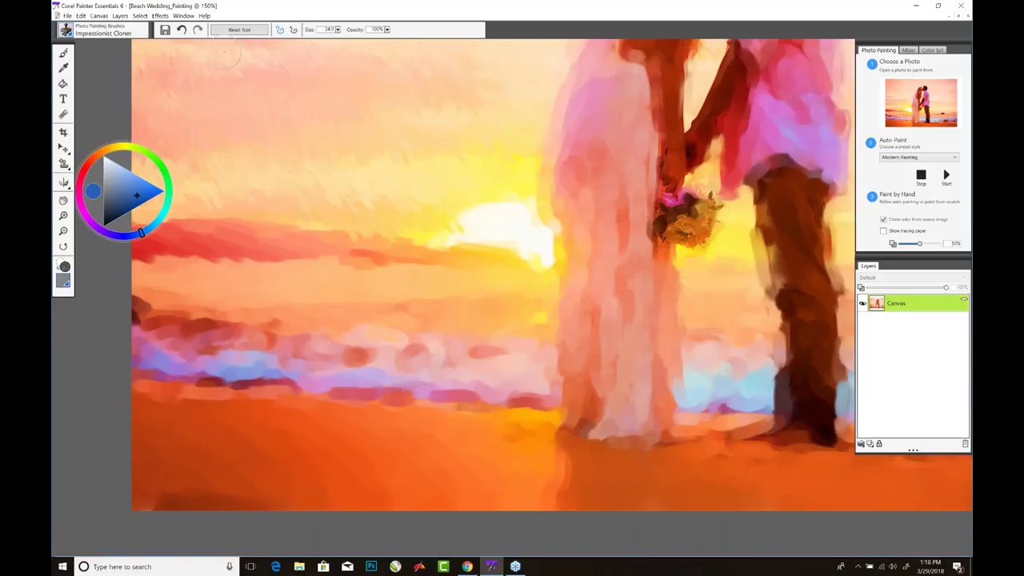
# - Choose the Square Chalk brush from Chalk, Pastel & Crayons and make it clone color from the source image
pyautogui.click(66, 29)
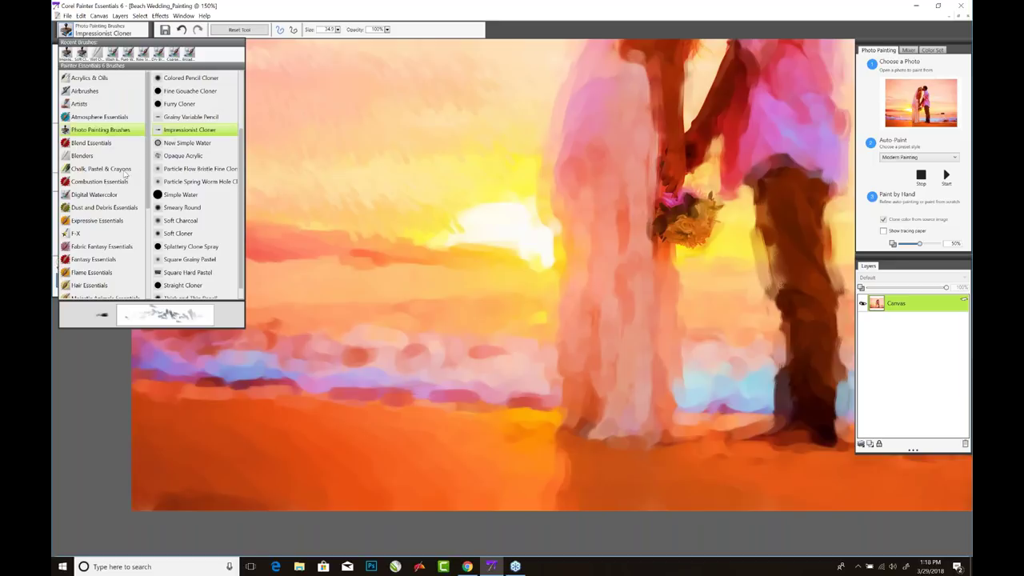
pyautogui.click(116, 171)
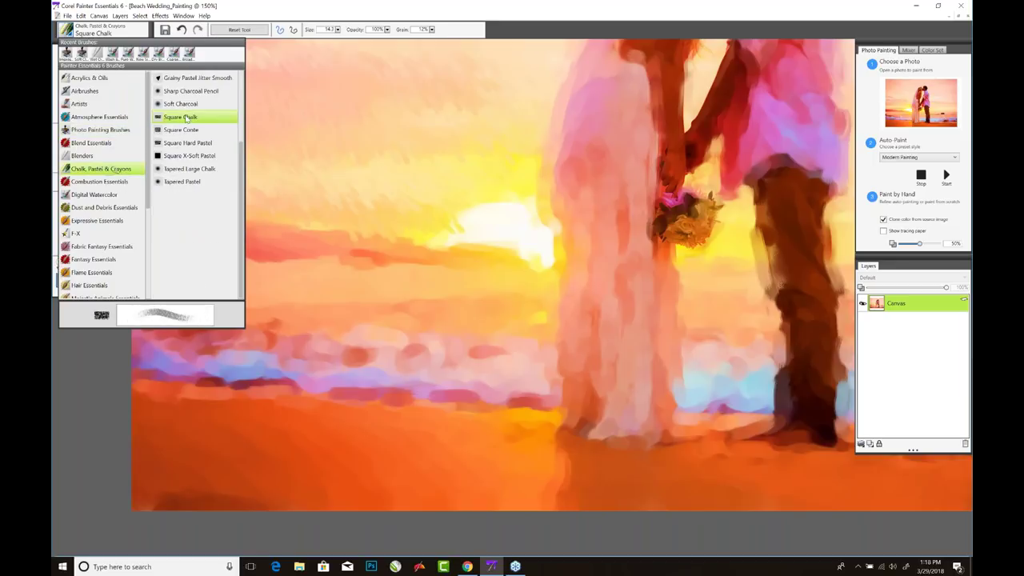
pyautogui.click(190, 119)
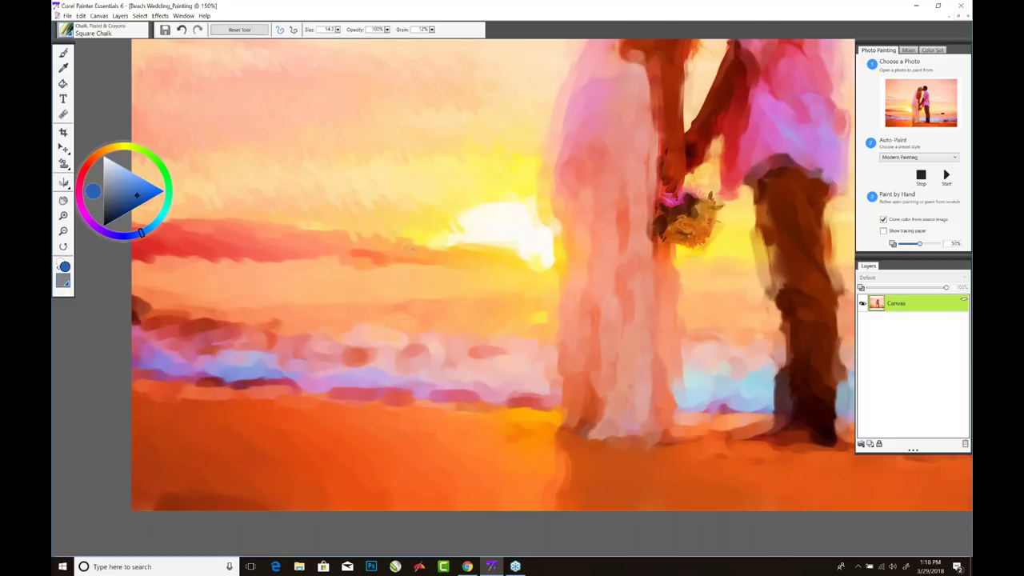
pyautogui.click(884, 220)
pyautogui.moveTo(929, 42)
pyautogui.mouseDown()
pyautogui.moveTo(897, 53)
pyautogui.moveTo(565, 61)
pyautogui.mouseUp()
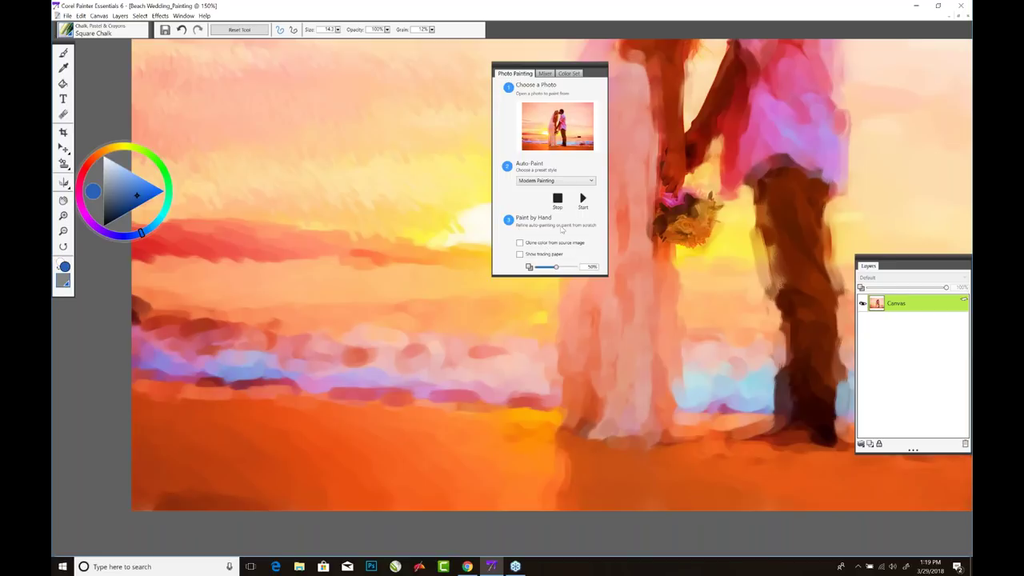
pyautogui.click(519, 242)
pyautogui.moveTo(582, 73)
pyautogui.mouseDown()
pyautogui.moveTo(688, 127)
pyautogui.moveTo(926, 42)
pyautogui.mouseUp()
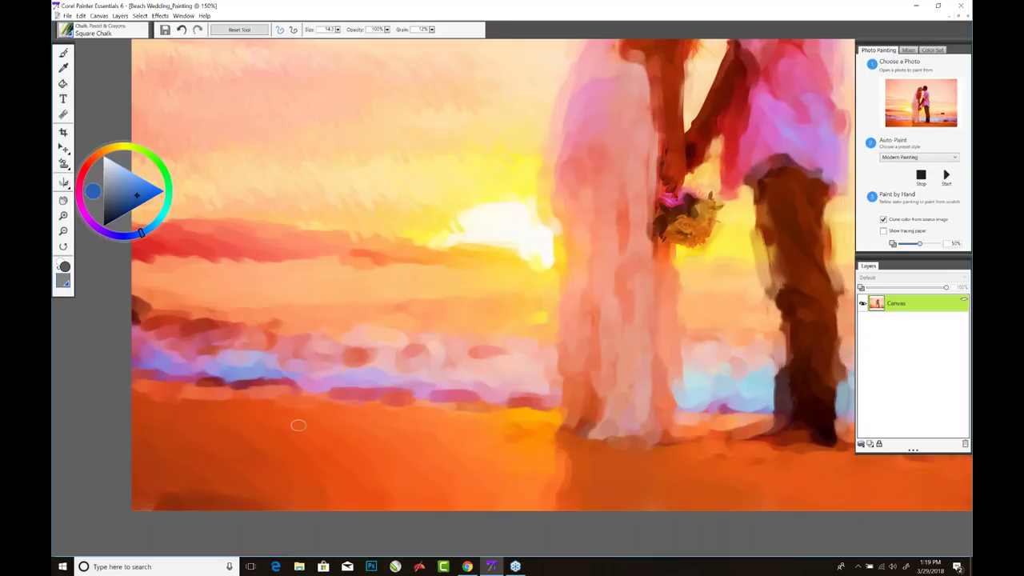
# - Enlarge the Square Chalk to size 35.3 and smooth the red cloud band and the waves on the bride's side
pyautogui.press(']')
pyautogui.press(']')
pyautogui.press(']')
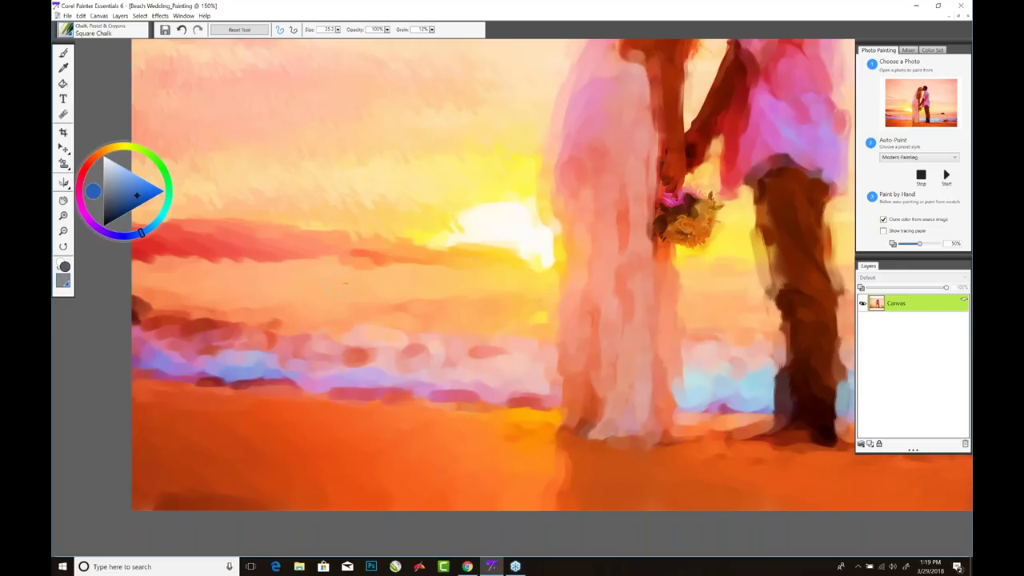
pyautogui.moveTo(436, 245)
pyautogui.mouseDown()
pyautogui.moveTo(228, 224)
pyautogui.moveTo(148, 239)
pyautogui.moveTo(256, 255)
pyautogui.moveTo(204, 257)
pyautogui.moveTo(352, 260)
pyautogui.mouseUp()
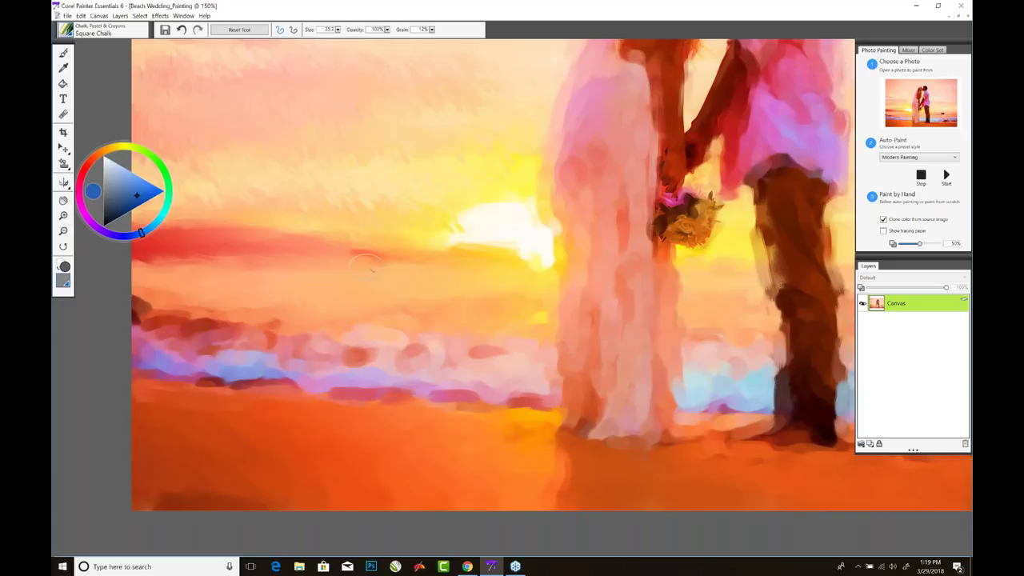
pyautogui.moveTo(165, 323)
pyautogui.mouseDown()
pyautogui.moveTo(252, 333)
pyautogui.moveTo(269, 315)
pyautogui.moveTo(322, 349)
pyautogui.moveTo(381, 338)
pyautogui.moveTo(378, 322)
pyautogui.moveTo(408, 338)
pyautogui.moveTo(454, 315)
pyautogui.moveTo(428, 355)
pyautogui.moveTo(494, 351)
pyautogui.moveTo(552, 373)
pyautogui.moveTo(443, 402)
pyautogui.moveTo(365, 383)
pyautogui.moveTo(360, 402)
pyautogui.moveTo(342, 363)
pyautogui.moveTo(290, 392)
pyautogui.moveTo(296, 366)
pyautogui.moveTo(254, 358)
pyautogui.moveTo(248, 369)
pyautogui.moveTo(233, 344)
pyautogui.moveTo(178, 344)
pyautogui.moveTo(139, 324)
pyautogui.moveTo(122, 364)
pyautogui.moveTo(221, 360)
pyautogui.moveTo(255, 396)
pyautogui.moveTo(352, 355)
pyautogui.moveTo(412, 340)
pyautogui.mouseUp()
pyautogui.moveTo(481, 358); pyautogui.dragTo(553, 346)
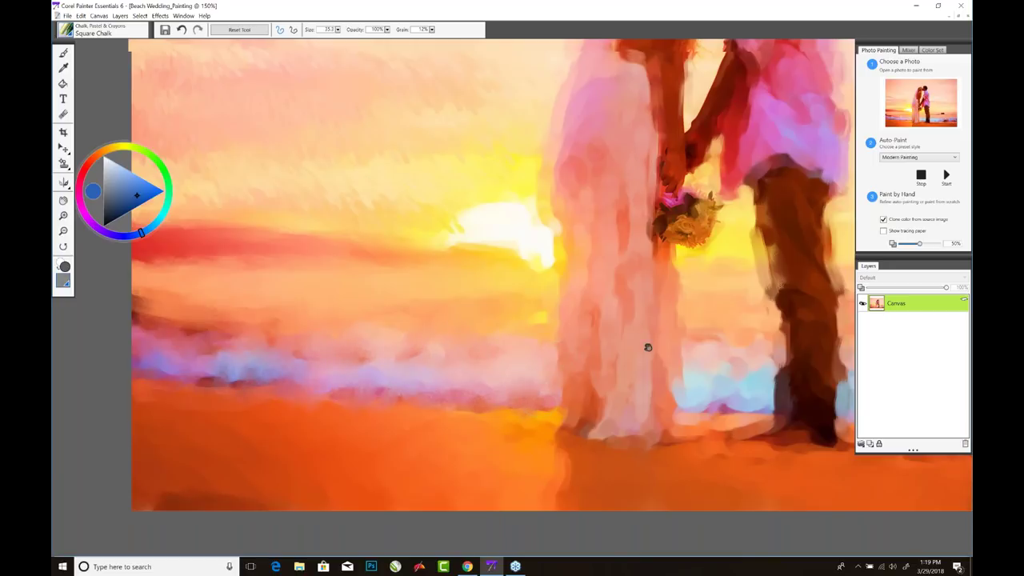
# - Soften the blocky strokes in the waves, the water below the distant rock and the shoreline beside the groom with Square Chalk
pyautogui.moveTo(648, 347)
pyautogui.mouseDown()
pyautogui.moveTo(548, 350)
pyautogui.moveTo(305, 317)
pyautogui.mouseUp()
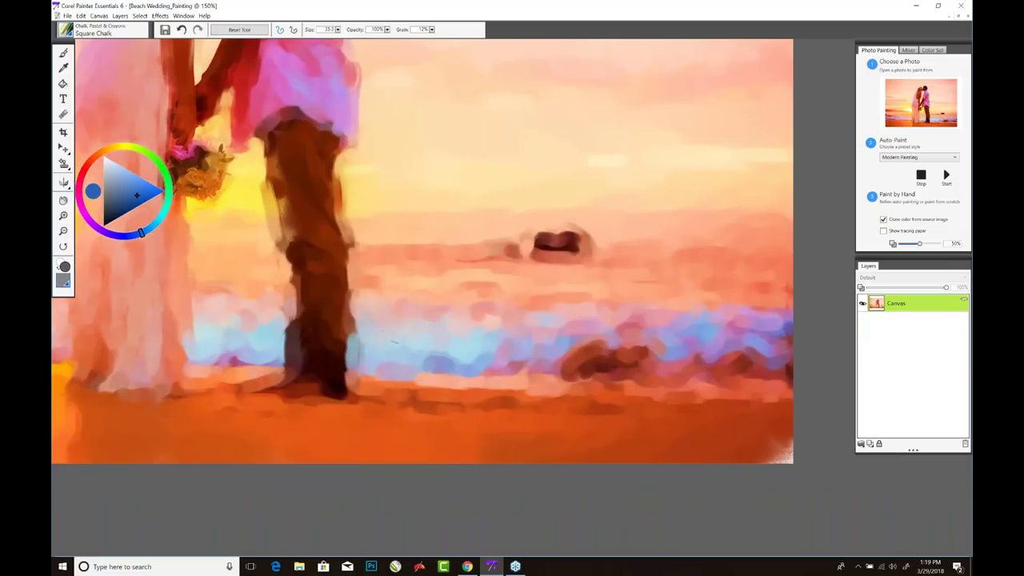
pyautogui.moveTo(352, 370)
pyautogui.mouseDown()
pyautogui.moveTo(391, 388)
pyautogui.moveTo(452, 356)
pyautogui.moveTo(462, 331)
pyautogui.moveTo(516, 357)
pyautogui.mouseUp()
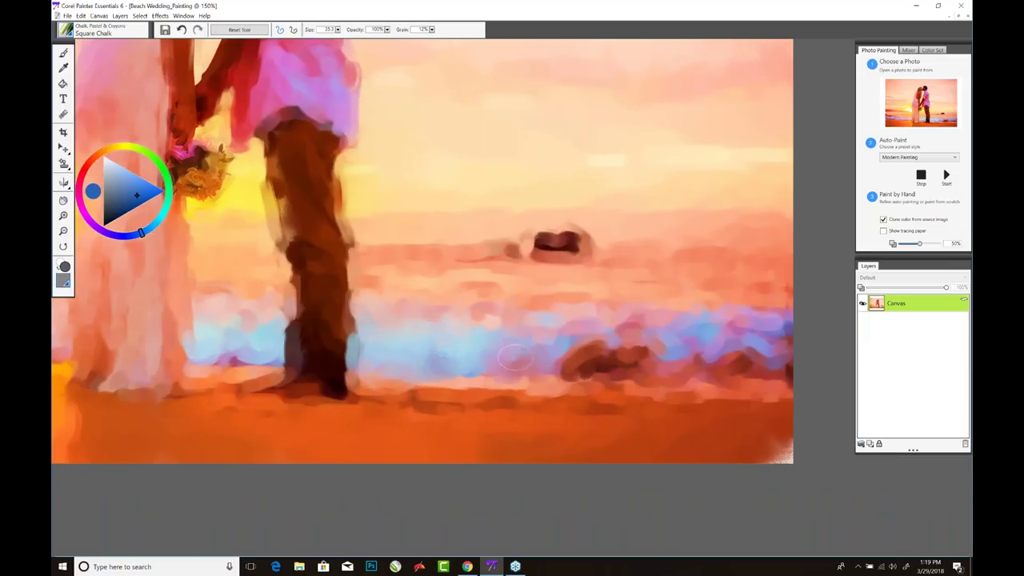
pyautogui.click(64, 216)
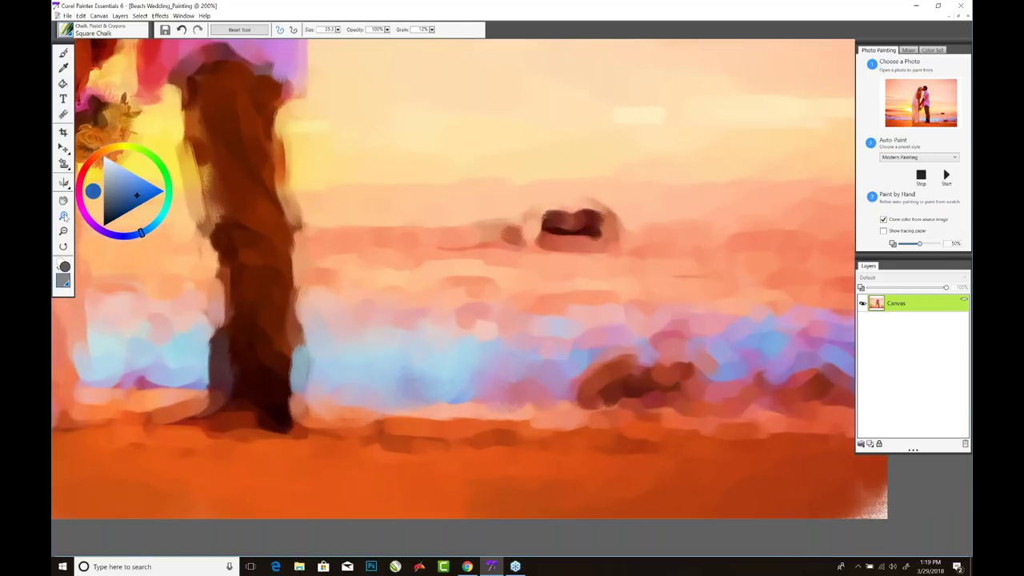
pyautogui.click(504, 332)
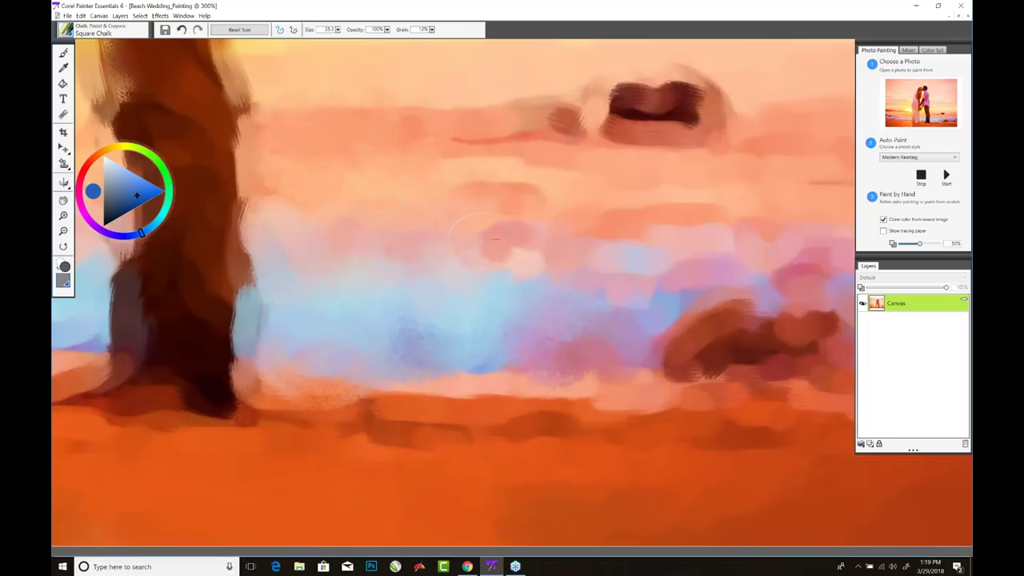
pyautogui.moveTo(496, 187)
pyautogui.mouseDown()
pyautogui.moveTo(480, 164)
pyautogui.moveTo(520, 108)
pyautogui.mouseUp()
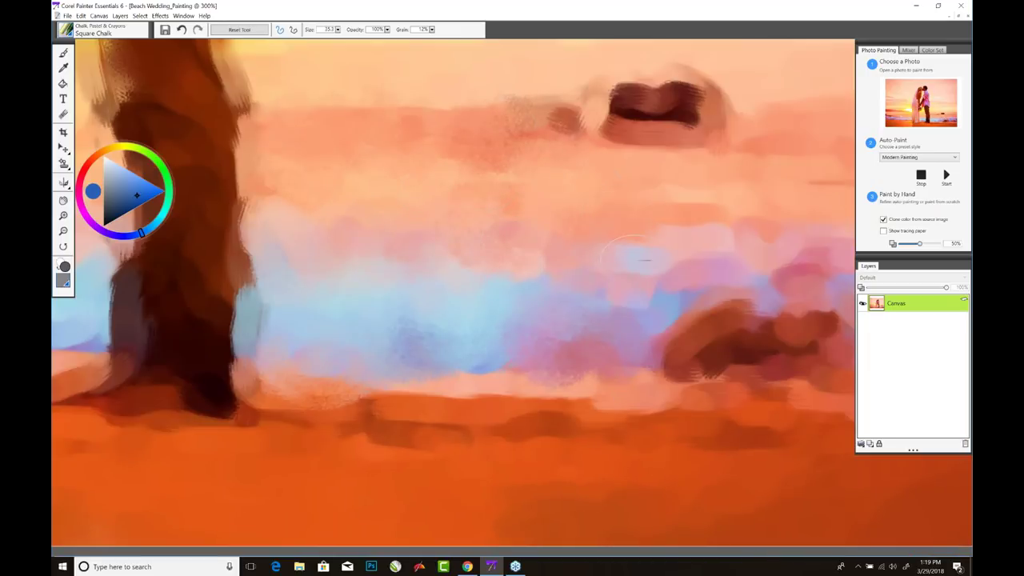
pyautogui.moveTo(632, 324); pyautogui.dragTo(680, 336)
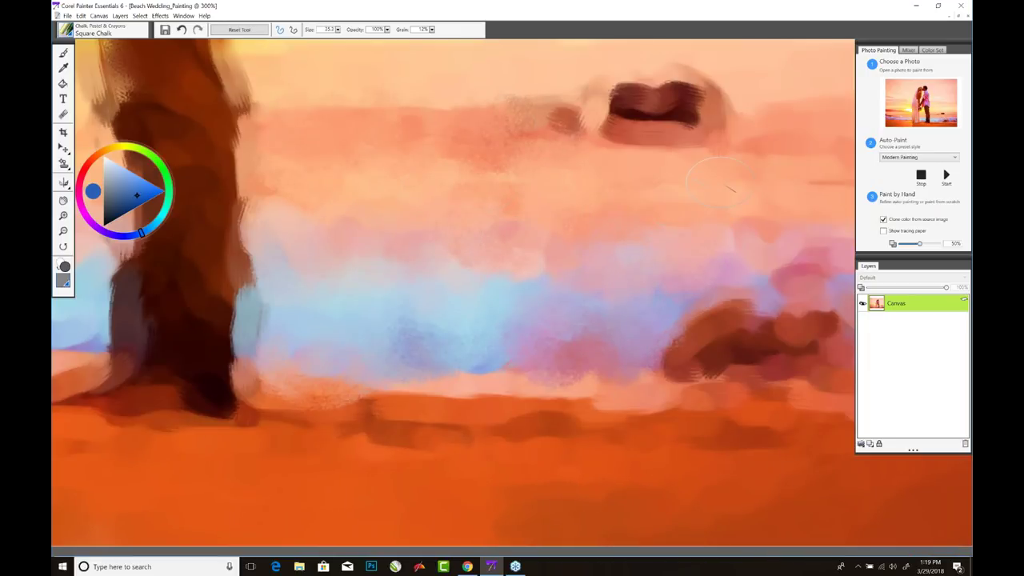
pyautogui.moveTo(267, 413)
pyautogui.mouseDown()
pyautogui.moveTo(448, 437)
pyautogui.moveTo(559, 433)
pyautogui.moveTo(428, 403)
pyautogui.moveTo(649, 411)
pyautogui.moveTo(714, 427)
pyautogui.moveTo(639, 424)
pyautogui.mouseUp()
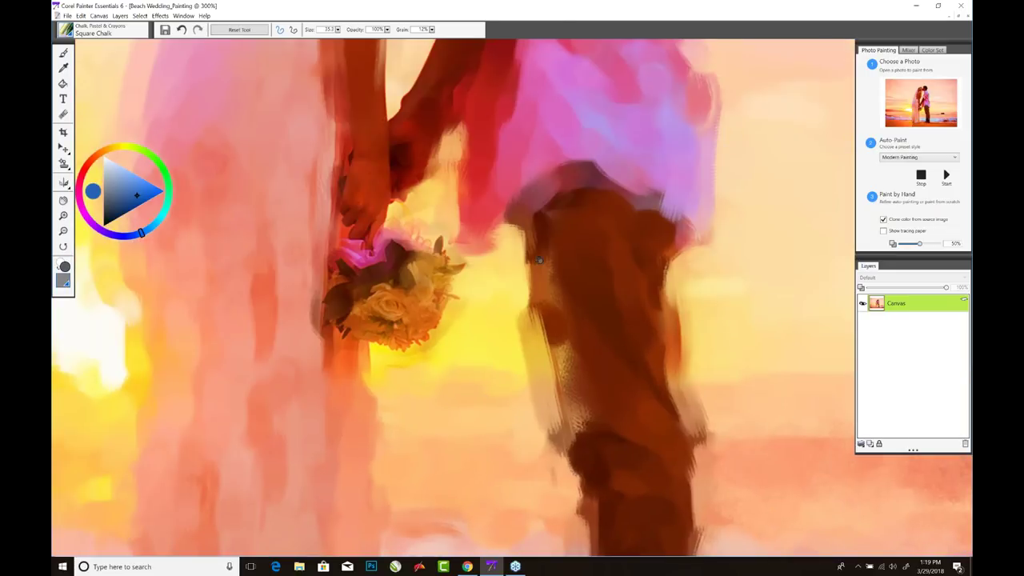
# - Shrink the Square Chalk to size 8.1 and paint over the photographic detail of the bride's bouquet
pyautogui.press('[')
pyautogui.press('[')
pyautogui.press('[')
pyautogui.moveTo(360, 302)
pyautogui.mouseDown()
pyautogui.moveTo(322, 322)
pyautogui.moveTo(345, 280)
pyautogui.moveTo(360, 284)
pyautogui.moveTo(346, 253)
pyautogui.moveTo(364, 262)
pyautogui.moveTo(388, 233)
pyautogui.moveTo(437, 244)
pyautogui.moveTo(440, 271)
pyautogui.moveTo(459, 267)
pyautogui.moveTo(425, 254)
pyautogui.moveTo(406, 262)
pyautogui.moveTo(381, 284)
pyautogui.moveTo(401, 307)
pyautogui.moveTo(356, 336)
pyautogui.moveTo(410, 344)
pyautogui.moveTo(437, 299)
pyautogui.moveTo(437, 313)
pyautogui.moveTo(472, 305)
pyautogui.mouseUp()
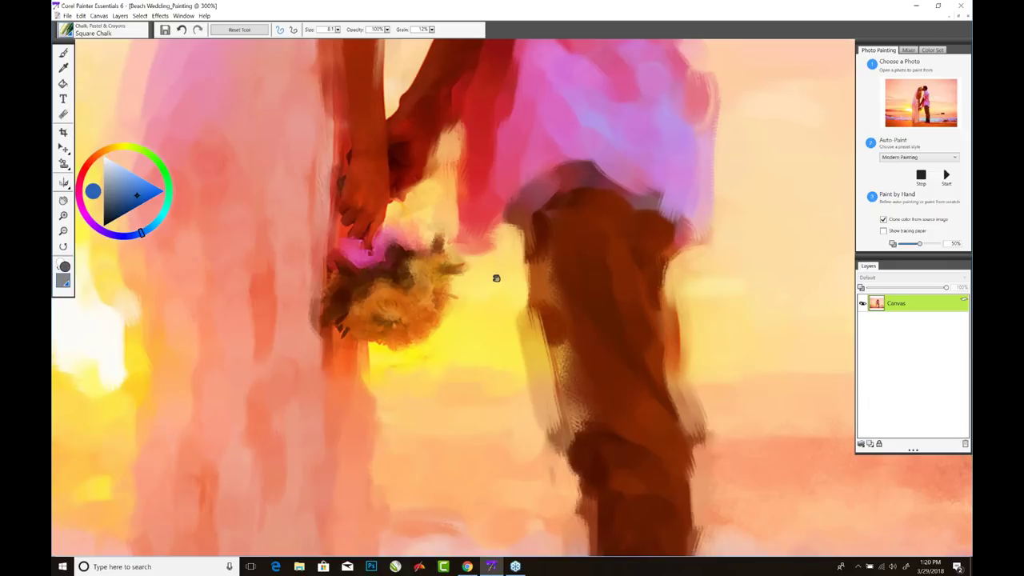
pyautogui.moveTo(494, 429); pyautogui.dragTo(494, 437)
# - Reduce the Square Chalk to size 5.5 for fine detail around the couple's heads and shoulders
pyautogui.scroll(5, 494, 437)
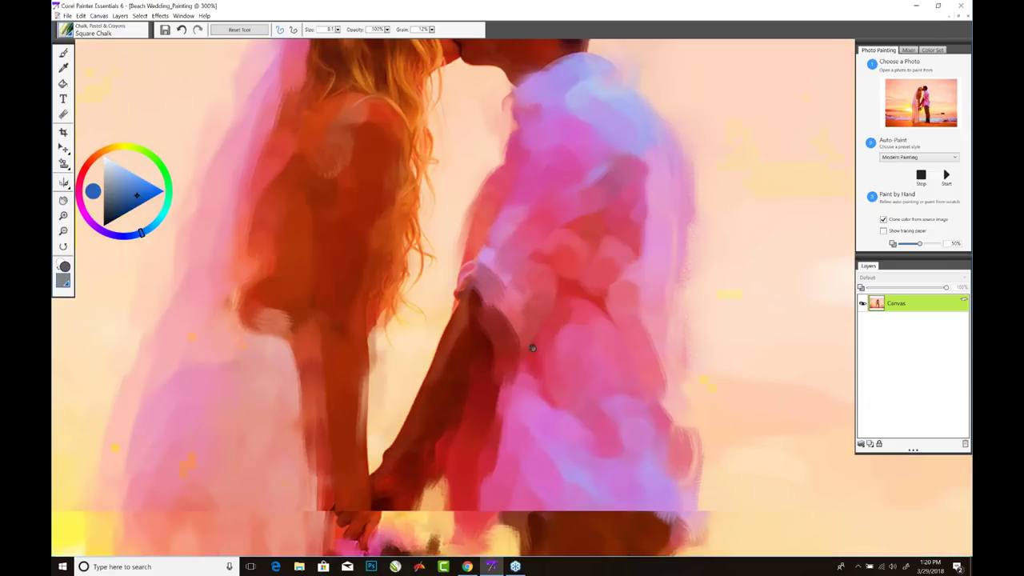
pyautogui.scroll(3, 533, 348)
pyautogui.press('[')
pyautogui.press('[')
pyautogui.press('[')
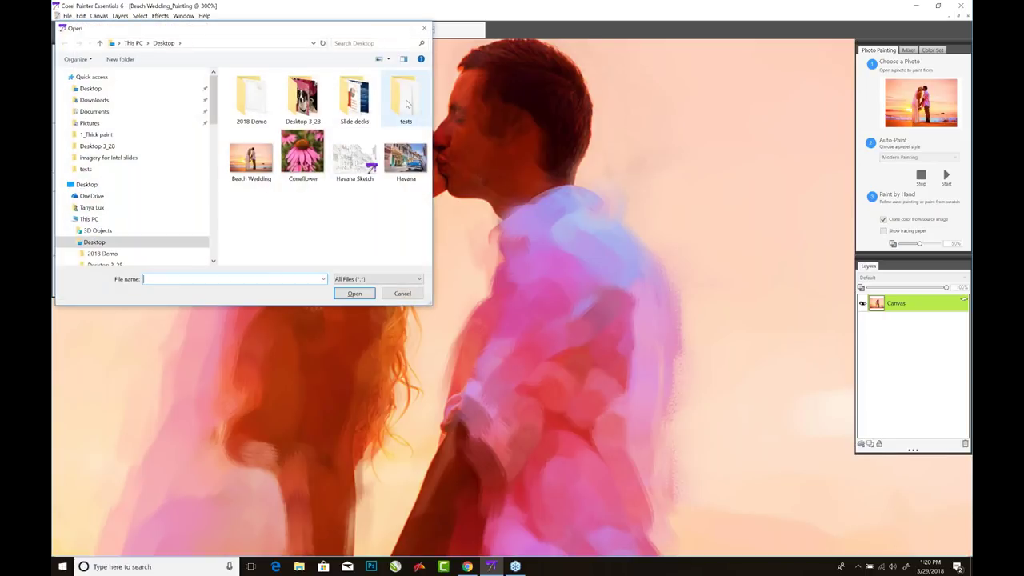
# - Open the Final Beach Wedding_Painting file from the tests folder on the Desktop
pyautogui.doubleClick(407, 102)
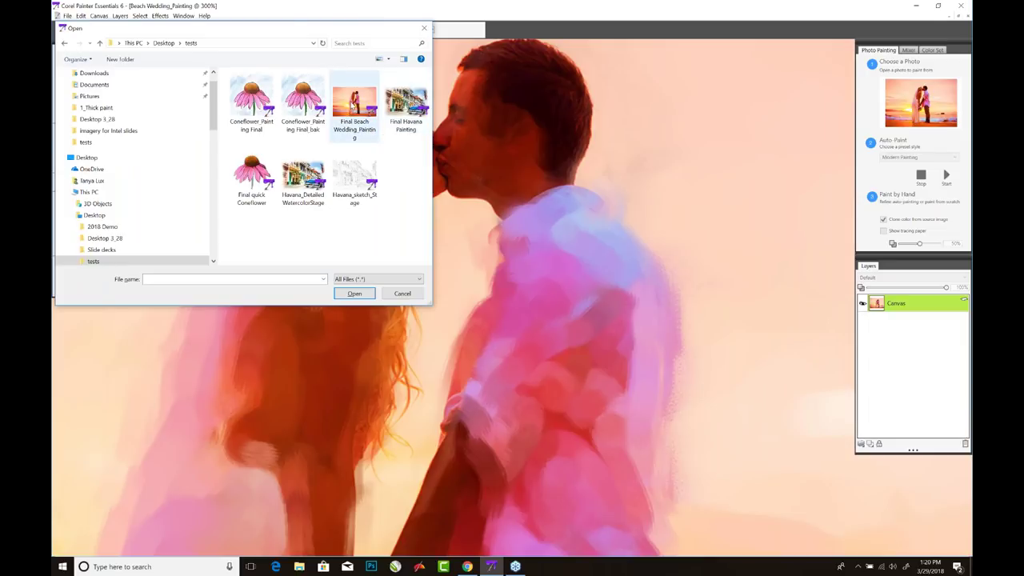
pyautogui.doubleClick(353, 104)
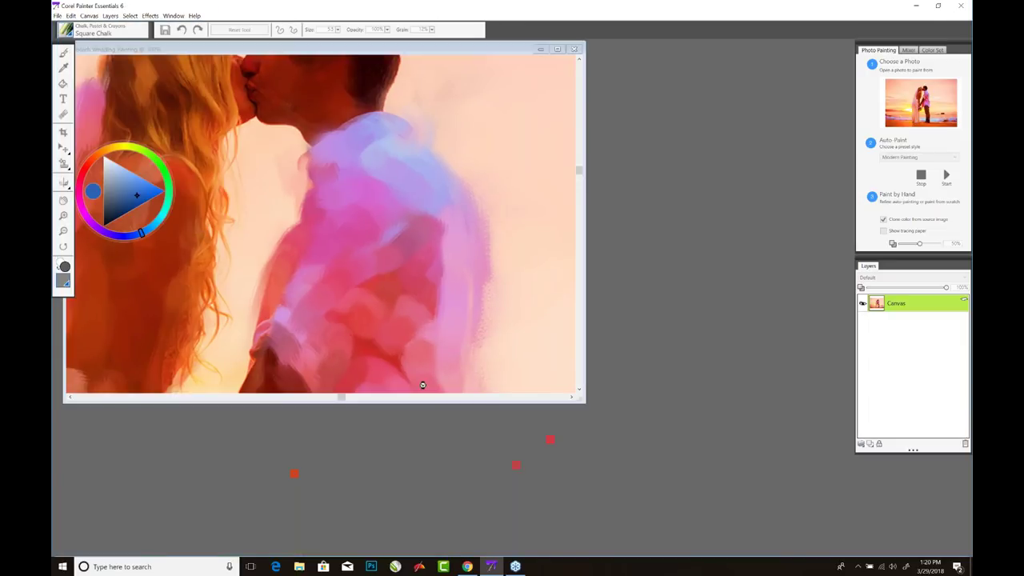
# - Examine the brushwork in the finished wedding painting up close, from the couple to the sky, sun and waves
pyautogui.hotkey('ctrl', '+')
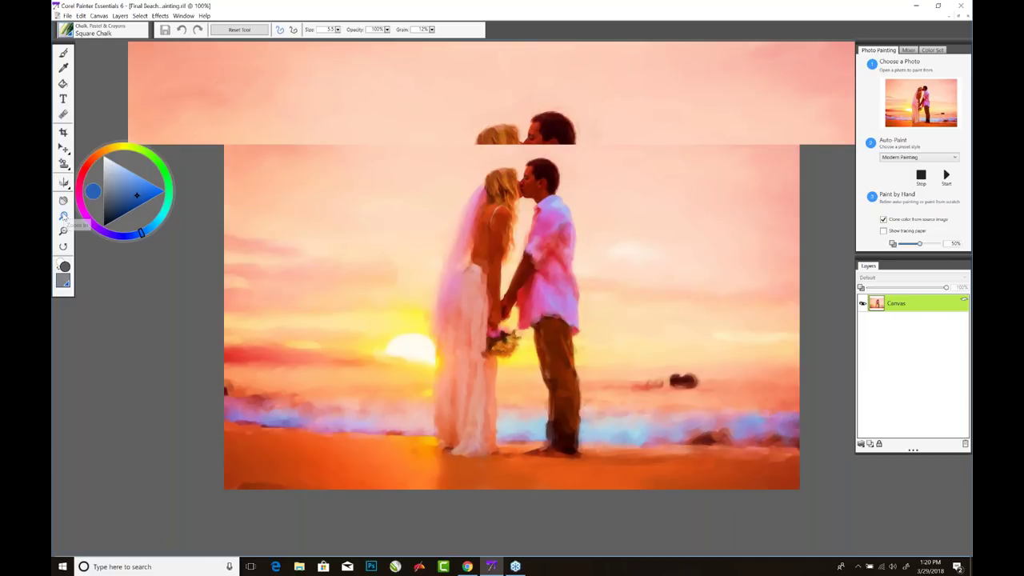
pyautogui.hotkey('ctrl', '+')
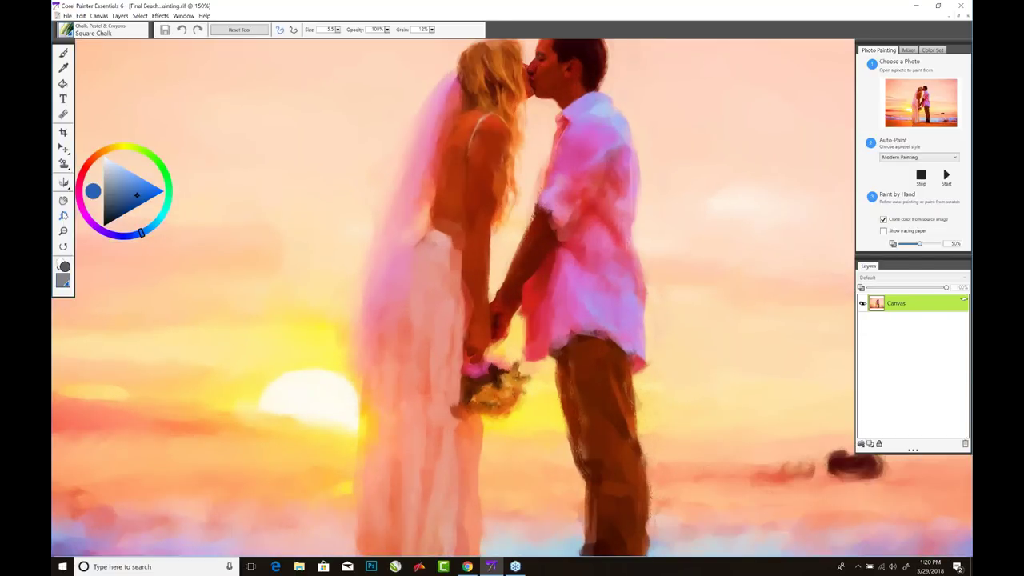
pyautogui.hotkey('ctrl', '+')
pyautogui.hotkey('ctrl', '+')
pyautogui.moveTo(534, 223); pyautogui.dragTo(582, 422)
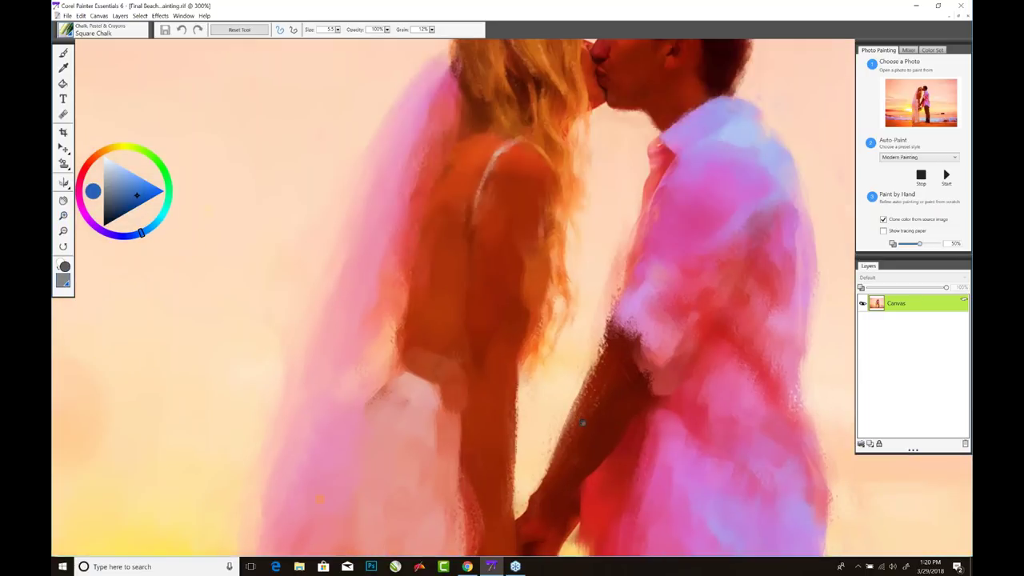
pyautogui.moveTo(438, 265); pyautogui.dragTo(372, 349)
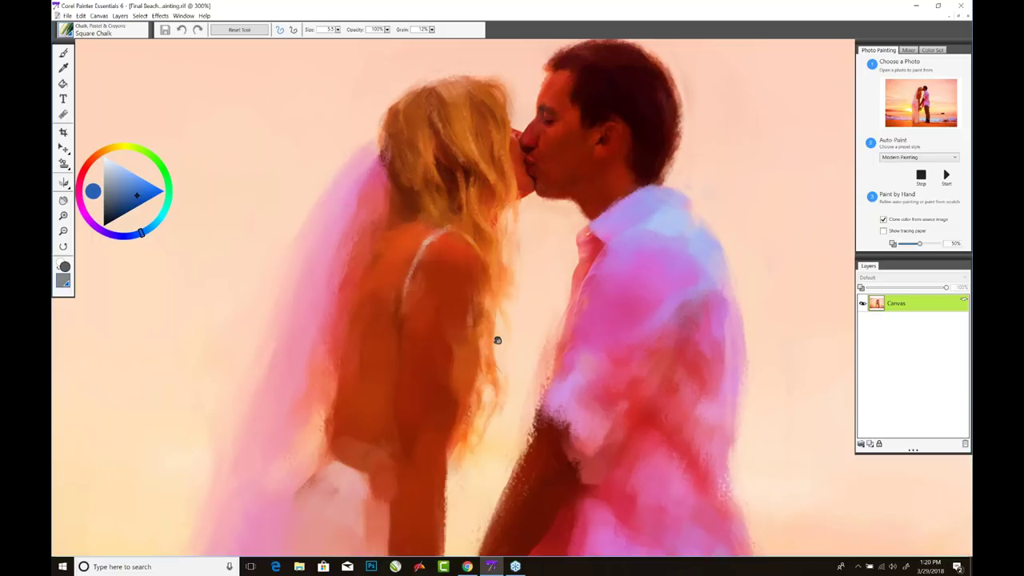
pyautogui.moveTo(498, 340); pyautogui.dragTo(585, 269)
pyautogui.moveTo(320, 488); pyautogui.dragTo(661, 238)
pyautogui.moveTo(347, 464); pyautogui.dragTo(563, 320)
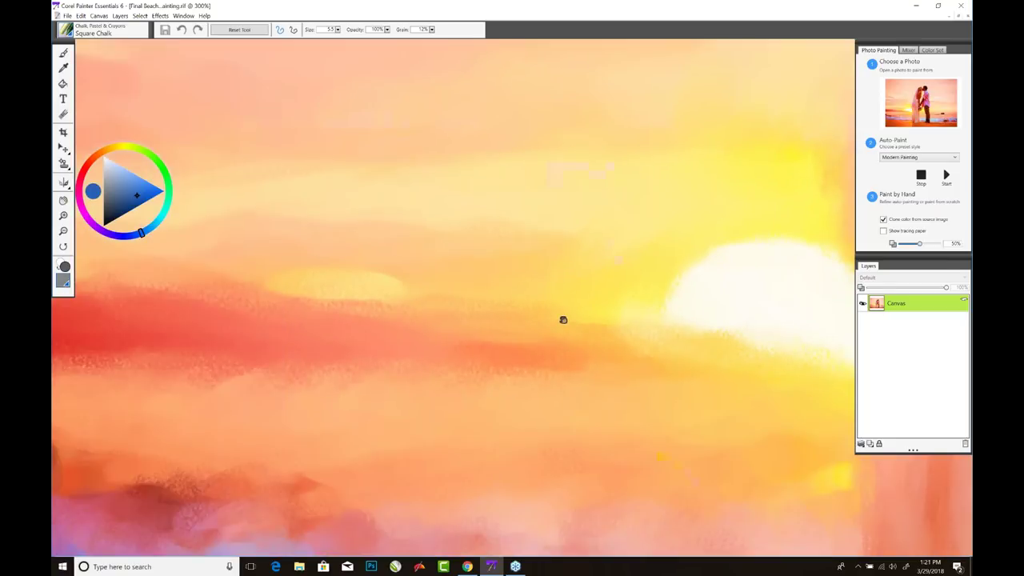
pyautogui.moveTo(323, 298); pyautogui.dragTo(483, 242)
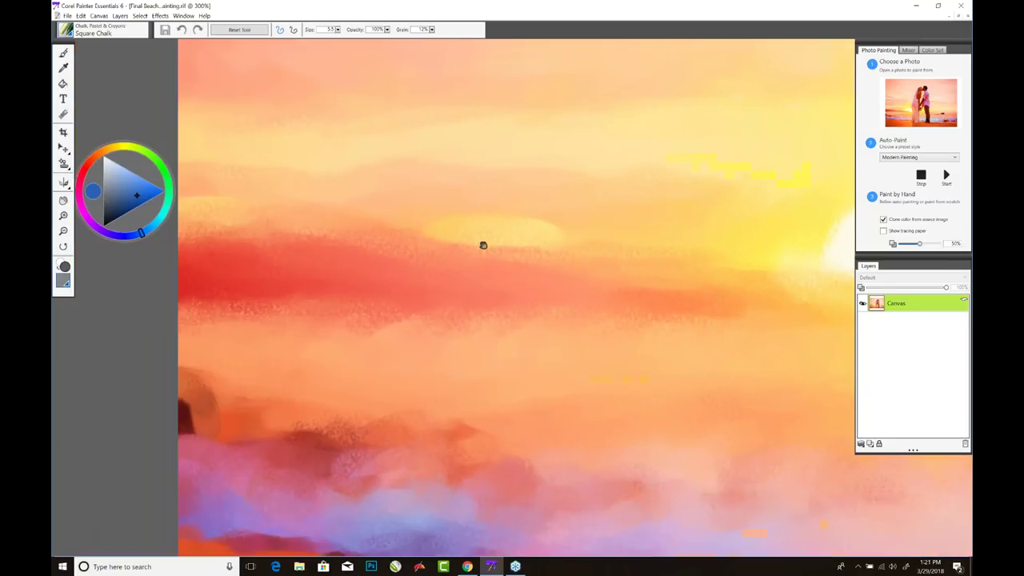
pyautogui.click(63, 232)
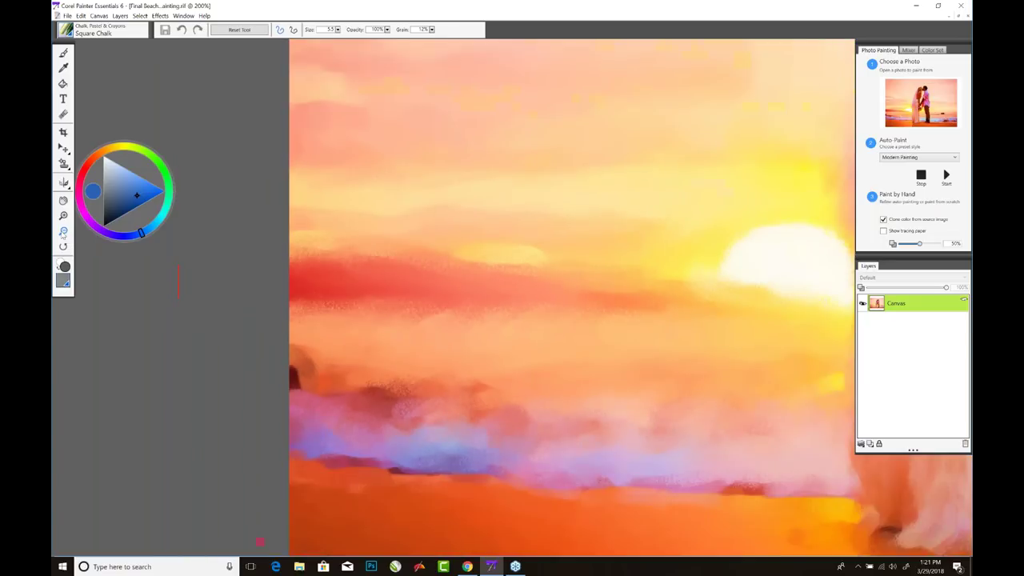
pyautogui.click(64, 232)
pyautogui.moveTo(464, 253); pyautogui.dragTo(294, 261)
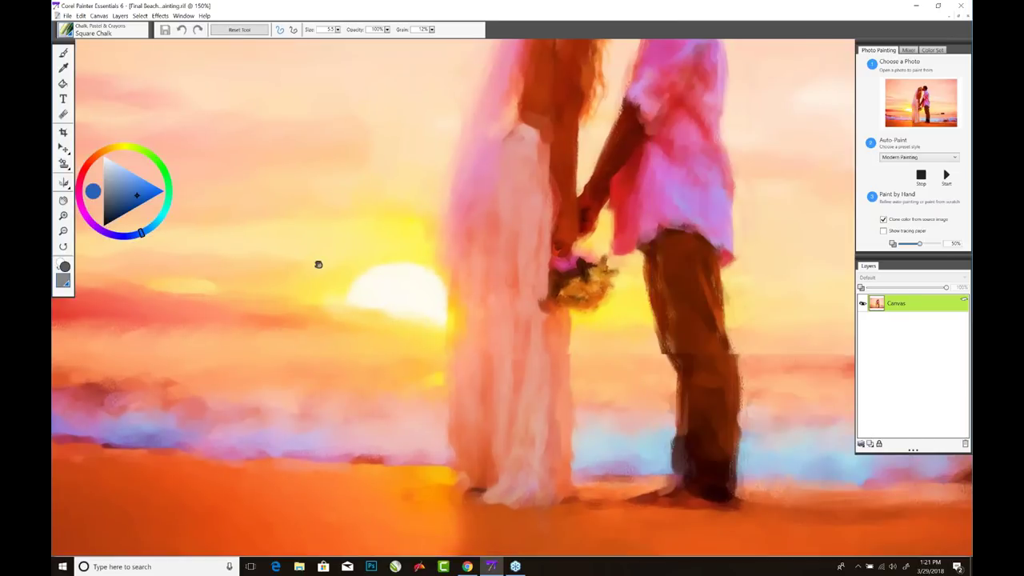
pyautogui.moveTo(319, 264); pyautogui.dragTo(264, 377)
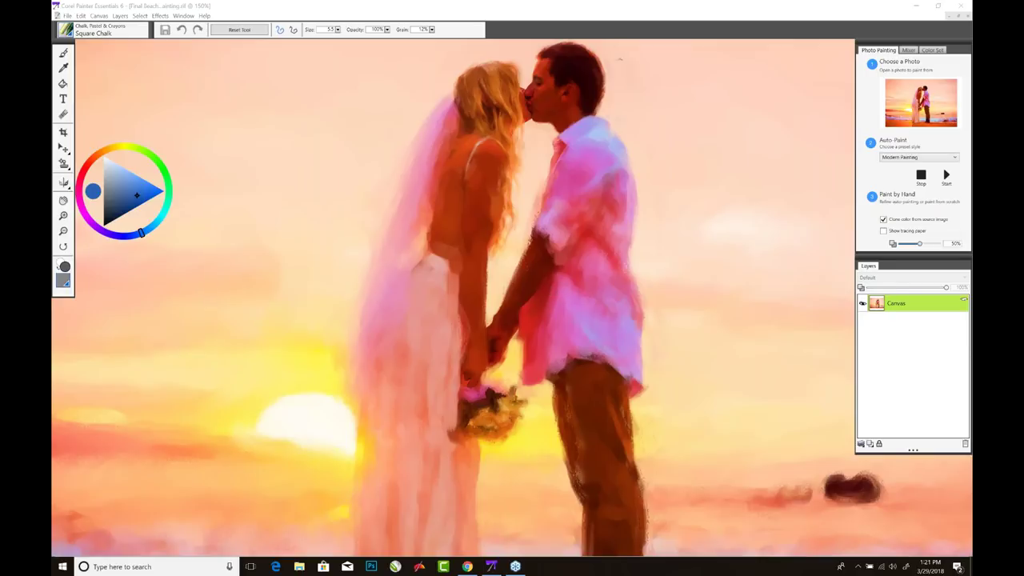
# - Add a new layer above the canvas and review the commands for collapsing, dropping and deleting layers
pyautogui.click(870, 445)
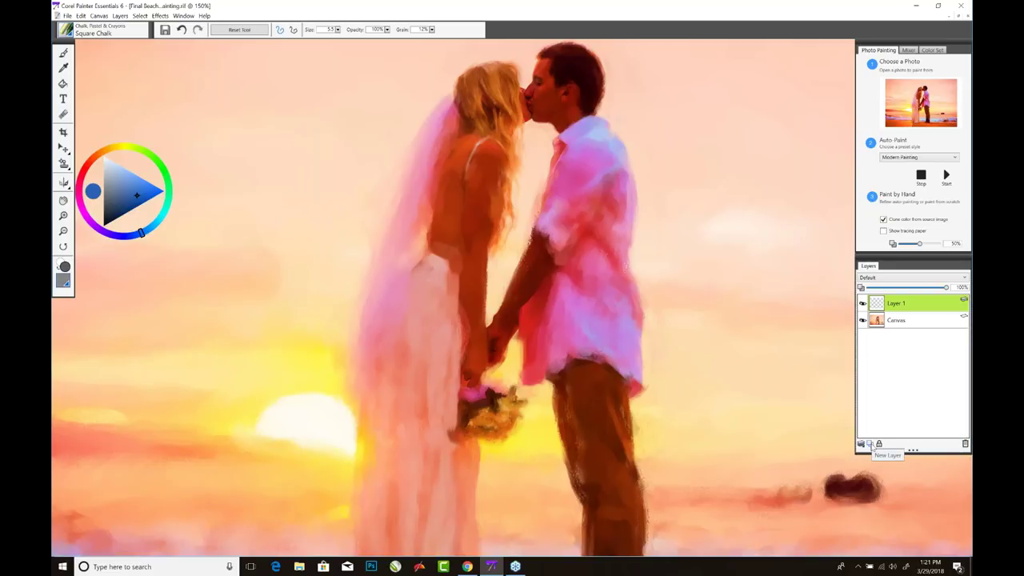
pyautogui.moveTo(897, 261); pyautogui.dragTo(299, 67)
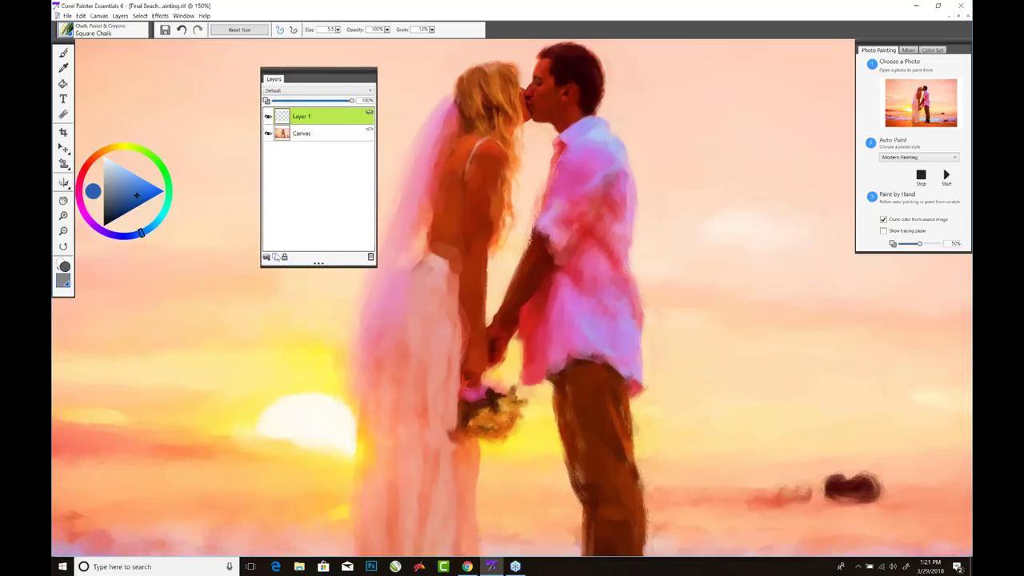
pyautogui.click(268, 257)
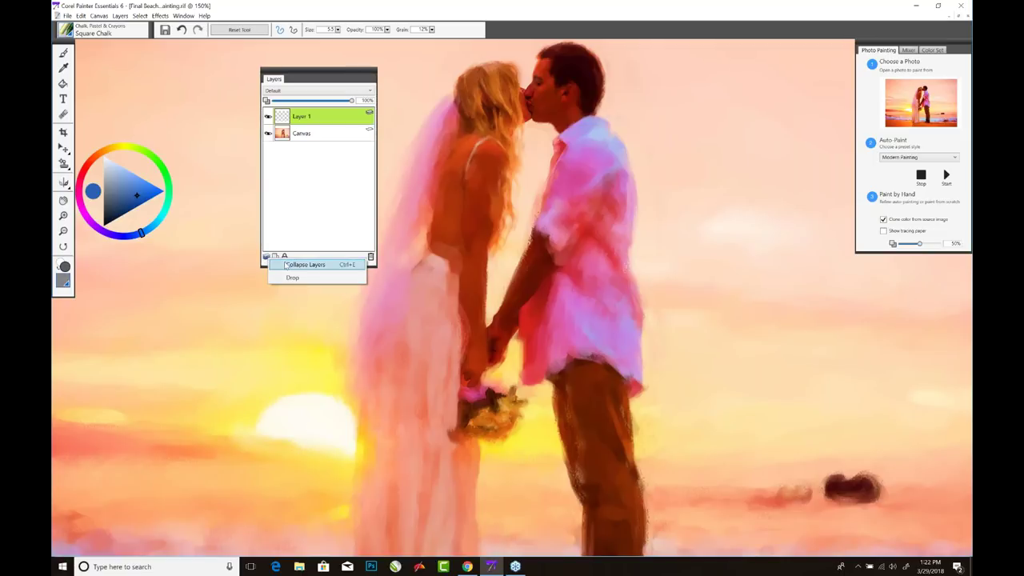
pyautogui.click(325, 217)
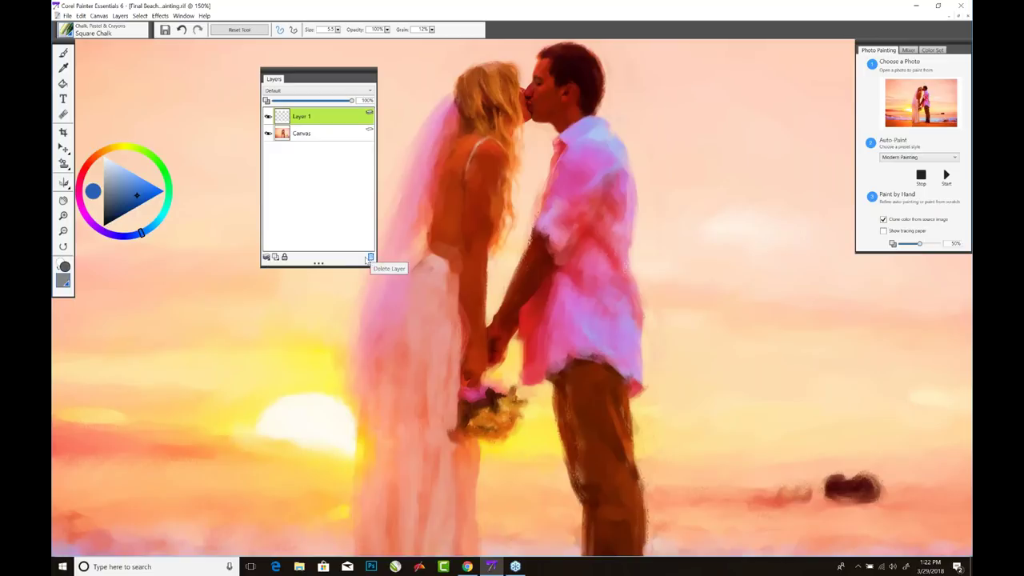
pyautogui.moveTo(261, 363); pyautogui.dragTo(282, 367)
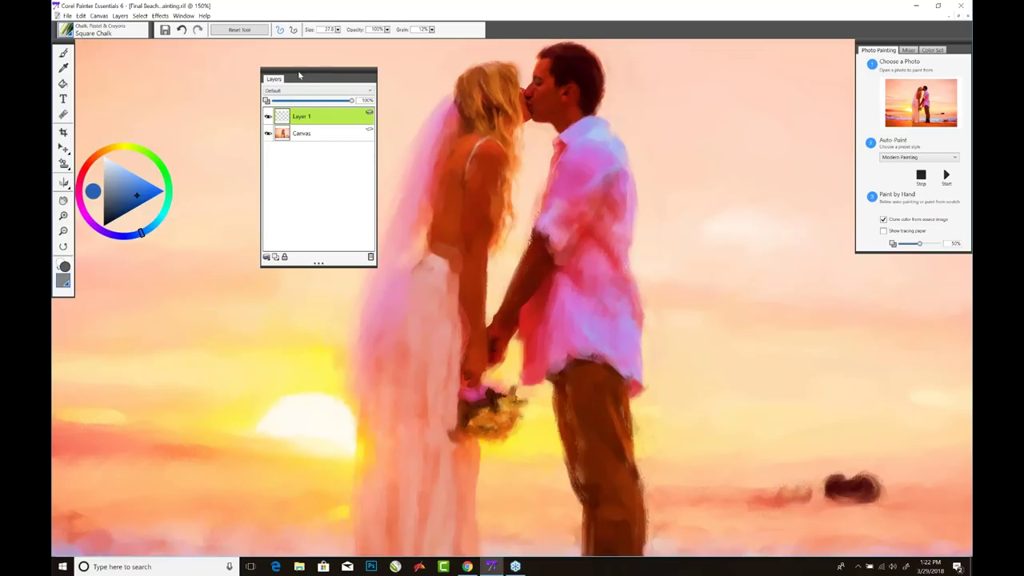
pyautogui.moveTo(304, 72)
pyautogui.mouseDown()
pyautogui.moveTo(544, 349)
pyautogui.moveTo(884, 254)
pyautogui.moveTo(899, 258)
pyautogui.mouseUp()
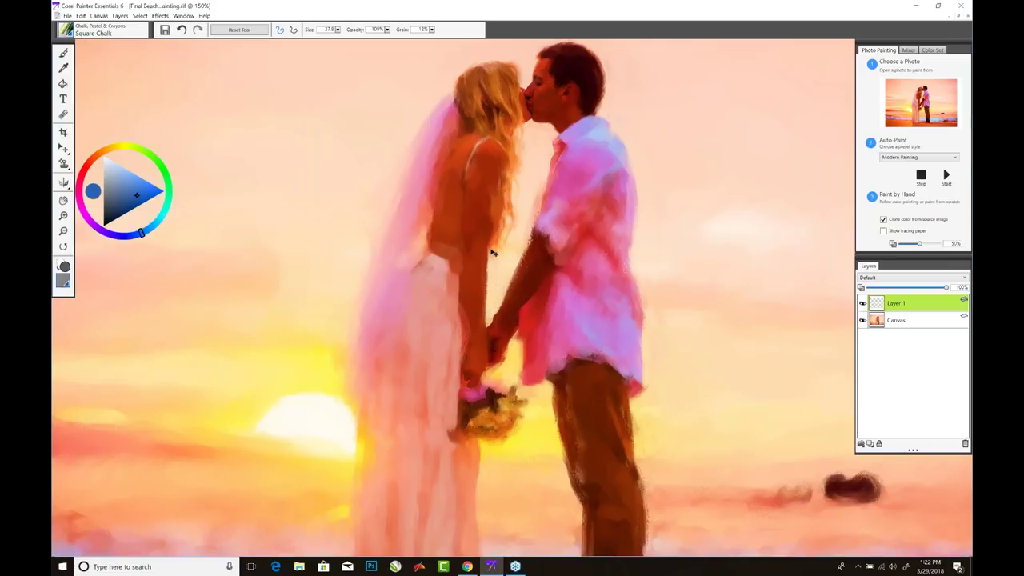
# - Close the finished wedding painting and the Beach Wedding_Painting document without saving changes
pyautogui.hotkey('ctrl', 'w')
pyautogui.click(552, 325)
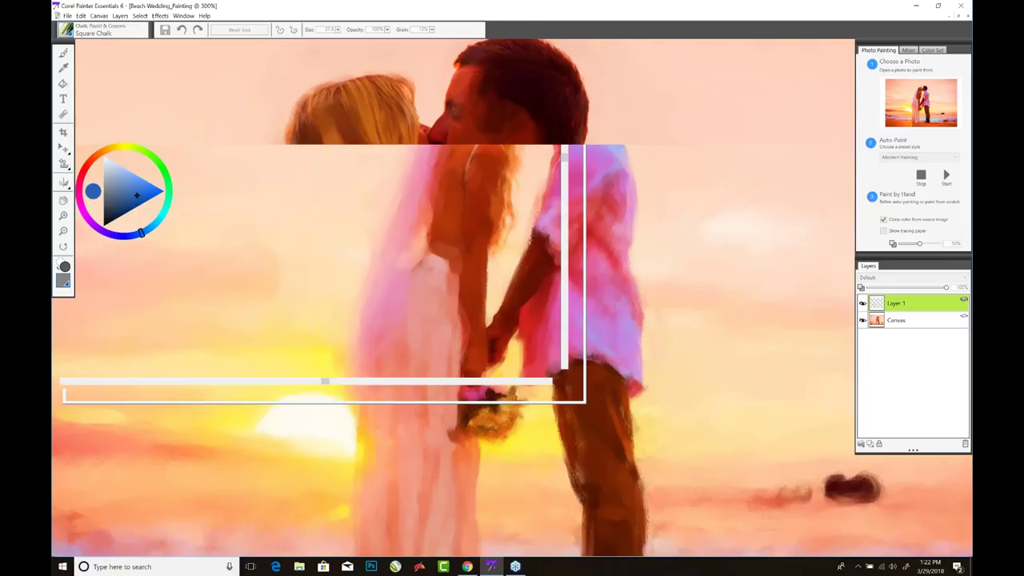
pyautogui.hotkey('ctrl', 'w')
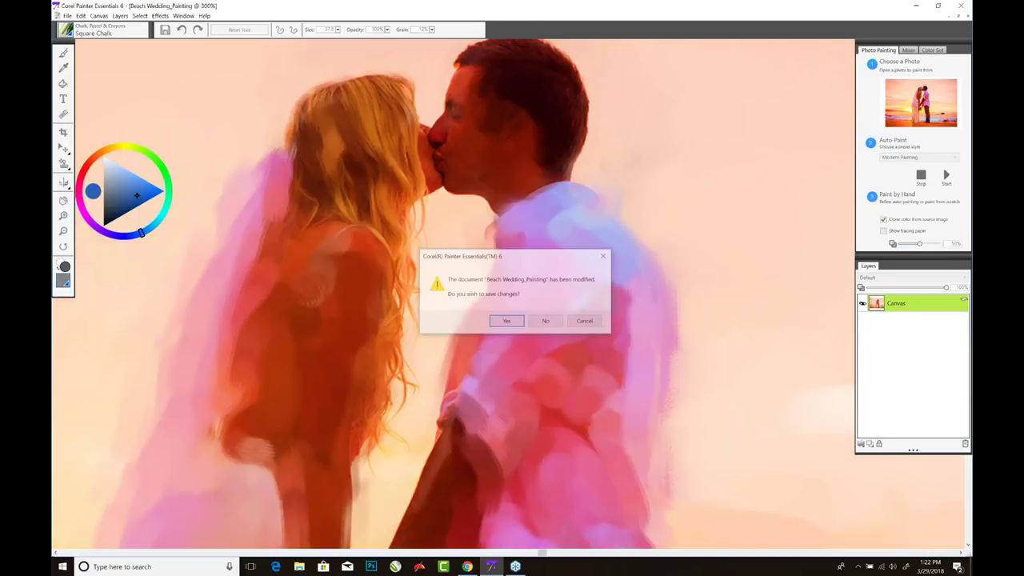
pyautogui.click(547, 323)
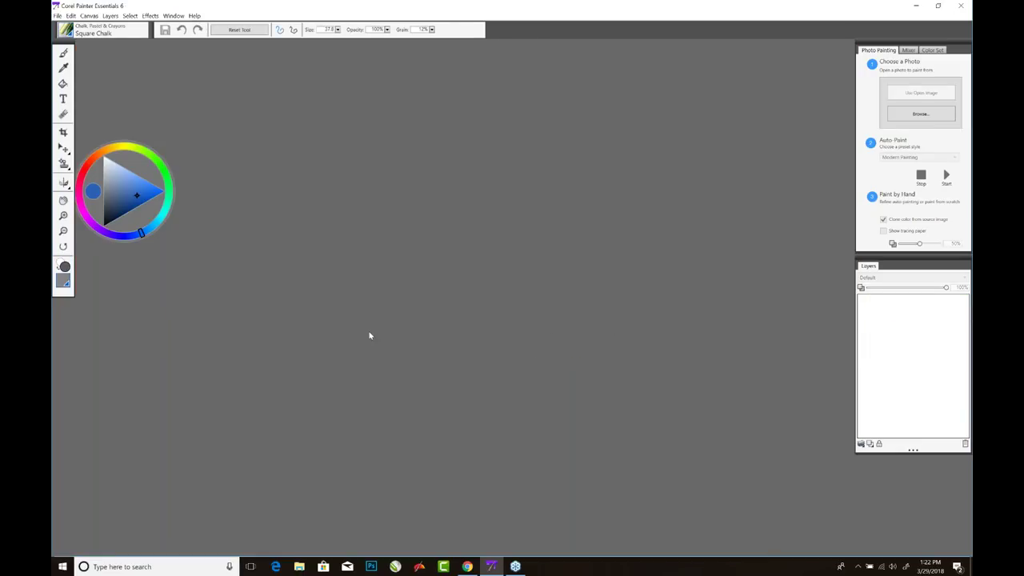
# - Open the Coneflower photo from the Desktop folder
pyautogui.hotkey('ctrl', 'o')
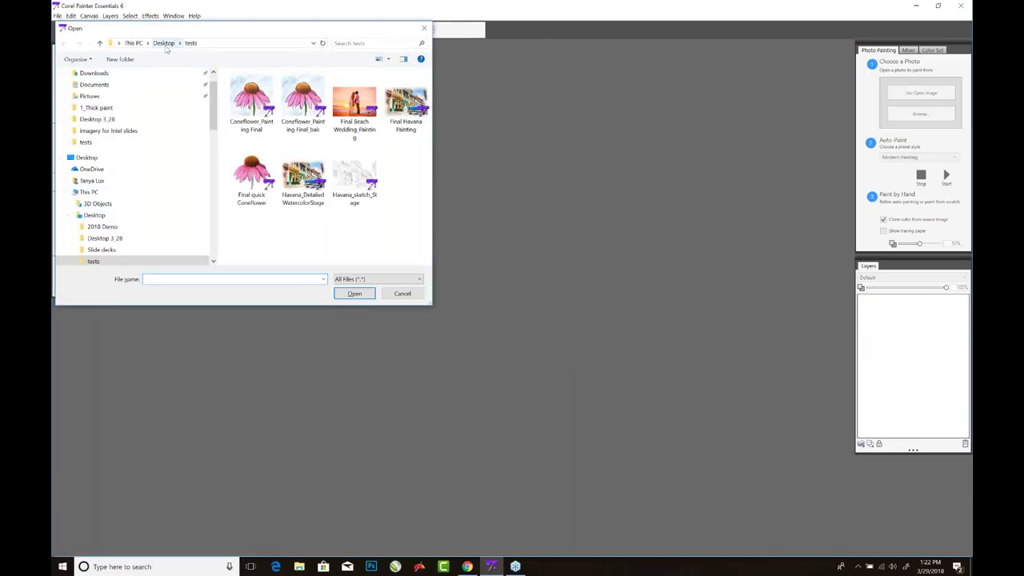
pyautogui.click(164, 43)
pyautogui.click(308, 152)
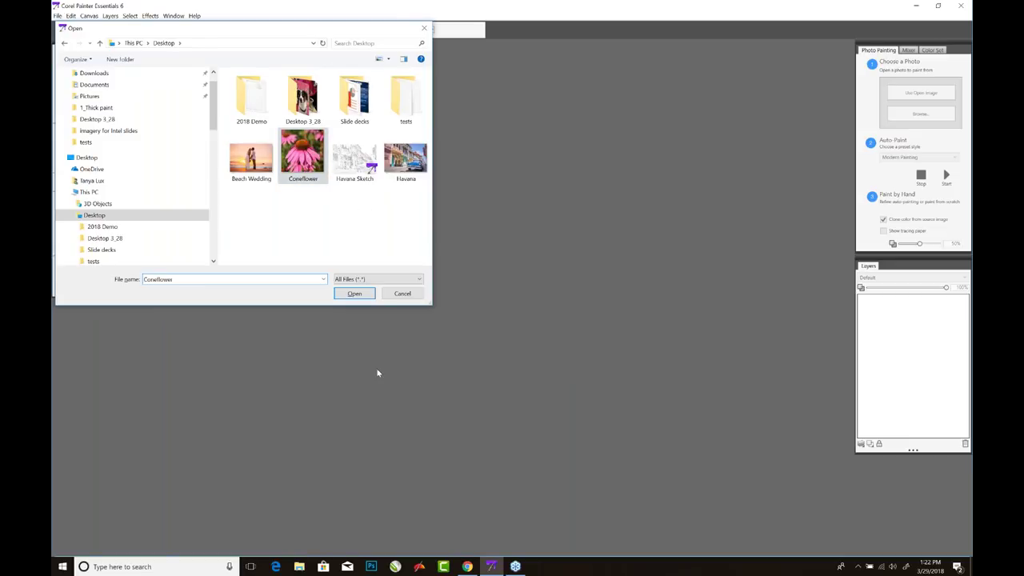
pyautogui.doubleClick(307, 159)
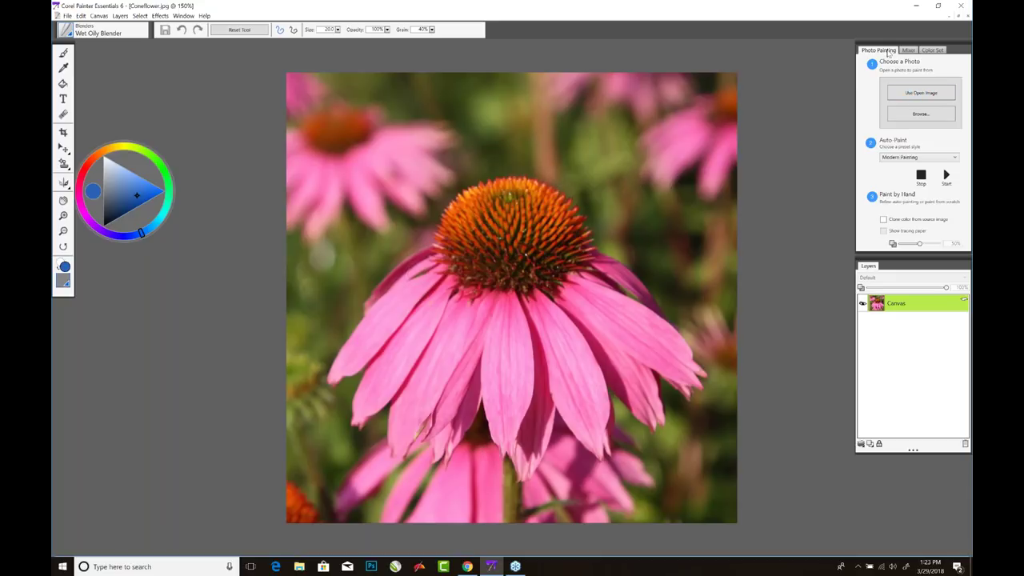
# - Use the open Coneflower image as the photo to paint from and show the tracing paper
pyautogui.click(916, 94)
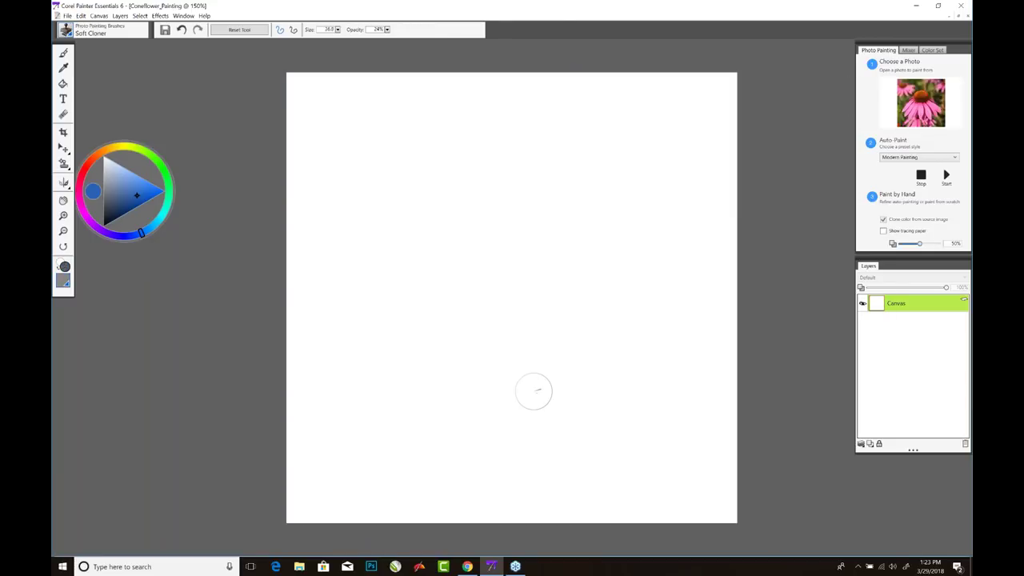
pyautogui.click(884, 231)
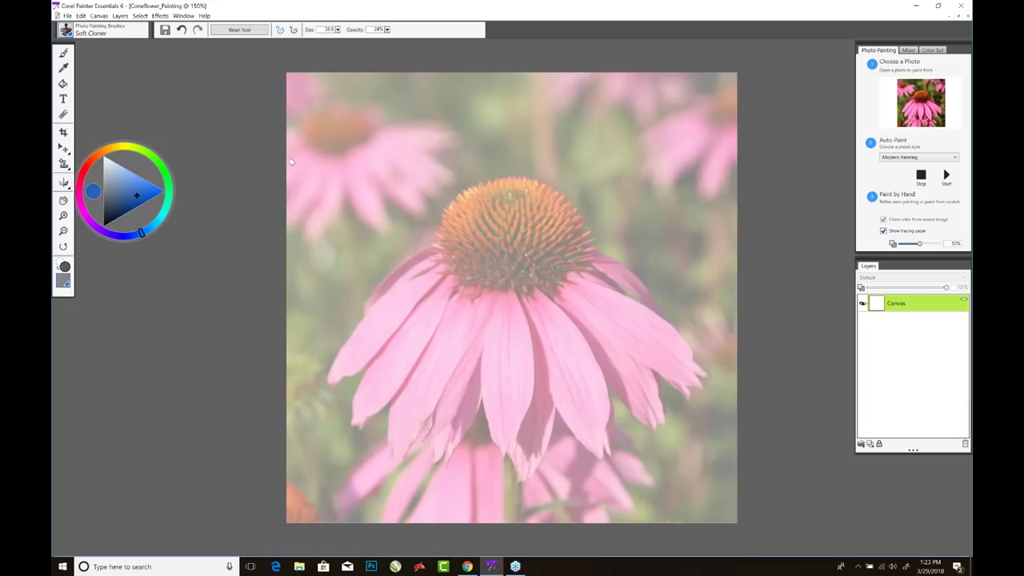
pyautogui.hotkey('ctrl', 't')
pyautogui.hotkey('ctrl', 't')
# - Choose the Scratchboard Tool brush from the Pencils, Pens & Markers category
pyautogui.click(66, 32)
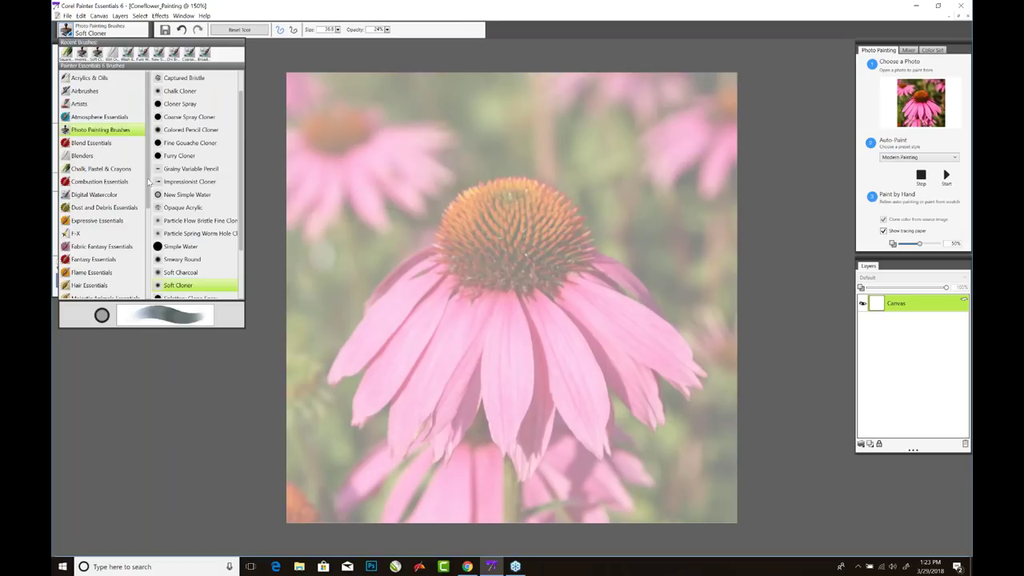
pyautogui.moveTo(148, 183); pyautogui.dragTo(158, 248)
pyautogui.click(115, 248)
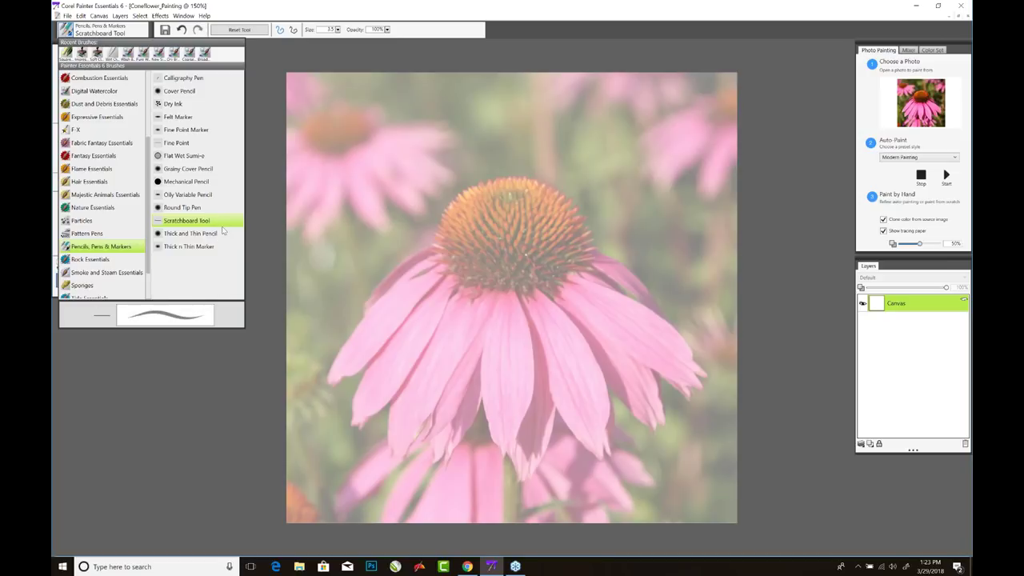
pyautogui.click(207, 222)
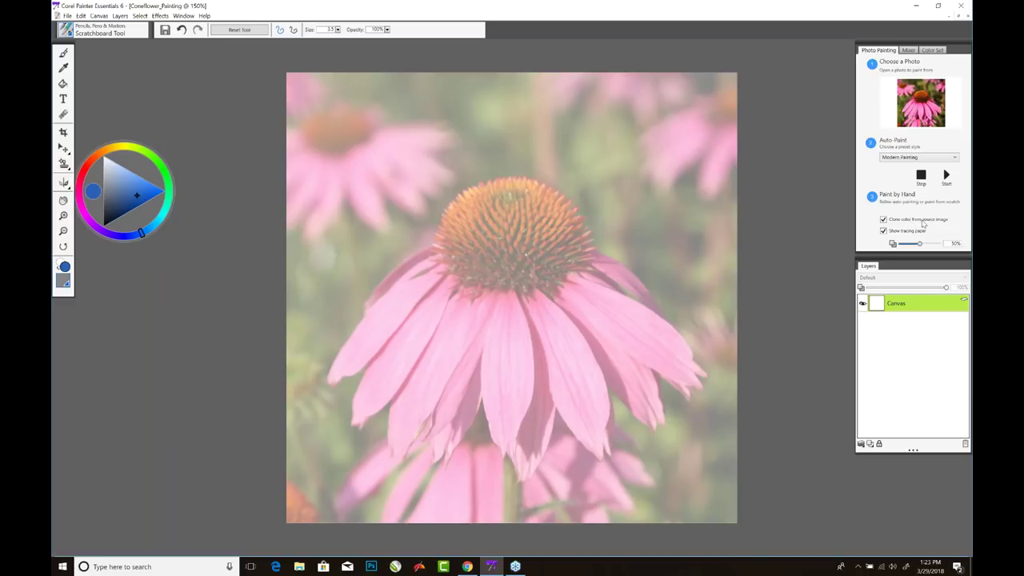
# - Turn off cloning color from the source image and set the paint color to black
pyautogui.click(884, 220)
pyautogui.click(125, 187)
pyautogui.moveTo(146, 171); pyautogui.dragTo(604, 96)
pyautogui.moveTo(671, 45); pyautogui.dragTo(144, 178)
pyautogui.click(136, 192)
pyautogui.moveTo(166, 163)
pyautogui.mouseDown()
pyautogui.moveTo(183, 192)
pyautogui.moveTo(120, 241)
pyautogui.moveTo(174, 241)
pyautogui.mouseUp()
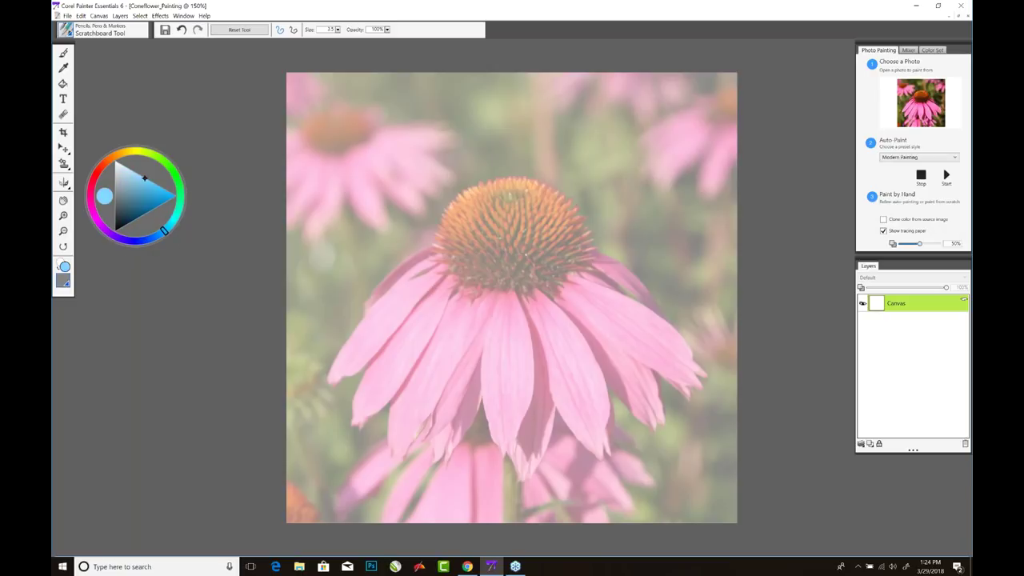
pyautogui.click(116, 231)
# - Hide the tracing paper and draw two wavy black test strokes going from thin to thick on the blank canvas
pyautogui.hotkey('ctrl', 't')
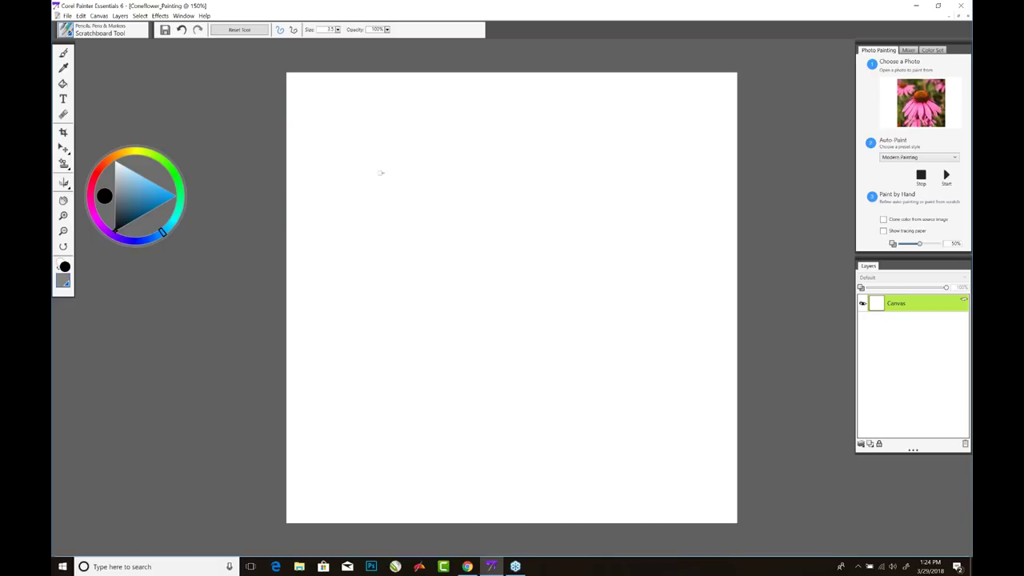
pyautogui.click(885, 232)
pyautogui.click(884, 232)
pyautogui.moveTo(363, 118)
pyautogui.mouseDown()
pyautogui.moveTo(358, 198)
pyautogui.moveTo(409, 228)
pyautogui.moveTo(542, 364)
pyautogui.mouseUp()
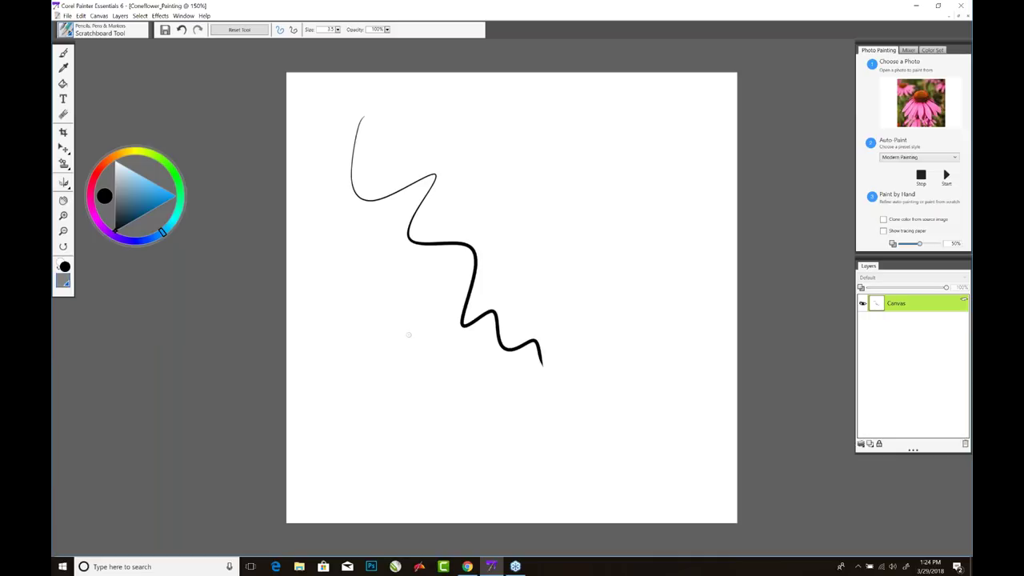
pyautogui.moveTo(472, 97)
pyautogui.mouseDown()
pyautogui.moveTo(485, 134)
pyautogui.moveTo(583, 219)
pyautogui.moveTo(659, 378)
pyautogui.mouseUp()
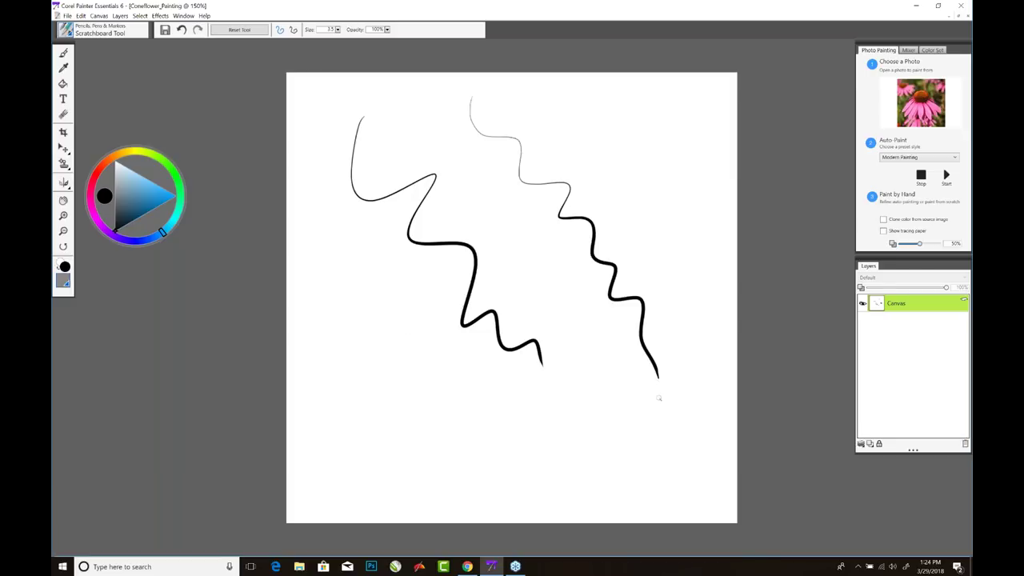
# - Undo the two test strokes and show the tracing paper over the blank canvas
pyautogui.hotkey('ctrl', 'z')
pyautogui.hotkey('ctrl', 'z')
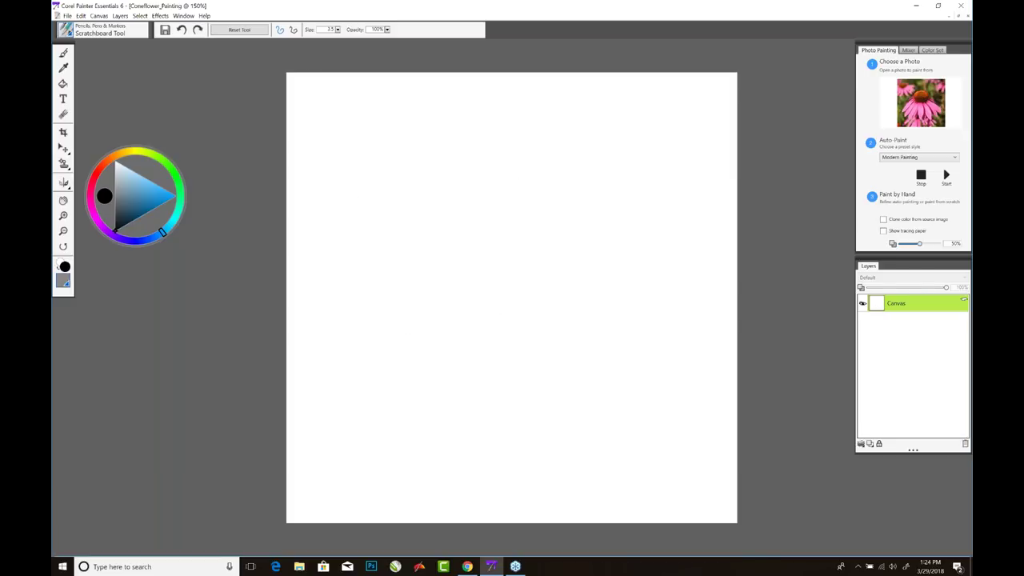
pyautogui.hotkey('ctrl', 't')
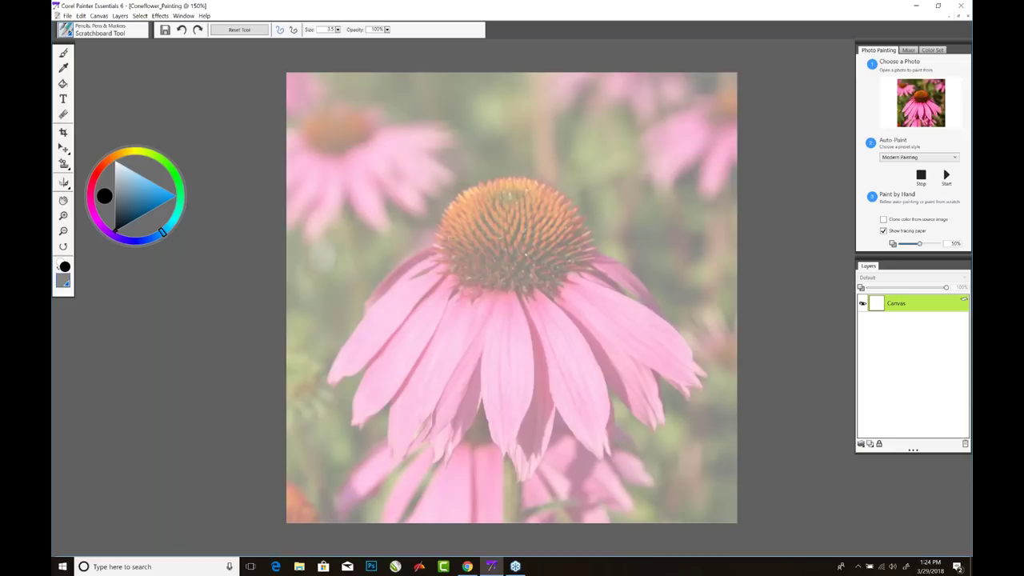
# - Trace the jagged outline of the main flower's cone, its front center petal and the outermost petals on its left side in black
pyautogui.moveTo(437, 244)
pyautogui.mouseDown()
pyautogui.moveTo(435, 228)
pyautogui.moveTo(478, 185)
pyautogui.moveTo(525, 178)
pyautogui.moveTo(581, 213)
pyautogui.moveTo(589, 266)
pyautogui.mouseUp()
pyautogui.moveTo(439, 247)
pyautogui.mouseDown()
pyautogui.moveTo(487, 288)
pyautogui.moveTo(539, 288)
pyautogui.moveTo(591, 261)
pyautogui.mouseUp()
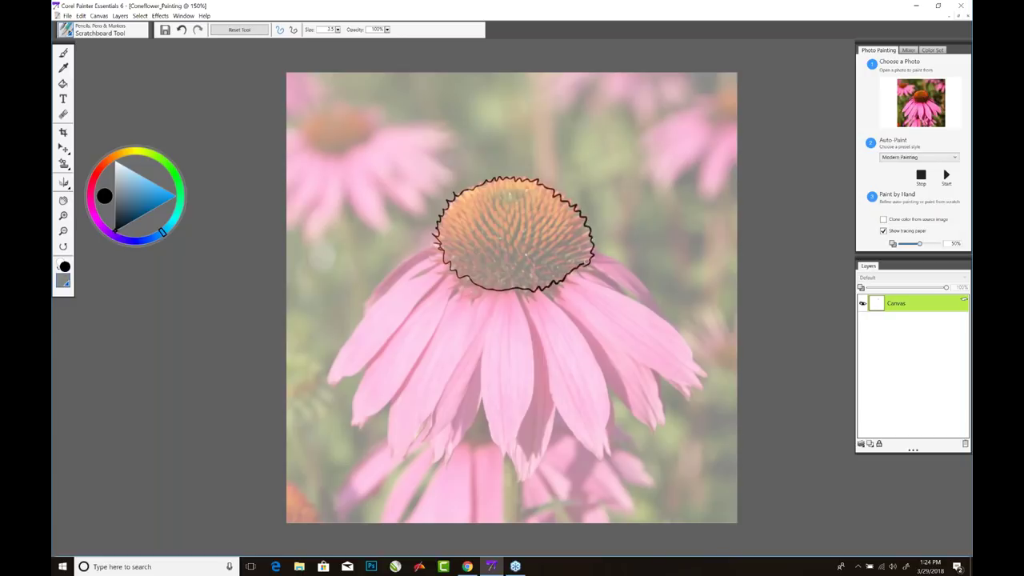
pyautogui.moveTo(503, 290); pyautogui.dragTo(507, 441)
pyautogui.moveTo(516, 293)
pyautogui.mouseDown()
pyautogui.moveTo(527, 318)
pyautogui.moveTo(504, 441)
pyautogui.mouseUp()
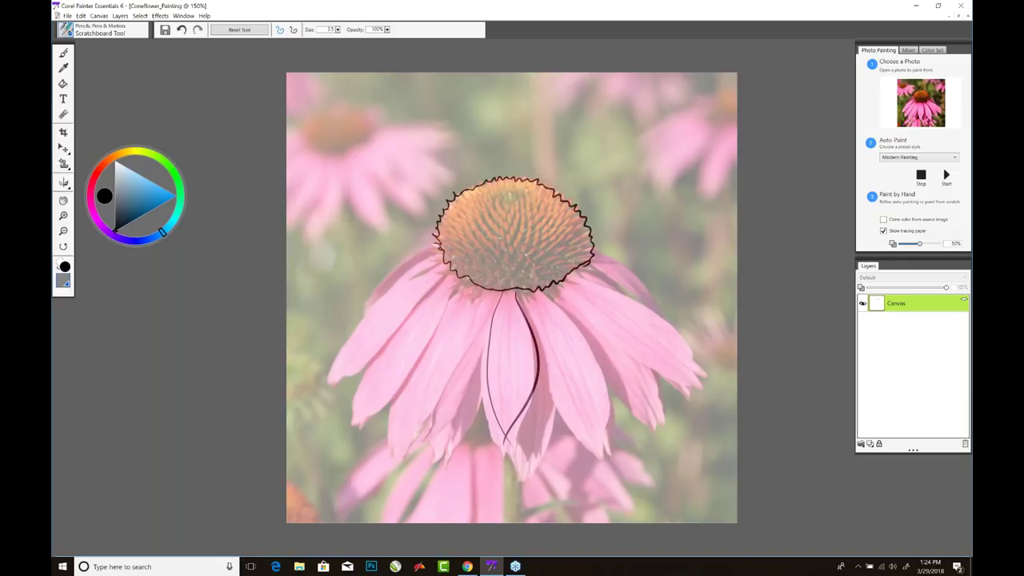
pyautogui.moveTo(444, 260)
pyautogui.mouseDown()
pyautogui.moveTo(345, 354)
pyautogui.moveTo(328, 386)
pyautogui.moveTo(448, 266)
pyautogui.mouseUp()
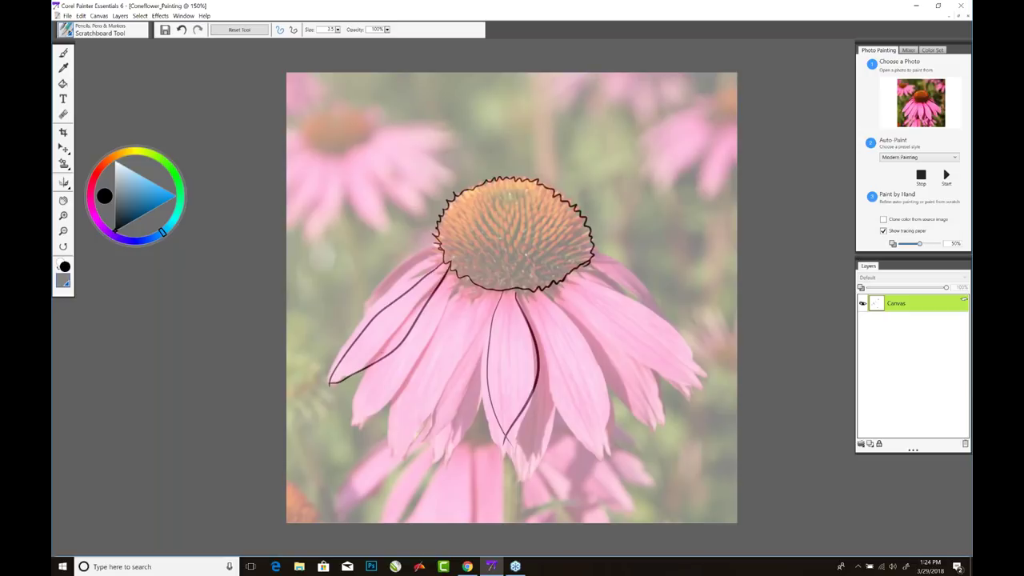
pyautogui.moveTo(370, 367)
pyautogui.mouseDown()
pyautogui.moveTo(350, 424)
pyautogui.moveTo(404, 375)
pyautogui.moveTo(460, 255)
pyautogui.moveTo(363, 330)
pyautogui.mouseUp()
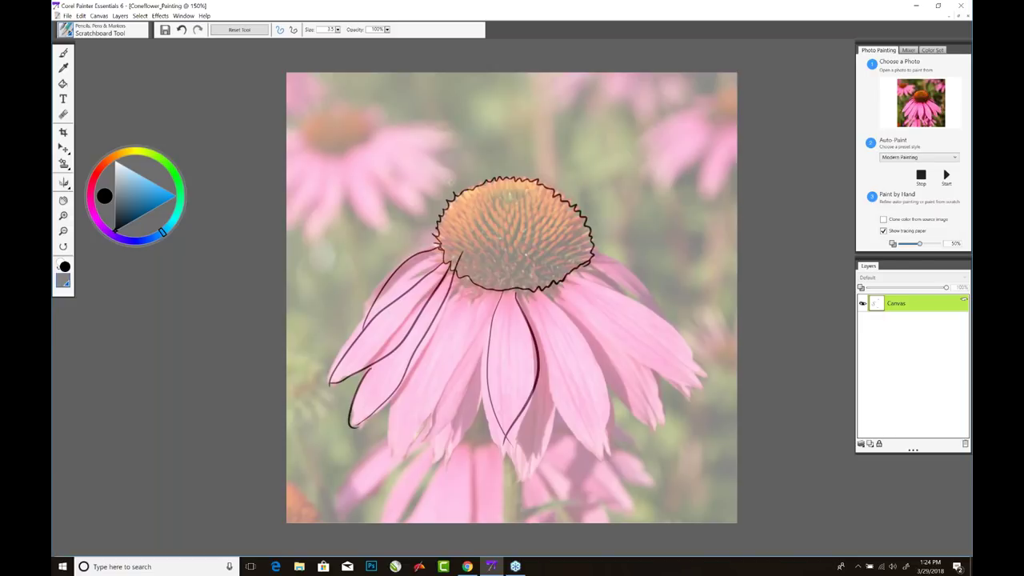
# - Erase the line running into the cone's lower left edge with a smaller eraser, then check the drawing without the tracing paper
pyautogui.press('n')
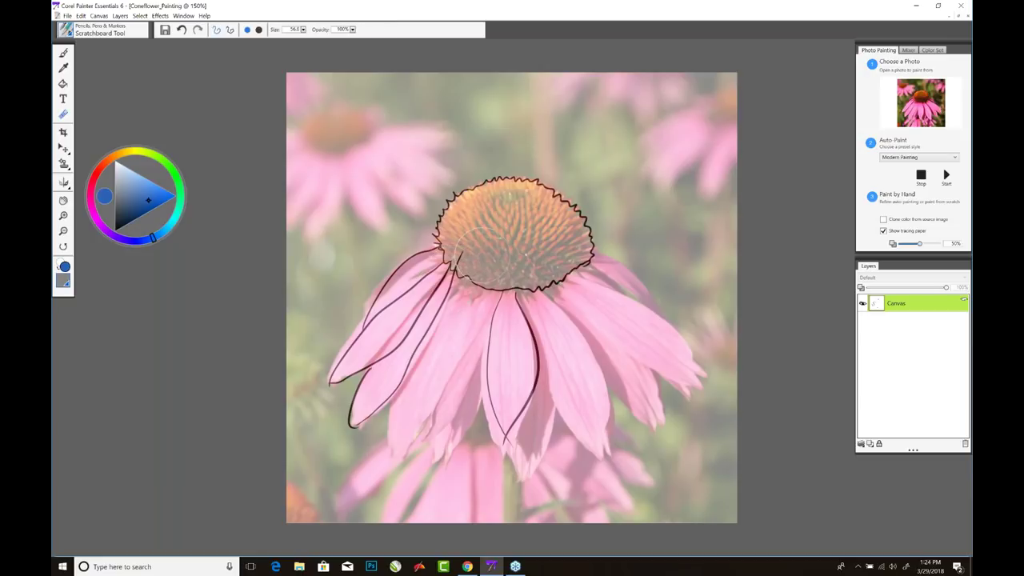
pyautogui.press('[')
pyautogui.press('[')
pyautogui.press('[')
pyautogui.press('[')
pyautogui.moveTo(453, 261); pyautogui.dragTo(454, 265)
pyautogui.hotkey('ctrl', 't')
pyautogui.hotkey('ctrl', 't')
pyautogui.press('b')
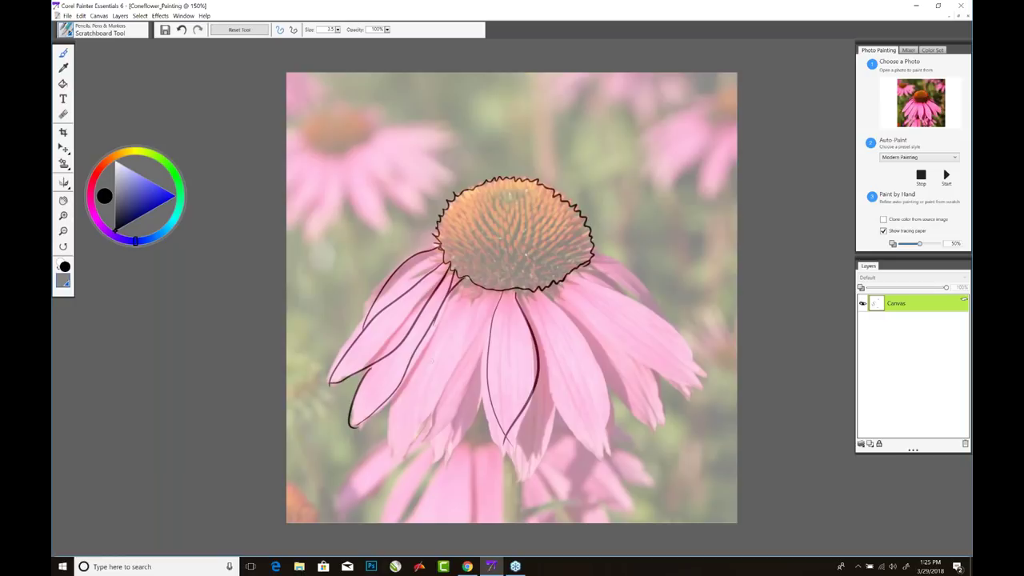
# - Trace the remaining petals left of the center petal and the first petal to its right
pyautogui.moveTo(397, 394)
pyautogui.mouseDown()
pyautogui.moveTo(387, 459)
pyautogui.moveTo(423, 420)
pyautogui.moveTo(484, 291)
pyautogui.mouseUp()
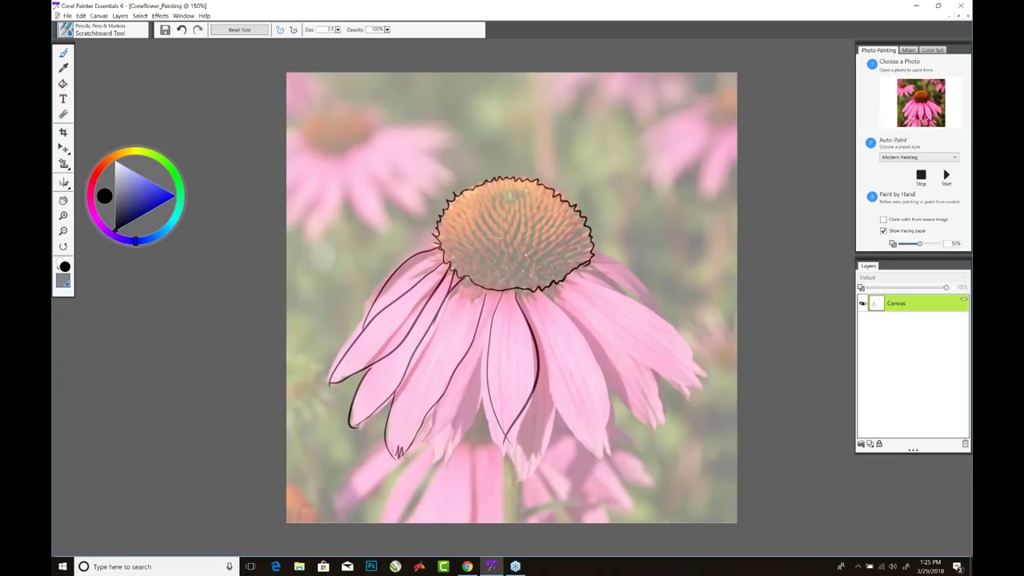
pyautogui.moveTo(431, 407)
pyautogui.mouseDown()
pyautogui.moveTo(432, 467)
pyautogui.moveTo(484, 360)
pyautogui.moveTo(586, 458)
pyautogui.moveTo(609, 453)
pyautogui.mouseUp()
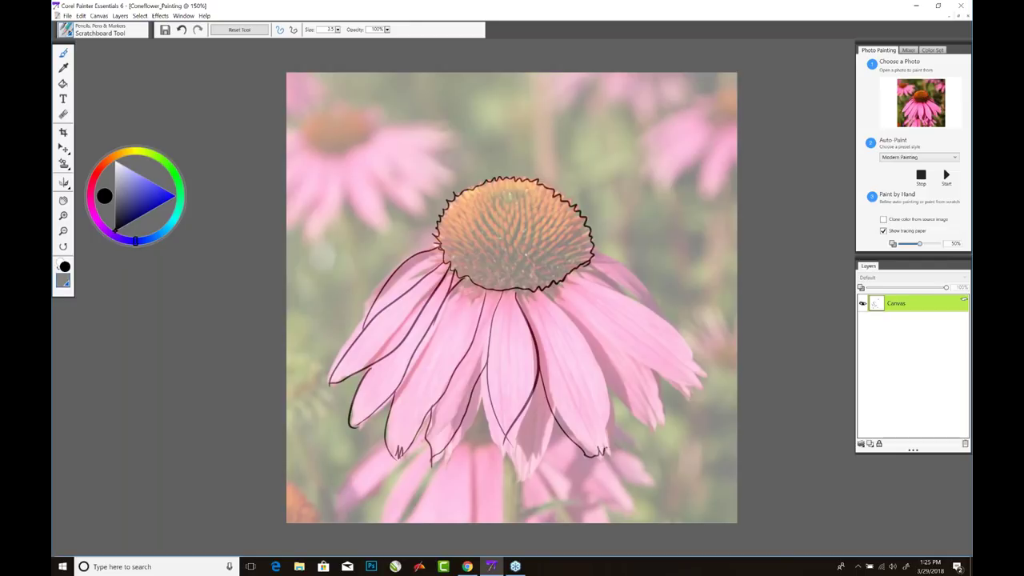
pyautogui.moveTo(538, 286); pyautogui.dragTo(594, 452)
pyautogui.hotkey('ctrl', 'z')
pyautogui.moveTo(542, 291)
pyautogui.mouseDown()
pyautogui.moveTo(600, 394)
pyautogui.moveTo(605, 455)
pyautogui.mouseUp()
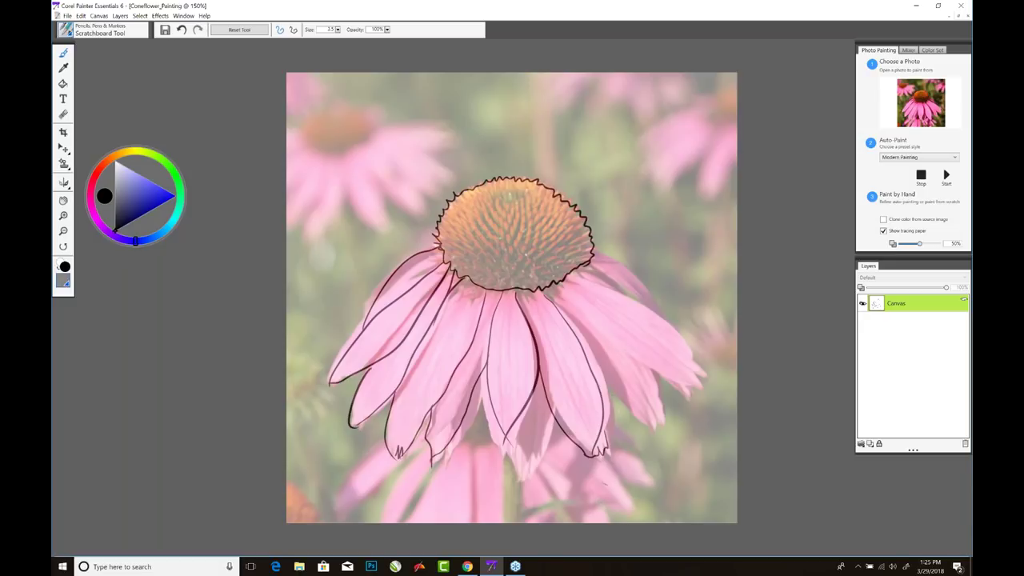
# - Erase the jagged strokes at the tip of the first petal right of center and return to the brush
pyautogui.press('n')
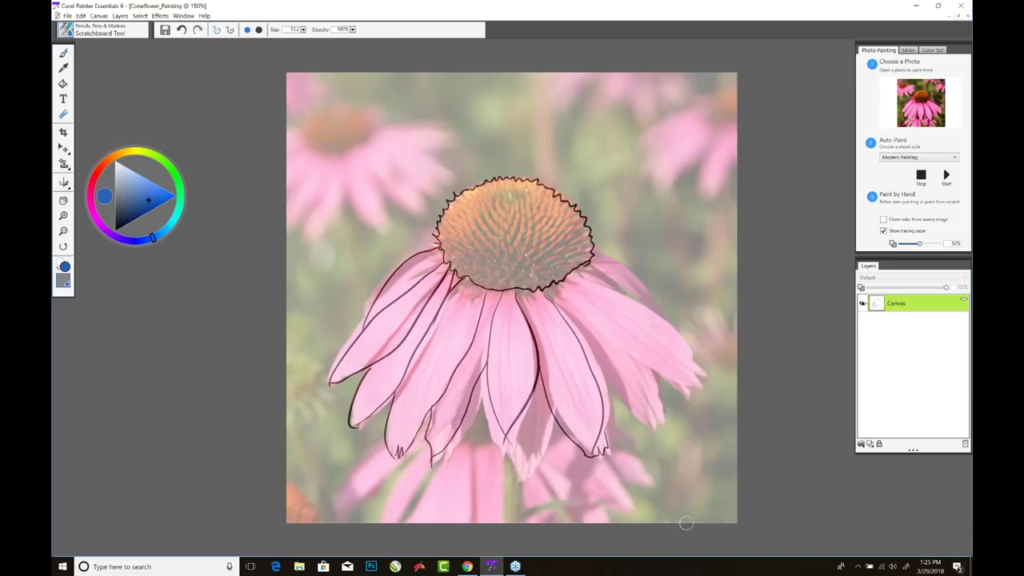
pyautogui.moveTo(600, 453); pyautogui.dragTo(597, 457)
pyautogui.press('b')
# - Trace the remaining petals on the flower's right side, including the short ones behind at the cone's edge
pyautogui.moveTo(543, 289); pyautogui.dragTo(688, 394)
pyautogui.moveTo(563, 280); pyautogui.dragTo(680, 392)
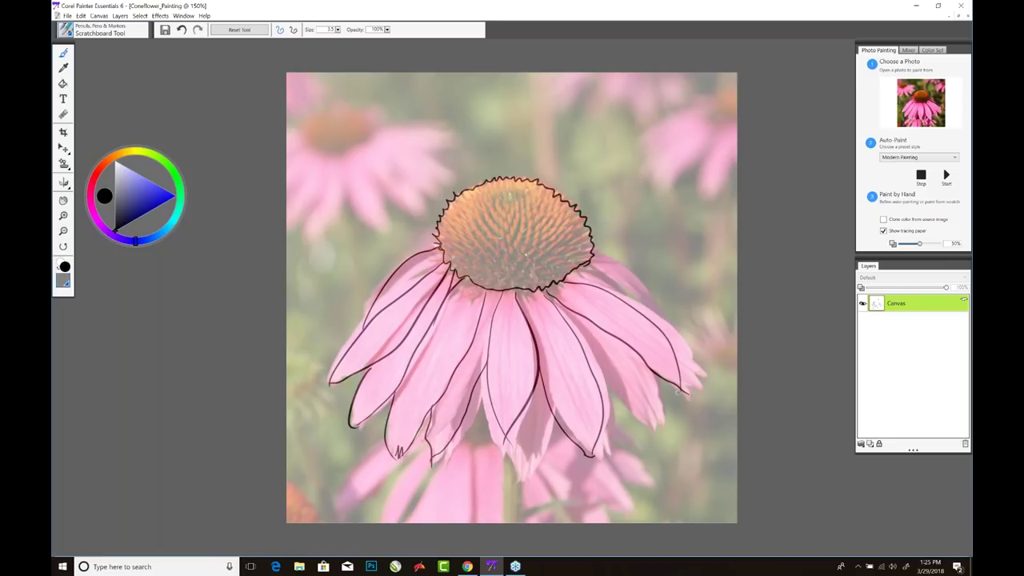
pyautogui.moveTo(578, 346); pyautogui.dragTo(656, 434)
pyautogui.moveTo(653, 370); pyautogui.dragTo(648, 435)
pyautogui.moveTo(583, 263); pyautogui.dragTo(620, 298)
pyautogui.moveTo(592, 248); pyautogui.dragTo(655, 316)
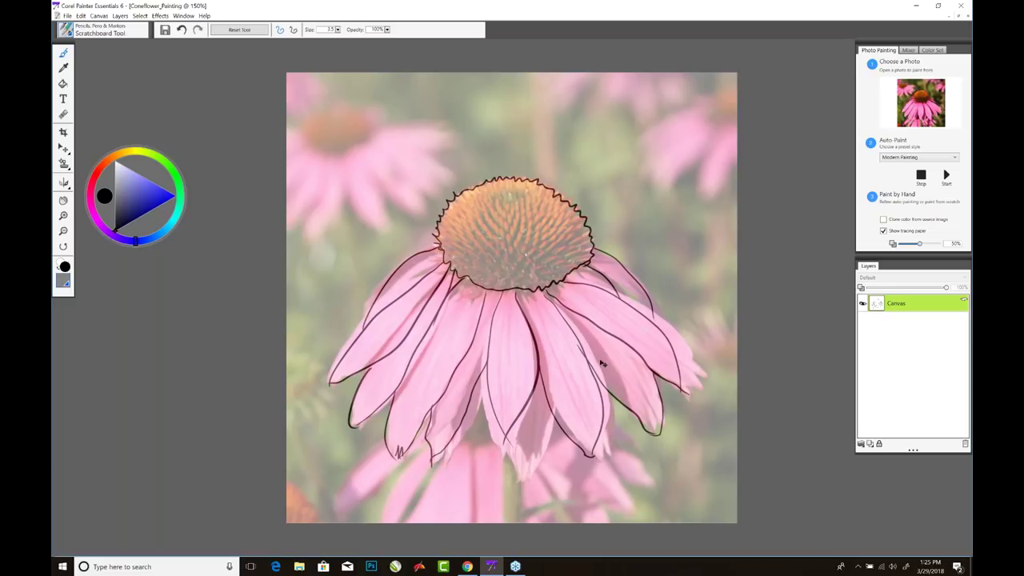
# - Hide the tracing paper and draw a two-line curved stem from beneath the petals to the canvas's lower edge
pyautogui.hotkey('ctrl', 't')
pyautogui.moveTo(524, 406); pyautogui.dragTo(515, 541)
pyautogui.moveTo(538, 399); pyautogui.dragTo(545, 525)
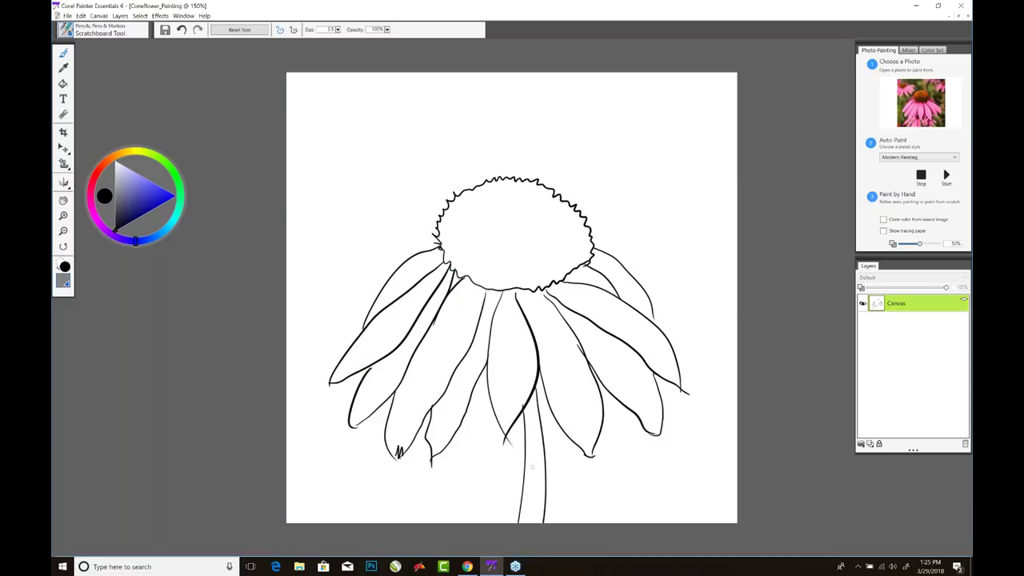
# - Choose the Broad Water Brush from the Digital Watercolor category
pyautogui.click(67, 32)
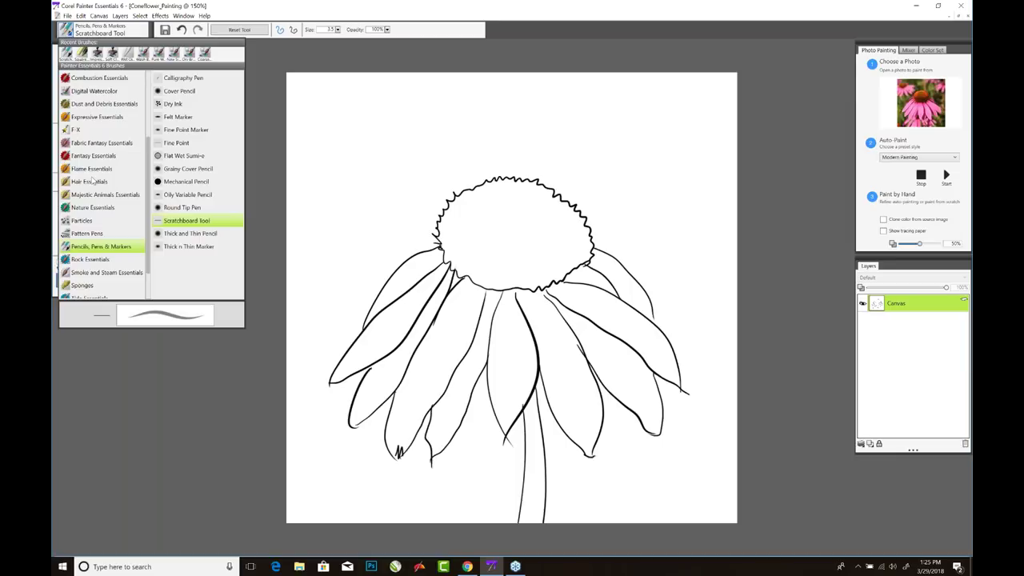
pyautogui.moveTo(148, 162); pyautogui.dragTo(151, 136)
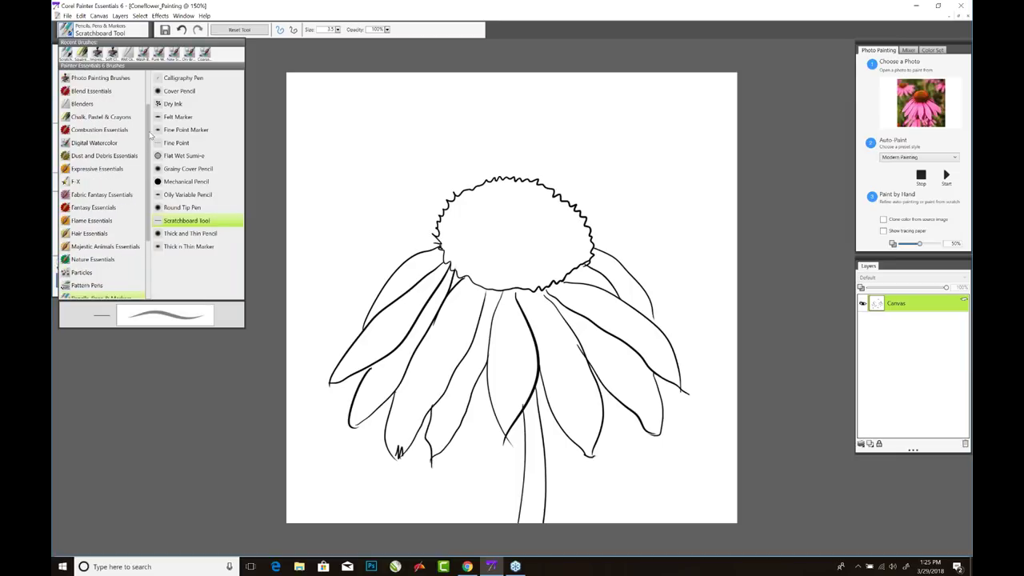
pyautogui.click(101, 146)
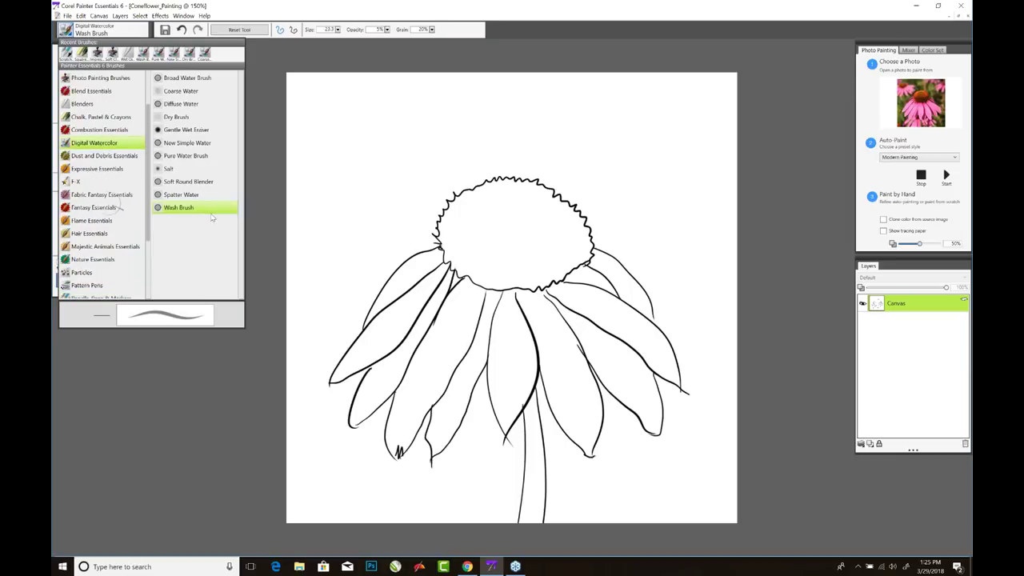
pyautogui.click(200, 79)
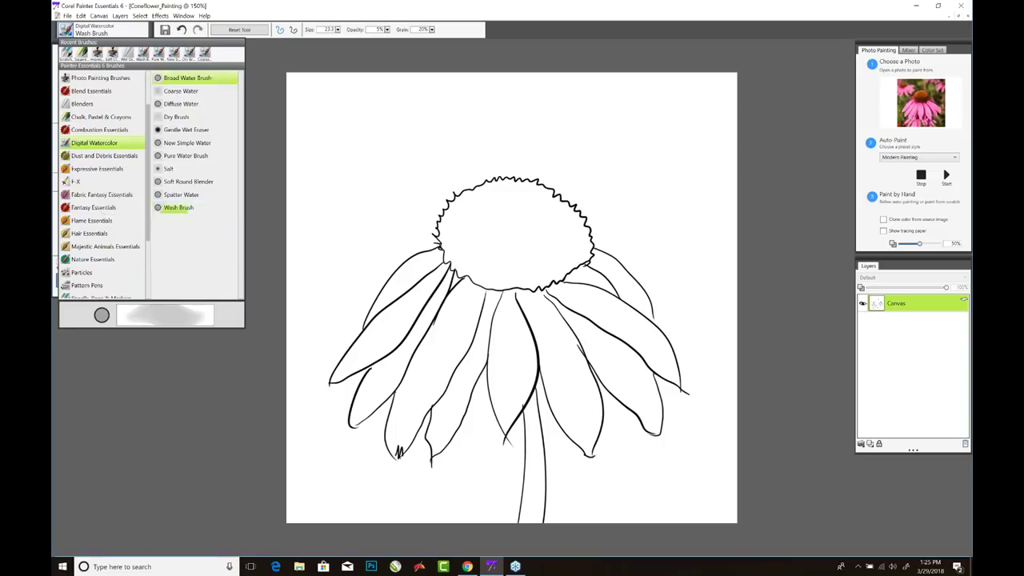
# - Try the watercolor brush with black inside the cone and undo the test strokes
pyautogui.moveTo(464, 237)
pyautogui.mouseDown()
pyautogui.moveTo(473, 254)
pyautogui.moveTo(468, 244)
pyautogui.moveTo(489, 245)
pyautogui.moveTo(498, 227)
pyautogui.mouseUp()
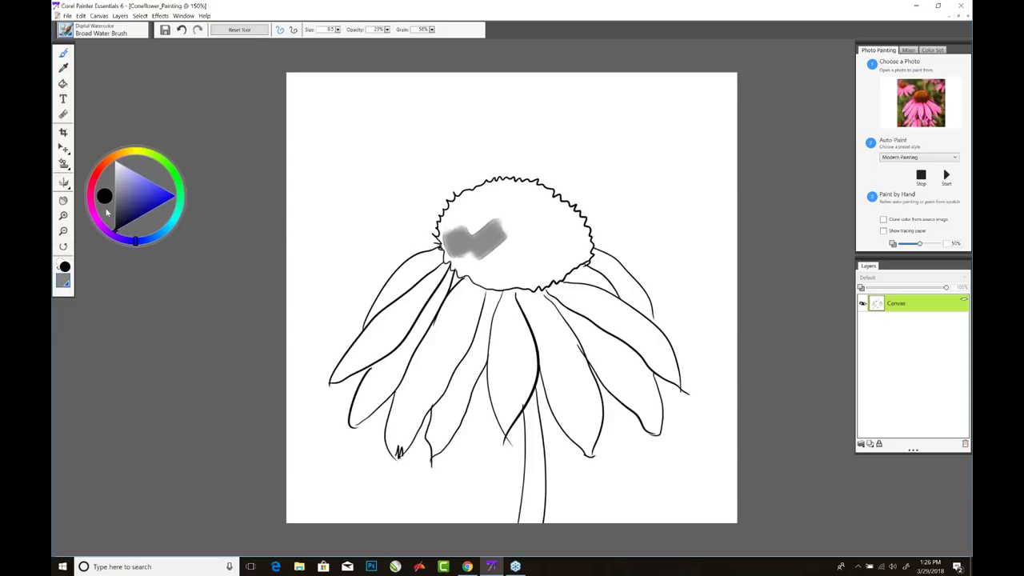
pyautogui.hotkey('ctrl', 'z')
pyautogui.hotkey('ctrl', 'z')
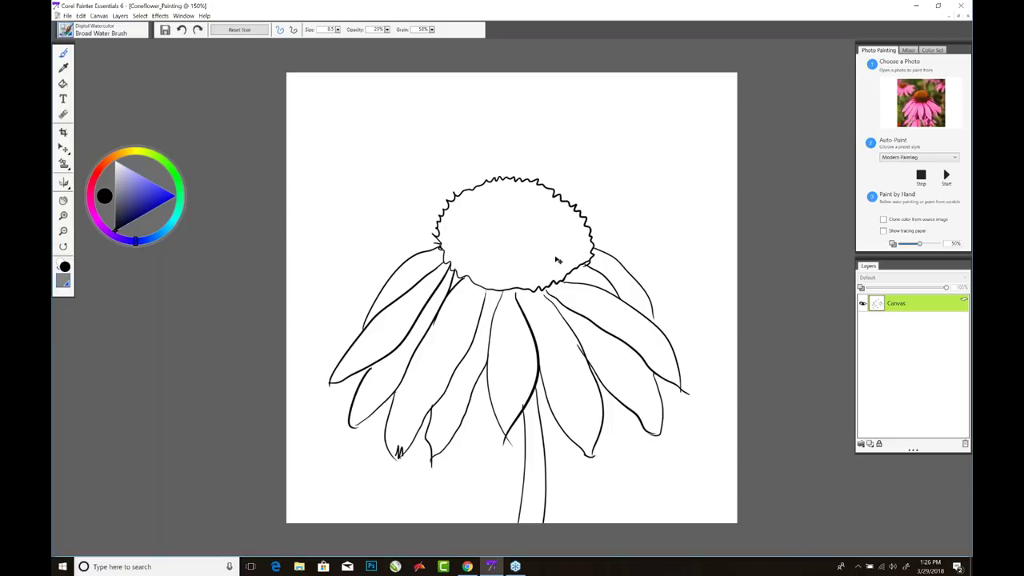
# - Turn on cloning color from the source image, move the Photo Painting panel beside the flower and paint the cone
pyautogui.click(885, 220)
pyautogui.moveTo(923, 44); pyautogui.dragTo(722, 18)
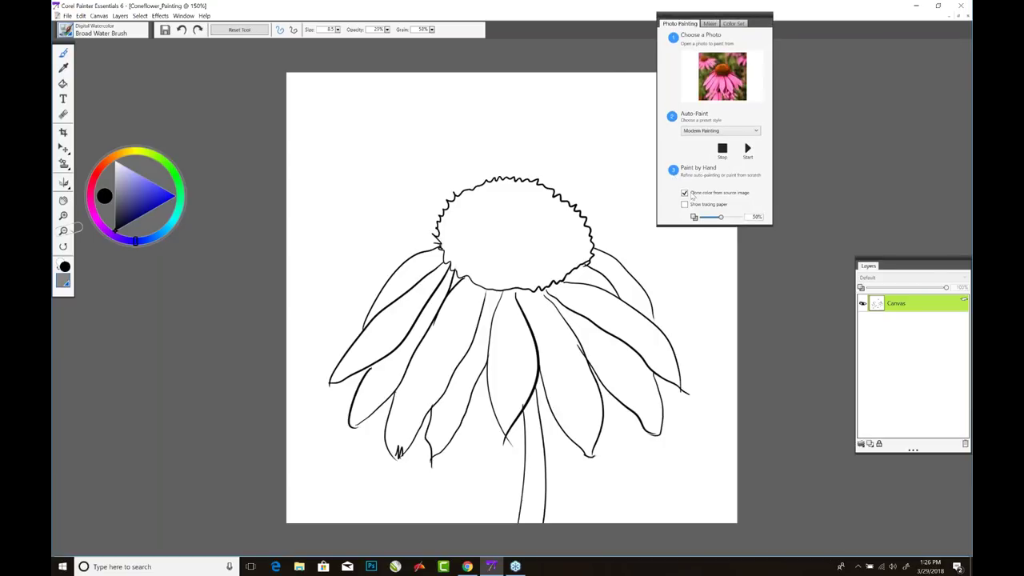
pyautogui.moveTo(449, 232)
pyautogui.mouseDown()
pyautogui.moveTo(486, 195)
pyautogui.moveTo(530, 200)
pyautogui.moveTo(571, 221)
pyautogui.moveTo(581, 252)
pyautogui.moveTo(569, 262)
pyautogui.moveTo(532, 282)
pyautogui.moveTo(461, 264)
pyautogui.moveTo(474, 227)
pyautogui.moveTo(463, 230)
pyautogui.moveTo(460, 188)
pyautogui.moveTo(544, 195)
pyautogui.moveTo(489, 225)
pyautogui.moveTo(494, 261)
pyautogui.moveTo(529, 275)
pyautogui.moveTo(555, 249)
pyautogui.moveTo(546, 219)
pyautogui.moveTo(522, 216)
pyautogui.moveTo(503, 238)
pyautogui.moveTo(496, 232)
pyautogui.moveTo(516, 222)
pyautogui.moveTo(550, 238)
pyautogui.moveTo(538, 259)
pyautogui.moveTo(524, 245)
pyautogui.moveTo(499, 269)
pyautogui.moveTo(491, 256)
pyautogui.moveTo(522, 228)
pyautogui.moveTo(508, 212)
pyautogui.moveTo(469, 228)
pyautogui.moveTo(473, 260)
pyautogui.moveTo(526, 274)
pyautogui.moveTo(531, 245)
pyautogui.moveTo(545, 244)
pyautogui.moveTo(562, 204)
pyautogui.moveTo(516, 180)
pyautogui.moveTo(468, 194)
pyautogui.moveTo(446, 218)
pyautogui.moveTo(549, 261)
pyautogui.mouseUp()
# - Paint the front center petal and all the petals on the right side with color cloned from the photo
pyautogui.moveTo(508, 302)
pyautogui.mouseDown()
pyautogui.moveTo(499, 352)
pyautogui.moveTo(503, 290)
pyautogui.moveTo(506, 418)
pyautogui.mouseUp()
pyautogui.moveTo(500, 368); pyautogui.dragTo(514, 429)
pyautogui.moveTo(516, 304)
pyautogui.mouseDown()
pyautogui.moveTo(530, 414)
pyautogui.moveTo(524, 360)
pyautogui.moveTo(509, 357)
pyautogui.mouseUp()
pyautogui.moveTo(534, 301)
pyautogui.mouseDown()
pyautogui.moveTo(548, 328)
pyautogui.moveTo(553, 404)
pyautogui.mouseUp()
pyautogui.moveTo(545, 331)
pyautogui.mouseDown()
pyautogui.moveTo(570, 424)
pyautogui.moveTo(596, 453)
pyautogui.moveTo(584, 379)
pyautogui.moveTo(592, 400)
pyautogui.moveTo(536, 288)
pyautogui.moveTo(575, 387)
pyautogui.moveTo(567, 404)
pyautogui.moveTo(575, 356)
pyautogui.mouseUp()
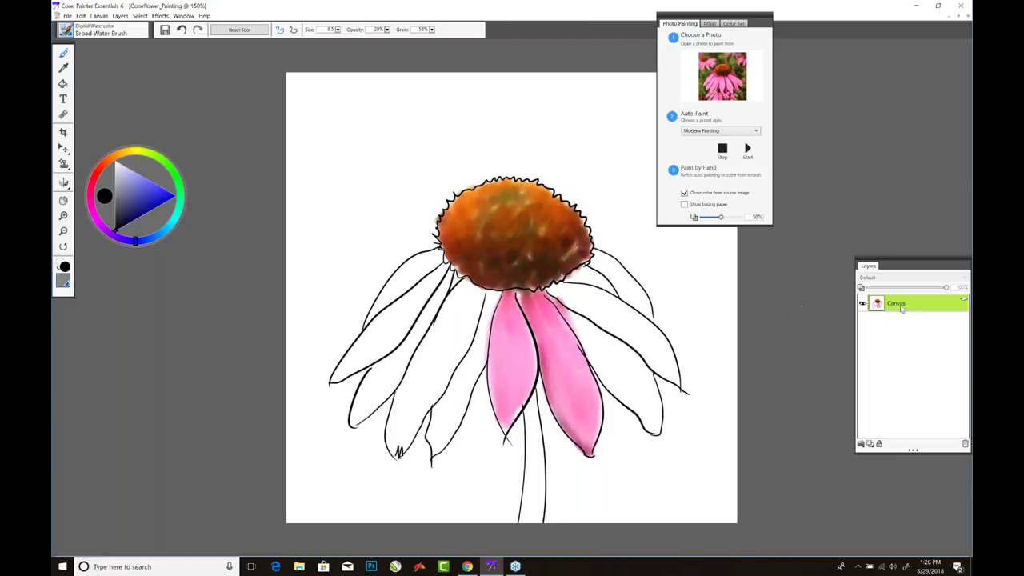
pyautogui.moveTo(570, 321)
pyautogui.mouseDown()
pyautogui.moveTo(600, 360)
pyautogui.moveTo(568, 316)
pyautogui.moveTo(632, 364)
pyautogui.moveTo(622, 385)
pyautogui.moveTo(598, 362)
pyautogui.moveTo(649, 416)
pyautogui.moveTo(637, 372)
pyautogui.moveTo(656, 428)
pyautogui.moveTo(644, 416)
pyautogui.moveTo(650, 393)
pyautogui.mouseUp()
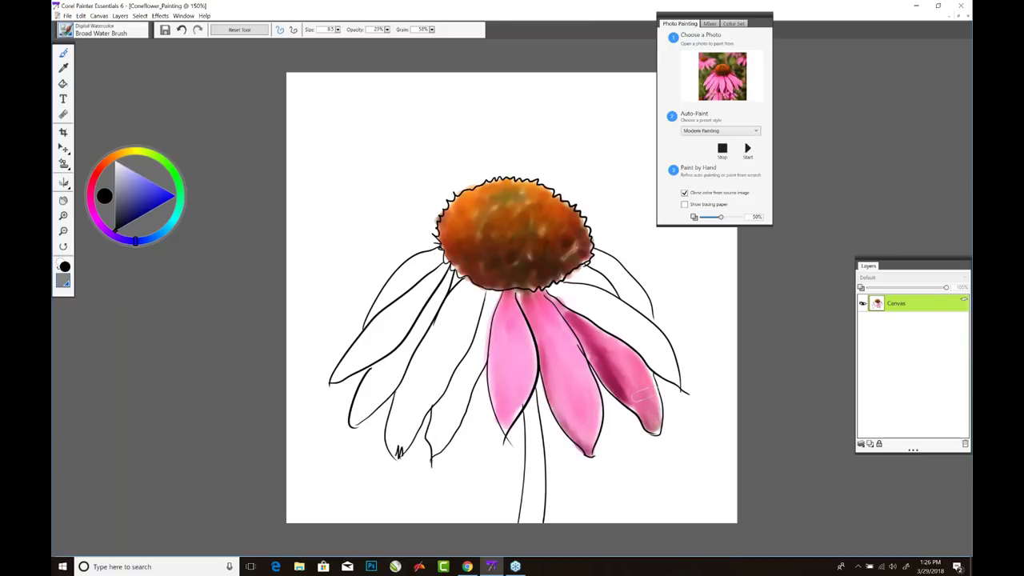
pyautogui.moveTo(557, 285)
pyautogui.mouseDown()
pyautogui.moveTo(595, 307)
pyautogui.moveTo(542, 287)
pyautogui.moveTo(629, 332)
pyautogui.moveTo(608, 300)
pyautogui.moveTo(567, 293)
pyautogui.moveTo(605, 310)
pyautogui.moveTo(667, 373)
pyautogui.moveTo(656, 331)
pyautogui.moveTo(670, 348)
pyautogui.moveTo(653, 349)
pyautogui.moveTo(621, 314)
pyautogui.mouseUp()
pyautogui.moveTo(579, 278)
pyautogui.mouseDown()
pyautogui.moveTo(572, 285)
pyautogui.moveTo(589, 276)
pyautogui.moveTo(610, 285)
pyautogui.moveTo(594, 258)
pyautogui.moveTo(620, 284)
pyautogui.moveTo(602, 258)
pyautogui.moveTo(653, 311)
pyautogui.mouseUp()
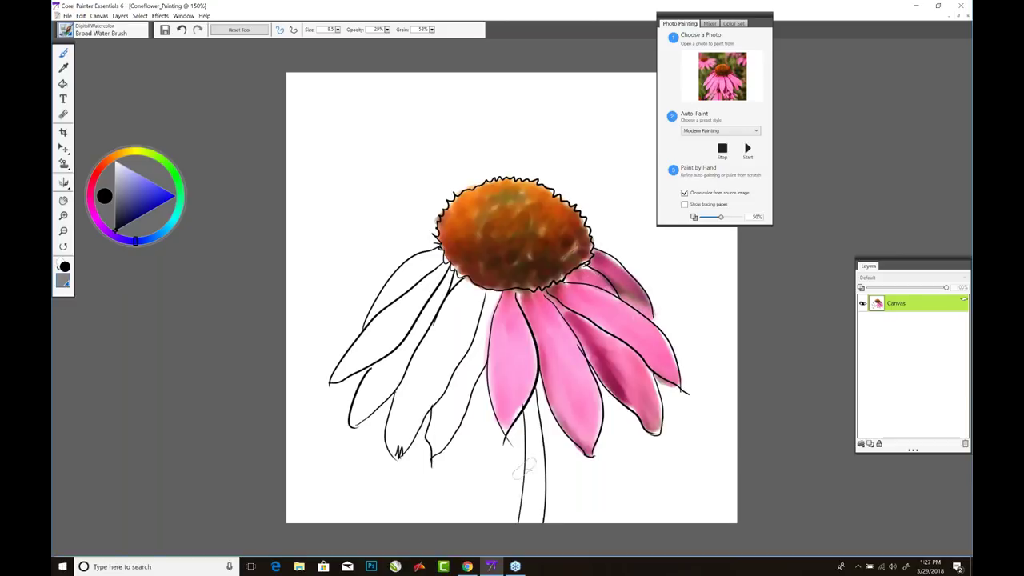
# - Turn off cloning color, choose a dark green and paint the stem
pyautogui.click(684, 193)
pyautogui.click(167, 165)
pyautogui.click(140, 212)
pyautogui.moveTo(534, 458)
pyautogui.mouseDown()
pyautogui.moveTo(528, 520)
pyautogui.moveTo(537, 518)
pyautogui.moveTo(532, 401)
pyautogui.moveTo(541, 436)
pyautogui.mouseUp()
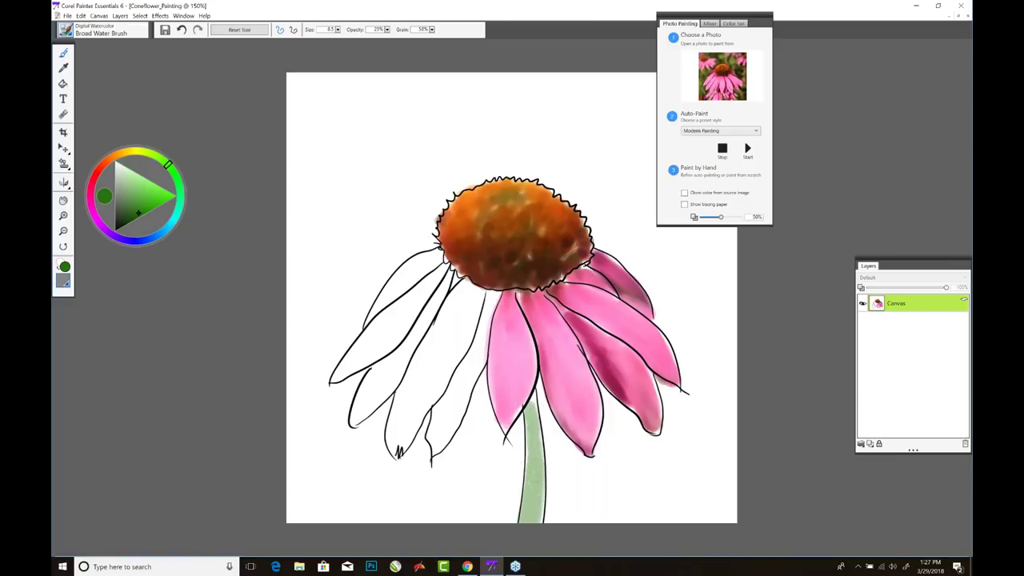
# - Choose the Spatter Water brush from Digital Watercolor and set the paint color to light blue
pyautogui.click(65, 32)
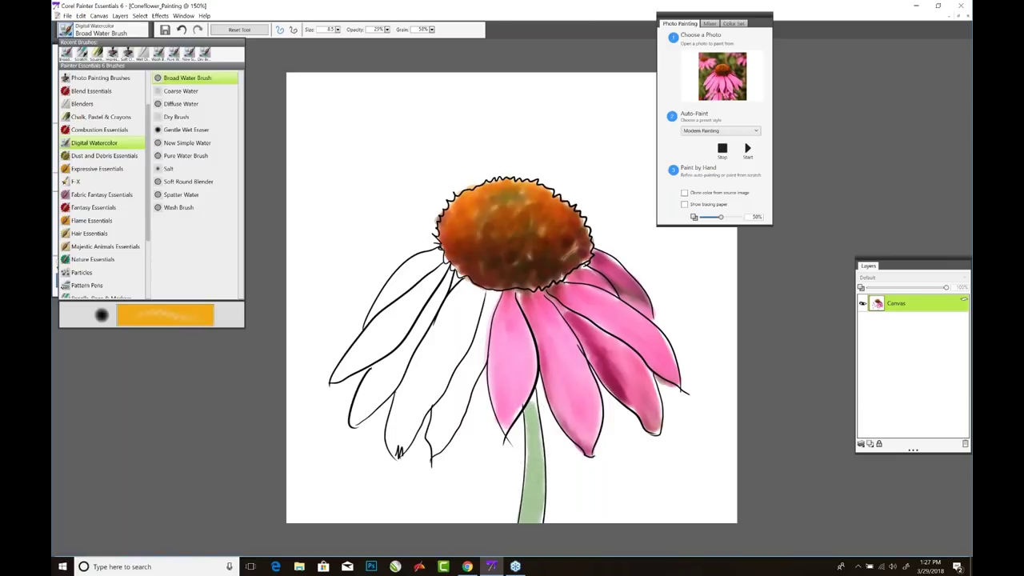
pyautogui.click(181, 194)
pyautogui.moveTo(175, 224); pyautogui.dragTo(167, 229)
pyautogui.click(141, 187)
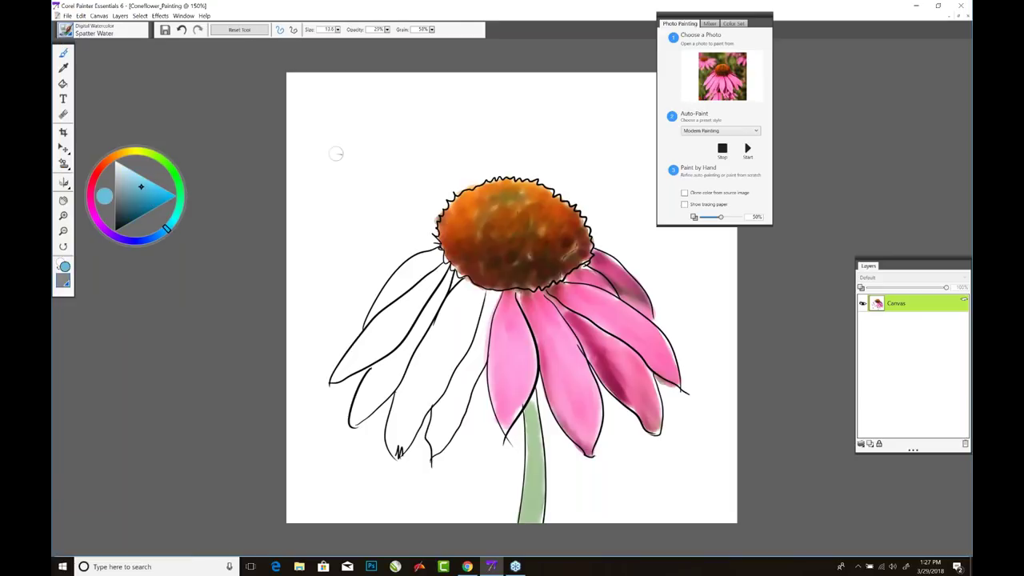
# - Spatter light blue droplets over the white background around the flower with an enlarged brush
pyautogui.moveTo(342, 152); pyautogui.dragTo(349, 175)
pyautogui.moveTo(374, 86)
pyautogui.mouseDown()
pyautogui.moveTo(320, 136)
pyautogui.moveTo(265, 235)
pyautogui.moveTo(468, 142)
pyautogui.moveTo(308, 352)
pyautogui.moveTo(352, 456)
pyautogui.moveTo(400, 504)
pyautogui.moveTo(474, 516)
pyautogui.mouseUp()
pyautogui.moveTo(486, 133)
pyautogui.mouseDown()
pyautogui.moveTo(544, 119)
pyautogui.moveTo(599, 160)
pyautogui.moveTo(618, 206)
pyautogui.moveTo(721, 353)
pyautogui.mouseUp()
pyautogui.moveTo(623, 482)
pyautogui.mouseDown()
pyautogui.moveTo(613, 473)
pyautogui.moveTo(631, 531)
pyautogui.moveTo(709, 536)
pyautogui.mouseUp()
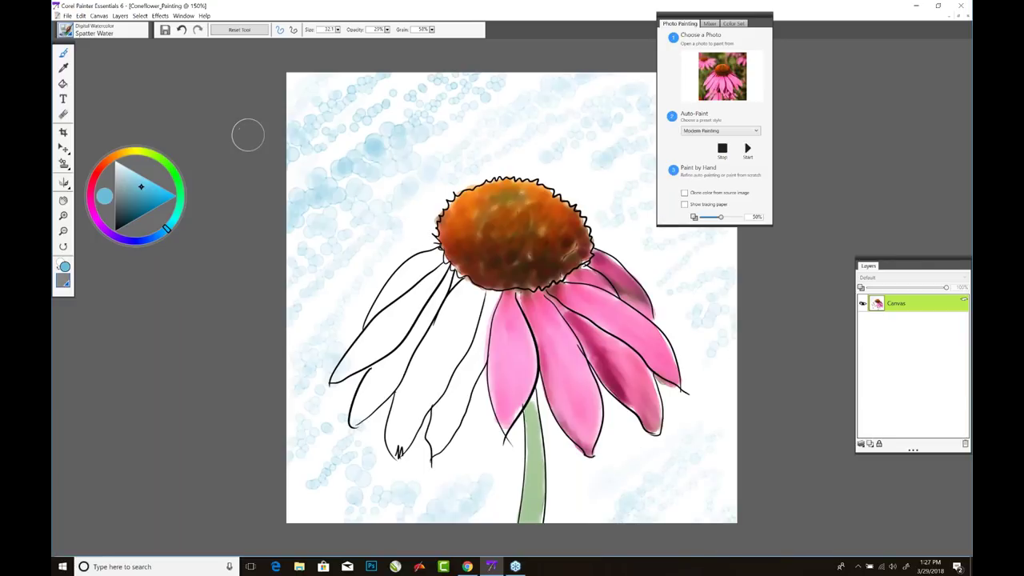
# - Open the Coneflower_Painting Final file from the tests folder and view it at 150%
pyautogui.hotkey('ctrl', 'o')
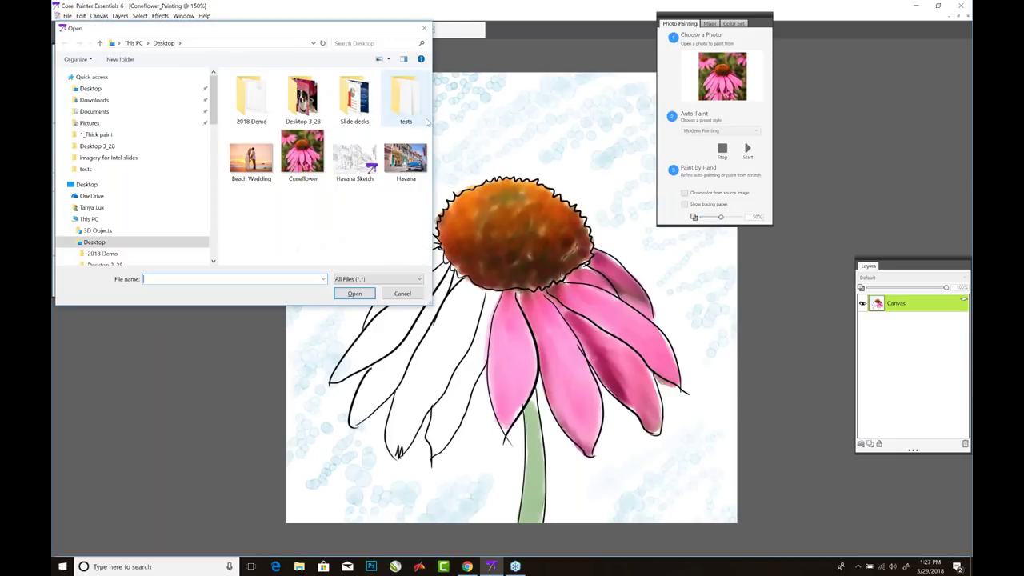
pyautogui.doubleClick(408, 102)
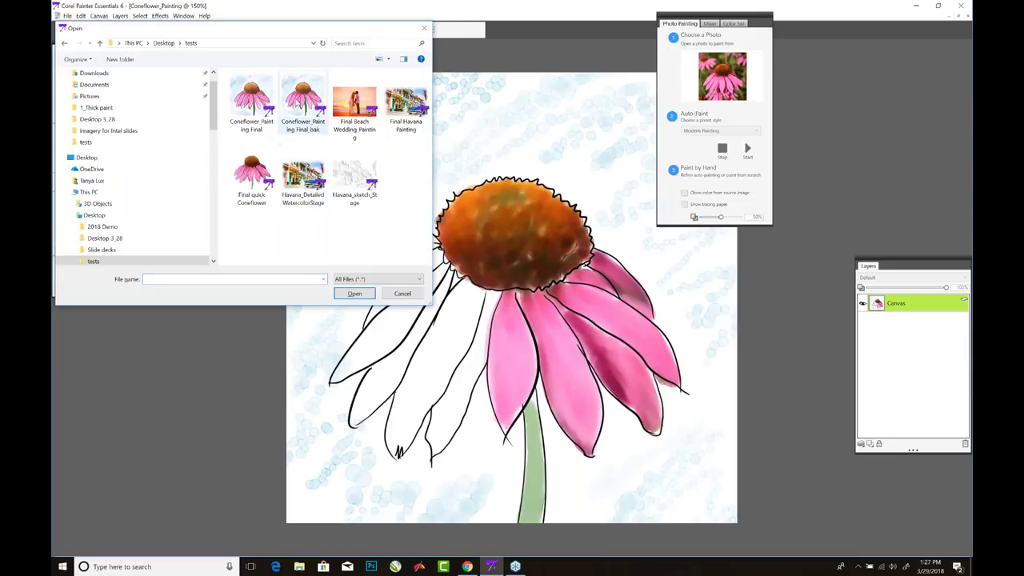
pyautogui.doubleClick(251, 96)
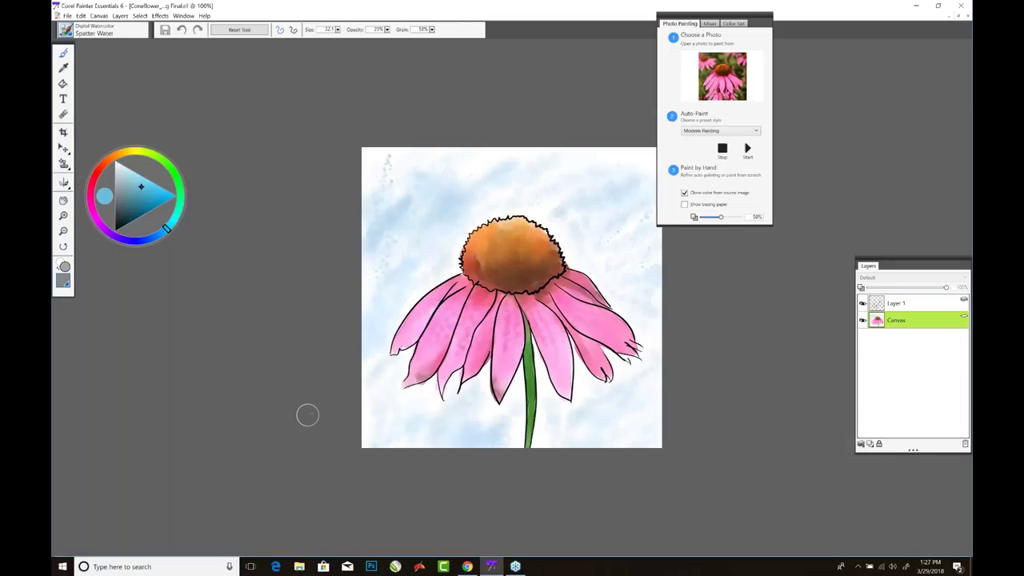
pyautogui.click(64, 217)
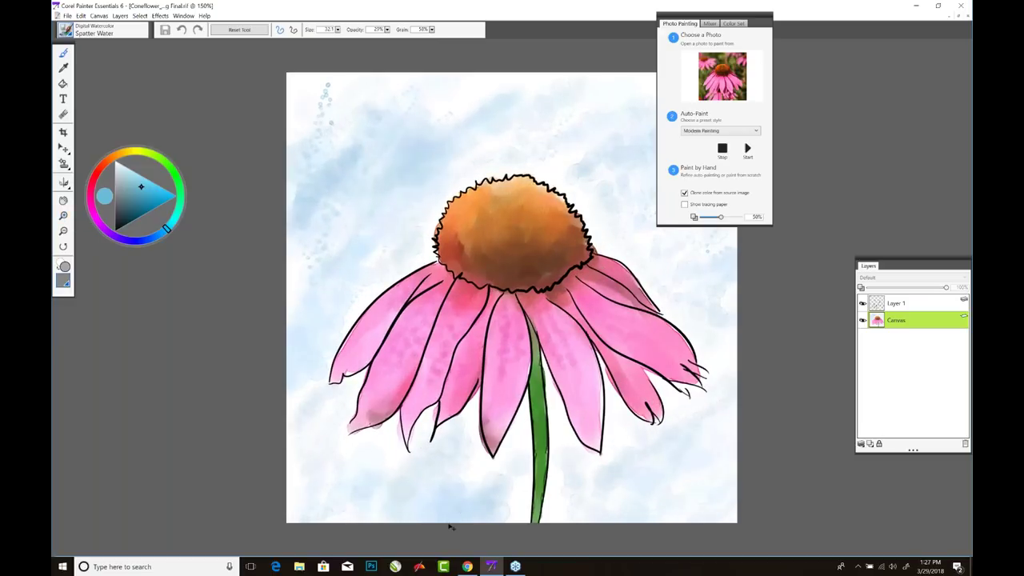
# - Close both Coneflower documents without saving the changes to Coneflower_Painting
pyautogui.doubleClick(557, 7)
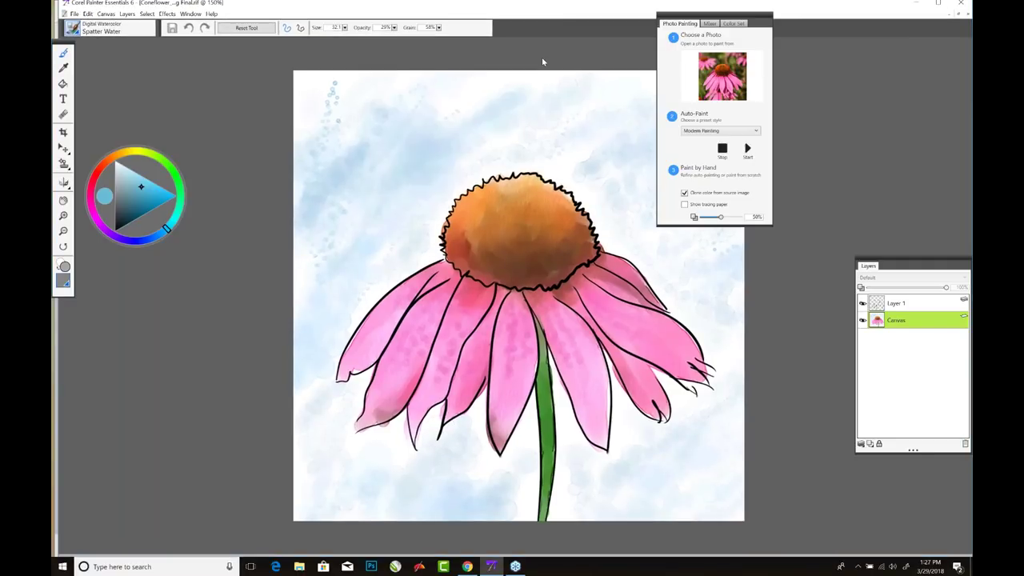
pyautogui.hotkey('ctrl', 'q')
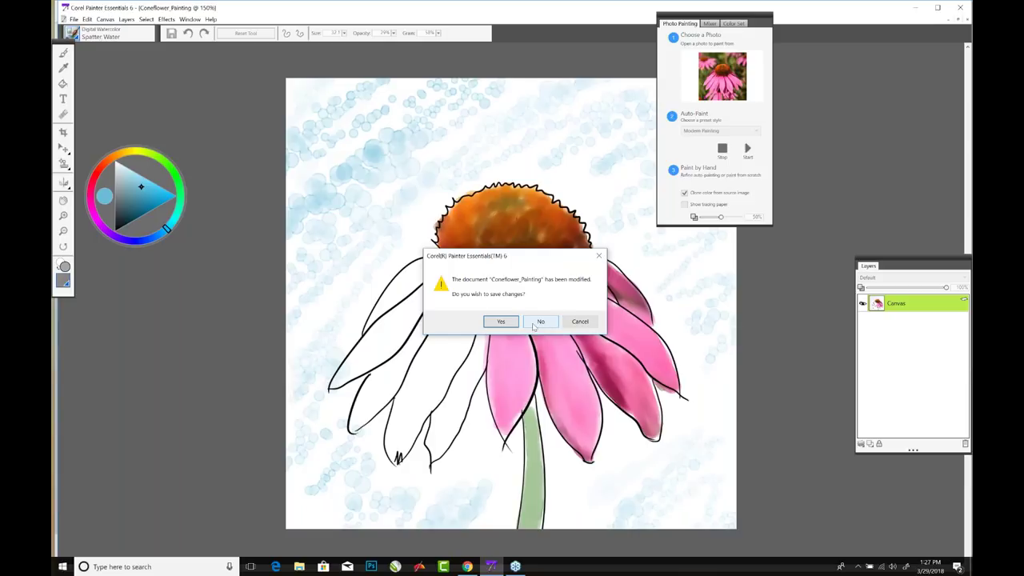
pyautogui.click(539, 323)
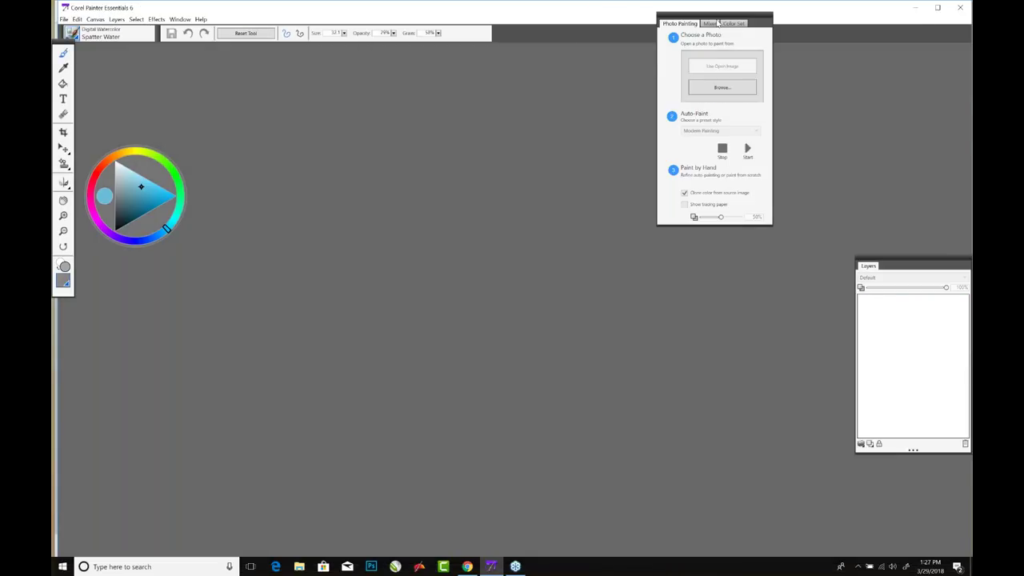
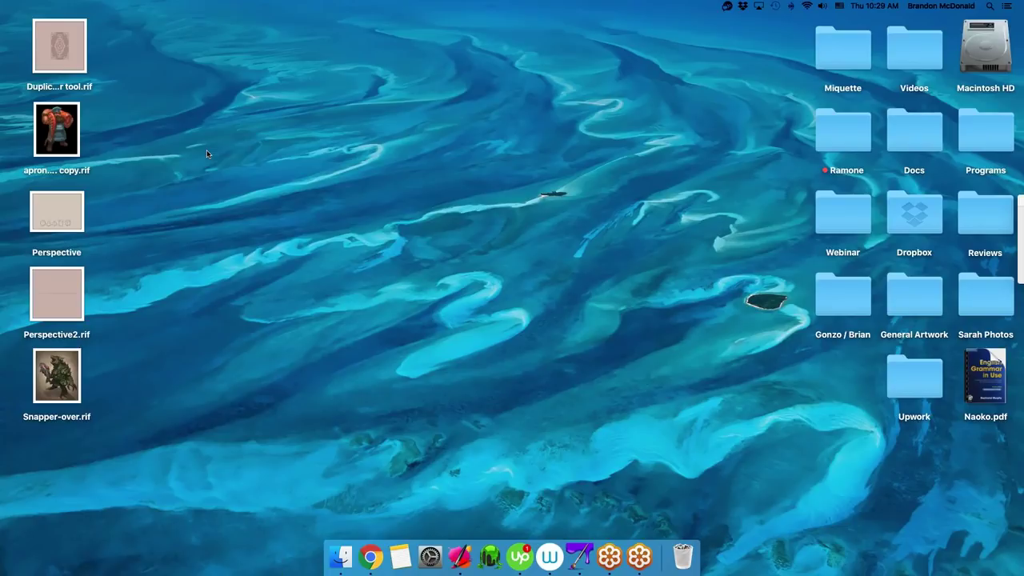
# - Open Duplicator tool.rif from the desktop in Painter Essentials 6 and enlarge its window to show the whole canvas
pyautogui.rightClick(59, 52)
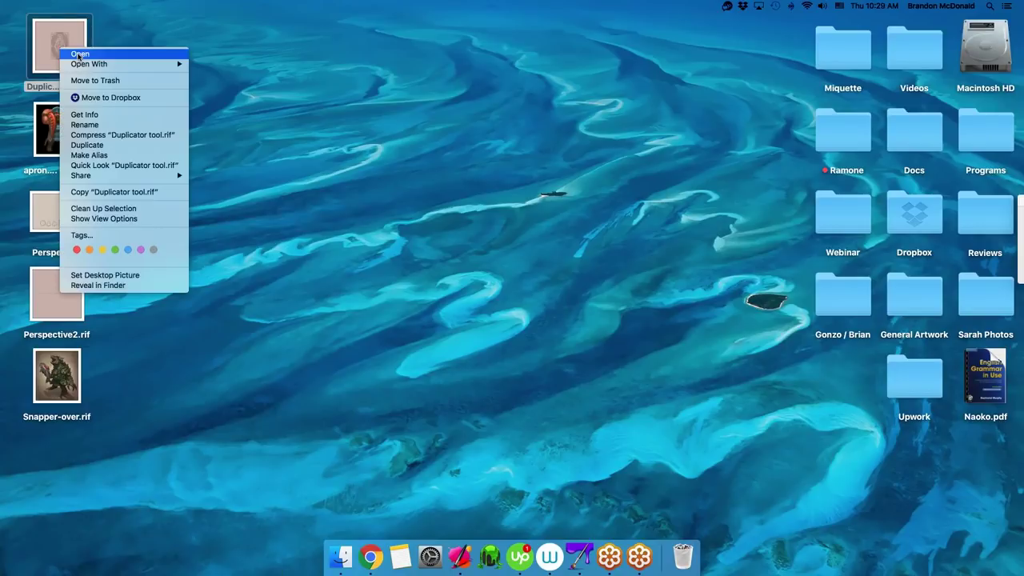
pyautogui.moveTo(101, 67)
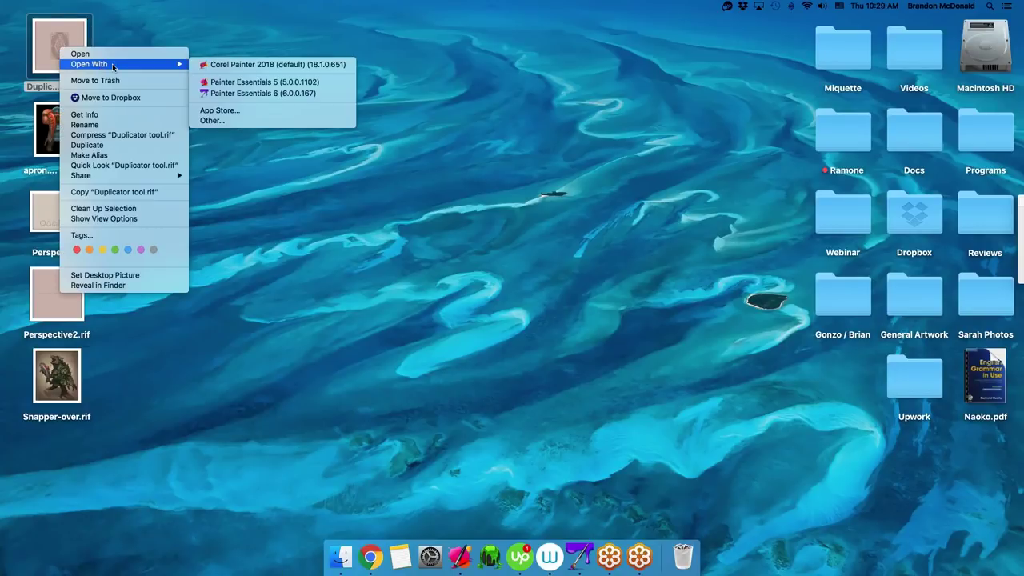
pyautogui.click(258, 93)
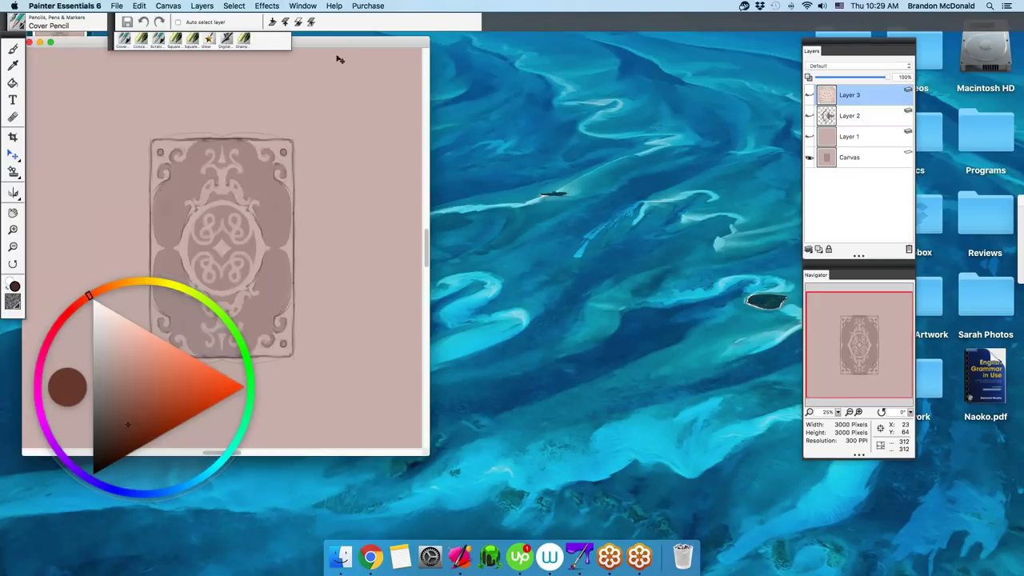
pyautogui.moveTo(355, 46); pyautogui.dragTo(469, 39)
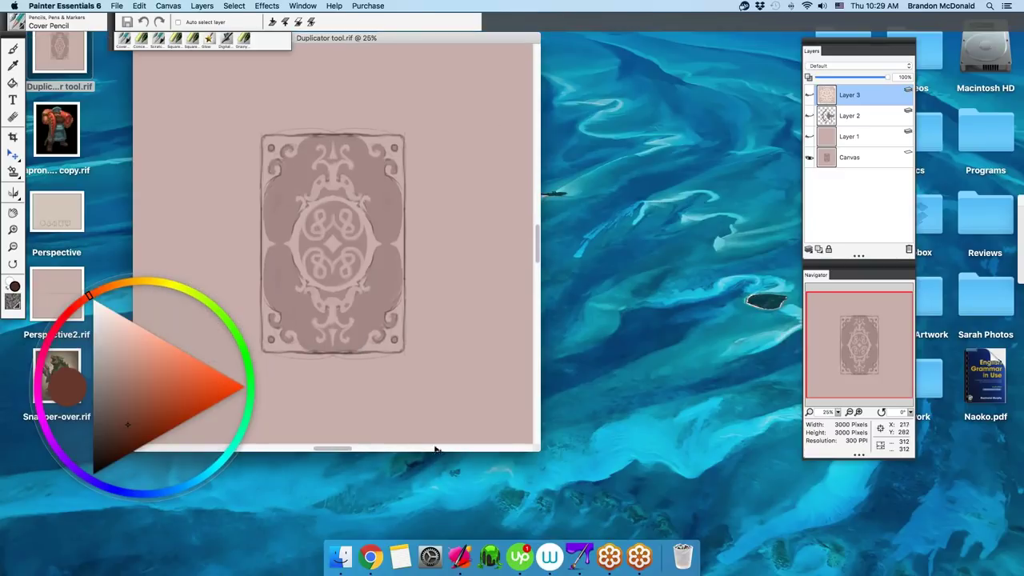
pyautogui.moveTo(539, 445)
pyautogui.mouseDown()
pyautogui.moveTo(719, 481)
pyautogui.moveTo(880, 493)
pyautogui.mouseUp()
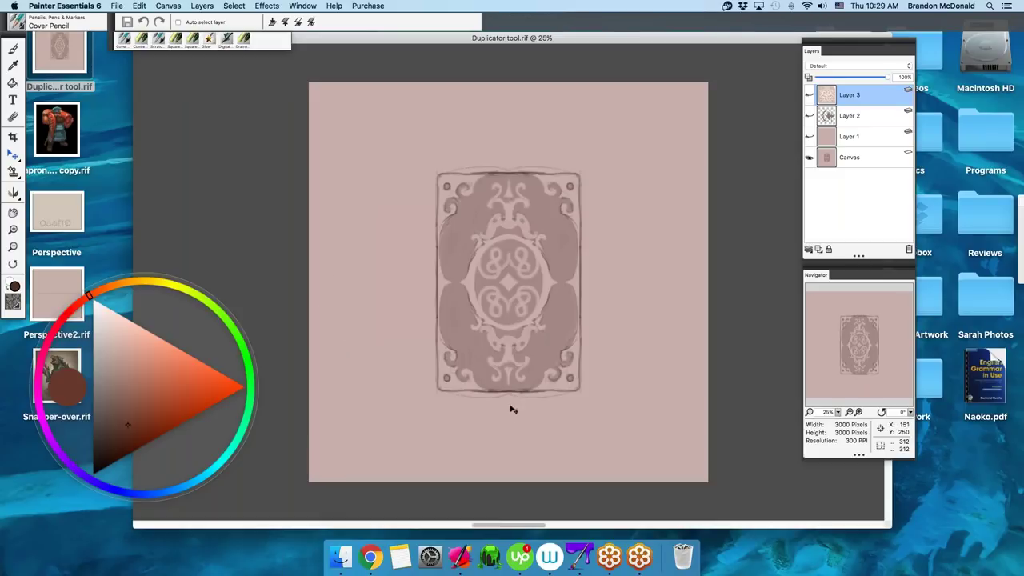
# - Show Layer 1 over the card drawing, add a new layer on top and move the layer list clear of the document
pyautogui.click(136, 41)
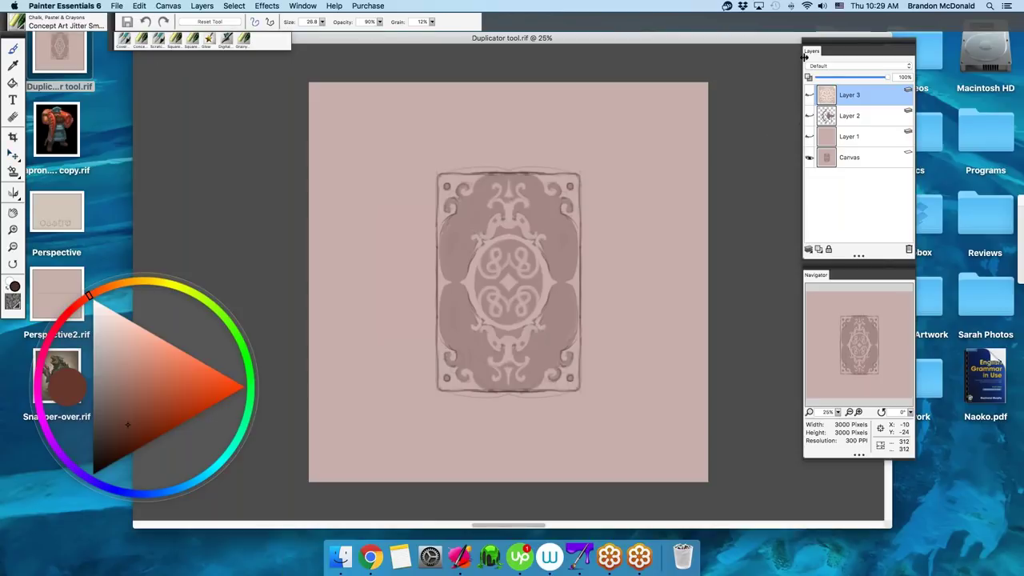
pyautogui.click(810, 157)
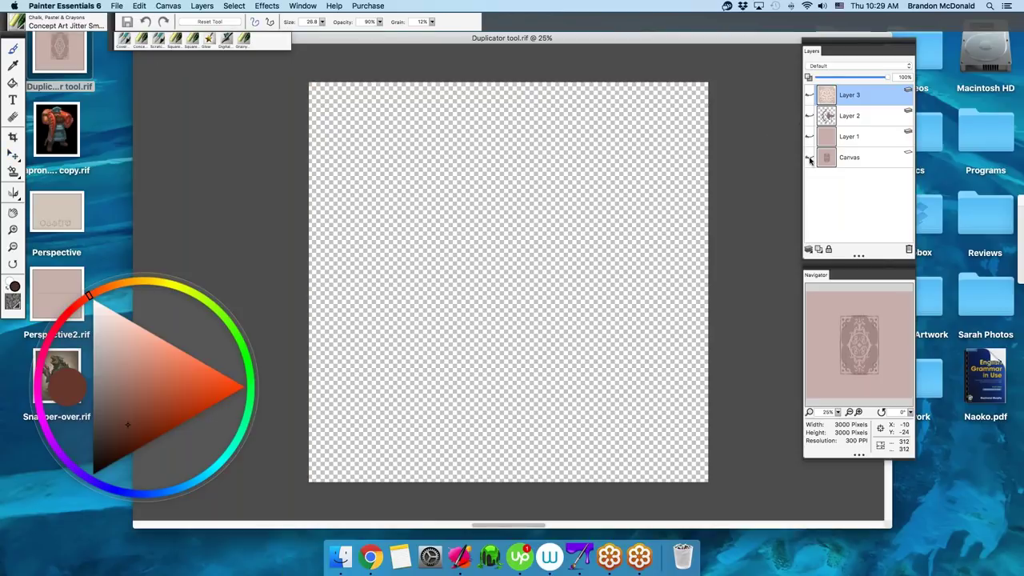
pyautogui.click(809, 157)
pyautogui.click(809, 137)
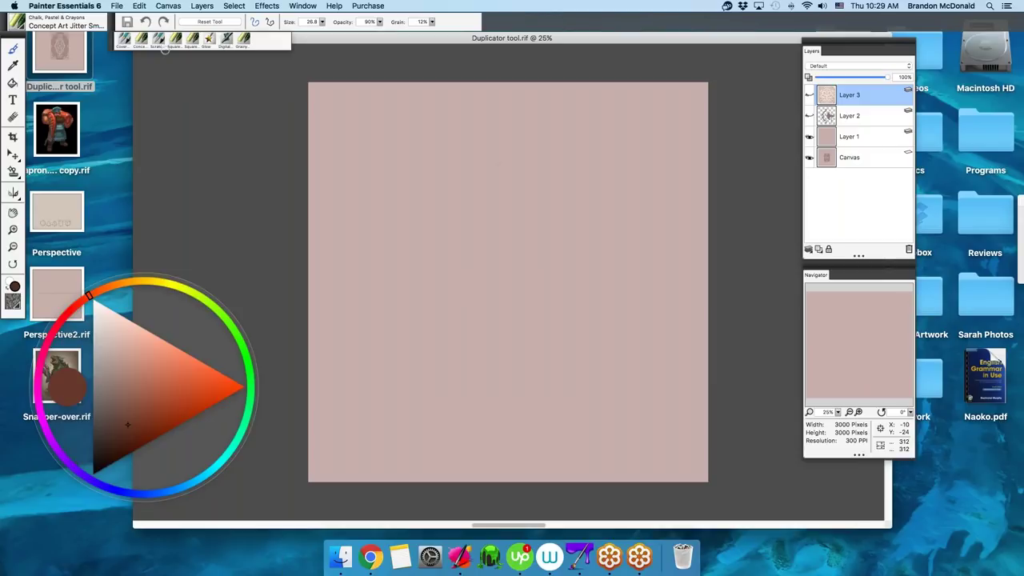
pyautogui.click(203, 6)
pyautogui.click(216, 19)
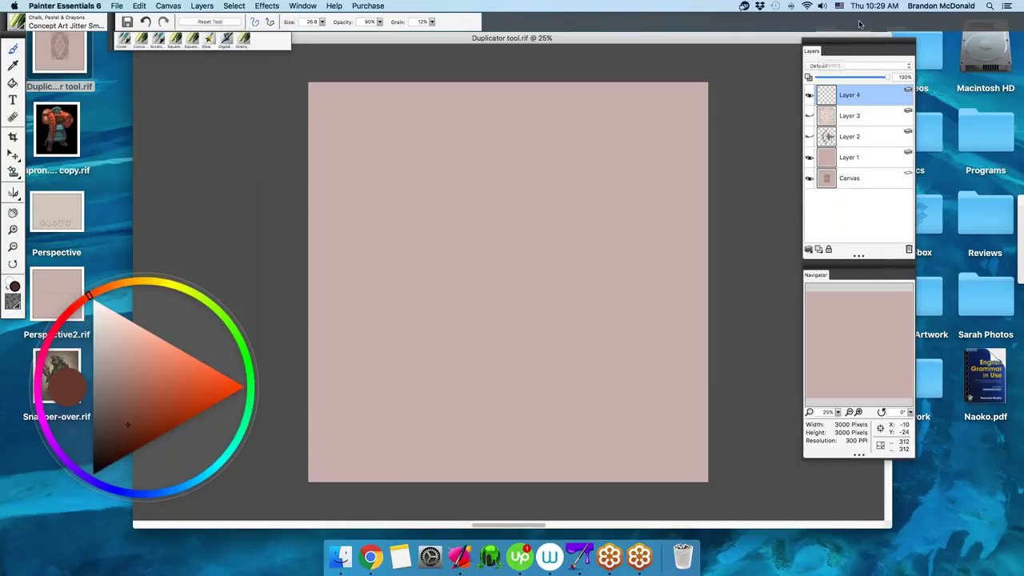
pyautogui.moveTo(862, 35); pyautogui.dragTo(911, 35)
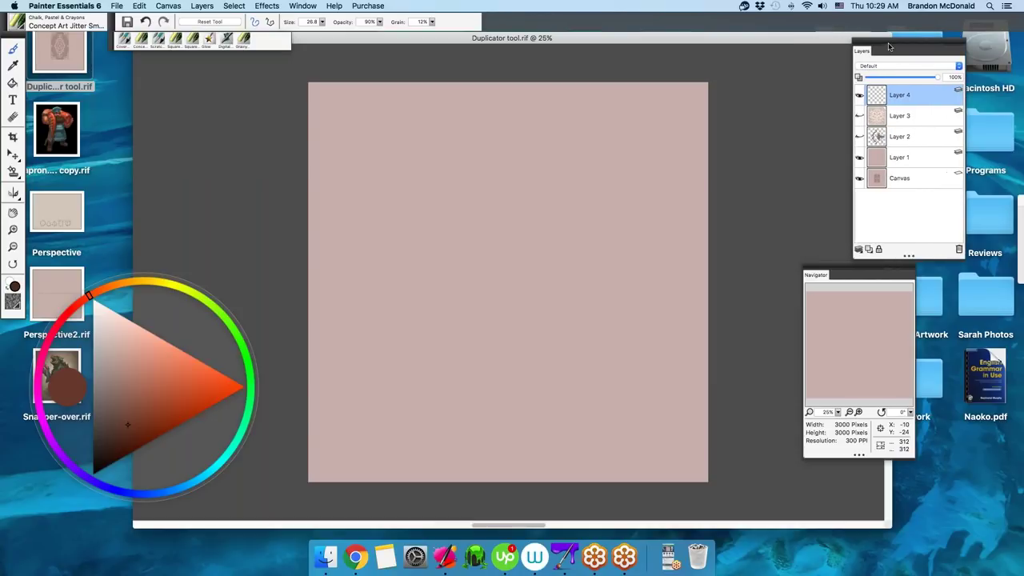
# - Choose the Cover Pencil brush and reduce its size to 24.3
pyautogui.click(128, 39)
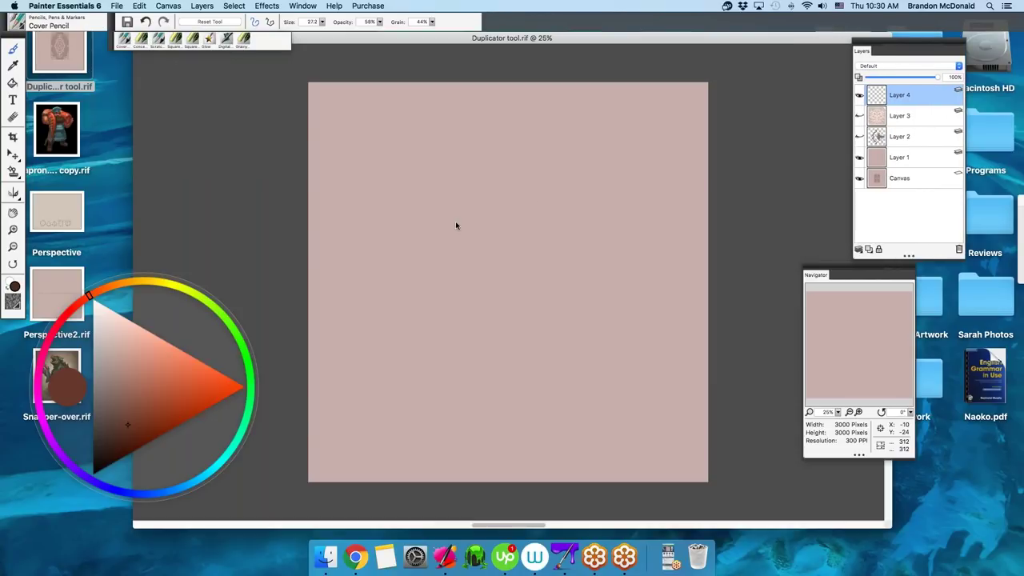
pyautogui.press('[')
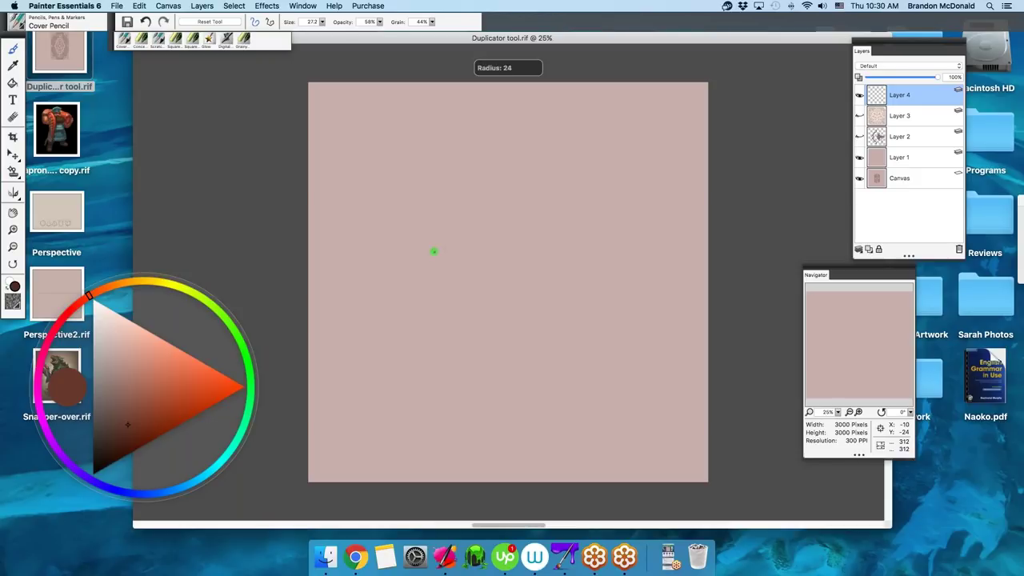
pyautogui.moveTo(437, 149); pyautogui.dragTo(428, 303)
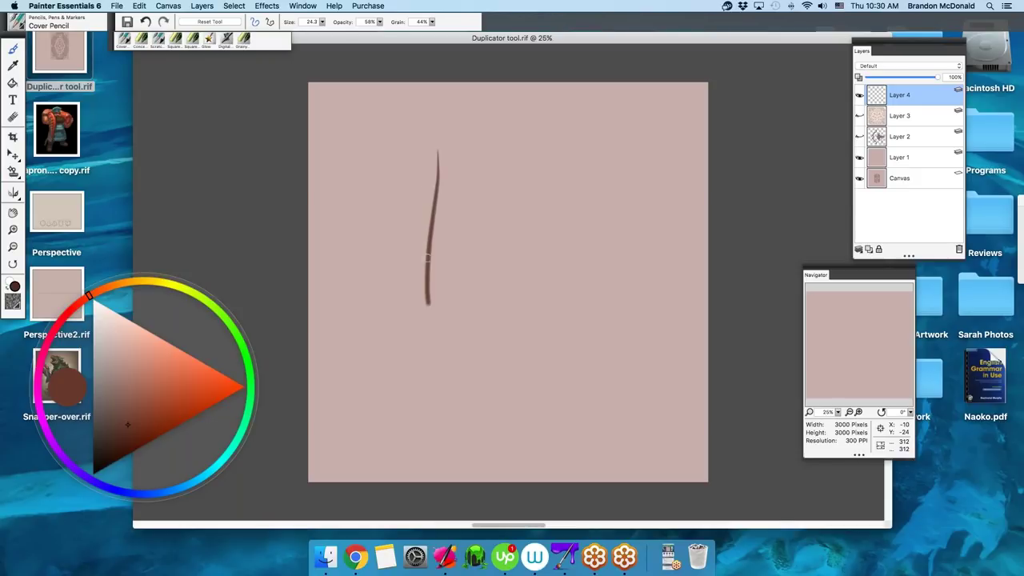
pyautogui.moveTo(480, 147); pyautogui.dragTo(480, 277)
pyautogui.press('super+z')
pyautogui.press('super+z')
# - Draw a vertical, a horizontal and a diagonal straight line crossing each other in the upper part of the canvas
pyautogui.moveTo(430, 123); pyautogui.dragTo(430, 298)
pyautogui.moveTo(341, 204)
pyautogui.mouseDown()
pyautogui.moveTo(518, 226)
pyautogui.moveTo(549, 205)
pyautogui.mouseUp()
pyautogui.moveTo(379, 259); pyautogui.dragTo(477, 163)
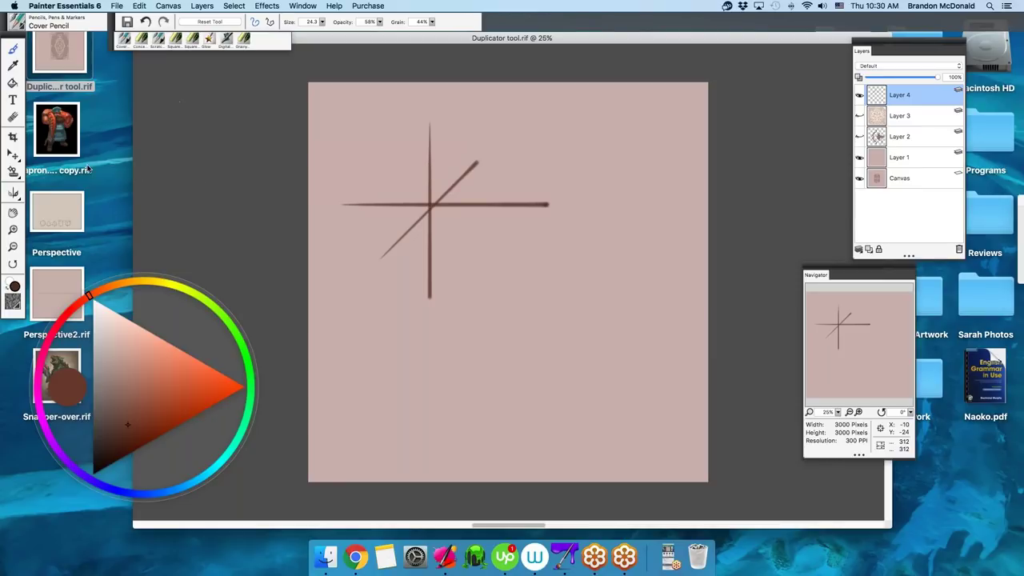
# - Lasso a freehand area around the lines' crossing point and try moving it downward with the Transform tool
pyautogui.click(13, 154)
pyautogui.moveTo(13, 154); pyautogui.dragTo(80, 159)
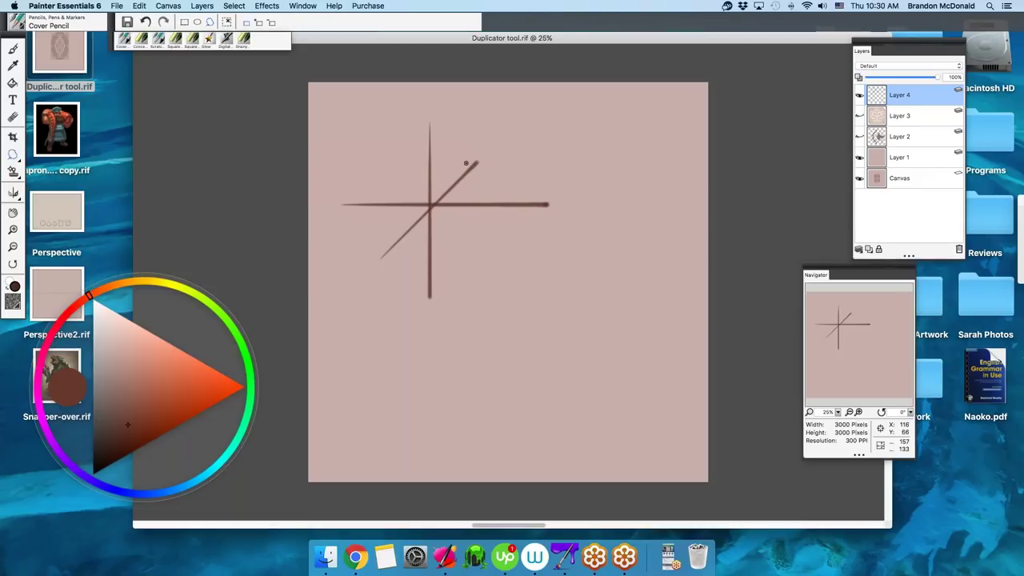
pyautogui.moveTo(445, 137)
pyautogui.mouseDown()
pyautogui.moveTo(408, 124)
pyautogui.moveTo(412, 184)
pyautogui.moveTo(437, 226)
pyautogui.moveTo(482, 206)
pyautogui.moveTo(466, 150)
pyautogui.moveTo(436, 120)
pyautogui.mouseUp()
pyautogui.click(13, 154)
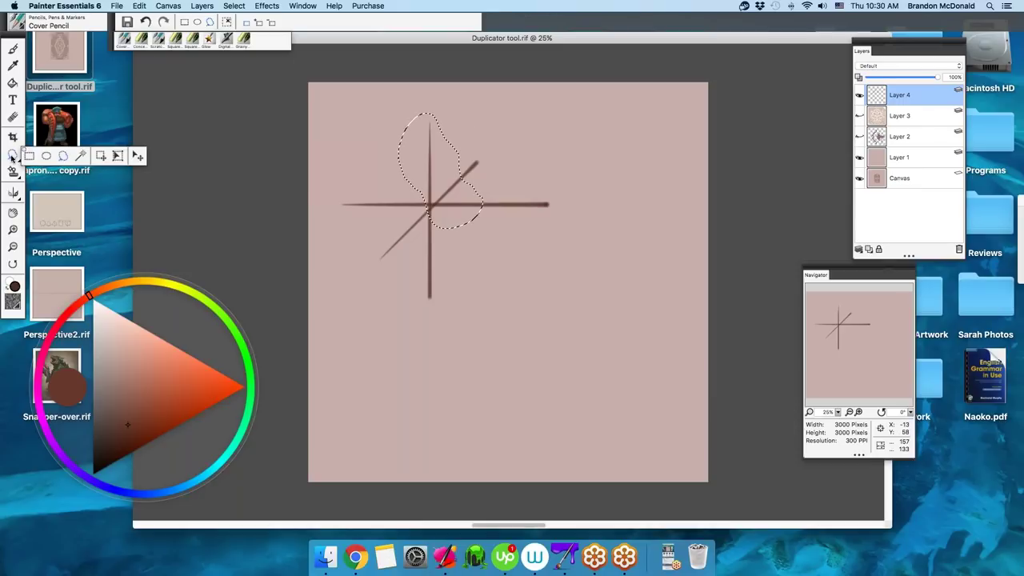
pyautogui.click(116, 156)
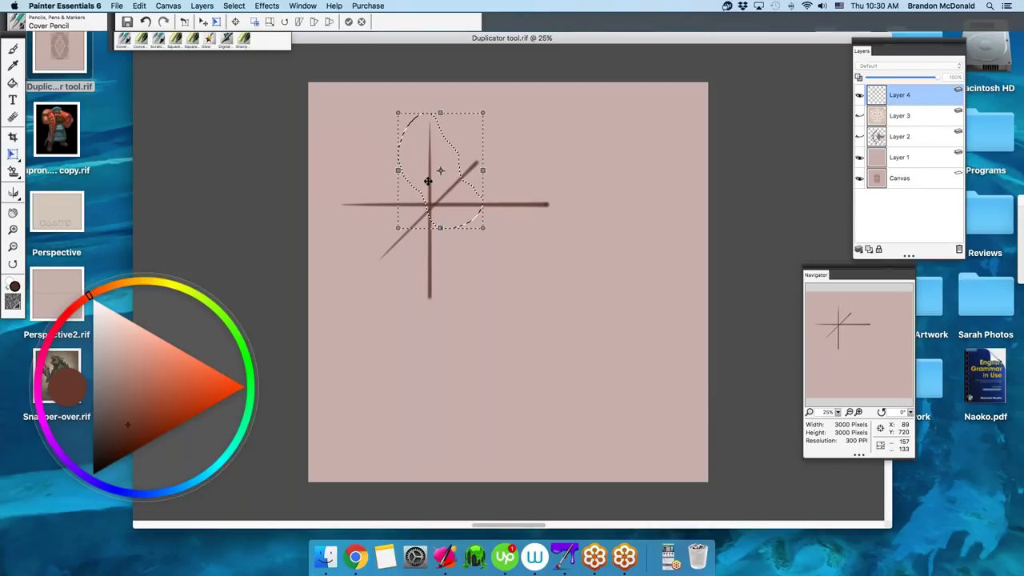
pyautogui.moveTo(431, 168)
pyautogui.mouseDown()
pyautogui.moveTo(430, 237)
pyautogui.moveTo(439, 165)
pyautogui.moveTo(433, 243)
pyautogui.moveTo(433, 221)
pyautogui.moveTo(473, 229)
pyautogui.moveTo(469, 243)
pyautogui.moveTo(444, 248)
pyautogui.moveTo(441, 231)
pyautogui.moveTo(440, 240)
pyautogui.mouseUp()
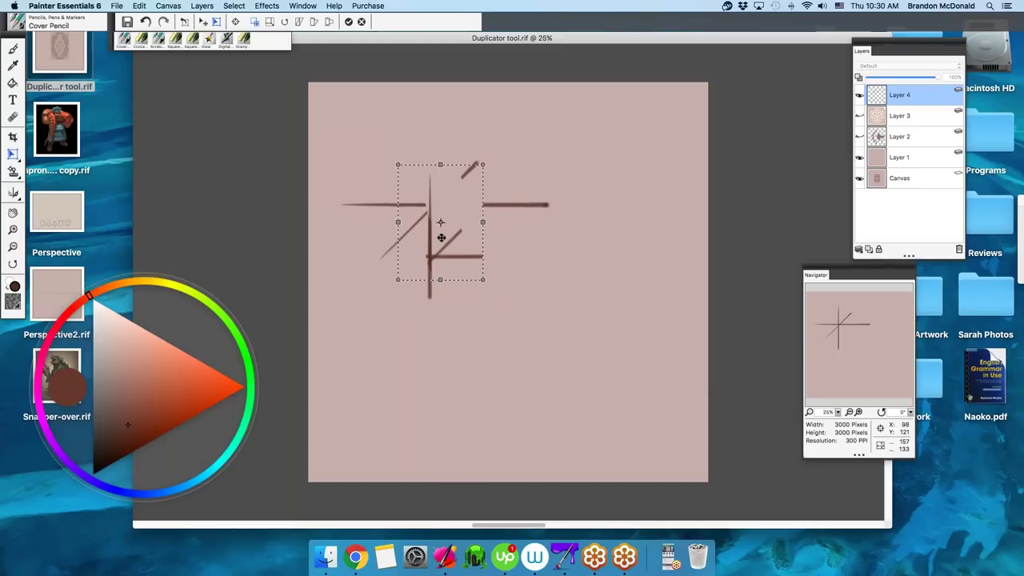
pyautogui.click(361, 22)
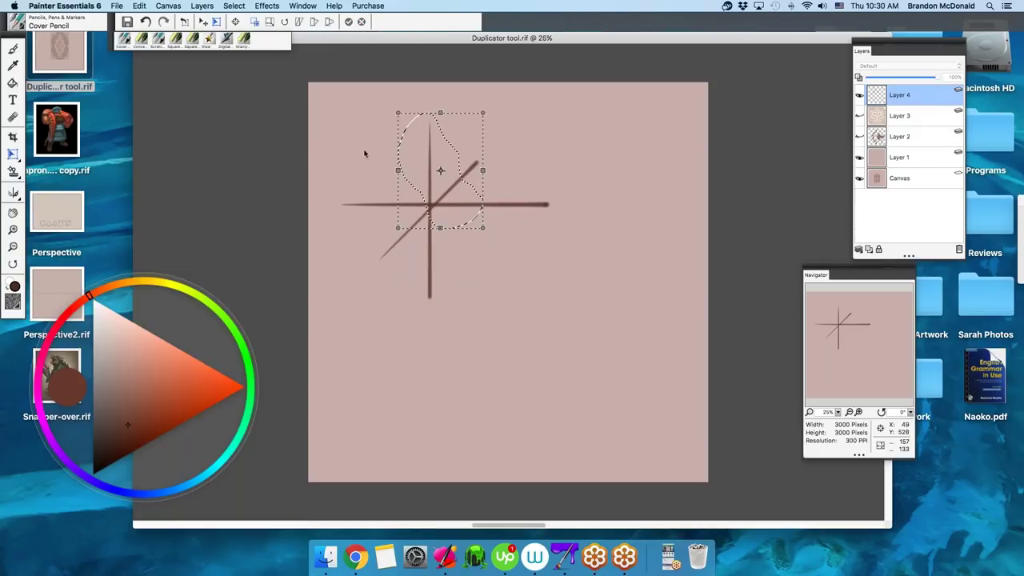
# - Return to the brush and clear the lassoed selection
pyautogui.press('b')
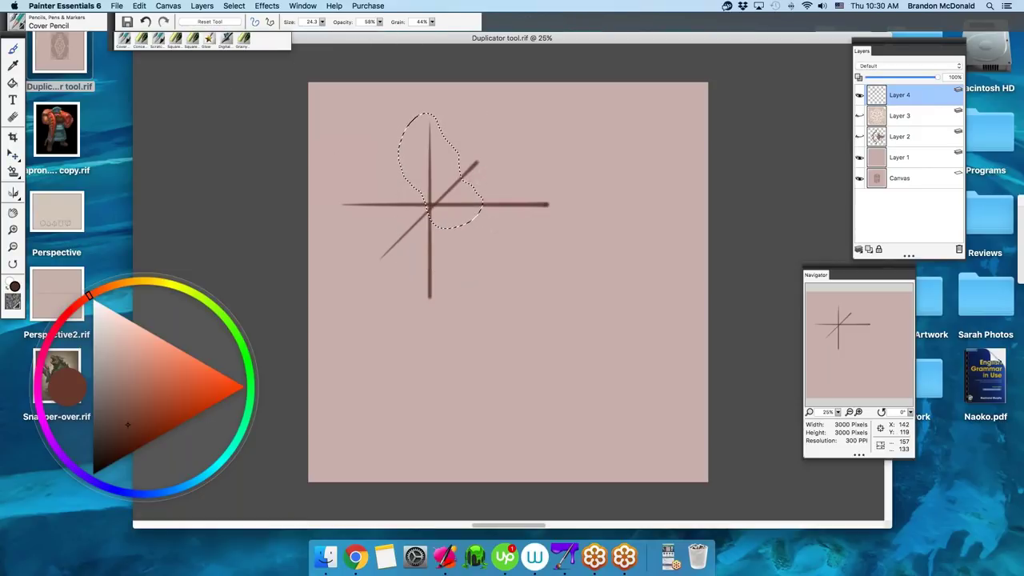
pyautogui.click(267, 6)
pyautogui.moveTo(234, 7)
pyautogui.click(240, 28)
# - Scribble zigzag strokes beside the crossing lines and erase most of the lines, alternating between the brush and the eraser
pyautogui.press('e')
pyautogui.moveTo(456, 204)
pyautogui.mouseDown()
pyautogui.moveTo(425, 168)
pyautogui.moveTo(390, 200)
pyautogui.moveTo(438, 261)
pyautogui.moveTo(458, 192)
pyautogui.moveTo(438, 206)
pyautogui.moveTo(434, 324)
pyautogui.moveTo(495, 234)
pyautogui.moveTo(544, 253)
pyautogui.mouseUp()
pyautogui.press('b')
pyautogui.press('e')
pyautogui.moveTo(487, 189)
pyautogui.mouseDown()
pyautogui.moveTo(431, 288)
pyautogui.moveTo(435, 245)
pyautogui.mouseUp()
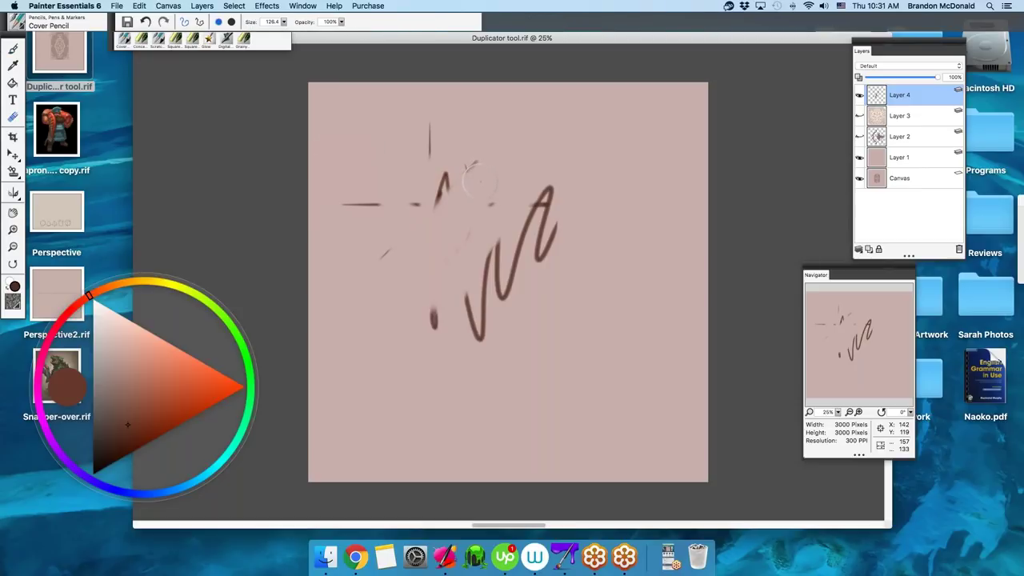
# - Draw a star-like figure from straight line strokes, a separate diagonal across it and an open five-segment outline below it
pyautogui.press('b')
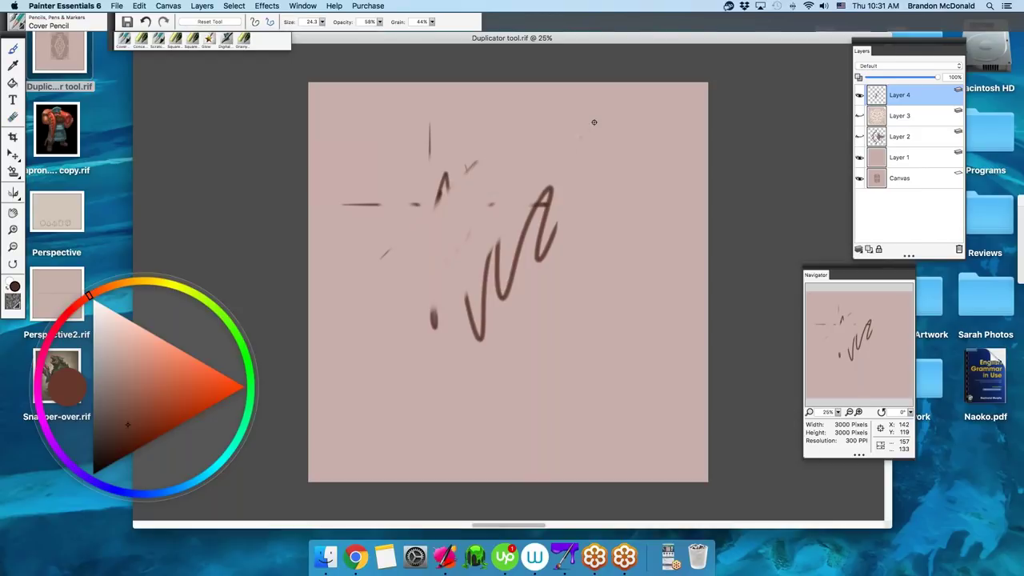
pyautogui.click(549, 314)
pyautogui.click(490, 169)
pyautogui.click(663, 190)
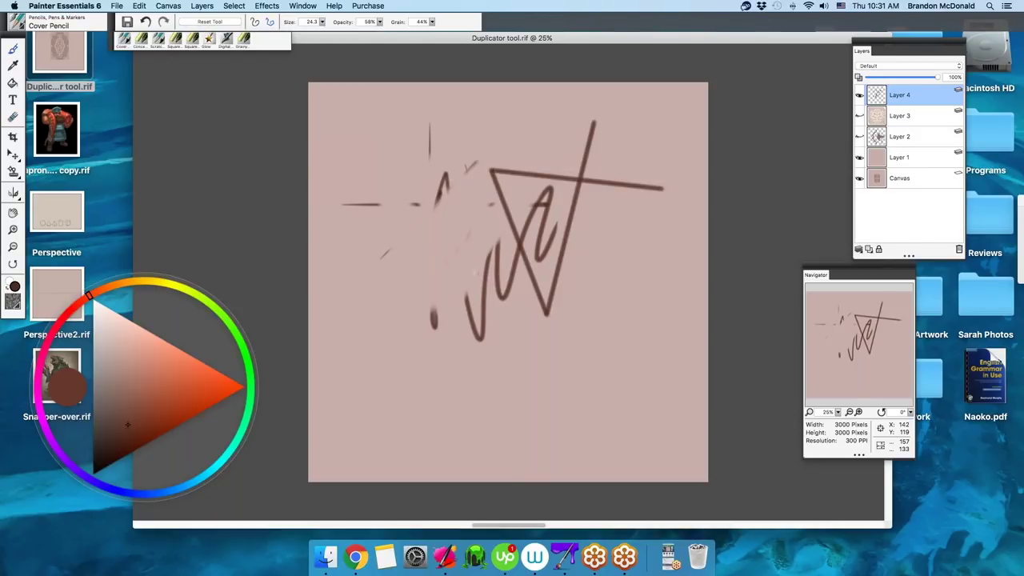
pyautogui.click(478, 274)
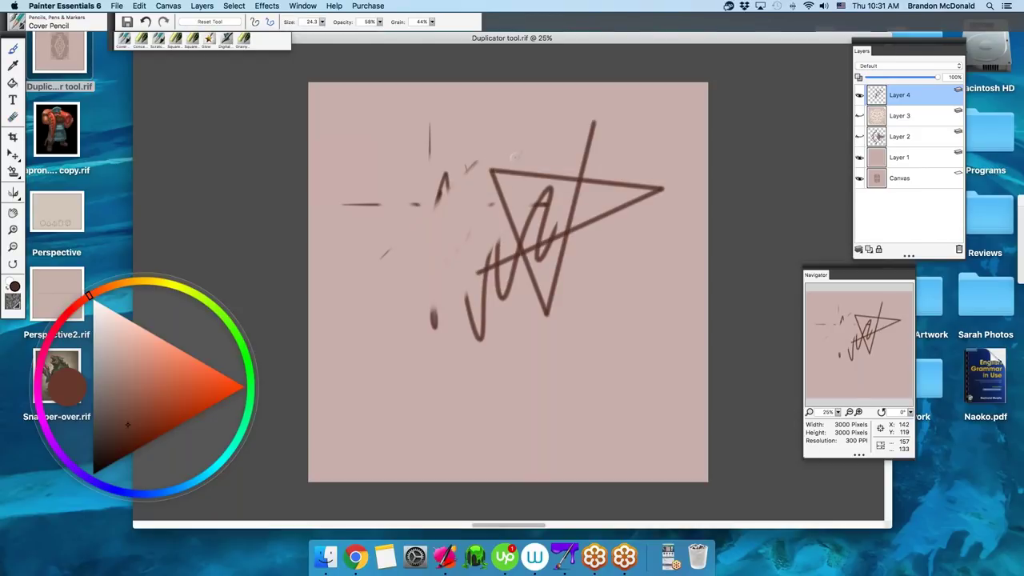
pyautogui.moveTo(522, 136); pyautogui.dragTo(604, 269)
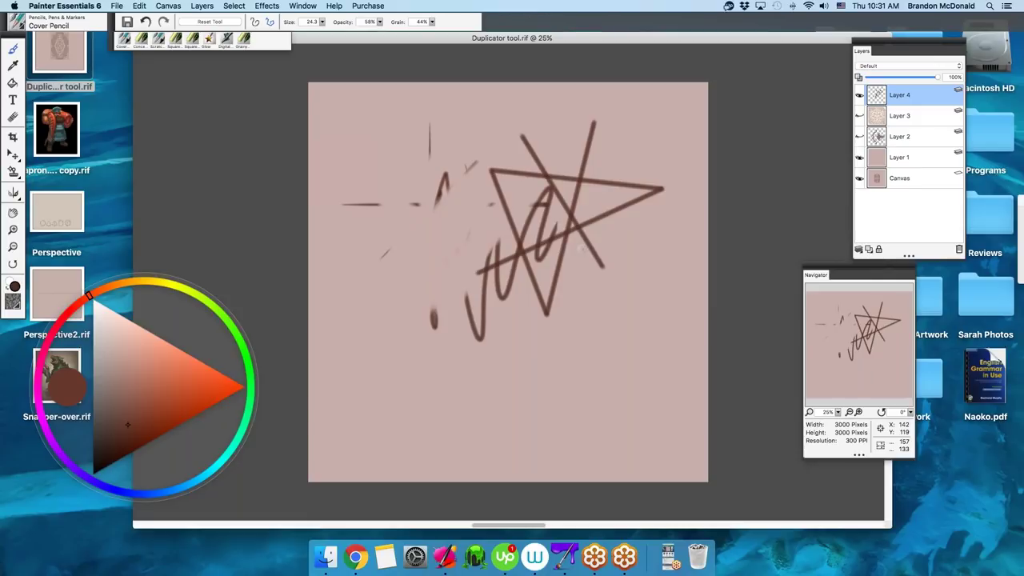
pyautogui.moveTo(575, 359)
pyautogui.mouseDown()
pyautogui.moveTo(493, 349)
pyautogui.moveTo(561, 332)
pyautogui.moveTo(604, 337)
pyautogui.moveTo(615, 386)
pyautogui.mouseUp()
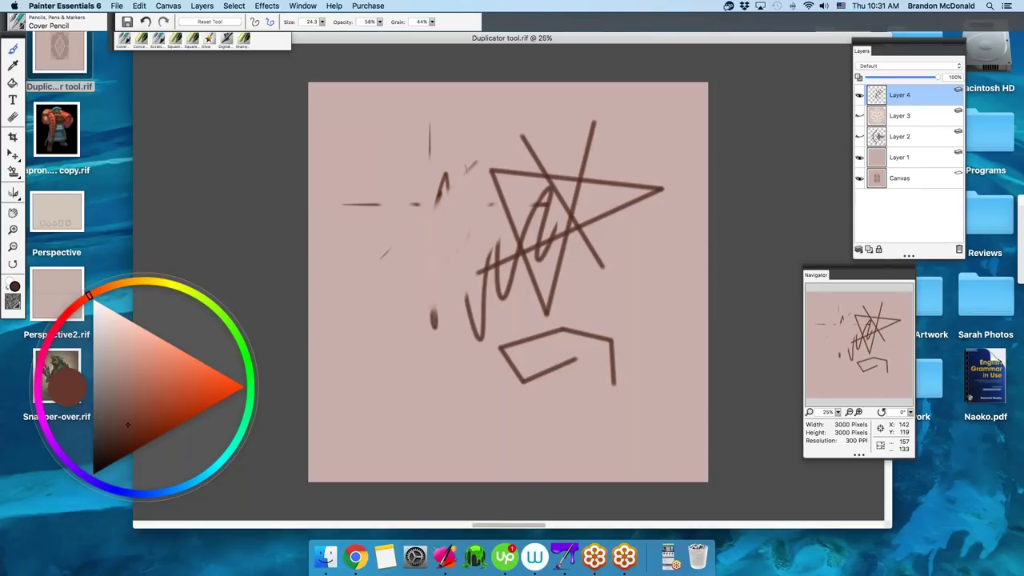
# - Enlarge the Cover Pencil to 189.7, sample the light pink of the canvas and paint over the leftover marks
pyautogui.moveTo(414, 270)
pyautogui.mouseDown()
pyautogui.moveTo(464, 278)
pyautogui.moveTo(440, 274)
pyautogui.moveTo(458, 280)
pyautogui.moveTo(432, 234)
pyautogui.moveTo(433, 321)
pyautogui.mouseUp()
pyautogui.keyDown('alt'); pyautogui.click(433, 234); pyautogui.keyUp('alt')
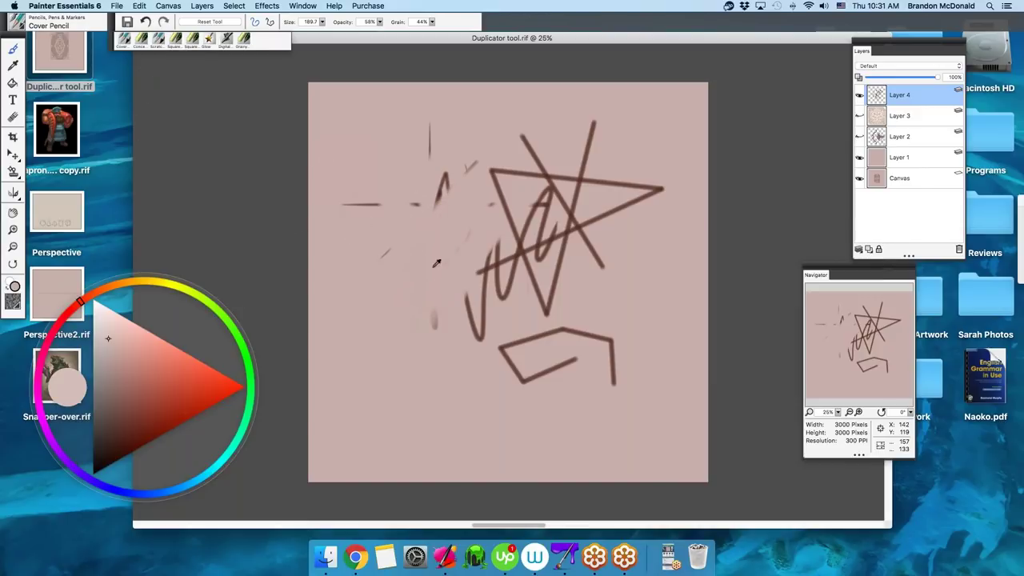
pyautogui.moveTo(446, 263)
pyautogui.mouseDown()
pyautogui.moveTo(480, 263)
pyautogui.moveTo(460, 307)
pyautogui.moveTo(469, 329)
pyautogui.moveTo(479, 309)
pyautogui.moveTo(466, 256)
pyautogui.moveTo(483, 256)
pyautogui.moveTo(430, 270)
pyautogui.moveTo(414, 231)
pyautogui.moveTo(432, 264)
pyautogui.moveTo(418, 256)
pyautogui.moveTo(401, 316)
pyautogui.moveTo(472, 320)
pyautogui.moveTo(457, 312)
pyautogui.mouseUp()
# - Paint a soft dark brown blob next to the star and scribble over it with dark and light tones sampled from the canvas
pyautogui.click(121, 410)
pyautogui.keyDown('alt'); pyautogui.click(466, 256); pyautogui.keyUp('alt')
pyautogui.keyDown('alt'); pyautogui.click(458, 207); pyautogui.keyUp('alt')
pyautogui.keyDown('alt'); pyautogui.click(423, 242); pyautogui.keyUp('alt')
pyautogui.keyDown('alt'); pyautogui.click(411, 268); pyautogui.keyUp('alt')
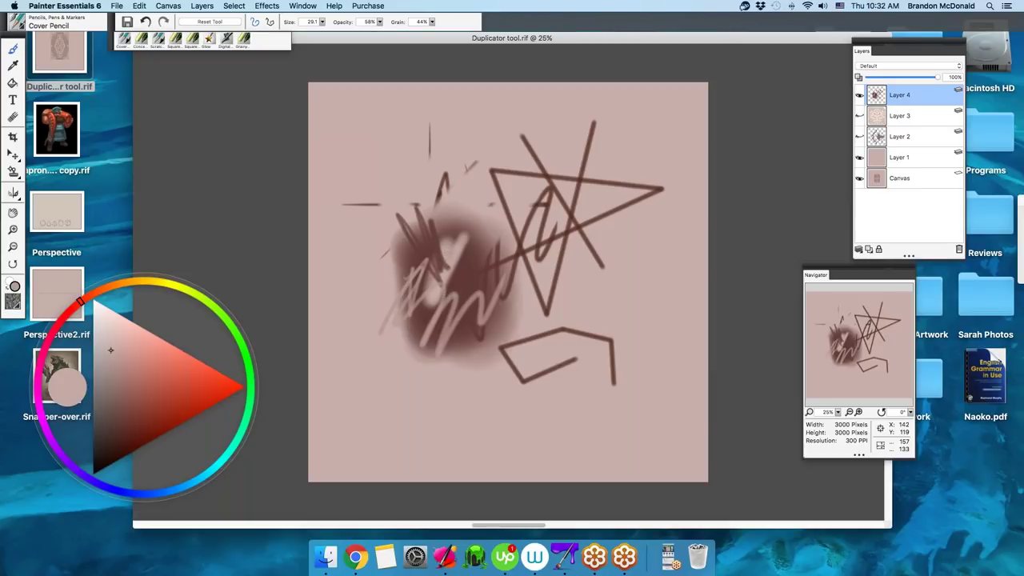
# - Sample brown tones from the painted blob and rotate the canvas view to 326°
pyautogui.keyDown('alt'); pyautogui.click(472, 271); pyautogui.keyUp('alt')
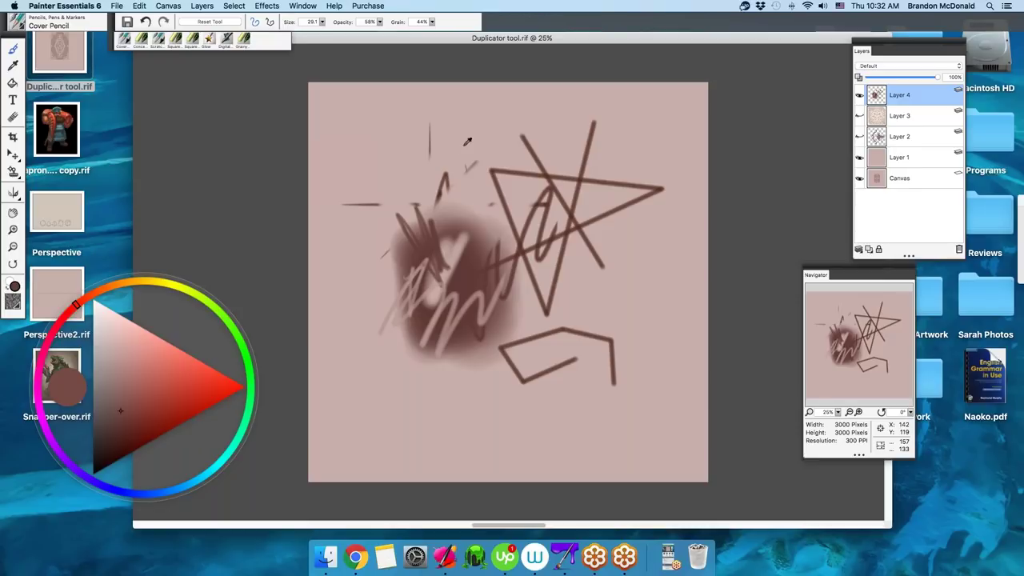
pyautogui.keyDown('alt'); pyautogui.click(472, 223); pyautogui.keyUp('alt')
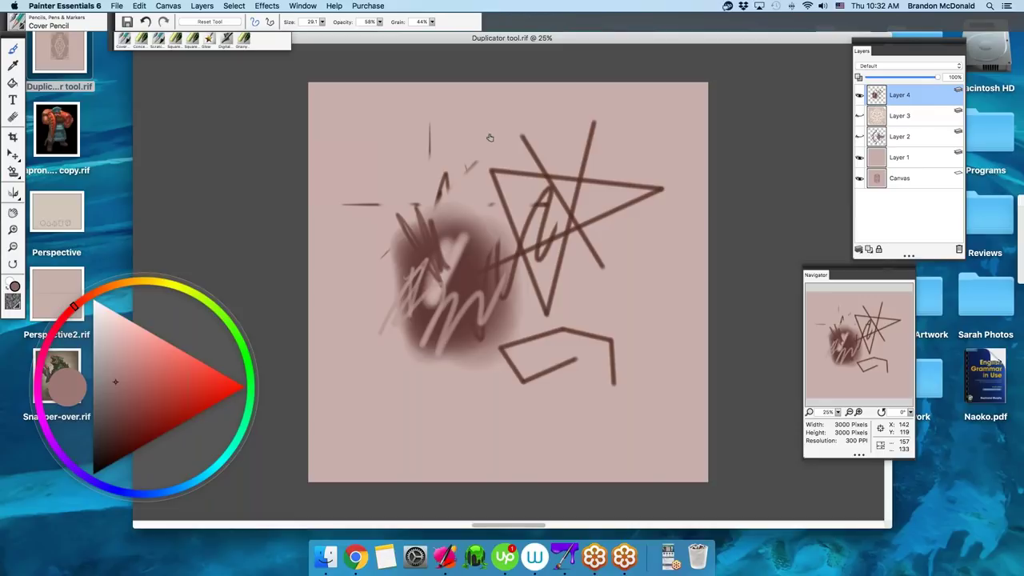
pyautogui.moveTo(491, 129)
pyautogui.mouseDown()
pyautogui.moveTo(594, 176)
pyautogui.moveTo(619, 269)
pyautogui.moveTo(576, 337)
pyautogui.moveTo(497, 341)
pyautogui.moveTo(449, 286)
pyautogui.moveTo(513, 342)
pyautogui.moveTo(494, 244)
pyautogui.mouseUp()
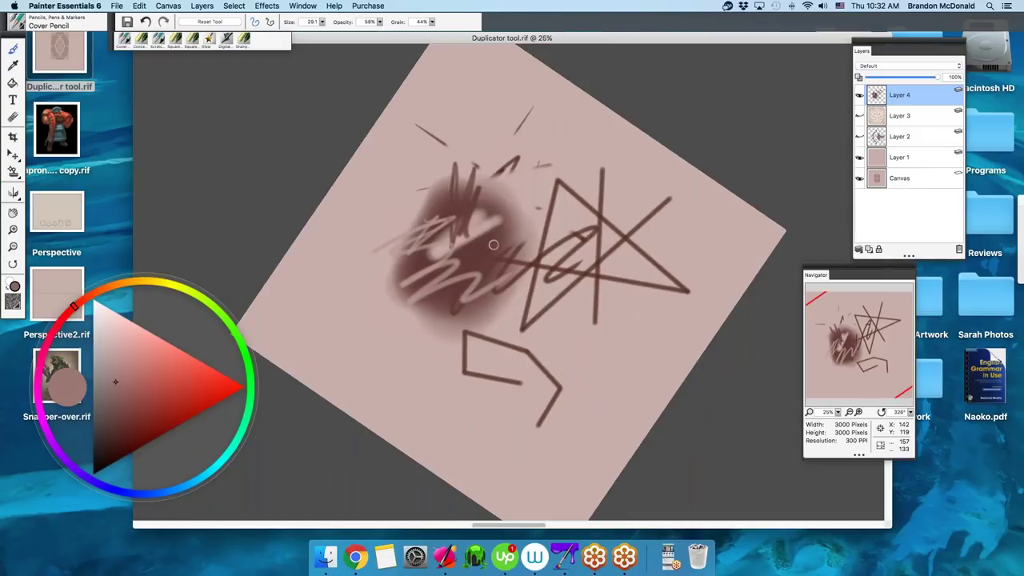
# - Reset the canvas rotation to 0°, sample the dark brown of the blob and draw thin curved strokes above it
pyautogui.click(493, 225)
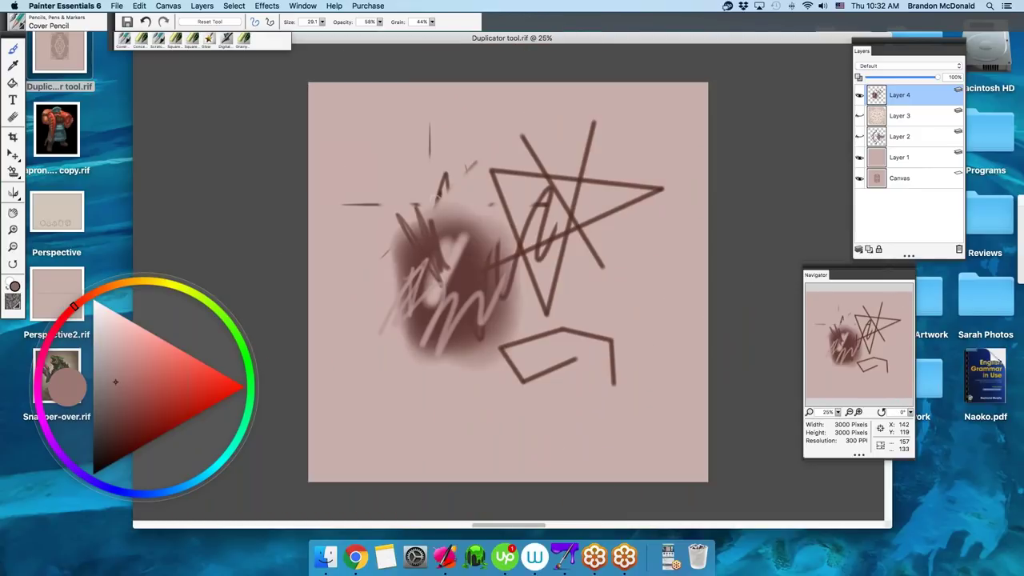
pyautogui.keyDown('alt'); pyautogui.click(416, 264); pyautogui.keyUp('alt')
pyautogui.moveTo(492, 145); pyautogui.dragTo(478, 237)
pyautogui.moveTo(483, 116)
pyautogui.mouseDown()
pyautogui.moveTo(441, 192)
pyautogui.moveTo(472, 224)
pyautogui.mouseUp()
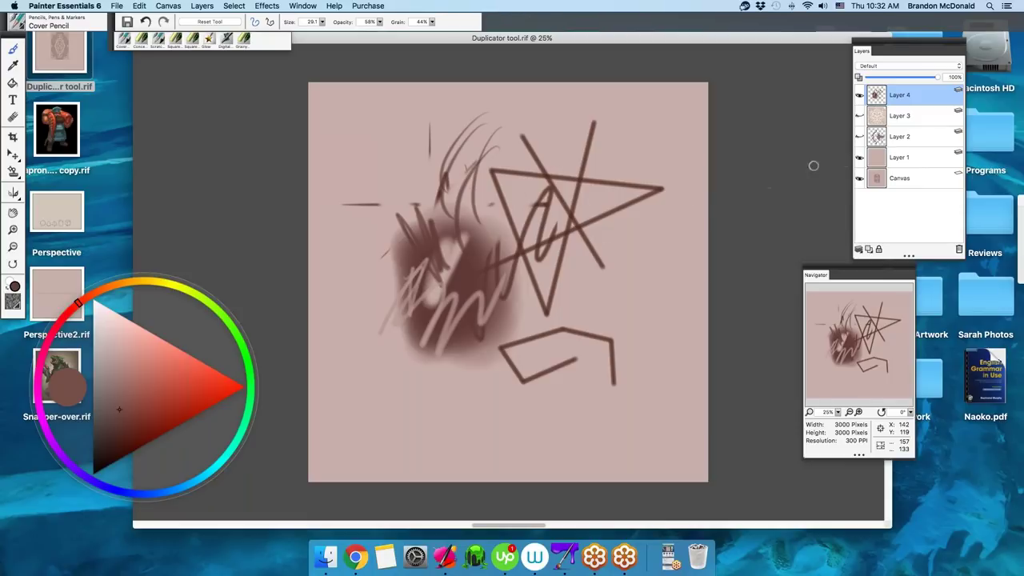
# - Delete the scribbled Layer 4 and add a new empty layer above Layer 3
pyautogui.click(959, 250)
pyautogui.click(235, 5)
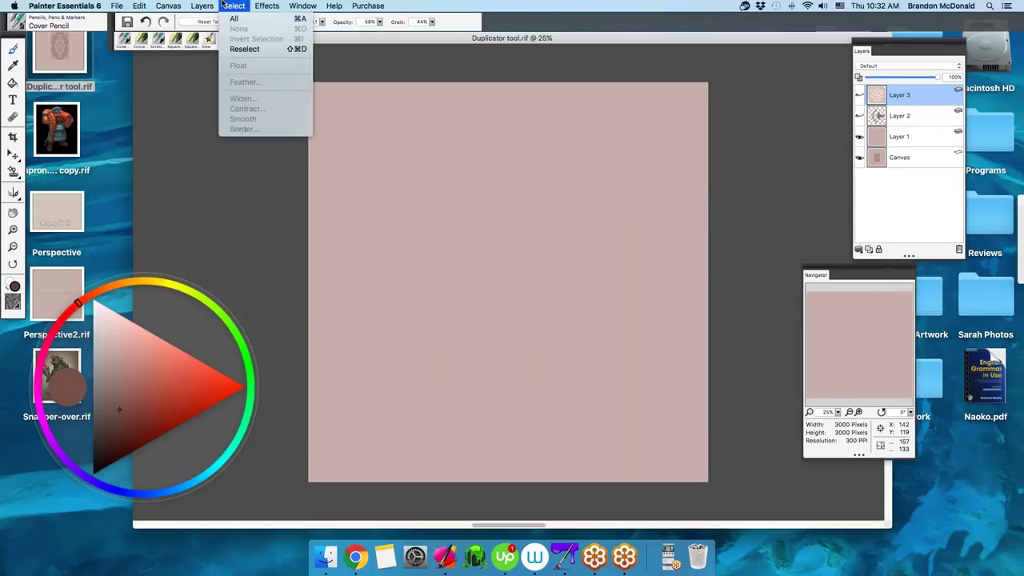
pyautogui.click(216, 25)
# - Draw two groups of curved dark brown strokes bowing away from each other across the upper half of the canvas
pyautogui.moveTo(491, 160); pyautogui.dragTo(469, 271)
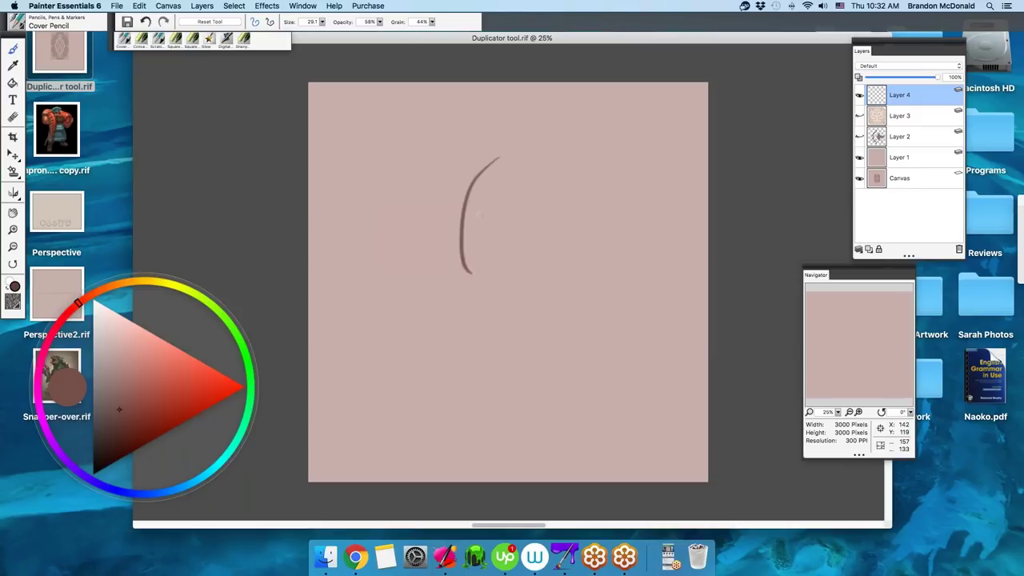
pyautogui.moveTo(468, 173)
pyautogui.mouseDown()
pyautogui.moveTo(447, 189)
pyautogui.moveTo(449, 250)
pyautogui.mouseUp()
pyautogui.moveTo(461, 153)
pyautogui.mouseDown()
pyautogui.moveTo(440, 243)
pyautogui.moveTo(458, 263)
pyautogui.mouseUp()
pyautogui.moveTo(528, 206)
pyautogui.mouseDown()
pyautogui.moveTo(550, 262)
pyautogui.moveTo(557, 232)
pyautogui.moveTo(578, 249)
pyautogui.mouseUp()
pyautogui.moveTo(556, 191)
pyautogui.mouseDown()
pyautogui.moveTo(557, 232)
pyautogui.moveTo(589, 252)
pyautogui.mouseUp()
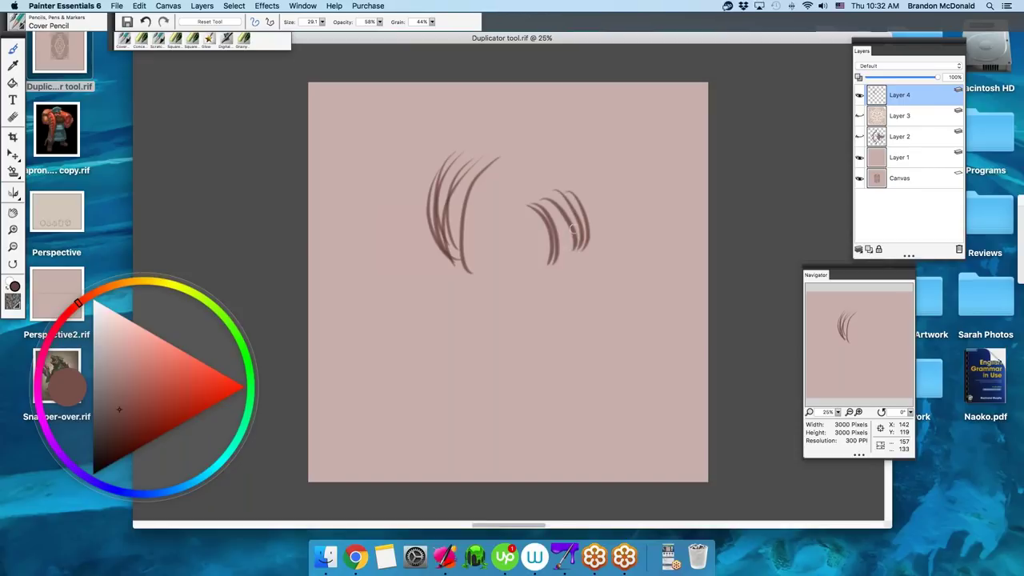
# - Rotate the canvas view and draw two more groups of curved strokes in the empty lower half of the page
pyautogui.moveTo(501, 186)
pyautogui.mouseDown()
pyautogui.moveTo(521, 144)
pyautogui.moveTo(623, 210)
pyautogui.moveTo(423, 284)
pyautogui.moveTo(444, 299)
pyautogui.mouseUp()
pyautogui.moveTo(444, 218); pyautogui.dragTo(464, 301)
pyautogui.moveTo(402, 202)
pyautogui.mouseDown()
pyautogui.moveTo(427, 183)
pyautogui.moveTo(417, 253)
pyautogui.moveTo(453, 280)
pyautogui.mouseUp()
pyautogui.moveTo(433, 202); pyautogui.dragTo(479, 269)
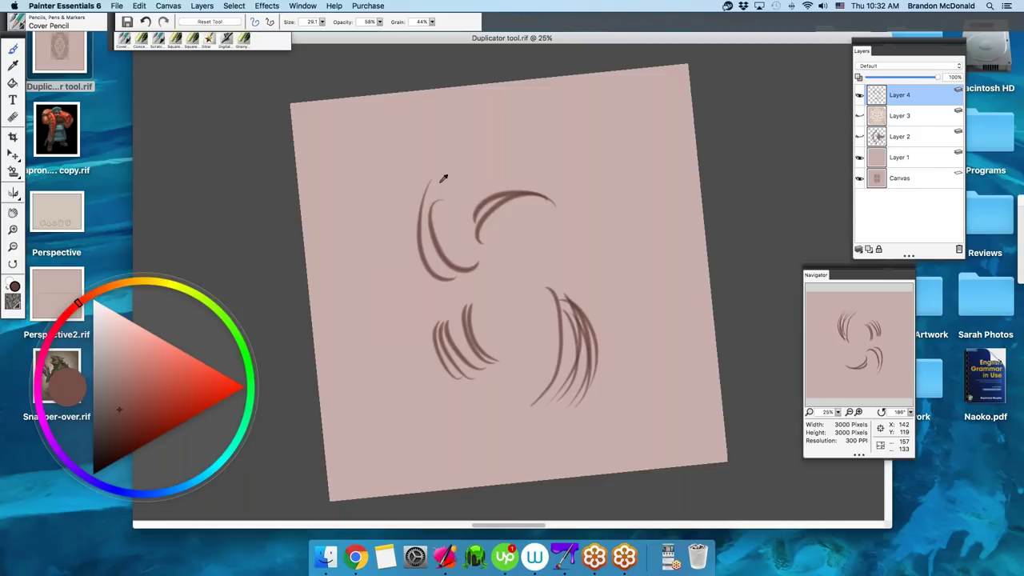
# - Rotate the canvas view to 50°, reset it to 0° and pan the page around the window
pyautogui.click(502, 161)
pyautogui.moveTo(507, 158); pyautogui.dragTo(480, 181)
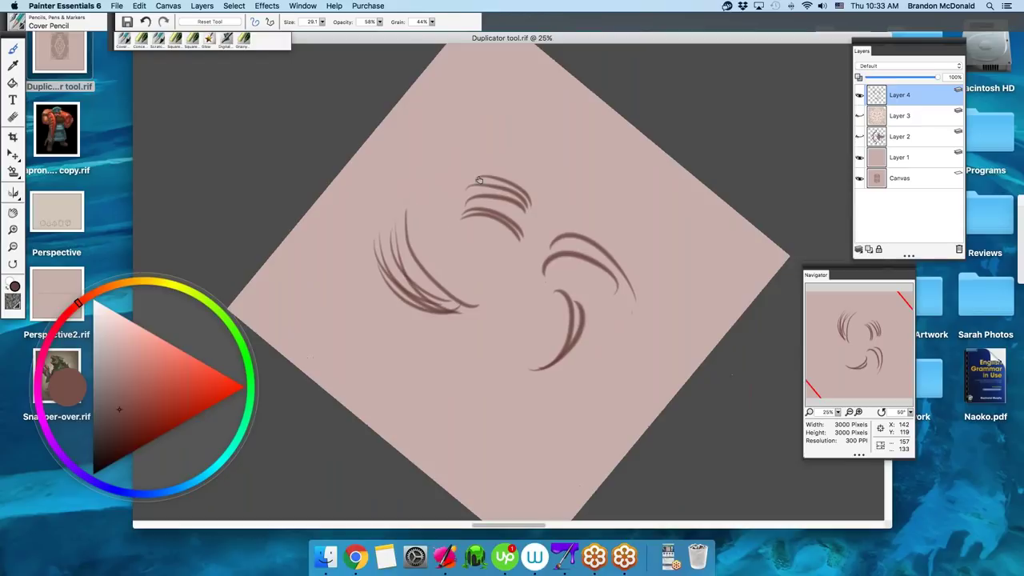
pyautogui.click(490, 180)
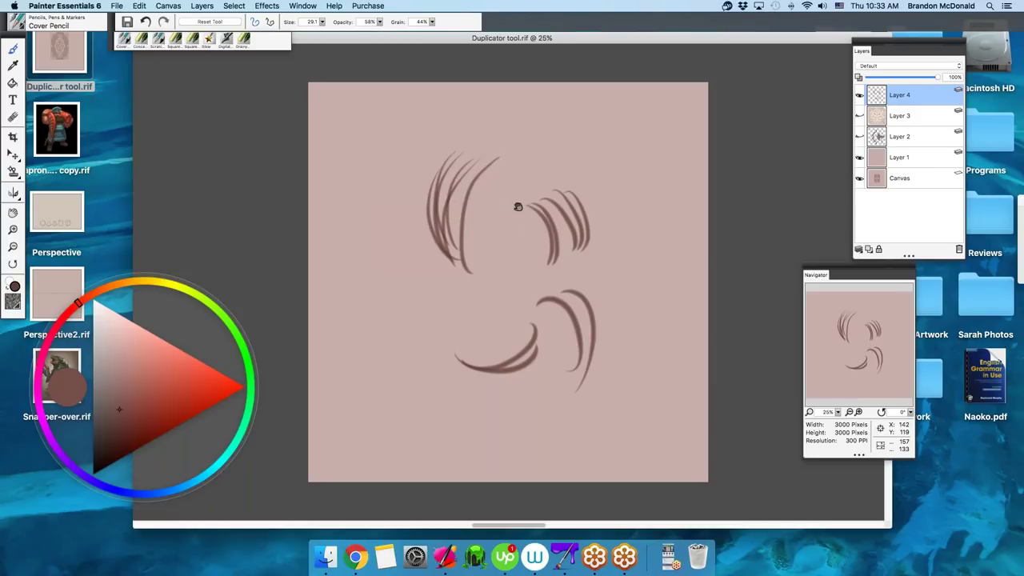
pyautogui.moveTo(517, 212); pyautogui.dragTo(524, 173)
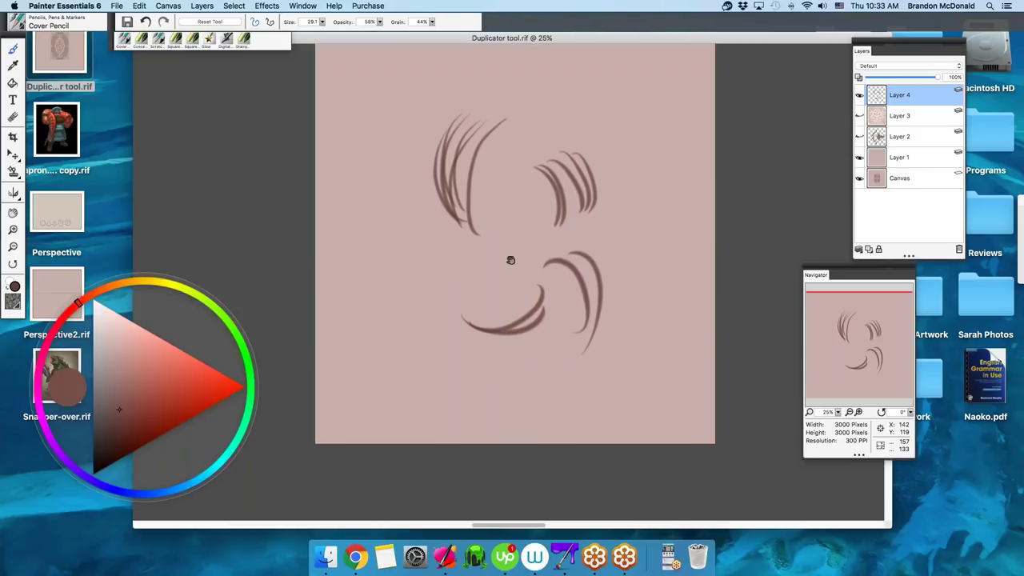
pyautogui.moveTo(539, 280)
pyautogui.mouseDown()
pyautogui.moveTo(530, 238)
pyautogui.moveTo(480, 179)
pyautogui.moveTo(523, 181)
pyautogui.mouseUp()
pyautogui.moveTo(430, 302)
pyautogui.mouseDown()
pyautogui.moveTo(442, 245)
pyautogui.moveTo(529, 272)
pyautogui.moveTo(445, 392)
pyautogui.moveTo(379, 346)
pyautogui.mouseUp()
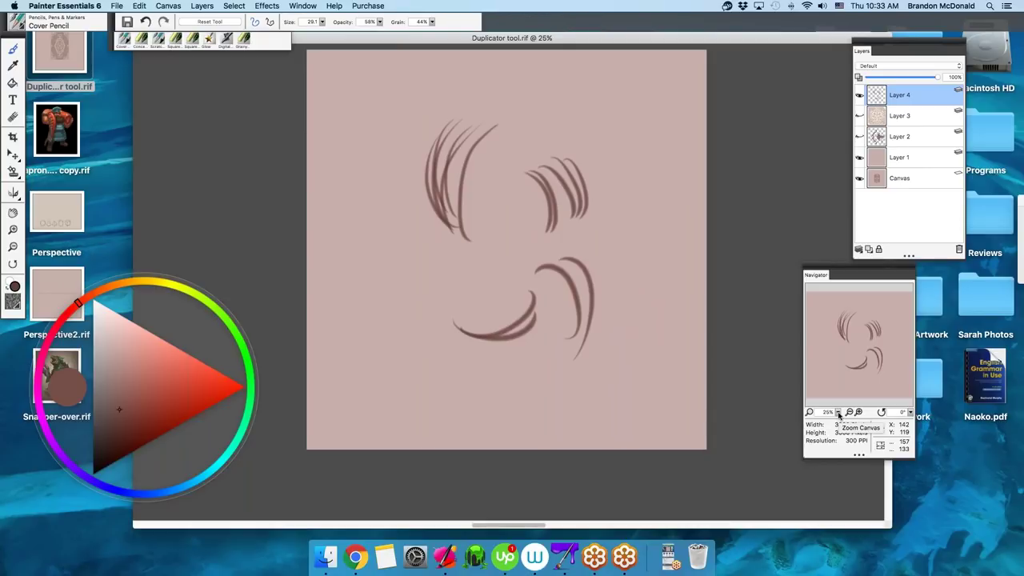
# - Align the Navigator directly beneath the Layers panel, and hide and restore the application interface
pyautogui.moveTo(821, 270); pyautogui.dragTo(867, 270)
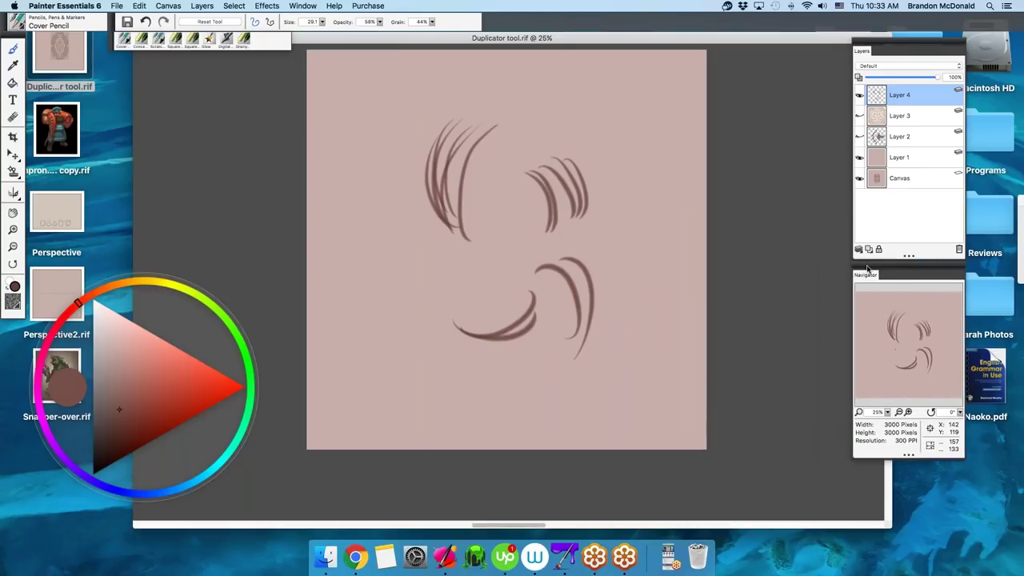
pyautogui.click(302, 6)
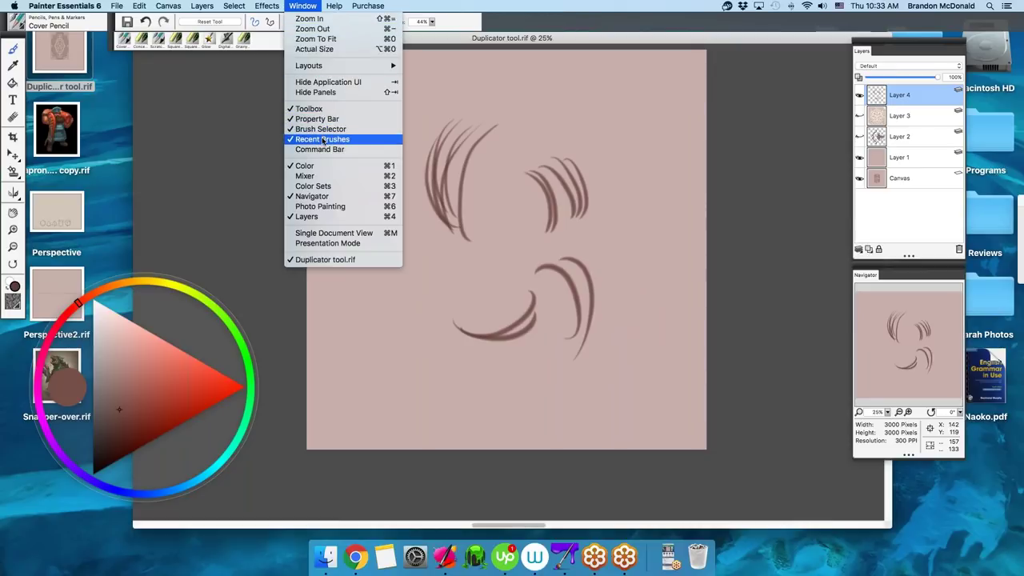
pyautogui.click(328, 82)
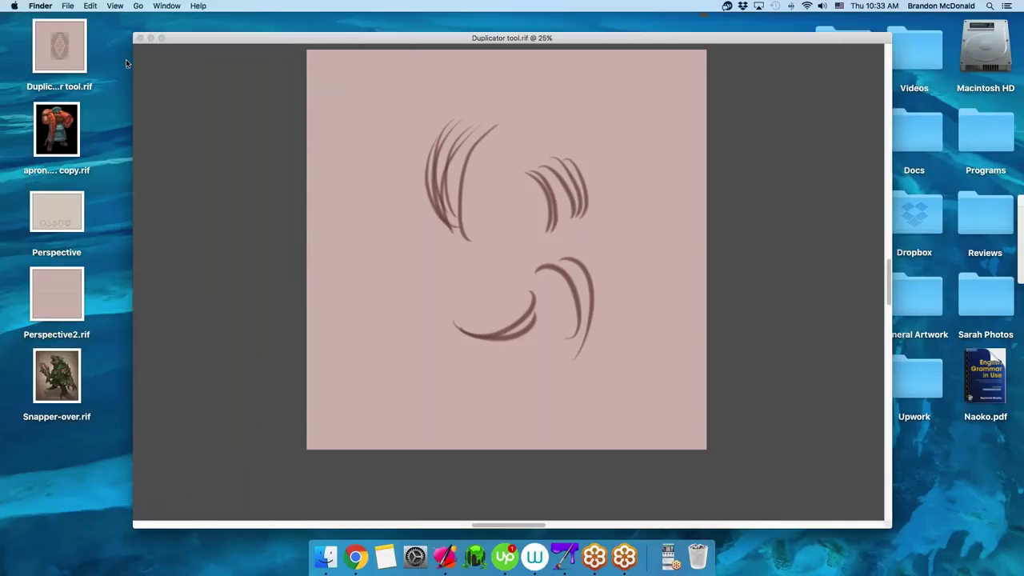
pyautogui.click(197, 34)
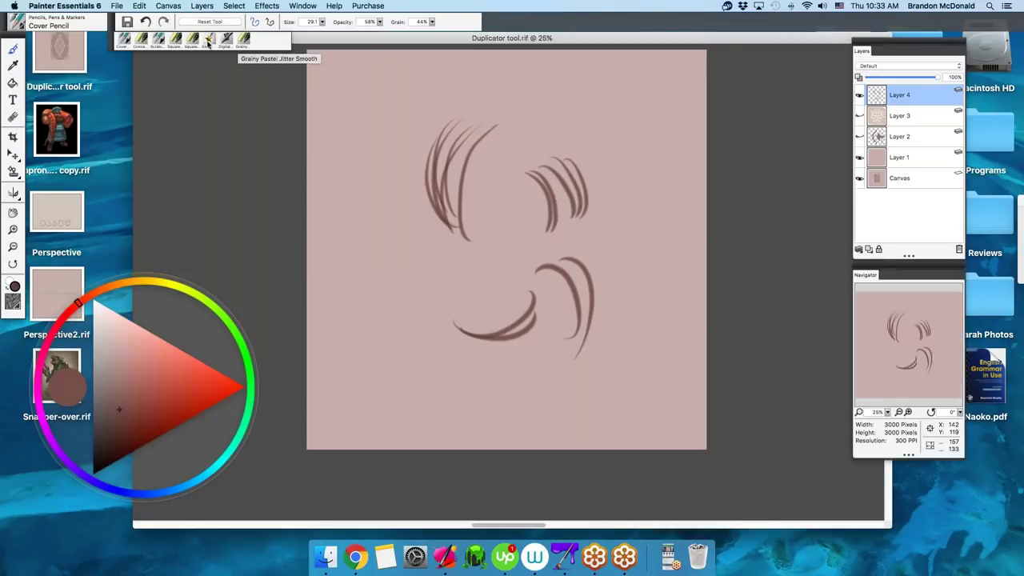
pyautogui.click(291, 6)
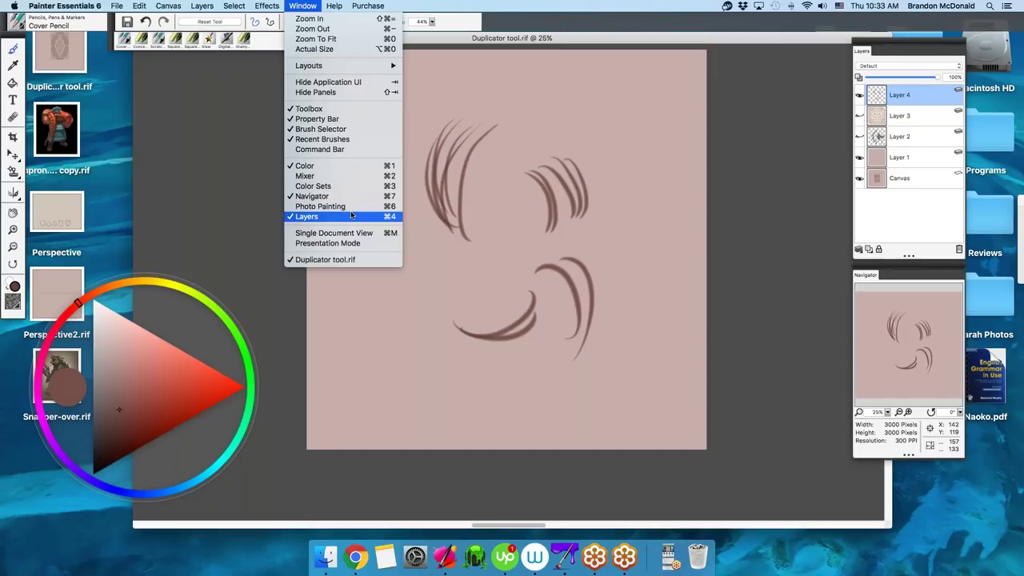
pyautogui.click(831, 179)
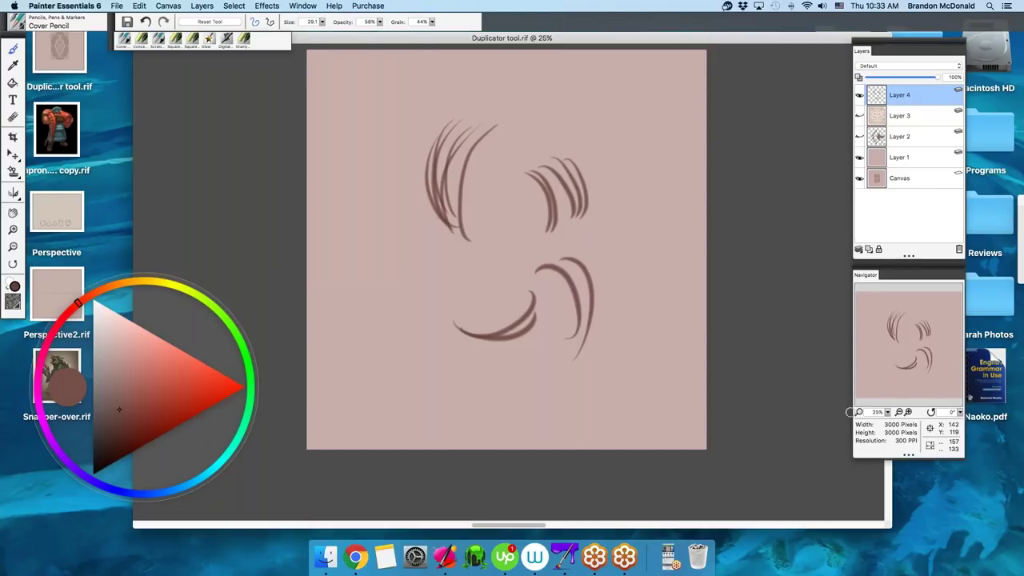
# - Zoom the canvas view in and out between 29.1% and 50%, finishing at 37.1%
pyautogui.moveTo(878, 412); pyautogui.dragTo(894, 413)
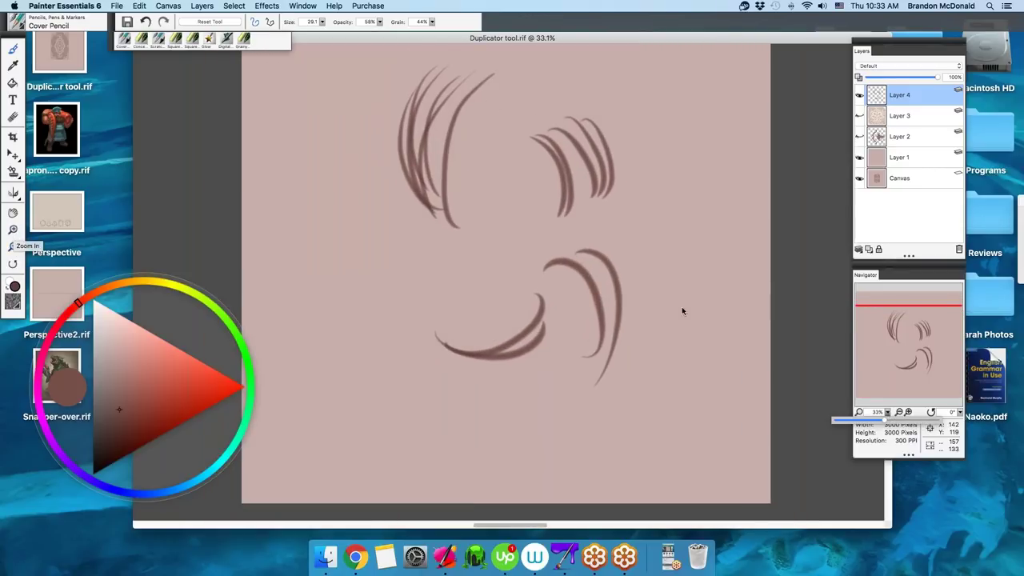
pyautogui.moveTo(890, 414)
pyautogui.mouseDown()
pyautogui.moveTo(902, 416)
pyautogui.moveTo(889, 416)
pyautogui.mouseUp()
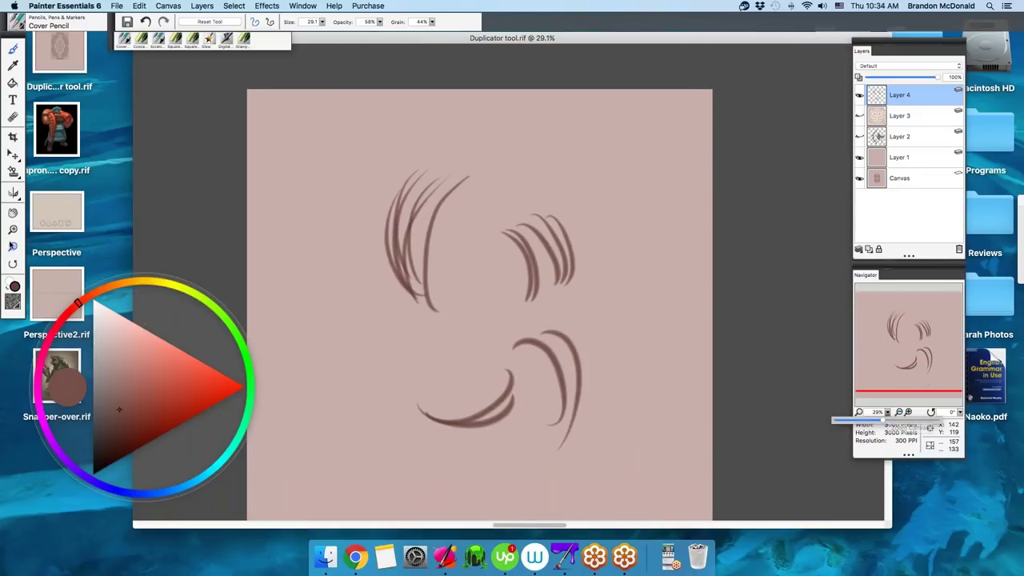
pyautogui.click(13, 230)
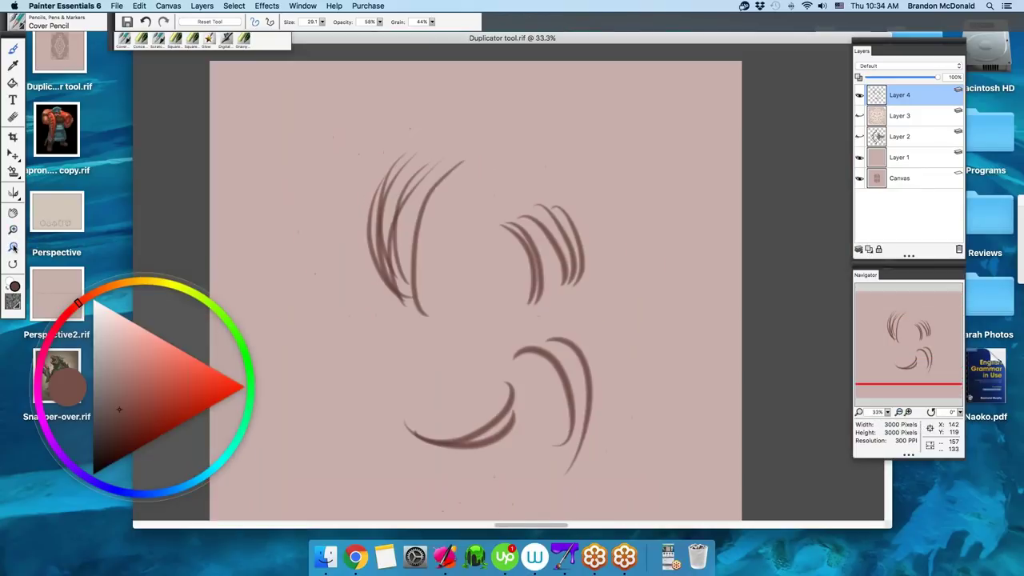
pyautogui.click(12, 230)
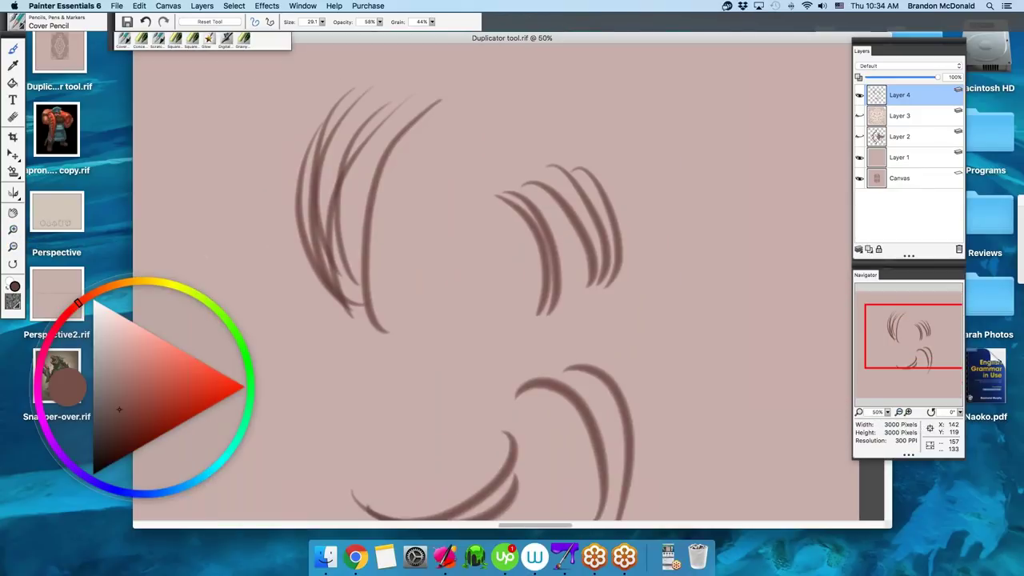
pyautogui.moveTo(885, 413); pyautogui.dragTo(886, 421)
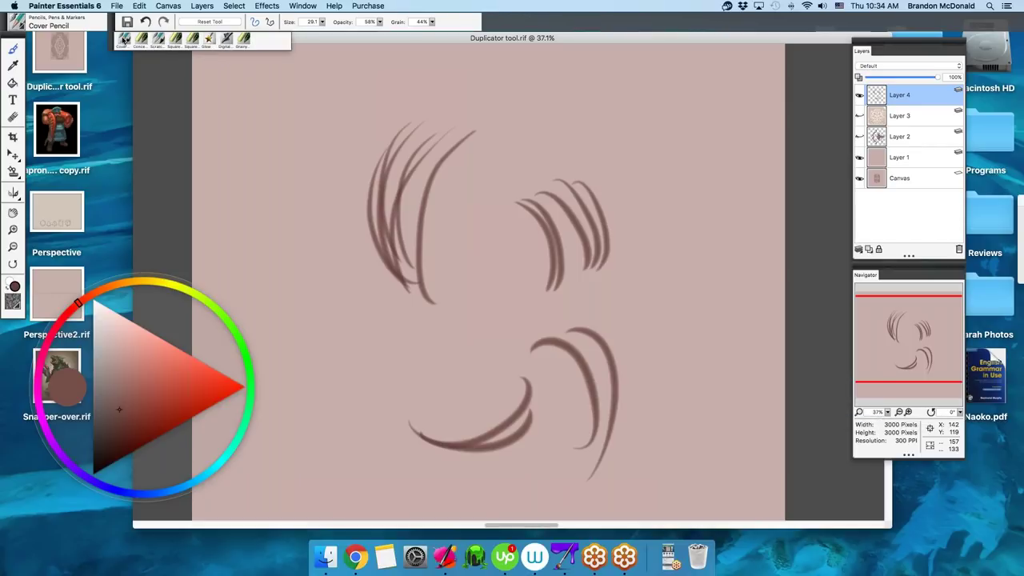
# - Sample the brown of the existing strokes and test the Cover Pencil with thin curved strokes and large soft patches at size 347.4
pyautogui.keyDown('alt'); pyautogui.click(389, 196); pyautogui.keyUp('alt')
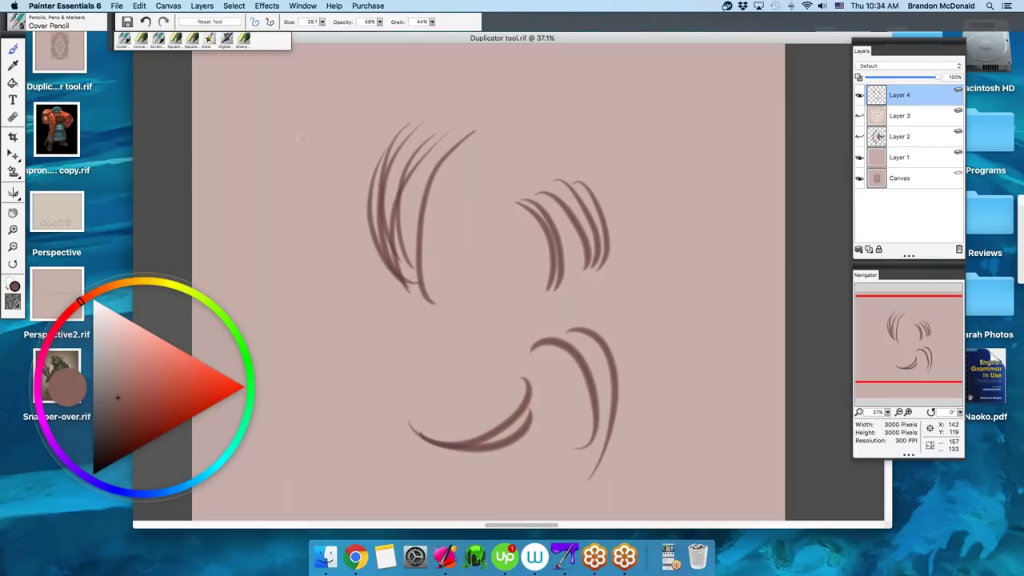
pyautogui.moveTo(303, 124); pyautogui.dragTo(334, 234)
pyautogui.moveTo(284, 169); pyautogui.dragTo(316, 260)
pyautogui.moveTo(258, 207); pyautogui.dragTo(322, 263)
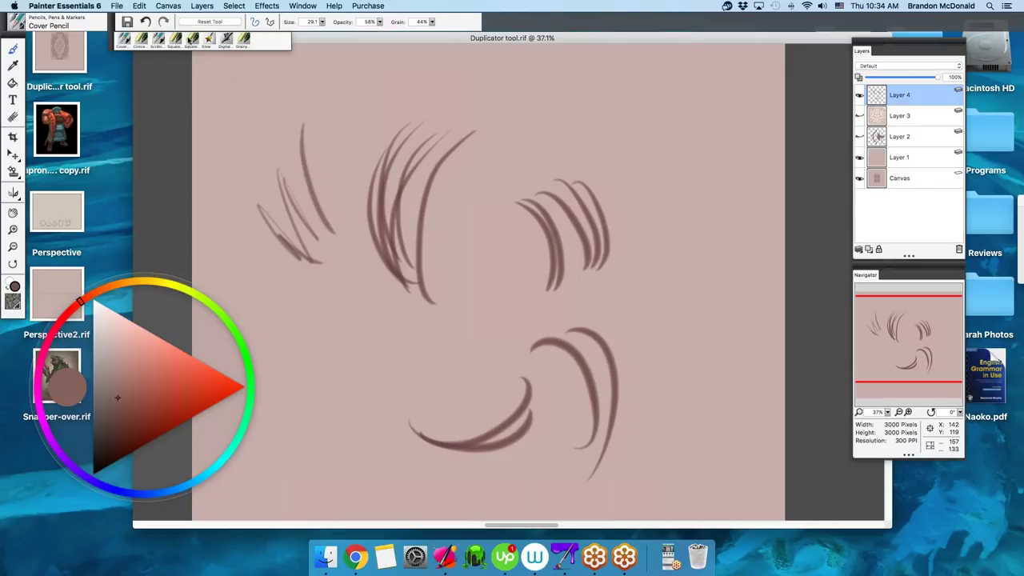
pyautogui.moveTo(341, 179); pyautogui.dragTo(409, 182)
pyautogui.moveTo(608, 124)
pyautogui.mouseDown()
pyautogui.moveTo(652, 212)
pyautogui.moveTo(632, 256)
pyautogui.moveTo(537, 156)
pyautogui.moveTo(574, 236)
pyautogui.moveTo(504, 164)
pyautogui.moveTo(583, 206)
pyautogui.moveTo(616, 136)
pyautogui.mouseUp()
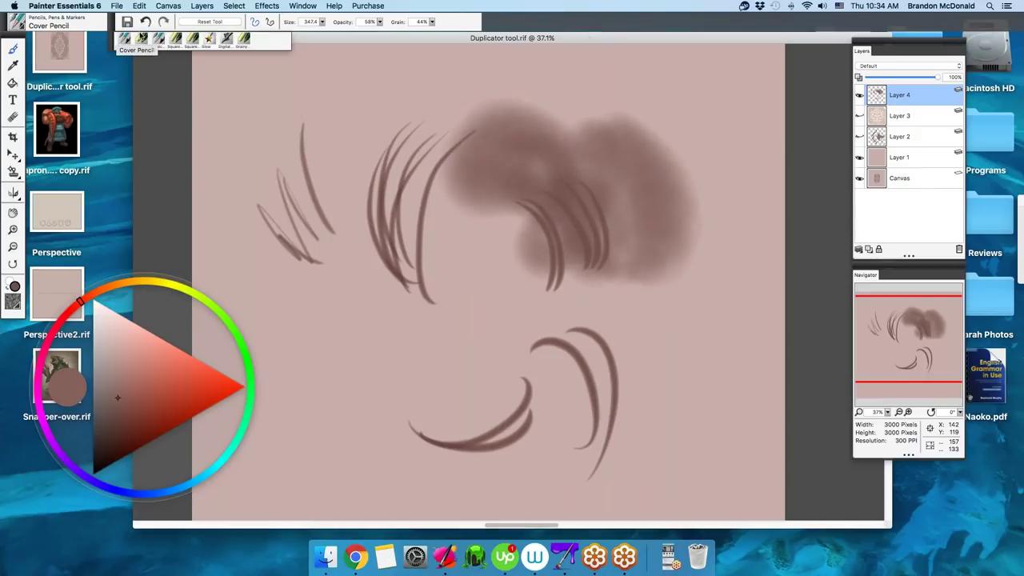
# - Test the Concept Art Jitter brush at size 79.3 with vertical bars, a soft dot and a solid square on Layer 4
pyautogui.click(141, 37)
pyautogui.press(']')
pyautogui.press(']')
pyautogui.press(']')
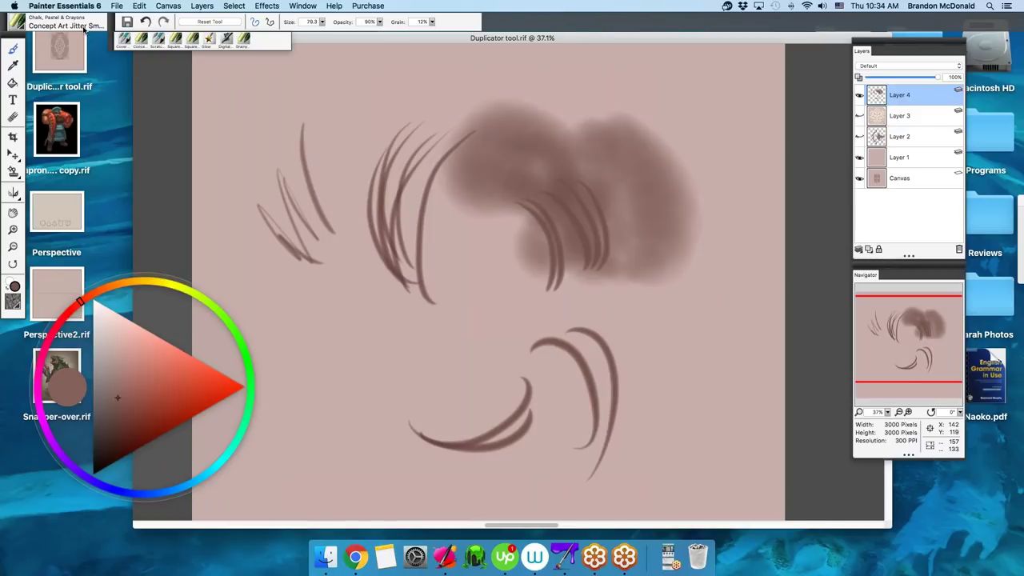
pyautogui.moveTo(335, 95); pyautogui.dragTo(348, 199)
pyautogui.moveTo(324, 110); pyautogui.dragTo(331, 218)
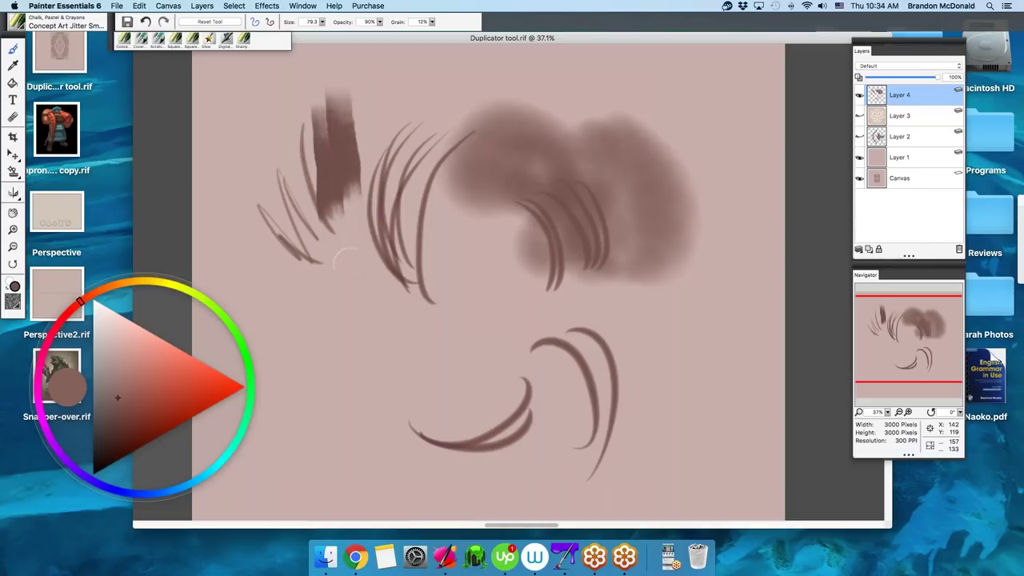
pyautogui.moveTo(337, 96)
pyautogui.mouseDown()
pyautogui.moveTo(370, 323)
pyautogui.moveTo(427, 329)
pyautogui.moveTo(433, 319)
pyautogui.mouseUp()
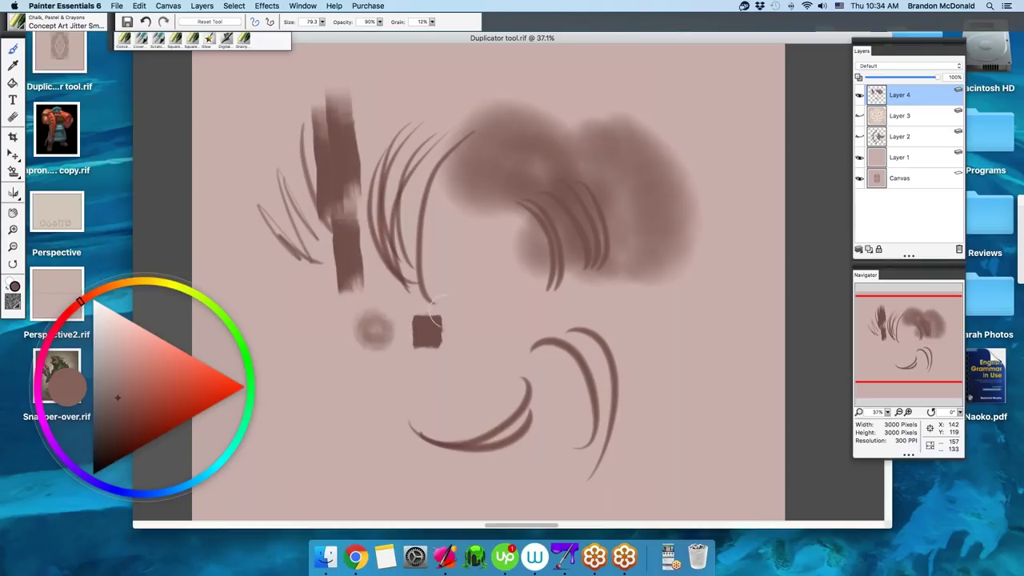
pyautogui.moveTo(473, 285); pyautogui.dragTo(490, 302)
# - Erase all the test strokes from Layer 4 with the Eraser
pyautogui.press('n')
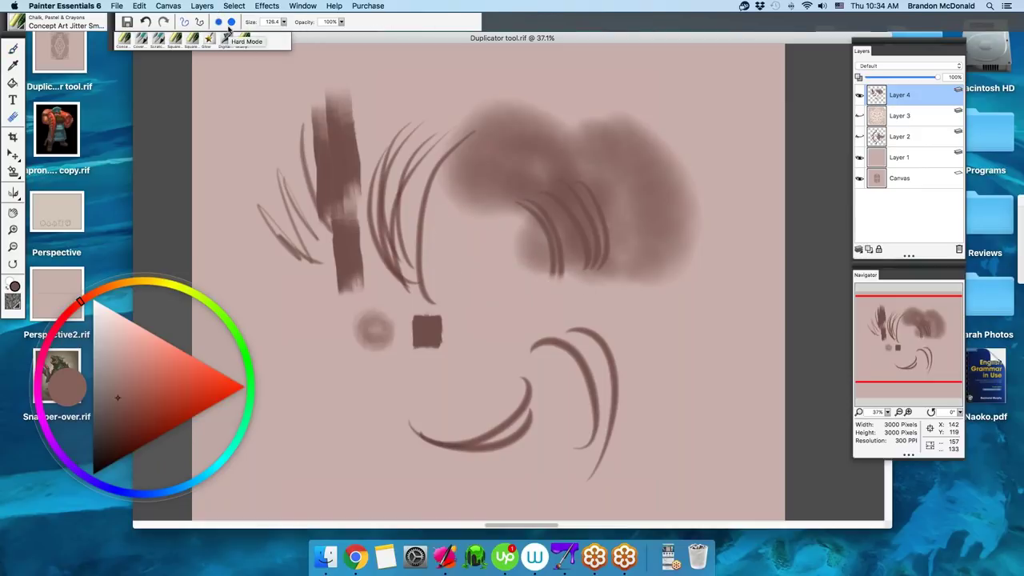
pyautogui.moveTo(352, 184); pyautogui.dragTo(440, 216)
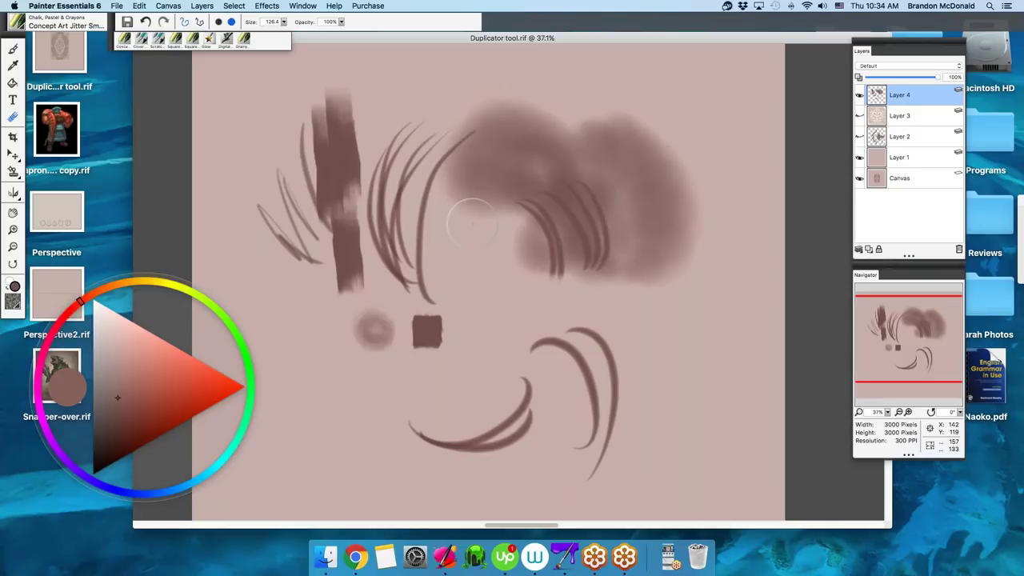
pyautogui.moveTo(358, 130); pyautogui.dragTo(448, 200)
pyautogui.moveTo(345, 184)
pyautogui.mouseDown()
pyautogui.moveTo(480, 184)
pyautogui.moveTo(552, 72)
pyautogui.moveTo(616, 368)
pyautogui.mouseUp()
# - Paint a broad vertical band with the Concept Art Jitter brush at size 183.3 and a looping squiggle with the Scratchboard Tool
pyautogui.press('b')
pyautogui.moveTo(371, 160)
pyautogui.mouseDown()
pyautogui.moveTo(380, 344)
pyautogui.moveTo(384, 251)
pyautogui.moveTo(364, 240)
pyautogui.moveTo(367, 174)
pyautogui.moveTo(374, 354)
pyautogui.moveTo(372, 243)
pyautogui.moveTo(362, 223)
pyautogui.moveTo(398, 267)
pyautogui.moveTo(425, 260)
pyautogui.mouseUp()
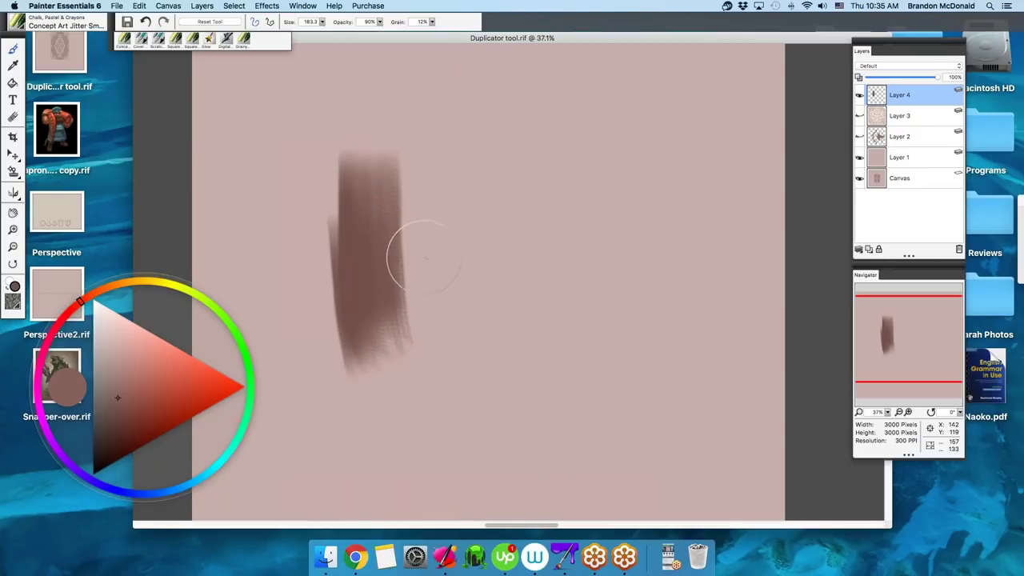
pyautogui.click(158, 38)
pyautogui.moveTo(422, 223)
pyautogui.mouseDown()
pyautogui.moveTo(496, 133)
pyautogui.moveTo(552, 197)
pyautogui.moveTo(613, 191)
pyautogui.mouseUp()
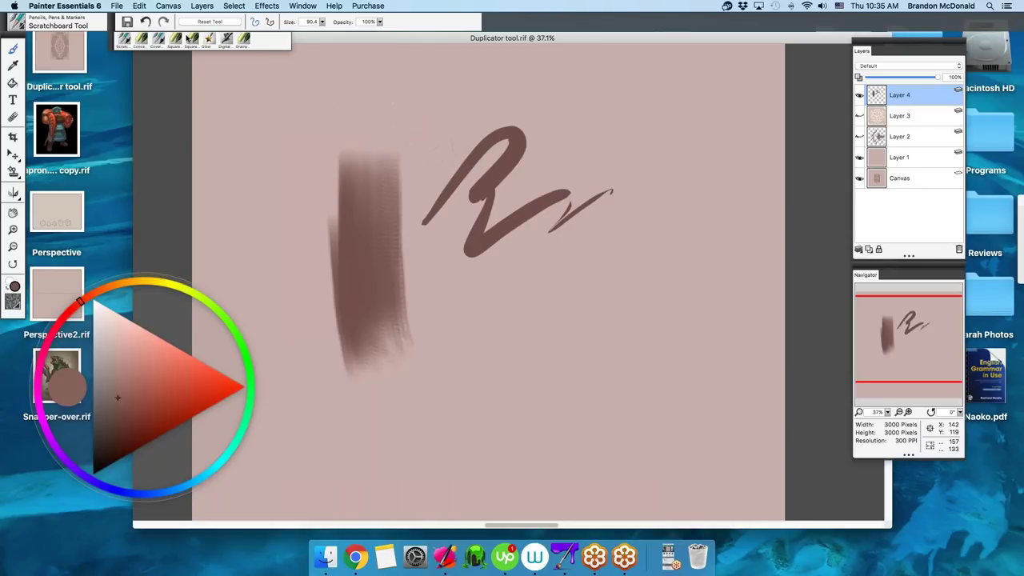
# - Shade grainy patches across the top of the band and beside the squiggle with the Square Chalk
pyautogui.click(181, 40)
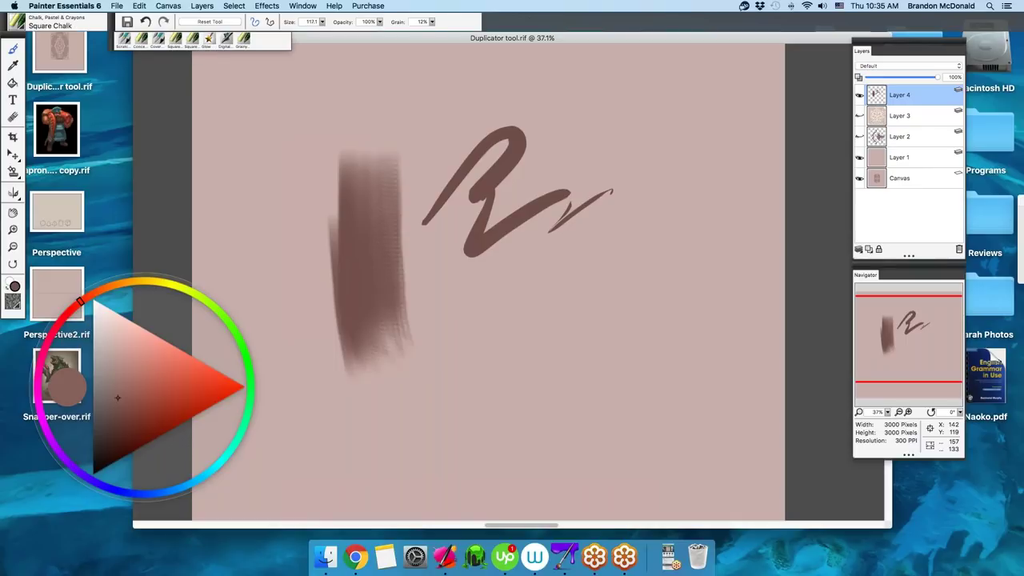
pyautogui.moveTo(336, 128)
pyautogui.mouseDown()
pyautogui.moveTo(339, 183)
pyautogui.moveTo(357, 213)
pyautogui.moveTo(460, 100)
pyautogui.moveTo(496, 100)
pyautogui.mouseUp()
pyautogui.moveTo(520, 160)
pyautogui.mouseDown()
pyautogui.moveTo(560, 144)
pyautogui.moveTo(602, 152)
pyautogui.mouseUp()
pyautogui.click(193, 39)
# - Paint glowing red spots and one green spot over the test strokes with the Glow brush
pyautogui.click(210, 40)
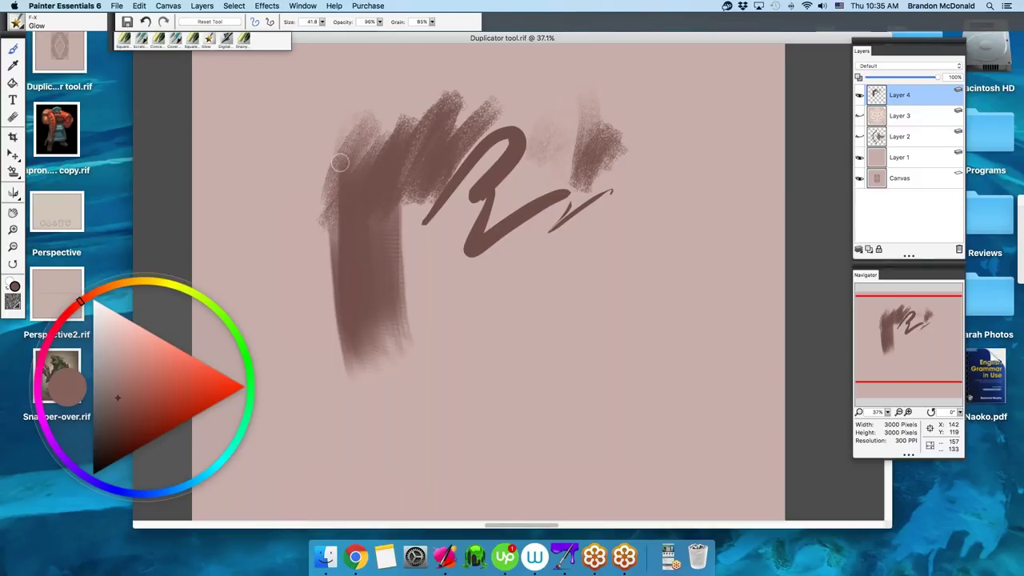
pyautogui.moveTo(117, 397); pyautogui.dragTo(183, 422)
pyautogui.moveTo(339, 264); pyautogui.dragTo(384, 263)
pyautogui.moveTo(377, 177)
pyautogui.mouseDown()
pyautogui.moveTo(365, 261)
pyautogui.moveTo(389, 305)
pyautogui.moveTo(496, 312)
pyautogui.moveTo(443, 286)
pyautogui.moveTo(475, 270)
pyautogui.moveTo(469, 193)
pyautogui.moveTo(456, 284)
pyautogui.mouseUp()
pyautogui.moveTo(551, 228); pyautogui.dragTo(560, 241)
pyautogui.click(244, 425)
pyautogui.moveTo(359, 320); pyautogui.dragTo(368, 320)
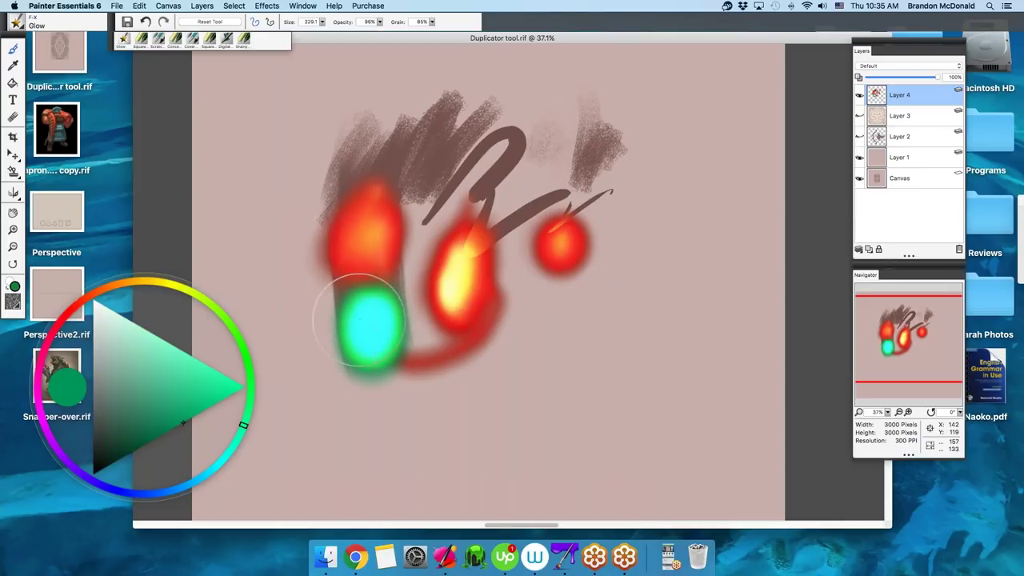
# - Sample colours across the cyan-green and the yellow-red glow spots
pyautogui.keyDown('alt'); pyautogui.click(378, 322); pyautogui.keyUp('alt')
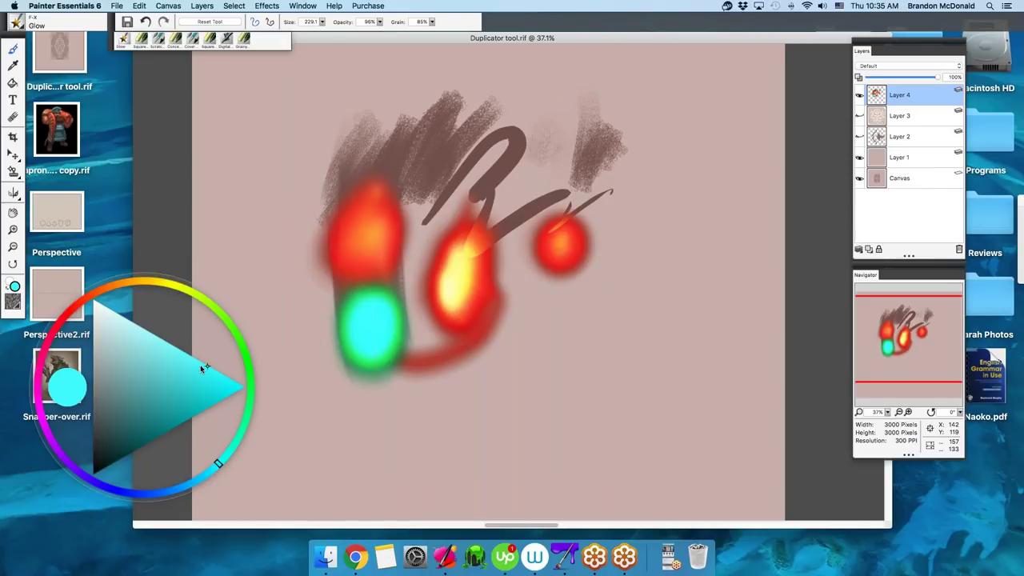
pyautogui.moveTo(363, 312); pyautogui.dragTo(352, 299)
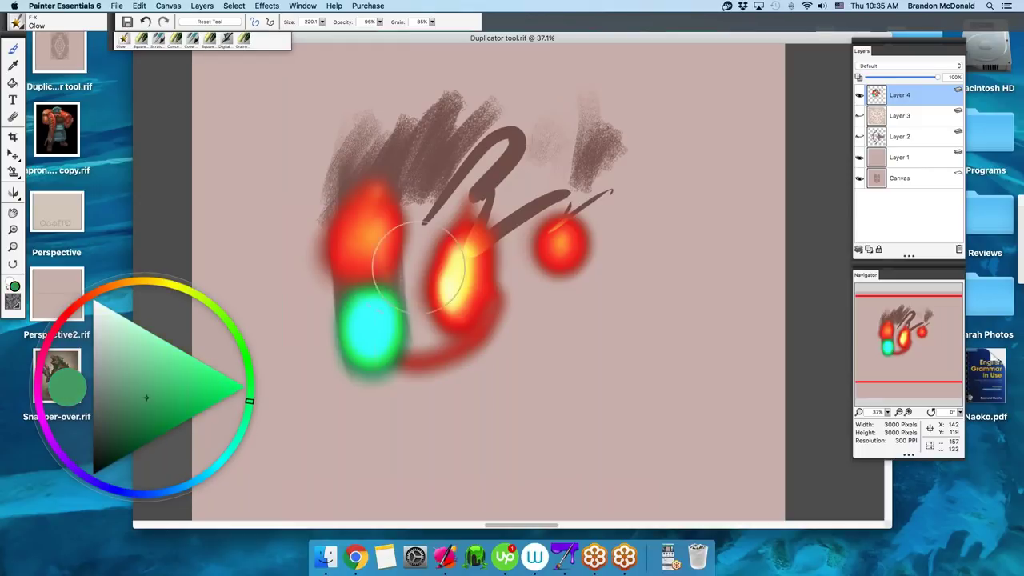
pyautogui.click(450, 276)
pyautogui.moveTo(456, 278); pyautogui.dragTo(467, 240)
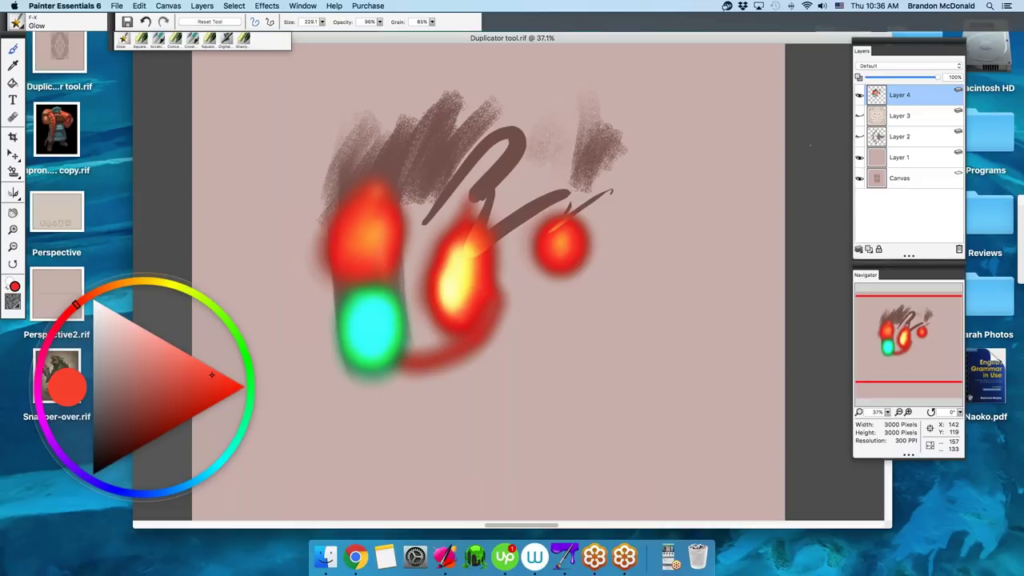
# - Delete Layer 4 with its test strokes and turn on Kaleidoscope painting
pyautogui.click(959, 251)
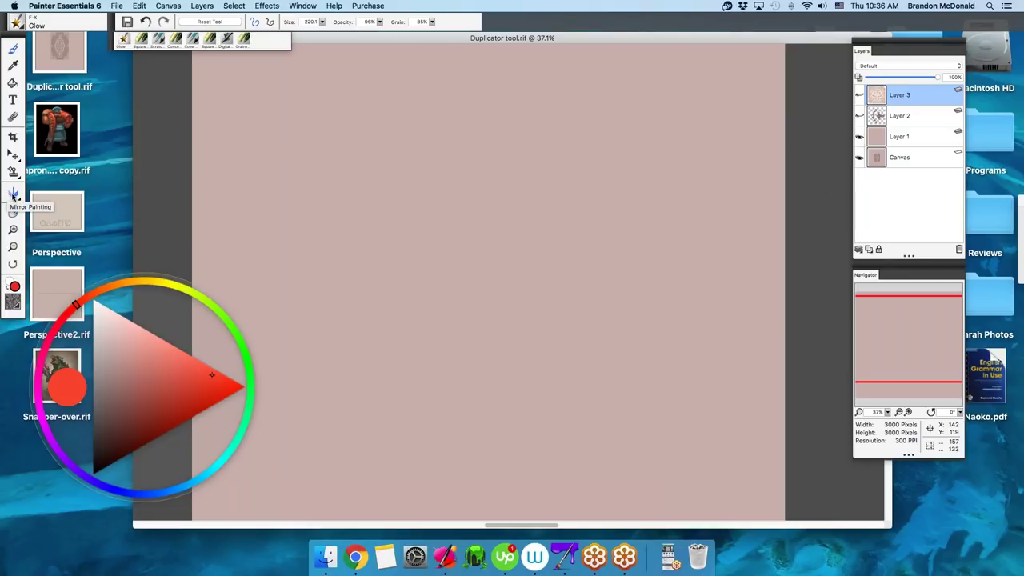
pyautogui.click(12, 196)
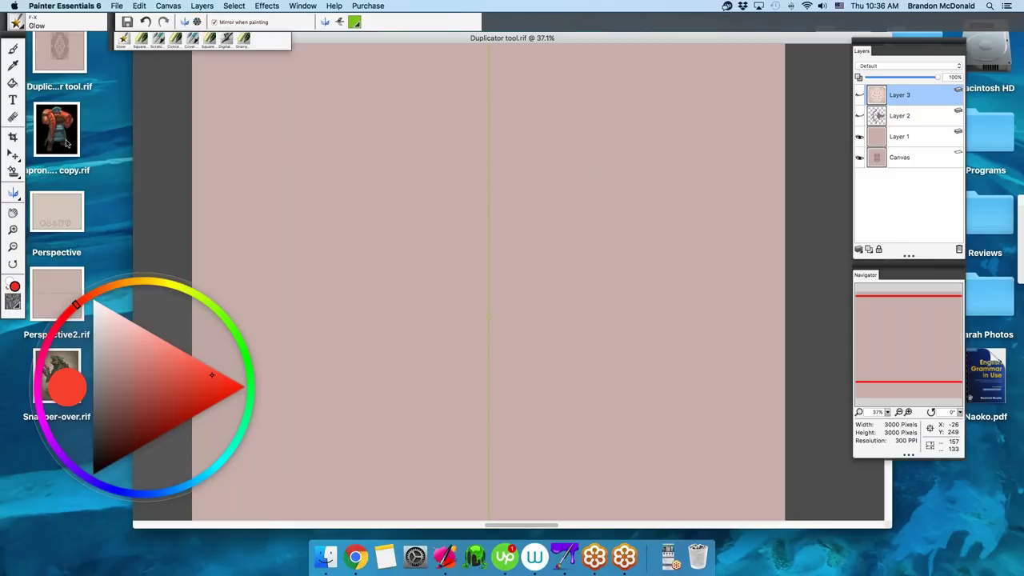
pyautogui.click(196, 22)
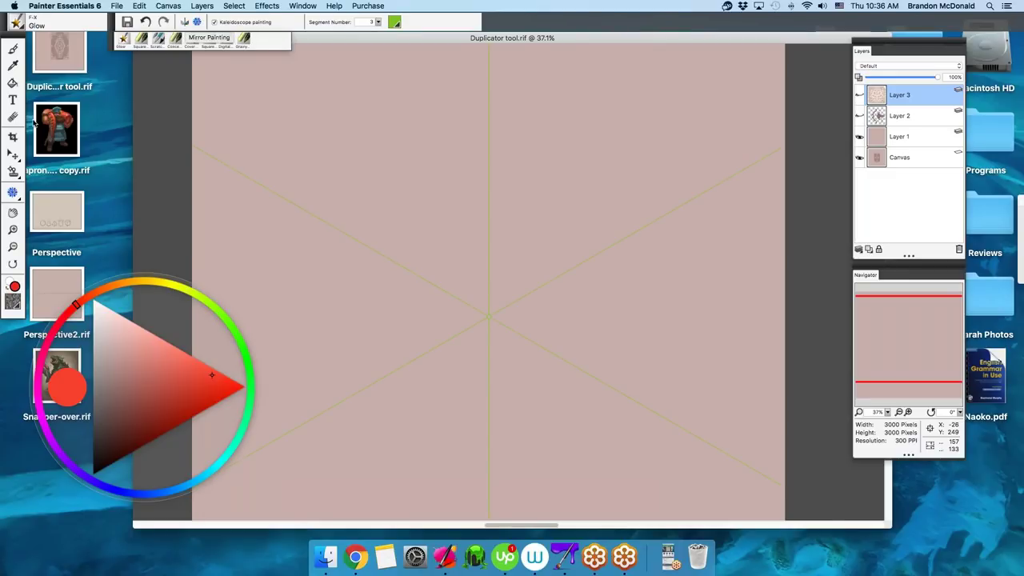
# - Switch from Kaleidoscope to Mirror Painting and back to Kaleidoscope
pyautogui.click(12, 194)
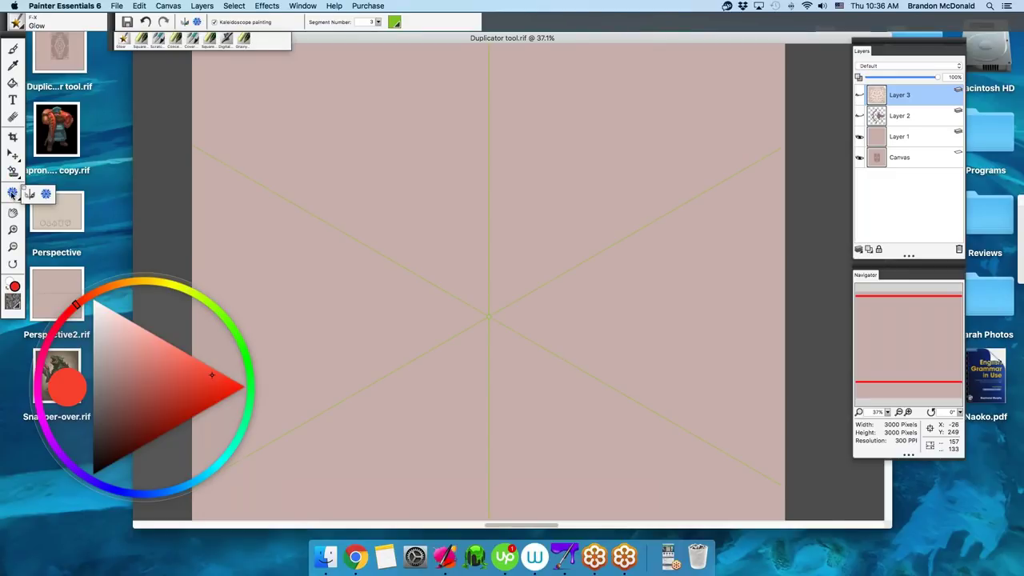
pyautogui.click(47, 196)
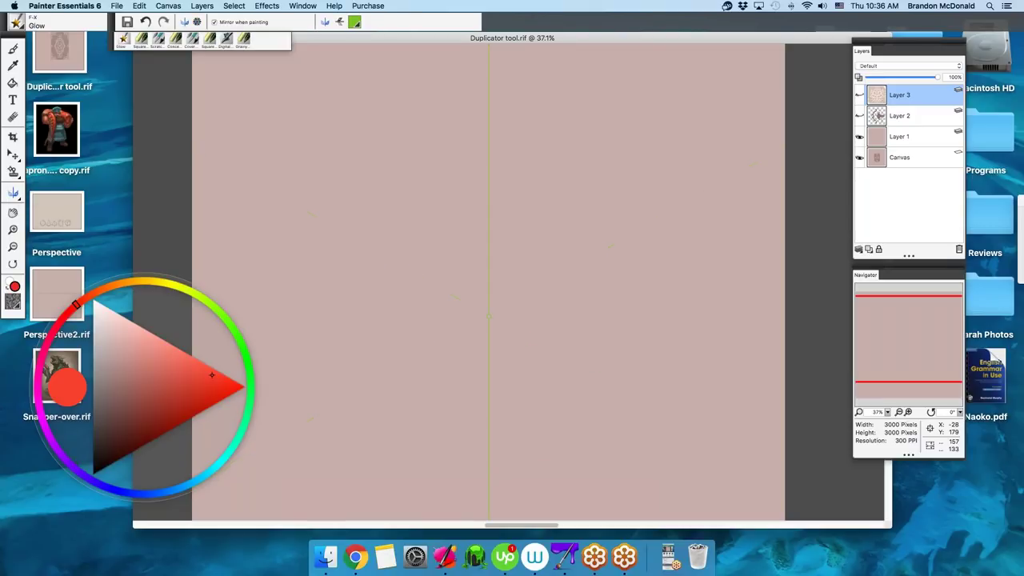
pyautogui.click(13, 194)
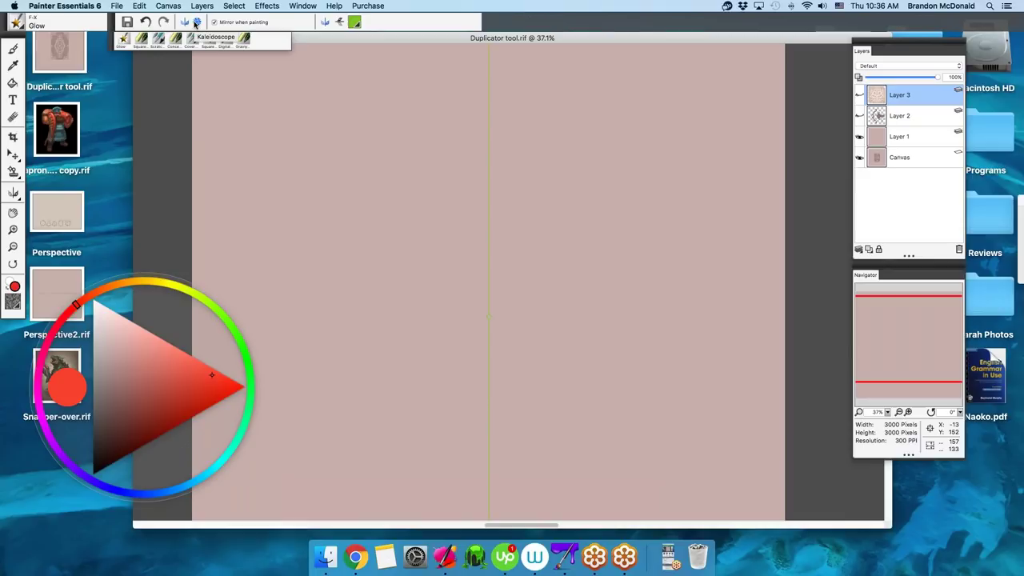
pyautogui.click(197, 22)
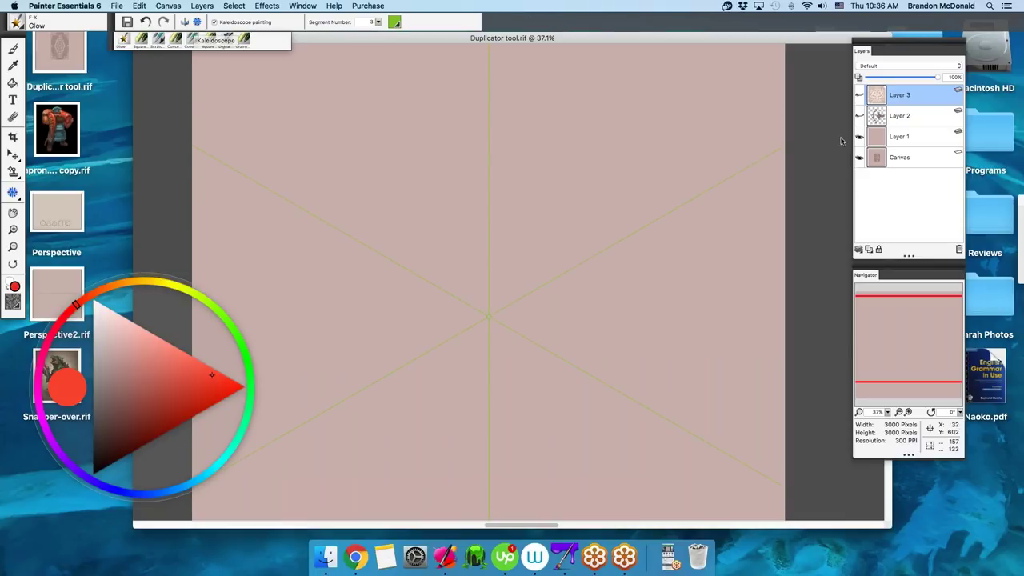
# - Add a new layer directly above Layer 1
pyautogui.click(875, 141)
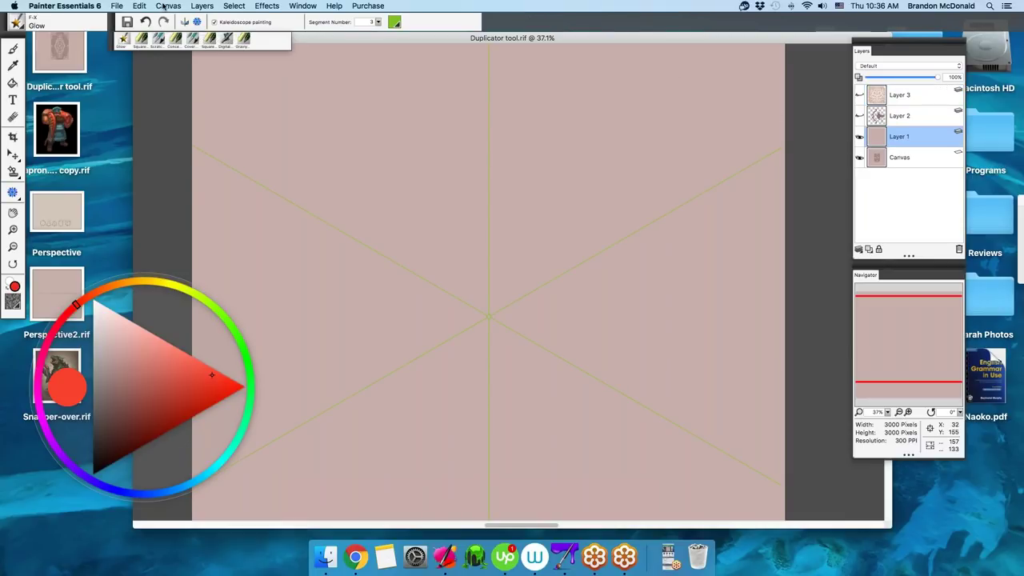
pyautogui.click(202, 5)
pyautogui.click(215, 21)
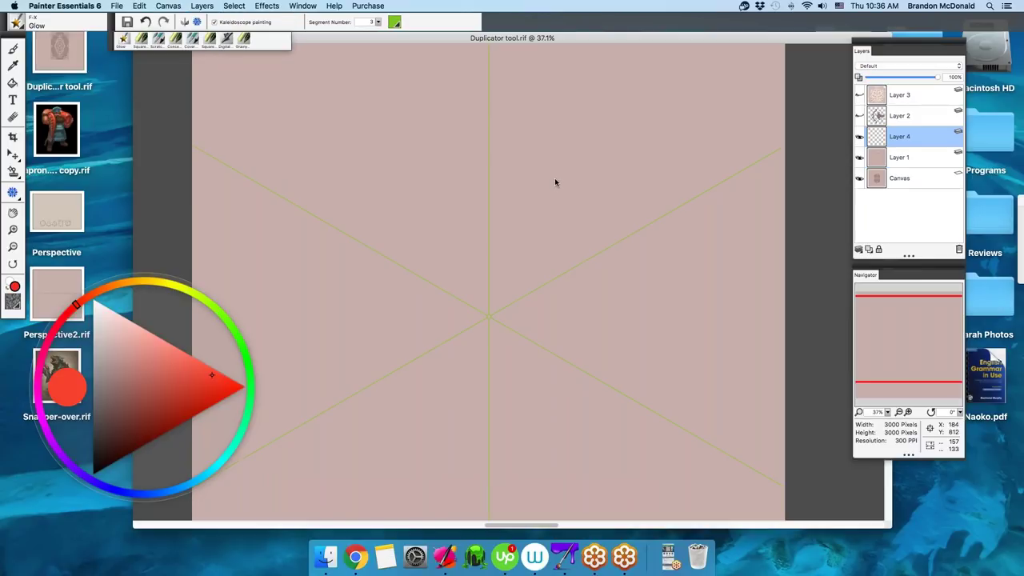
# - Set the Glow brush to size 21.6 and choose a dark brown paint colour
pyautogui.press('b')
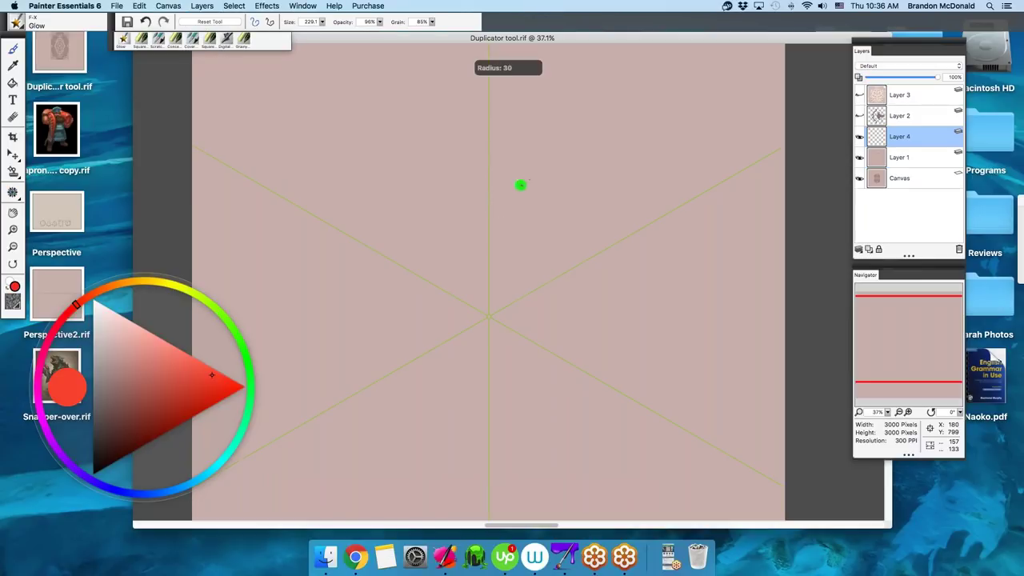
pyautogui.click(102, 441)
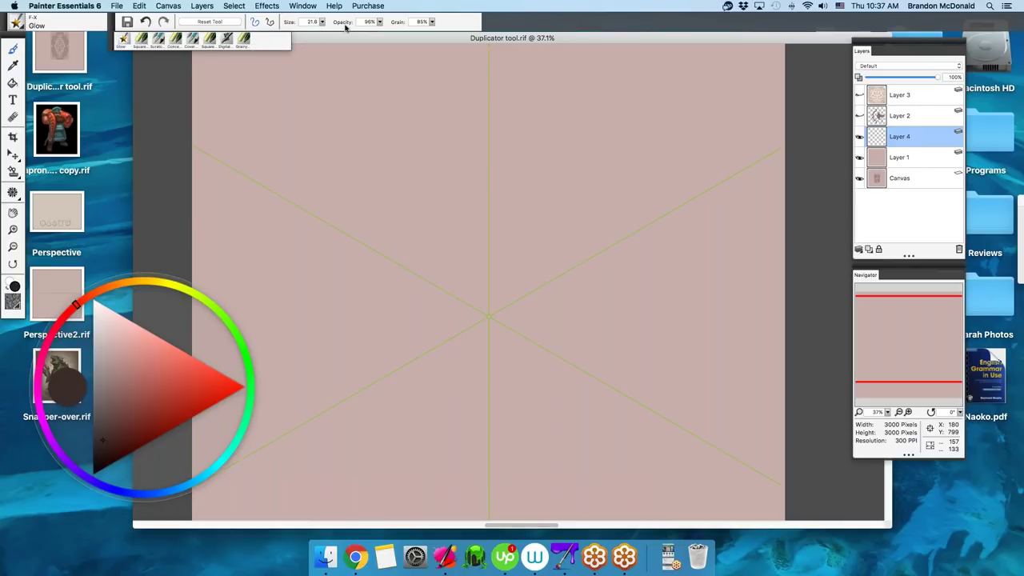
# - Set the kaleidoscope to 8 segments and recolour its guide lines light peach after trying dark purple
pyautogui.click(12, 193)
pyautogui.moveTo(379, 23); pyautogui.dragTo(439, 32)
pyautogui.click(395, 22)
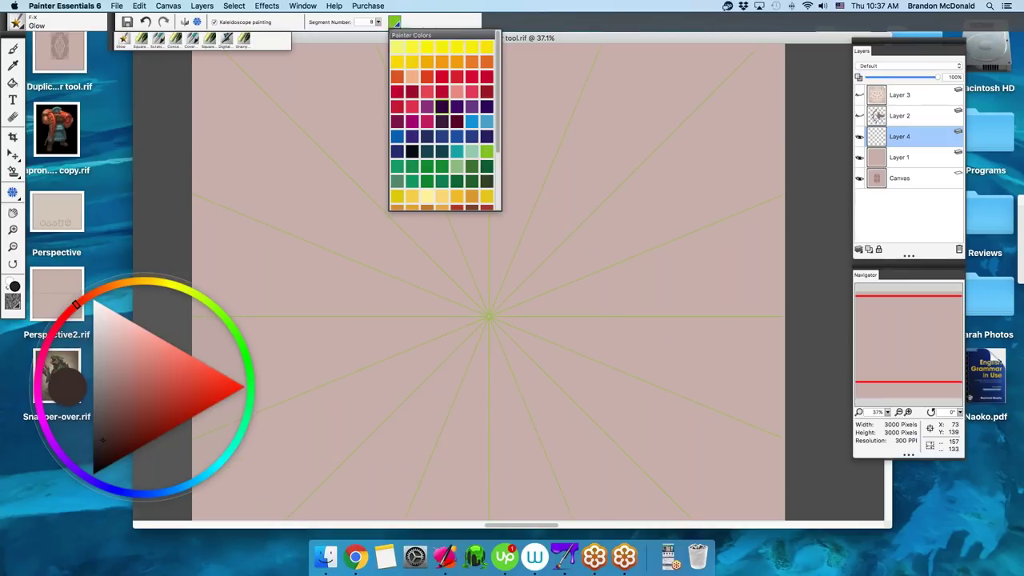
pyautogui.click(442, 111)
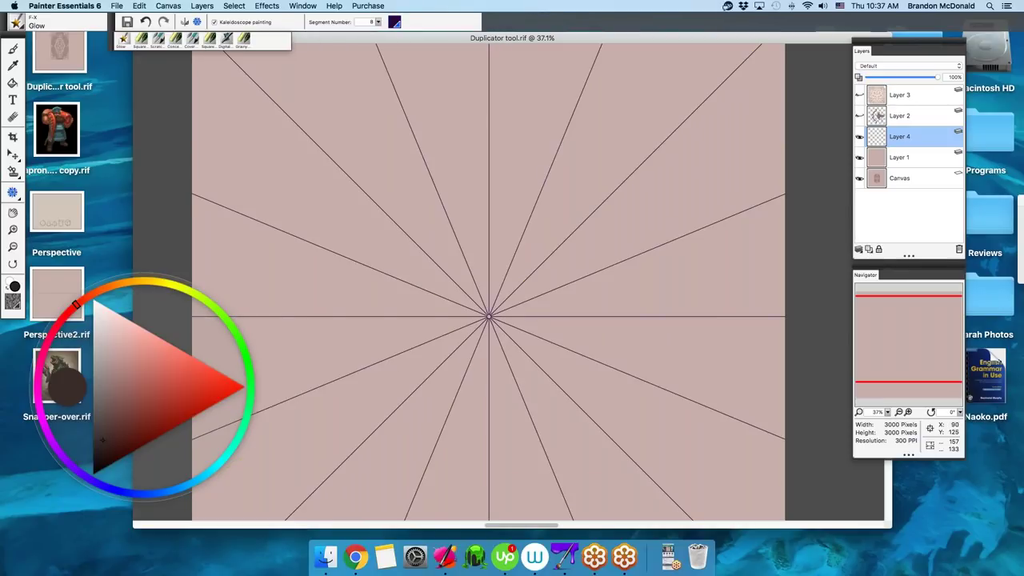
pyautogui.click(395, 22)
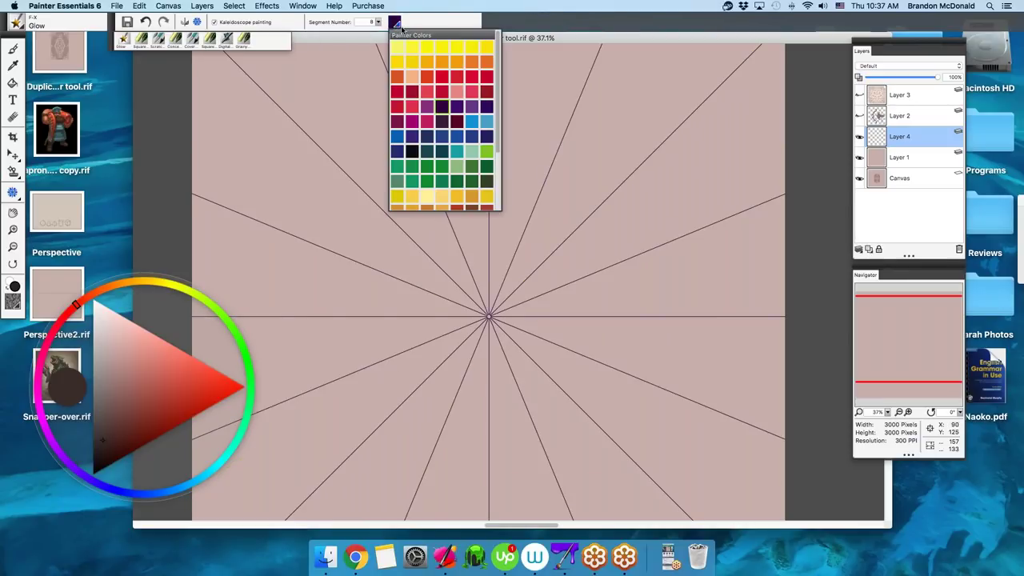
pyautogui.click(413, 81)
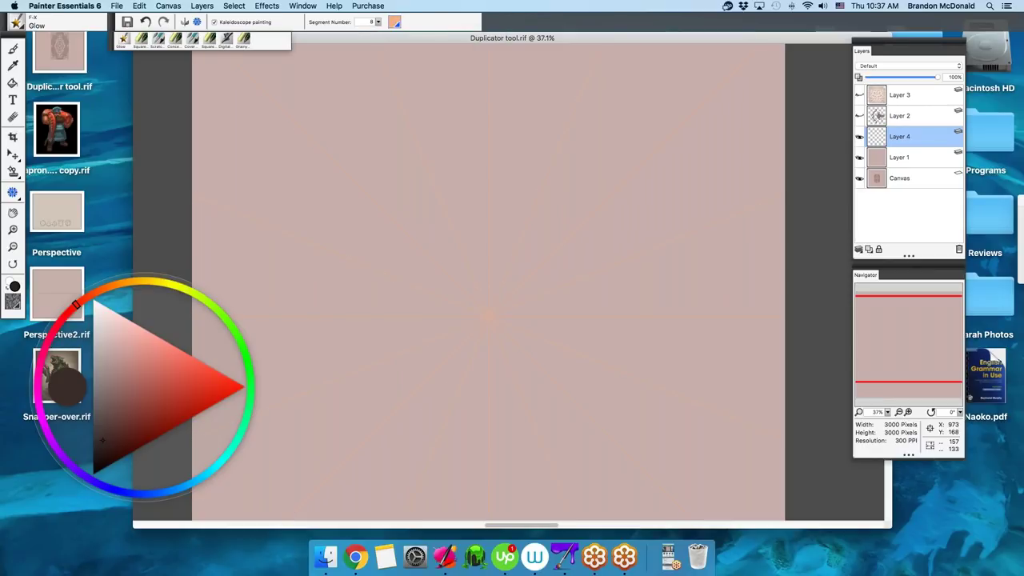
# - Lower the kaleidoscope's segment number to seven and return to the Glow brush
pyautogui.click(380, 23)
pyautogui.moveTo(381, 30); pyautogui.dragTo(374, 29)
pyautogui.press('b')
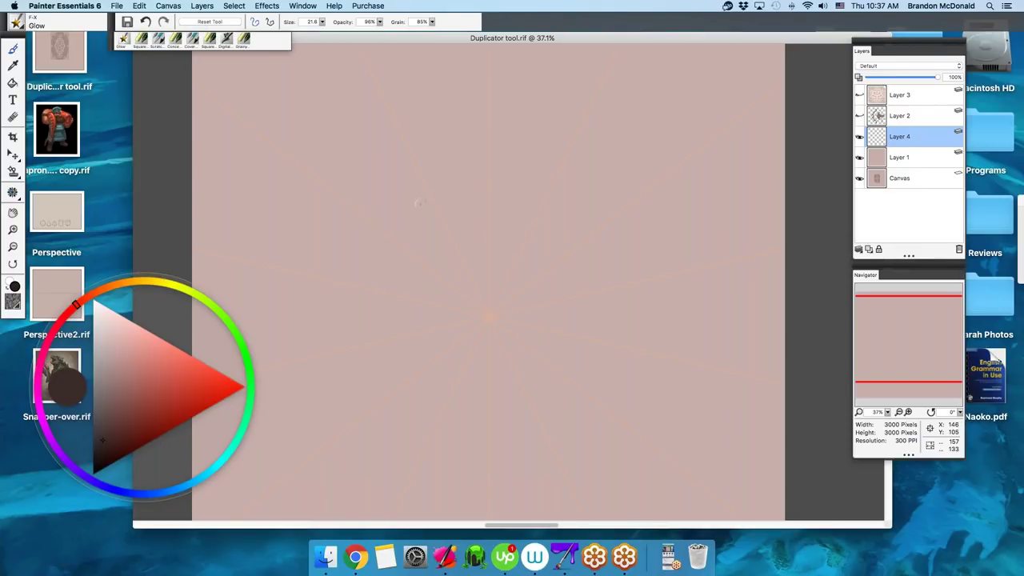
# - Paint an ornate dark seven-pointed rosette around the canvas centre with the Glow brush, reducing the brush size to 12.1 for finer lines
pyautogui.moveTo(409, 186)
pyautogui.mouseDown()
pyautogui.moveTo(421, 155)
pyautogui.moveTo(400, 172)
pyautogui.moveTo(430, 244)
pyautogui.moveTo(444, 234)
pyautogui.moveTo(457, 242)
pyautogui.moveTo(463, 294)
pyautogui.moveTo(489, 200)
pyautogui.moveTo(488, 228)
pyautogui.mouseUp()
pyautogui.press(']')
pyautogui.moveTo(474, 290)
pyautogui.mouseDown()
pyautogui.moveTo(488, 304)
pyautogui.moveTo(484, 324)
pyautogui.moveTo(490, 313)
pyautogui.mouseUp()
pyautogui.press('[')
pyautogui.press('[')
pyautogui.press('[')
pyautogui.press('[')
pyautogui.moveTo(464, 231)
pyautogui.mouseDown()
pyautogui.moveTo(512, 192)
pyautogui.moveTo(525, 160)
pyautogui.moveTo(488, 97)
pyautogui.moveTo(487, 120)
pyautogui.moveTo(437, 186)
pyautogui.mouseUp()
pyautogui.moveTo(488, 100)
pyautogui.mouseDown()
pyautogui.moveTo(448, 156)
pyautogui.moveTo(320, 180)
pyautogui.mouseUp()
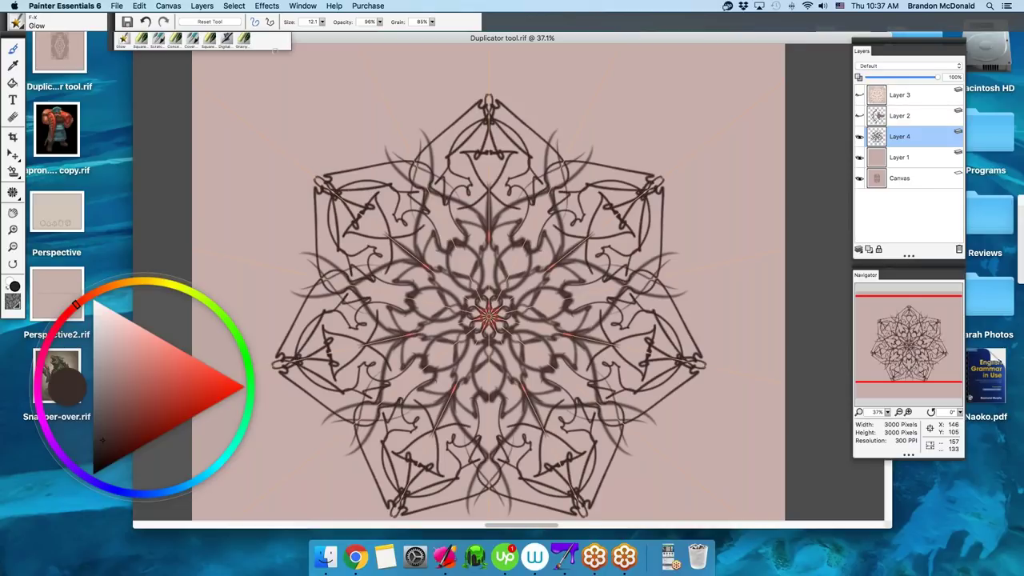
# - Paint a reddish-brown chalk band along the rosette's outer edge with the Square Chalk
pyautogui.click(140, 40)
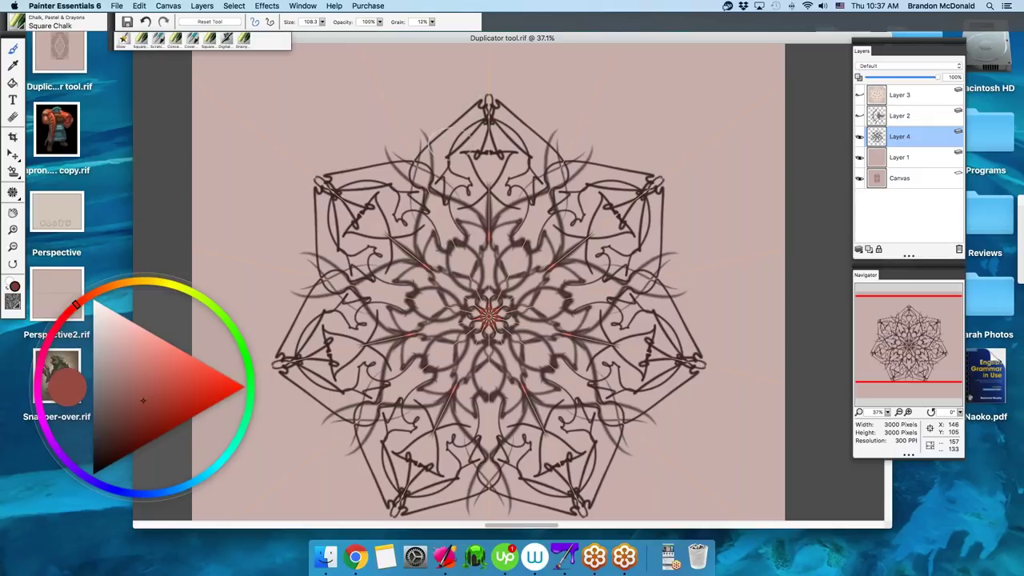
pyautogui.moveTo(420, 150); pyautogui.dragTo(472, 113)
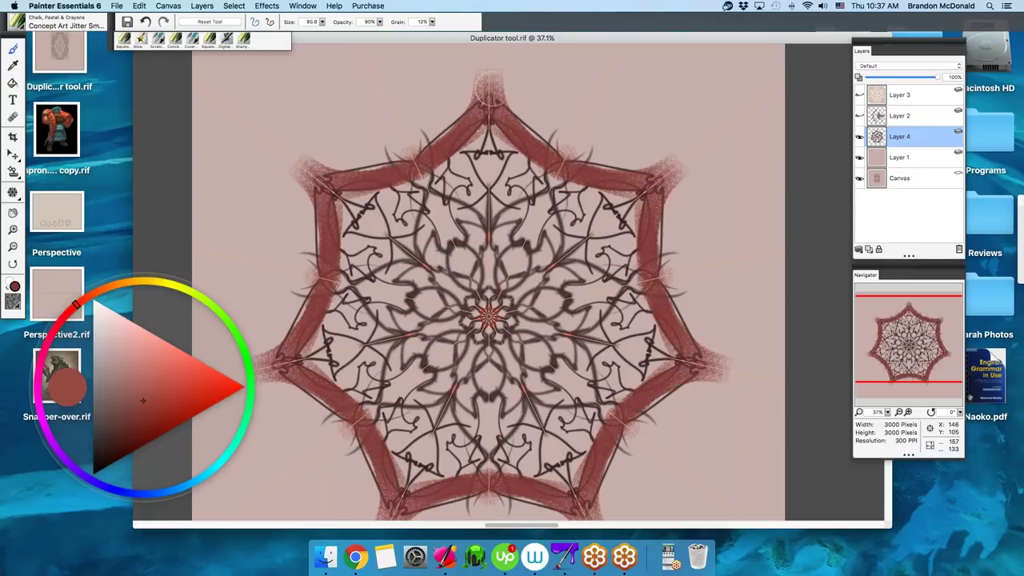
# - Paint the rosette's seven points and panels in dark and lighter red with the chalk brush, reducing its size to 32.3 for the inner shapes
pyautogui.moveTo(488, 90)
pyautogui.mouseDown()
pyautogui.moveTo(466, 137)
pyautogui.moveTo(448, 240)
pyautogui.moveTo(480, 264)
pyautogui.moveTo(486, 229)
pyautogui.mouseUp()
pyautogui.click(149, 373)
pyautogui.moveTo(472, 172)
pyautogui.mouseDown()
pyautogui.moveTo(471, 195)
pyautogui.moveTo(485, 131)
pyautogui.mouseUp()
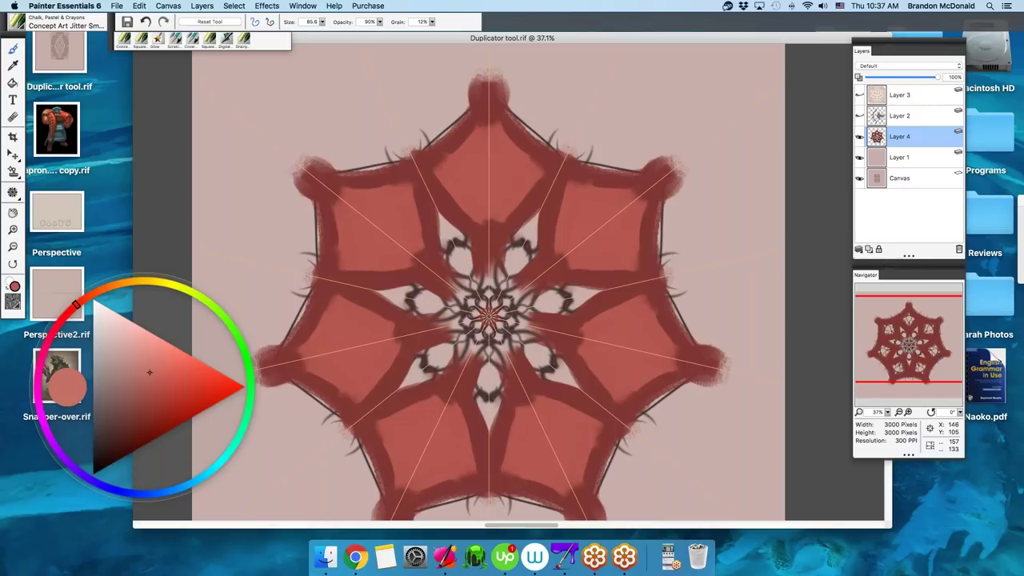
pyautogui.moveTo(465, 232); pyautogui.dragTo(477, 291)
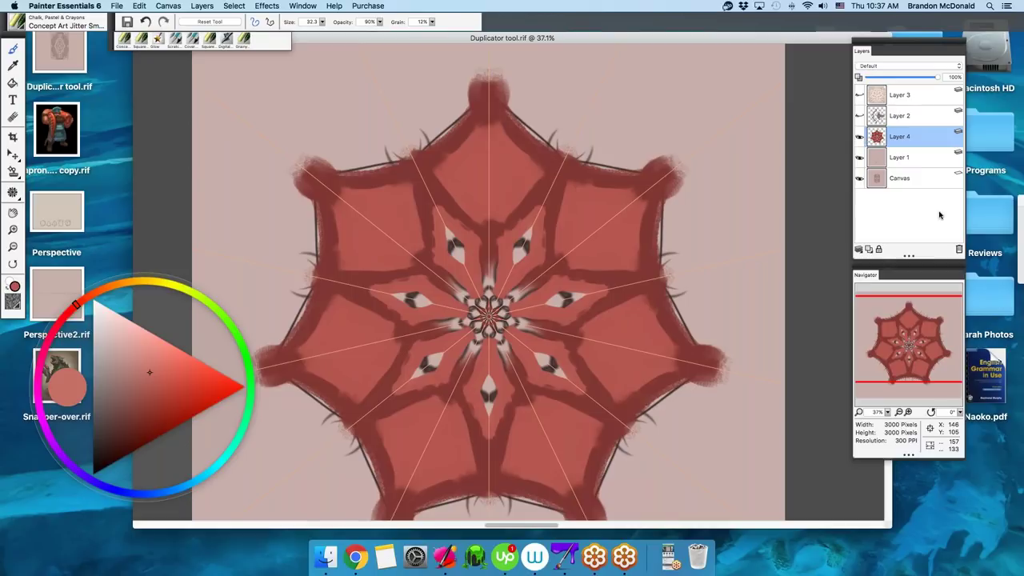
# - Delete the rosette's layer and show Layer 2 with the bow and axe sketches
pyautogui.click(959, 251)
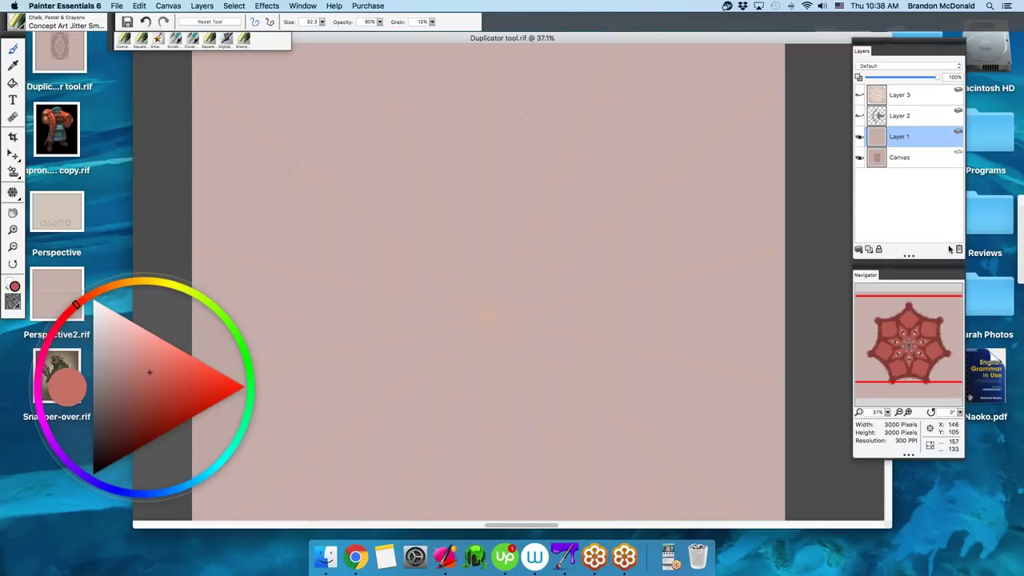
pyautogui.click(877, 120)
pyautogui.click(859, 117)
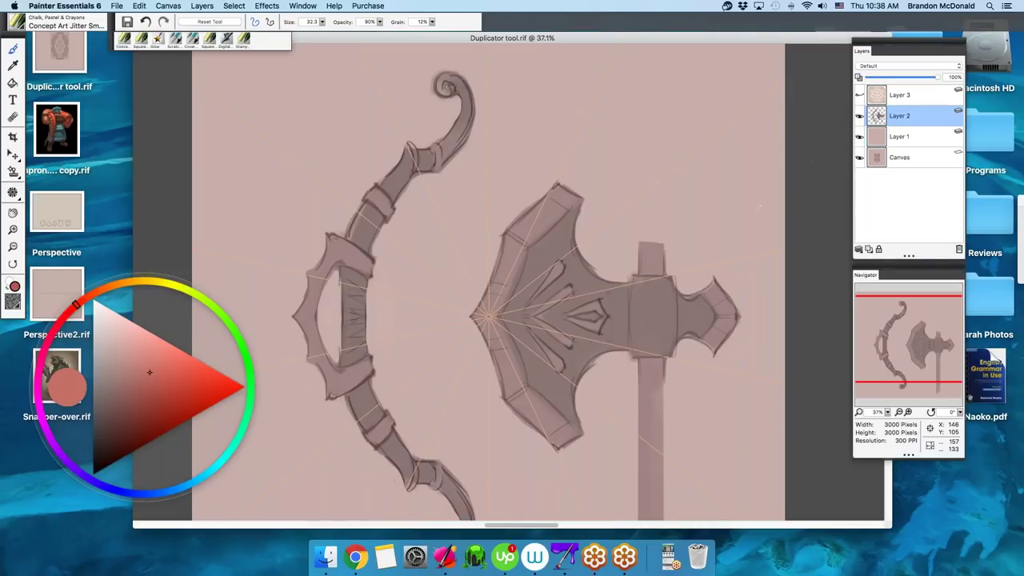
# - Switch from kaleidoscope to mirror painting and replace the vertical mirror plane with a horizontal one across the bow and axe
pyautogui.click(13, 192)
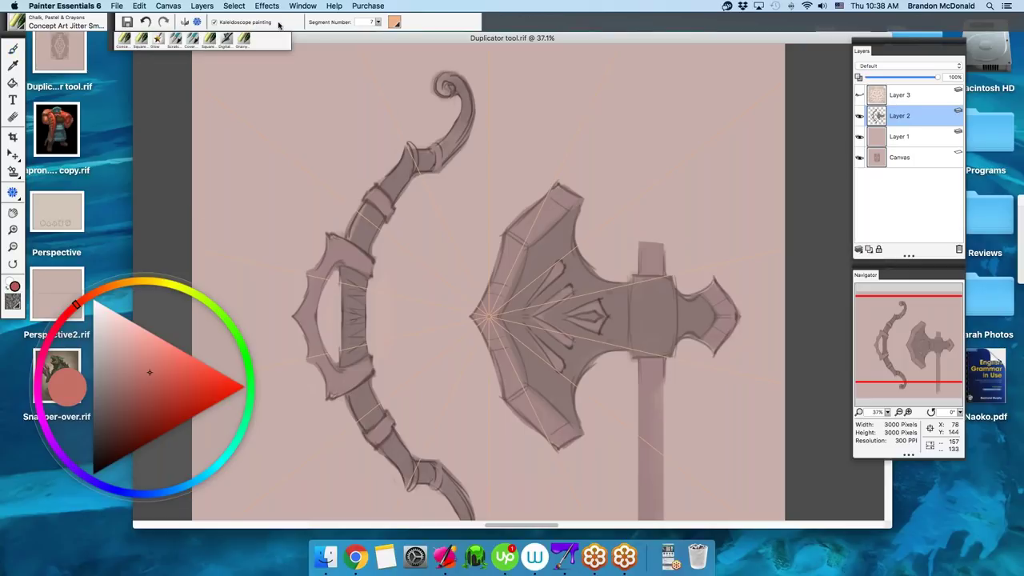
pyautogui.click(185, 23)
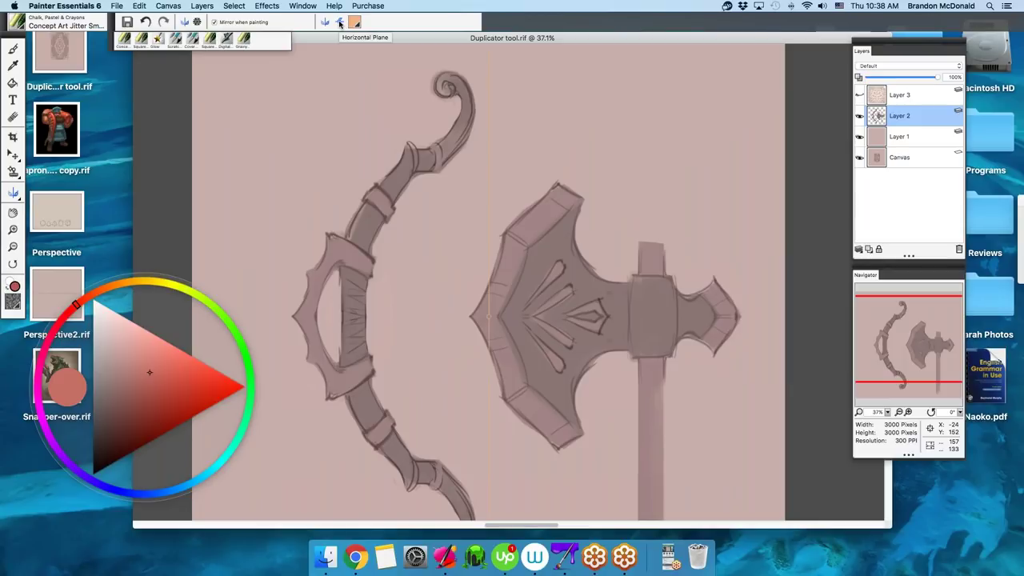
pyautogui.click(340, 23)
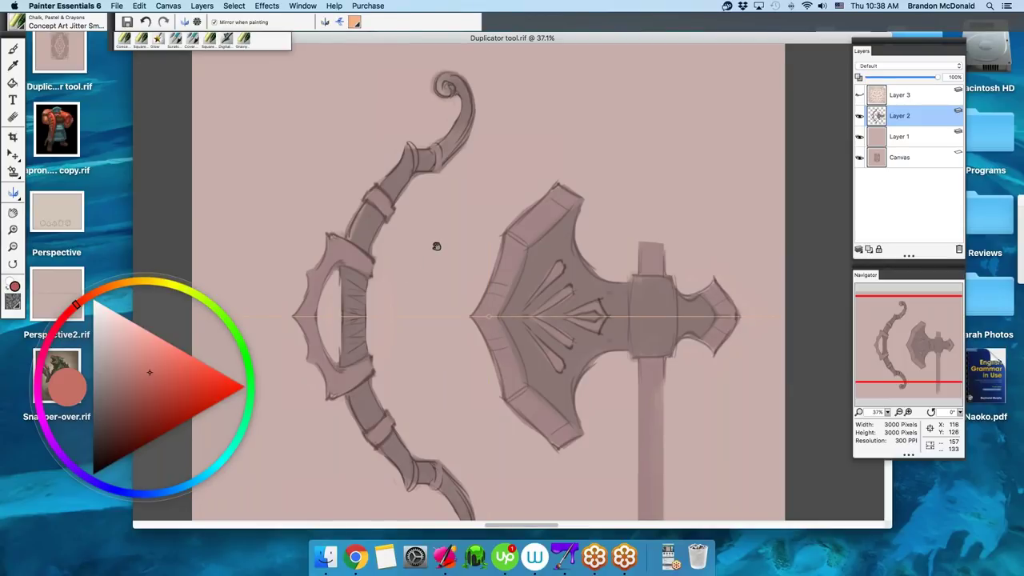
pyautogui.scroll(-2, 437, 247)
pyautogui.scroll(-2, 437, 261)
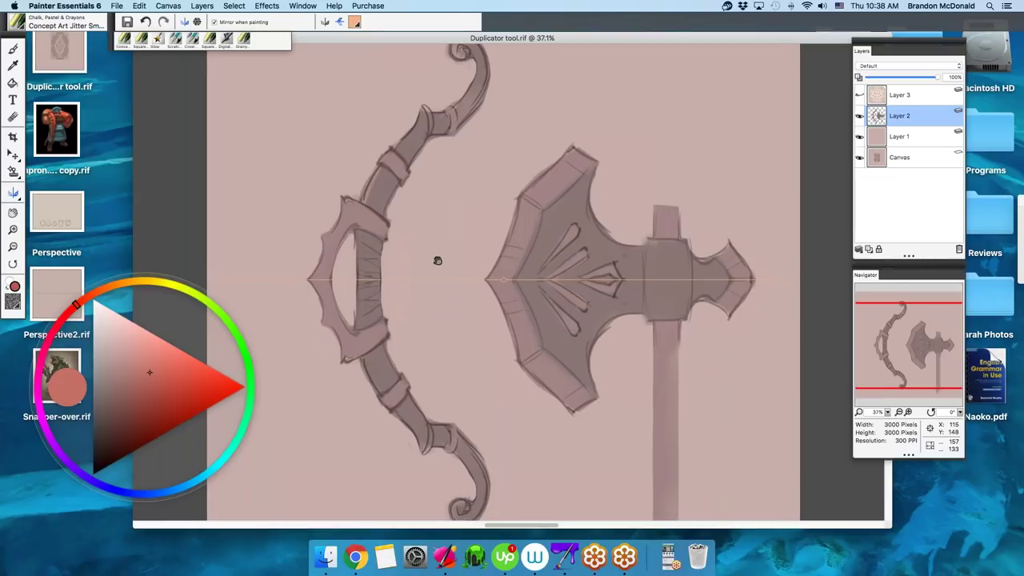
pyautogui.click(886, 415)
pyautogui.moveTo(887, 415); pyautogui.dragTo(880, 416)
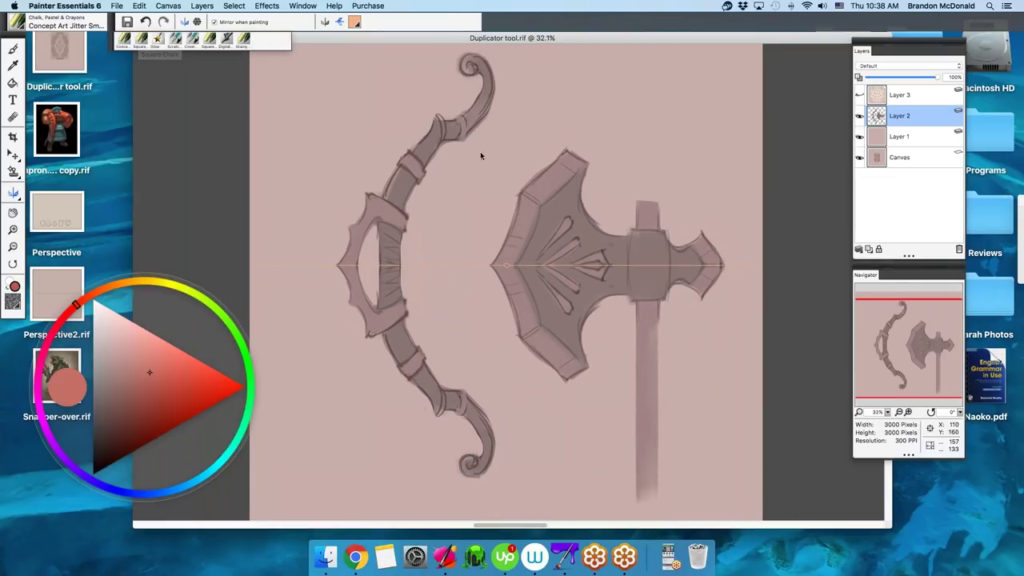
# - Hide Layer 2, preview the mandala on Layer 3, and hide Layer 1 to show the card design on the Canvas
pyautogui.click(859, 116)
pyautogui.click(858, 95)
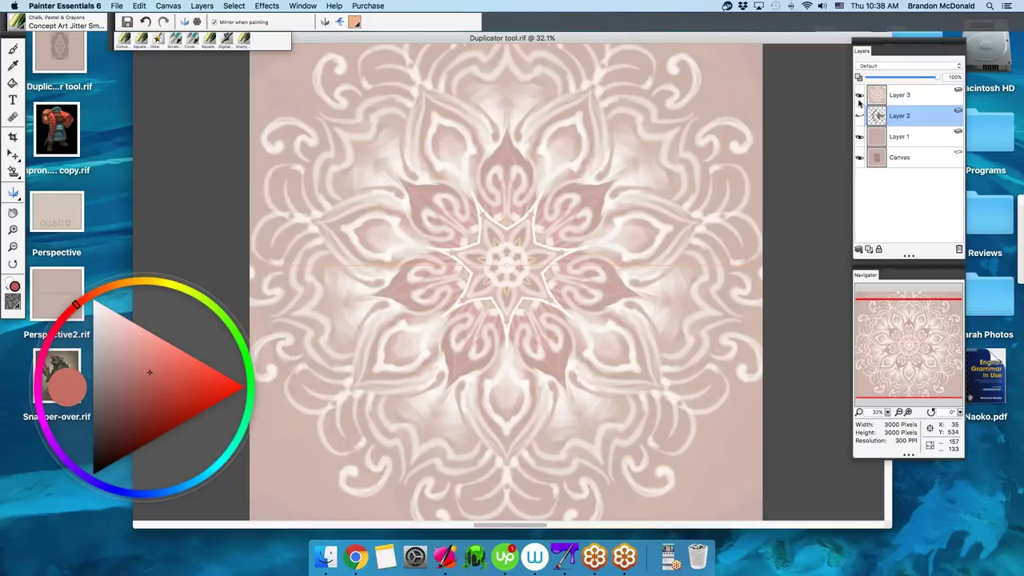
pyautogui.click(860, 96)
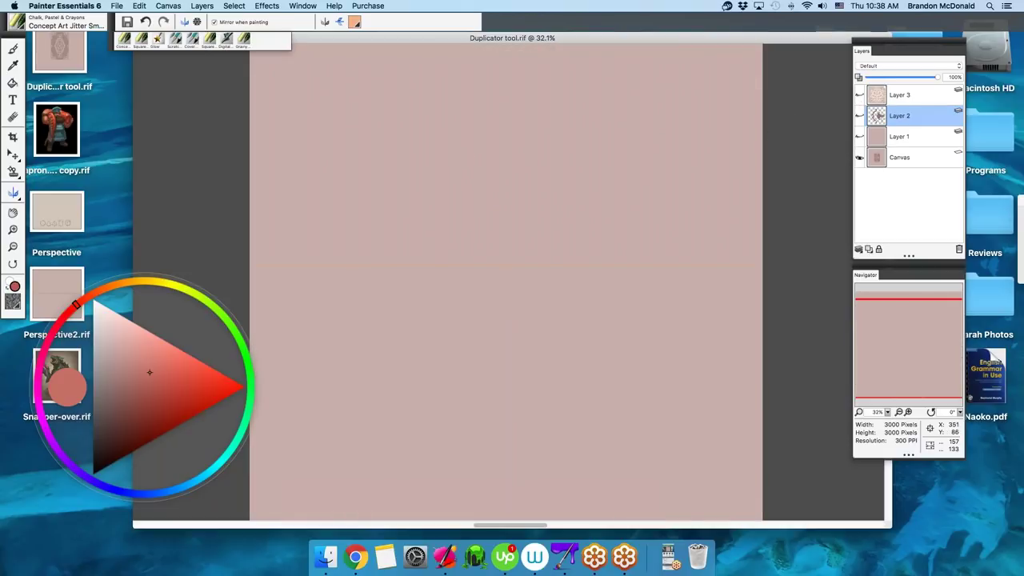
pyautogui.click(859, 137)
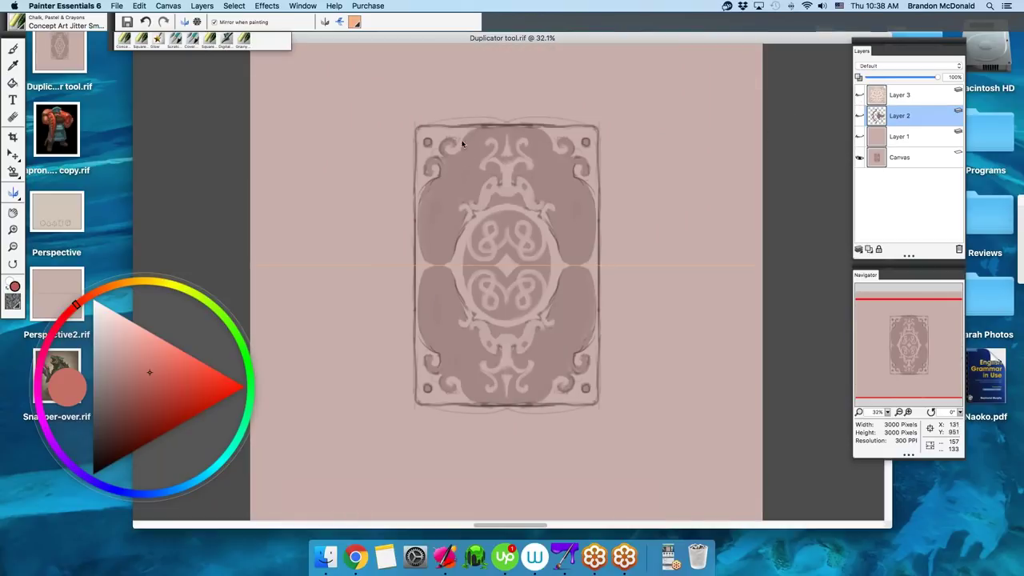
# - Turn on both the vertical and horizontal mirror planes over the card design and select the Square Chalk brush
pyautogui.click(12, 191)
pyautogui.click(340, 22)
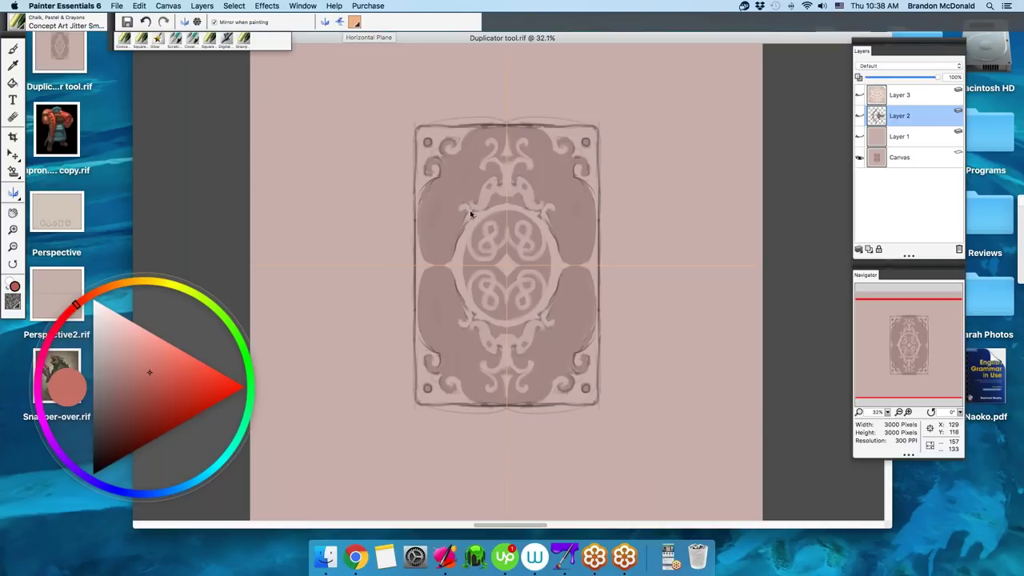
pyautogui.click(140, 40)
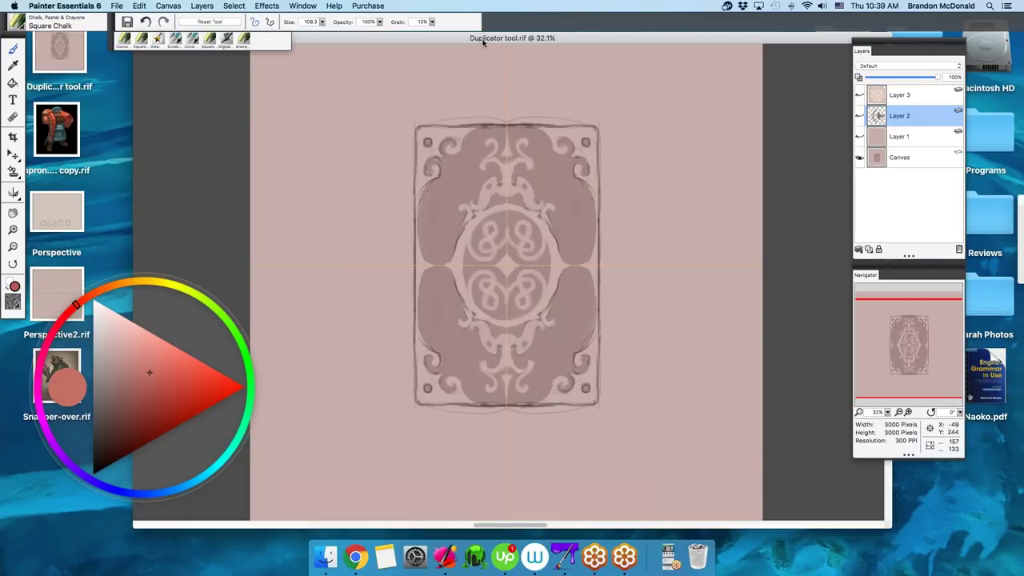
# - Close the Duplicator tool document
pyautogui.moveTo(482, 42); pyautogui.dragTo(496, 57)
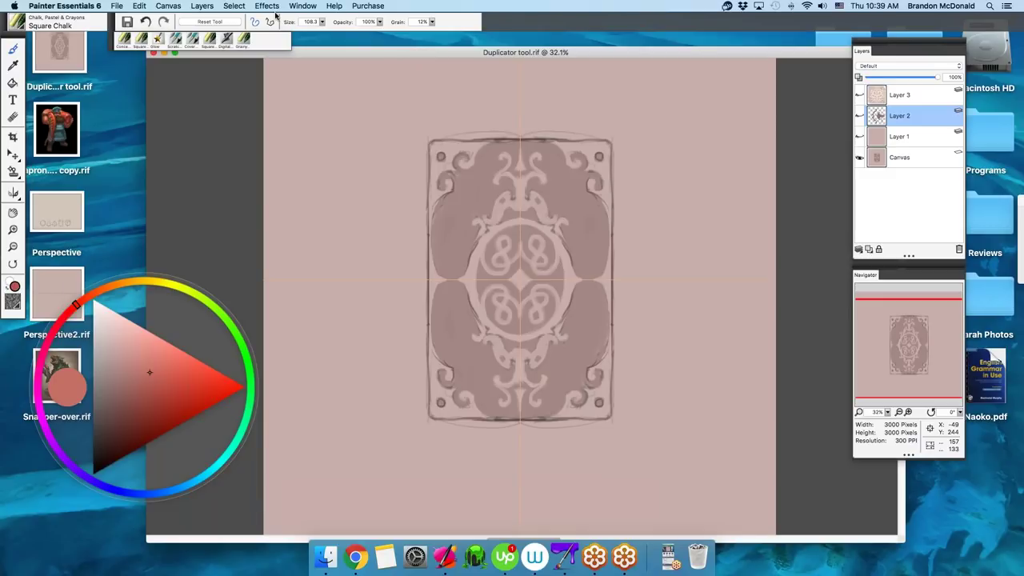
pyautogui.moveTo(323, 51); pyautogui.dragTo(356, 66)
pyautogui.press('super+w')
pyautogui.click(471, 192)
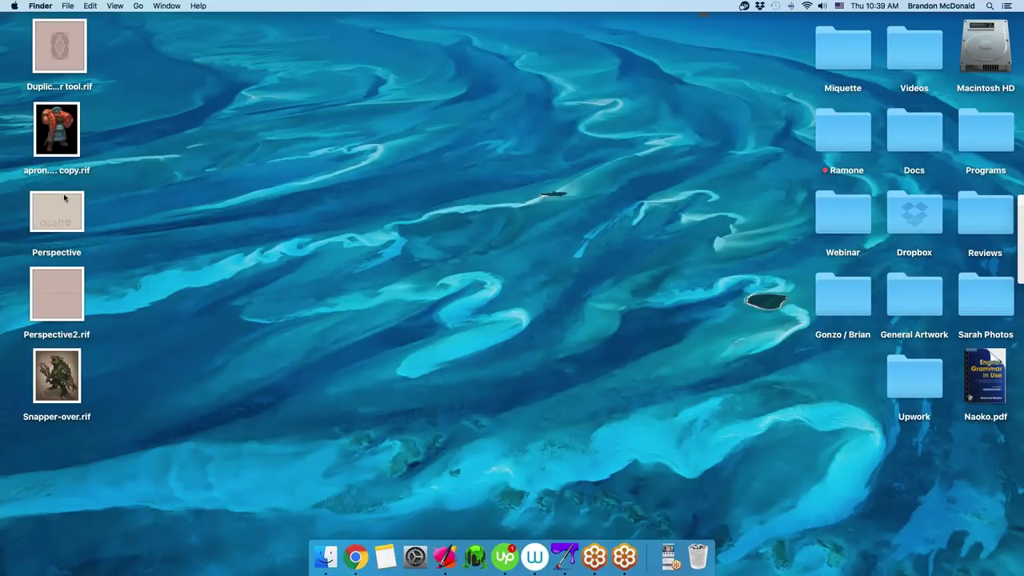
# - Open the apron copy artwork from the desktop and enlarge its document window
pyautogui.doubleClick(65, 138)
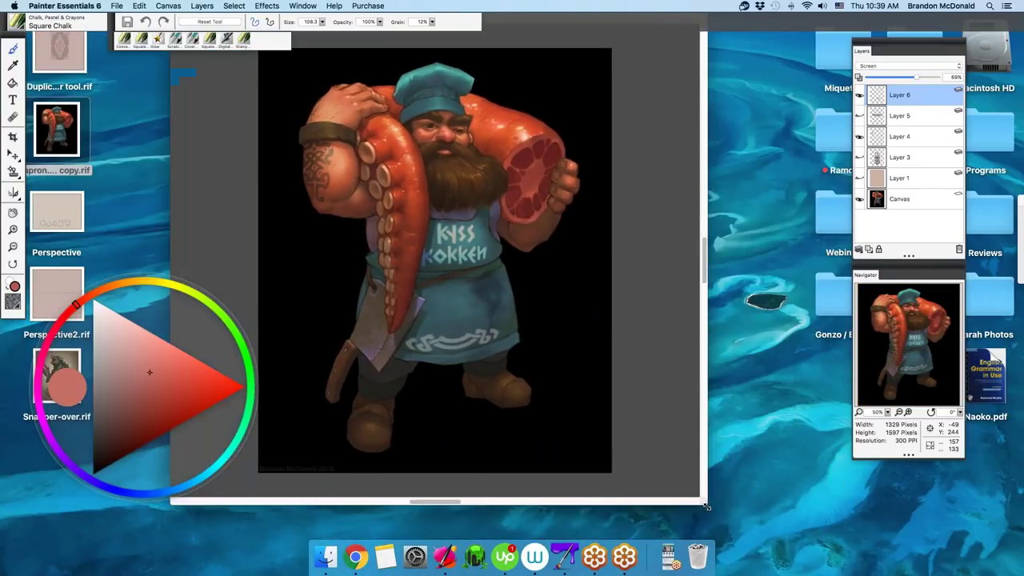
pyautogui.moveTo(706, 506); pyautogui.dragTo(767, 536)
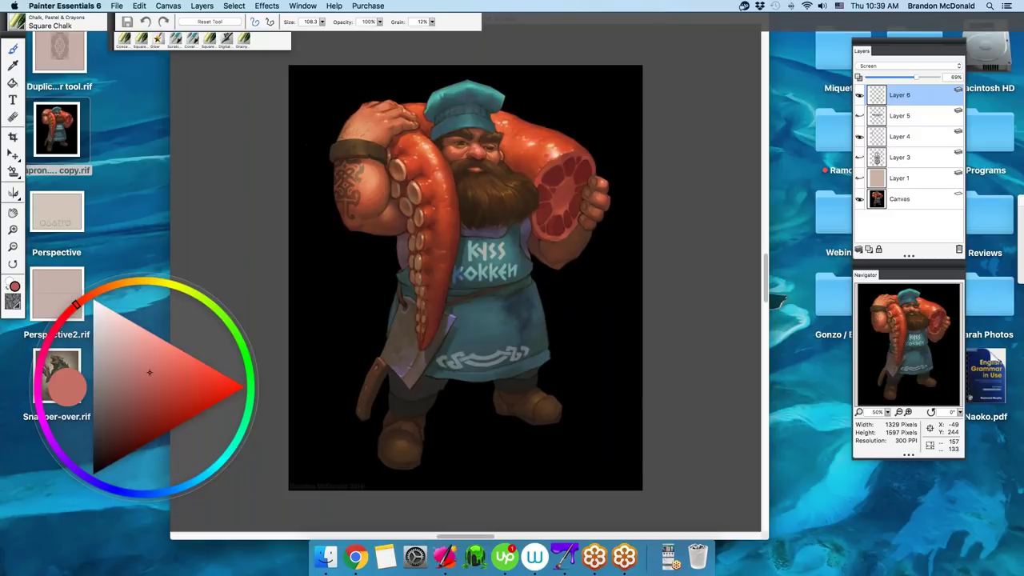
# - Hide Layers 6 and 4, select Layer 3, and show its knotwork ornament against the plain Layer 1
pyautogui.click(860, 95)
pyautogui.click(859, 115)
pyautogui.click(860, 116)
pyautogui.click(859, 136)
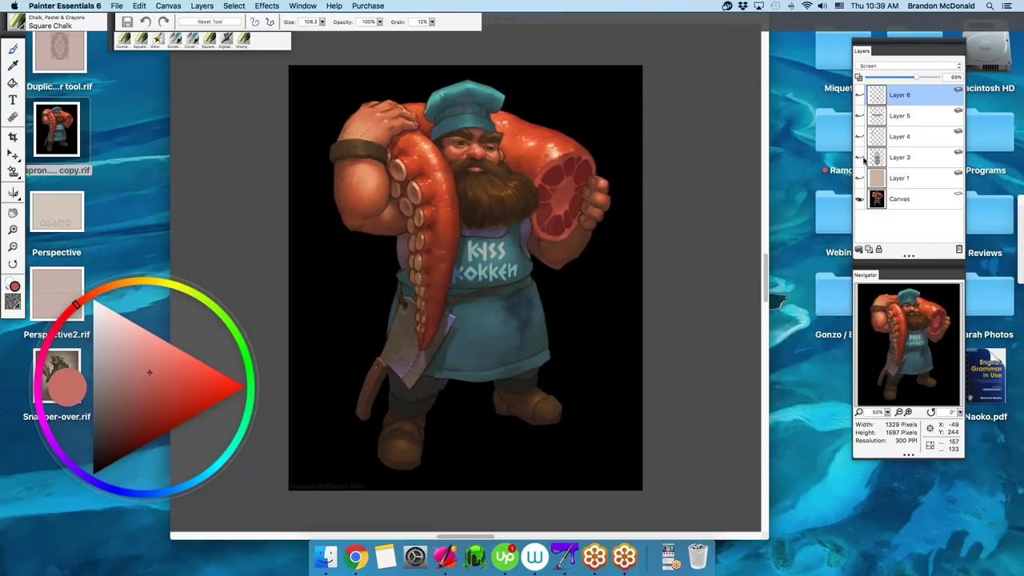
pyautogui.click(875, 159)
pyautogui.click(860, 178)
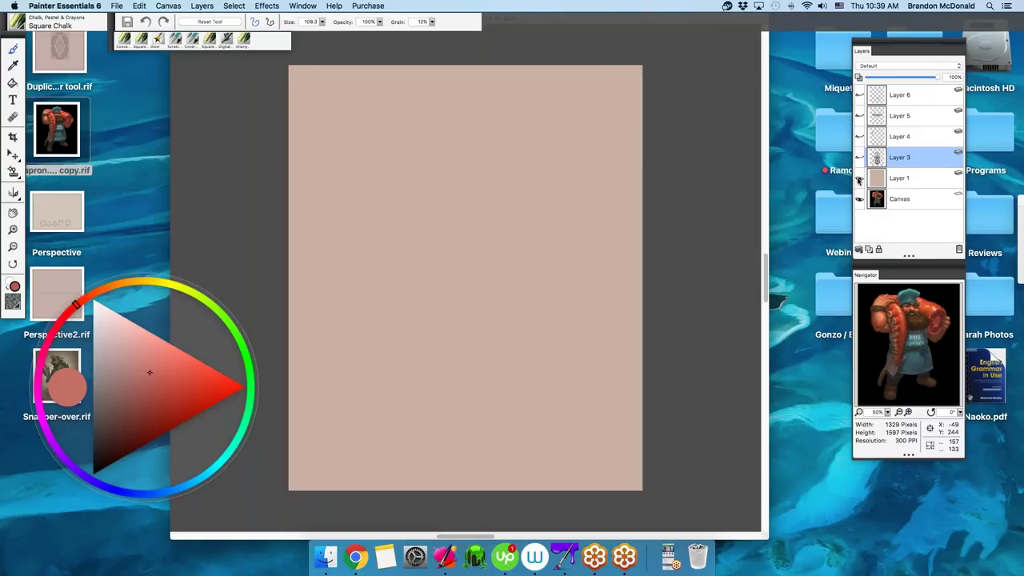
pyautogui.click(861, 158)
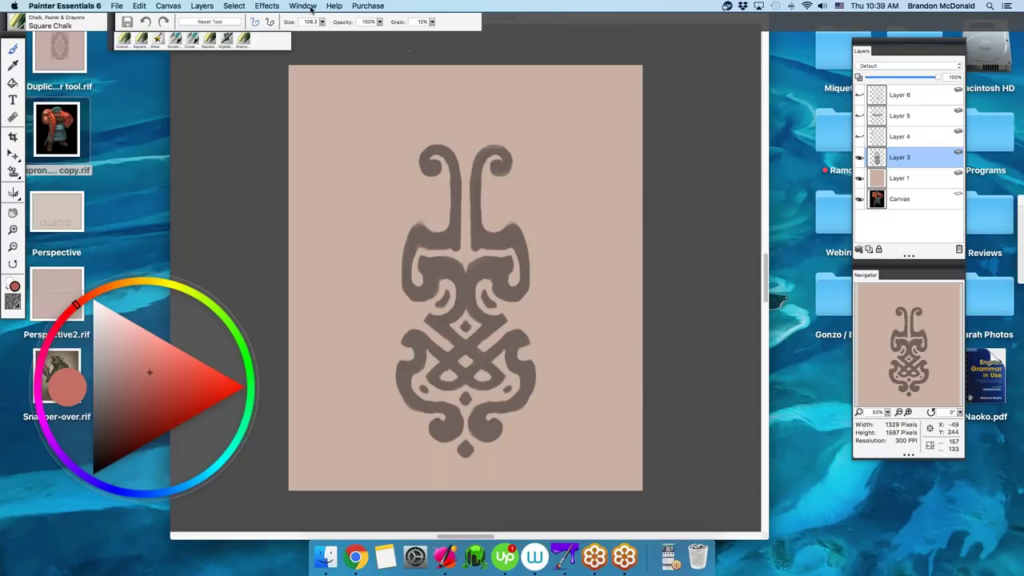
# - Select all of the ornament layer and copy it
pyautogui.click(268, 6)
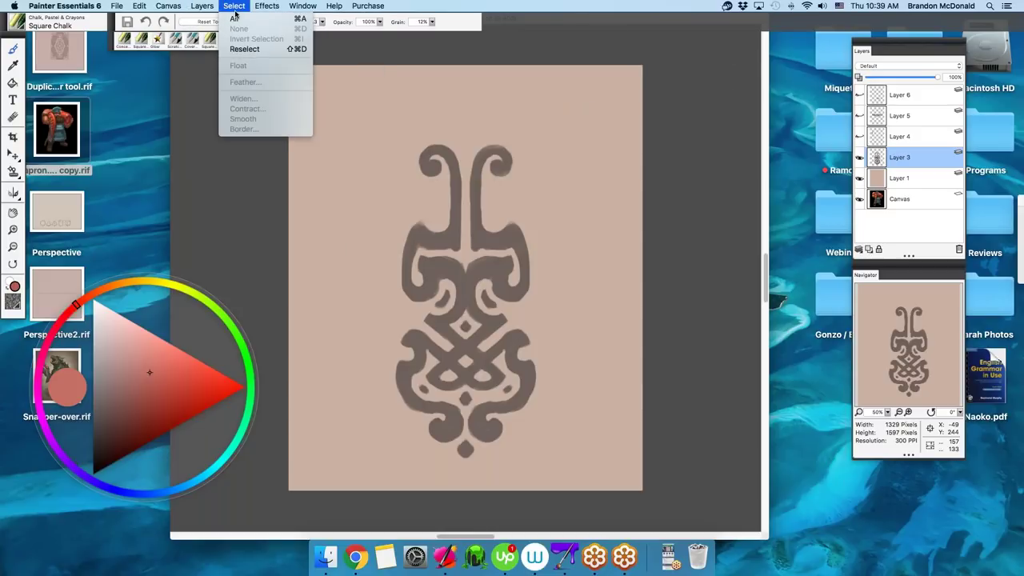
pyautogui.click(235, 19)
pyautogui.click(139, 6)
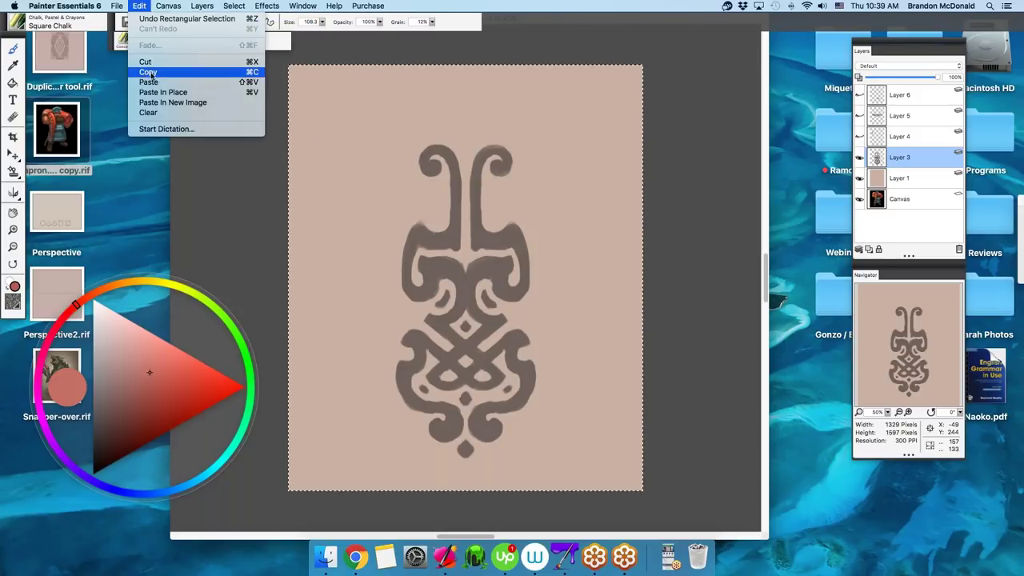
pyautogui.click(146, 74)
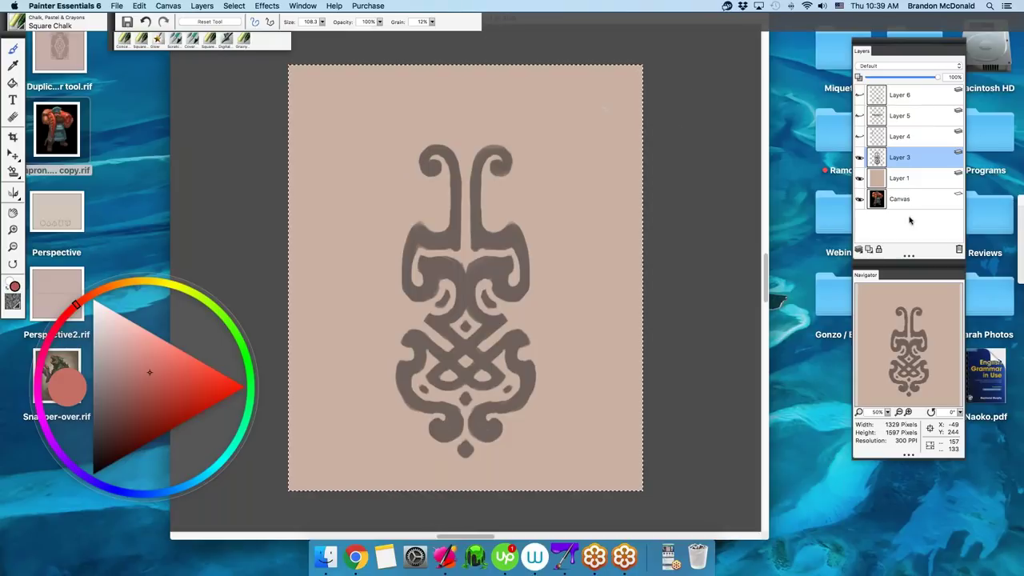
# - Hide Layers 3 and 1, select the Canvas, and paste the copied ornament in place over the character
pyautogui.click(860, 158)
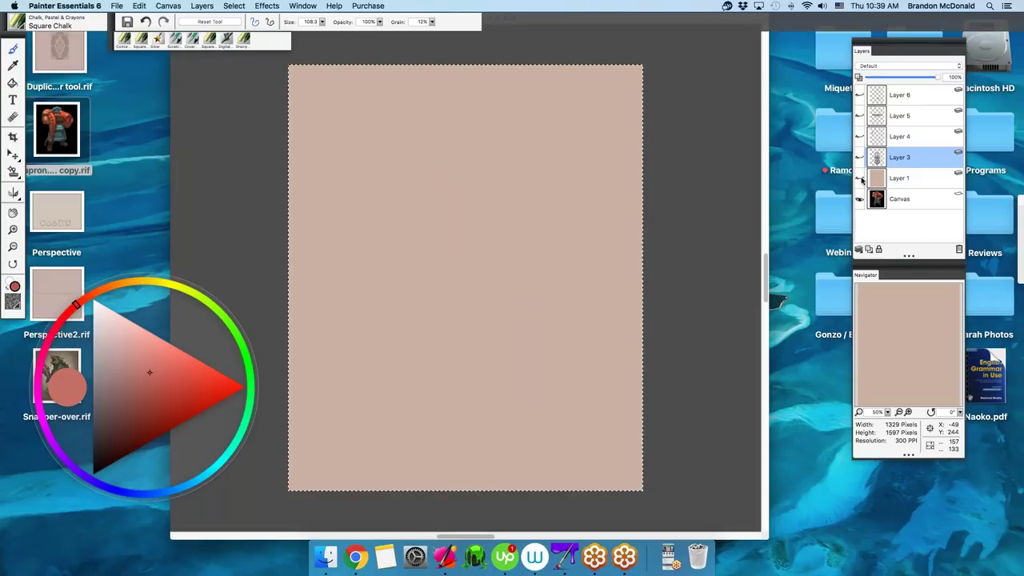
pyautogui.click(860, 178)
pyautogui.click(899, 199)
pyautogui.click(140, 6)
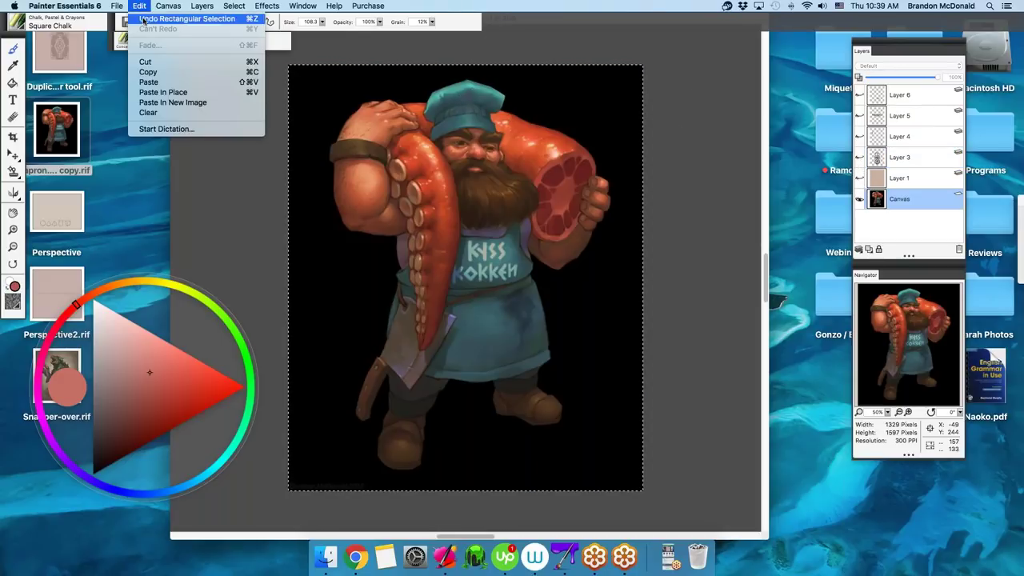
pyautogui.click(164, 92)
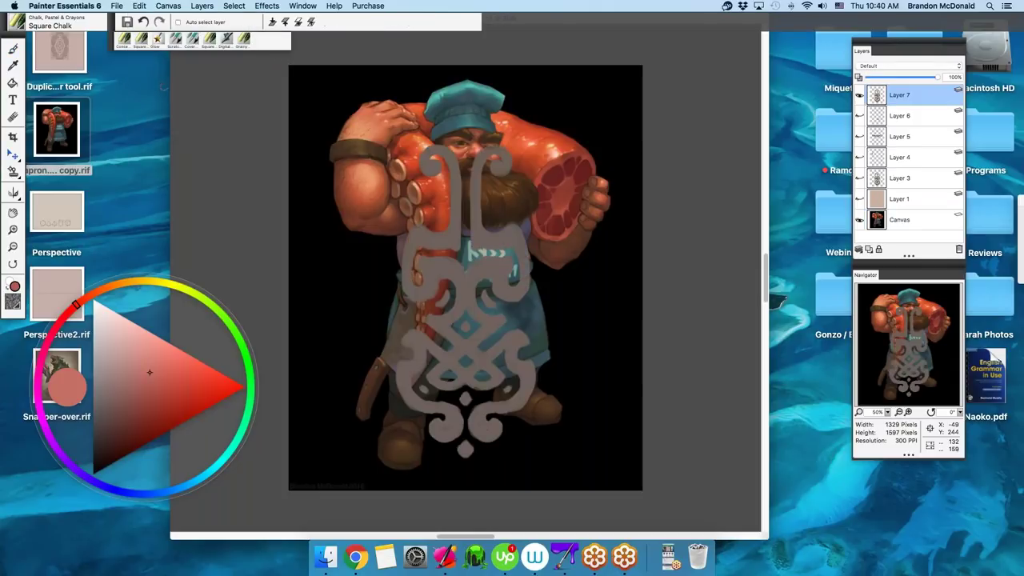
# - Set the pasted ornament layer's blend mode to Multiply and move it over the character's raised arm
pyautogui.click(12, 156)
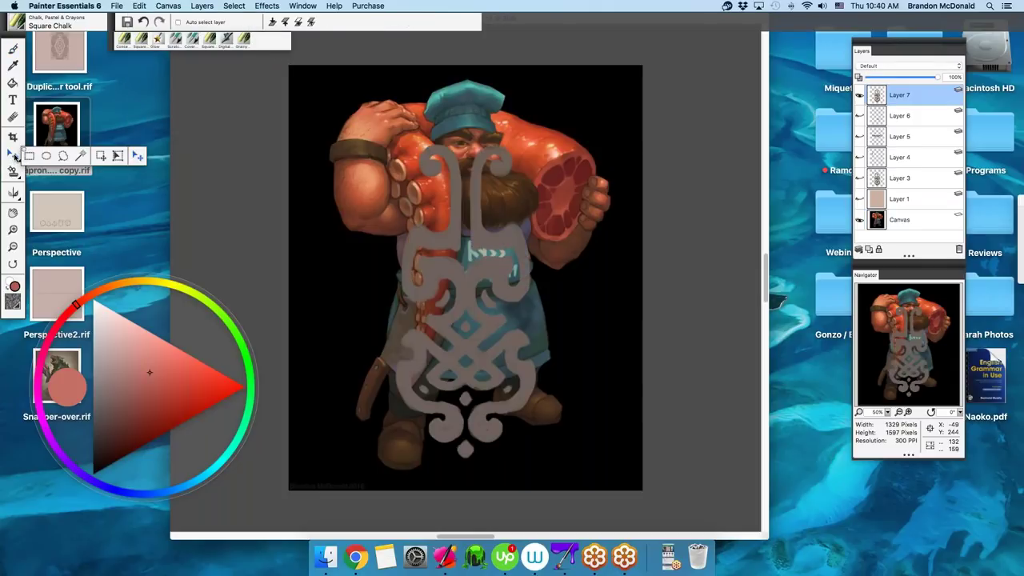
pyautogui.click(876, 67)
pyautogui.click(874, 141)
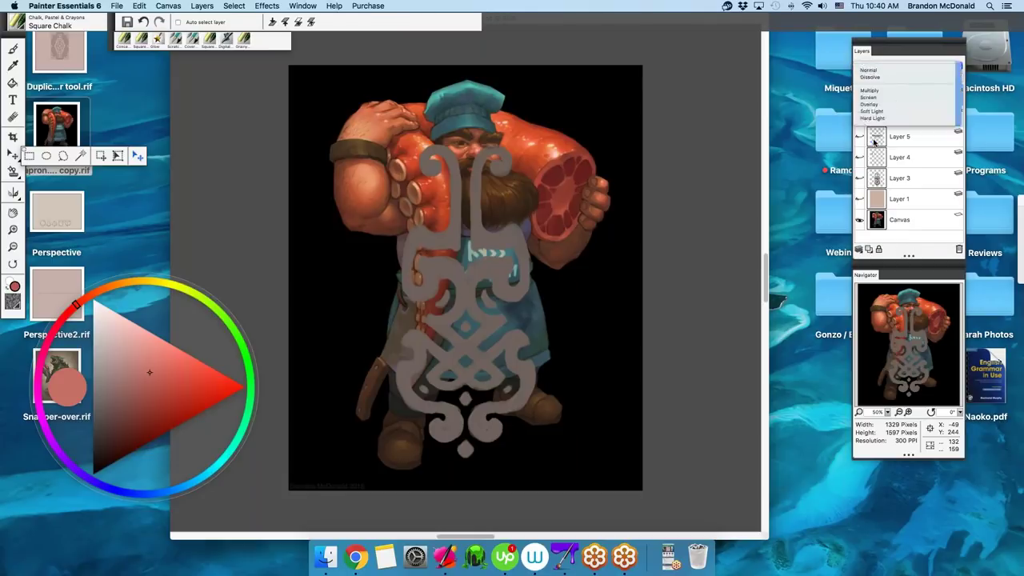
pyautogui.moveTo(484, 272); pyautogui.dragTo(418, 170)
# - Scale the ornament down with the Transform tool and place it on the arm just below the wristband
pyautogui.click(14, 155)
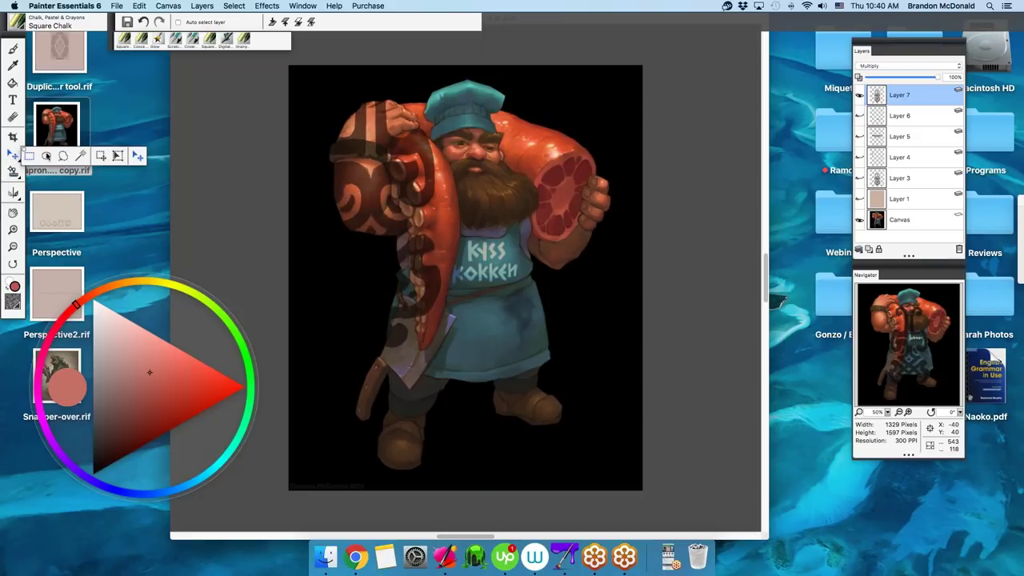
pyautogui.click(116, 156)
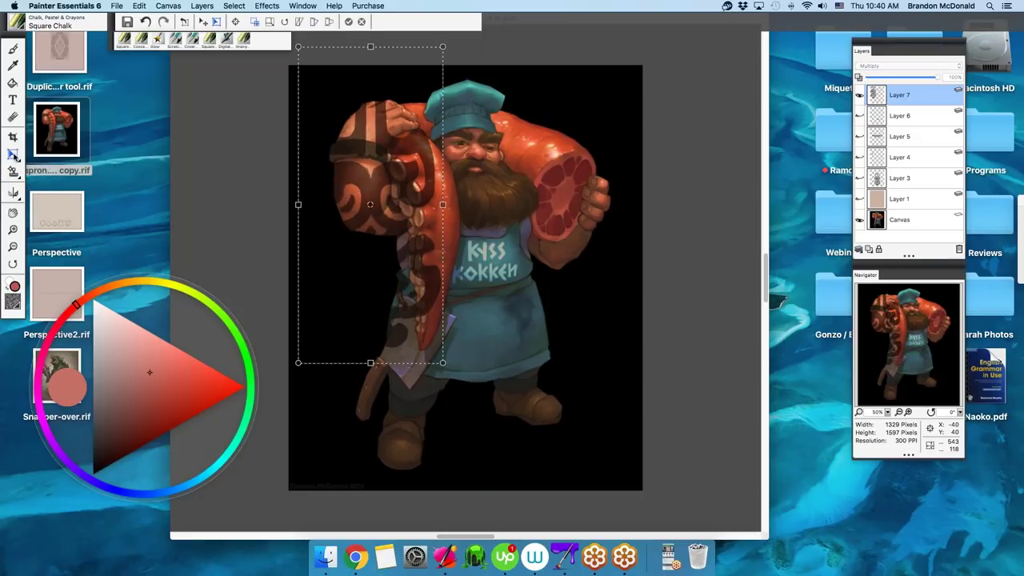
pyautogui.click(14, 157)
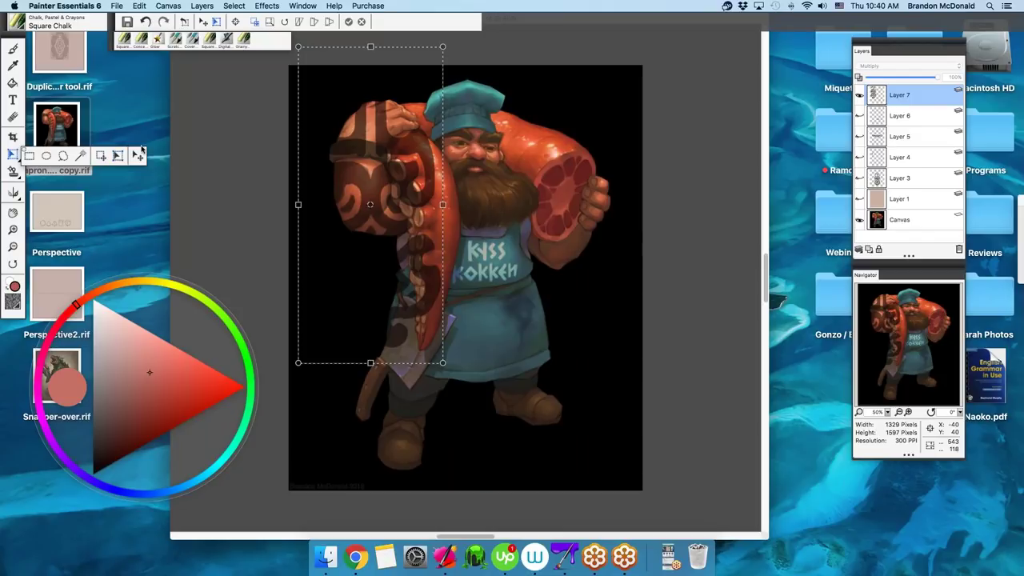
pyautogui.click(315, 23)
pyautogui.moveTo(443, 47); pyautogui.dragTo(442, 201)
pyautogui.moveTo(384, 196); pyautogui.dragTo(353, 164)
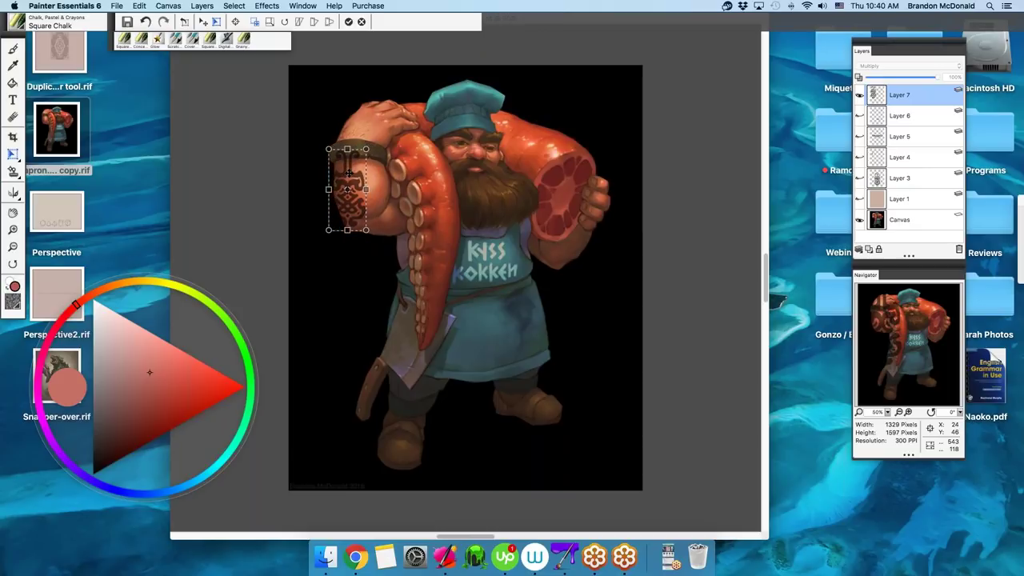
# - Distort the ornament's corners to follow the arm's slant and commit the transformation
pyautogui.click(311, 22)
pyautogui.moveTo(328, 150); pyautogui.dragTo(364, 152)
pyautogui.moveTo(366, 229)
pyautogui.mouseDown()
pyautogui.moveTo(331, 231)
pyautogui.moveTo(370, 226)
pyautogui.mouseUp()
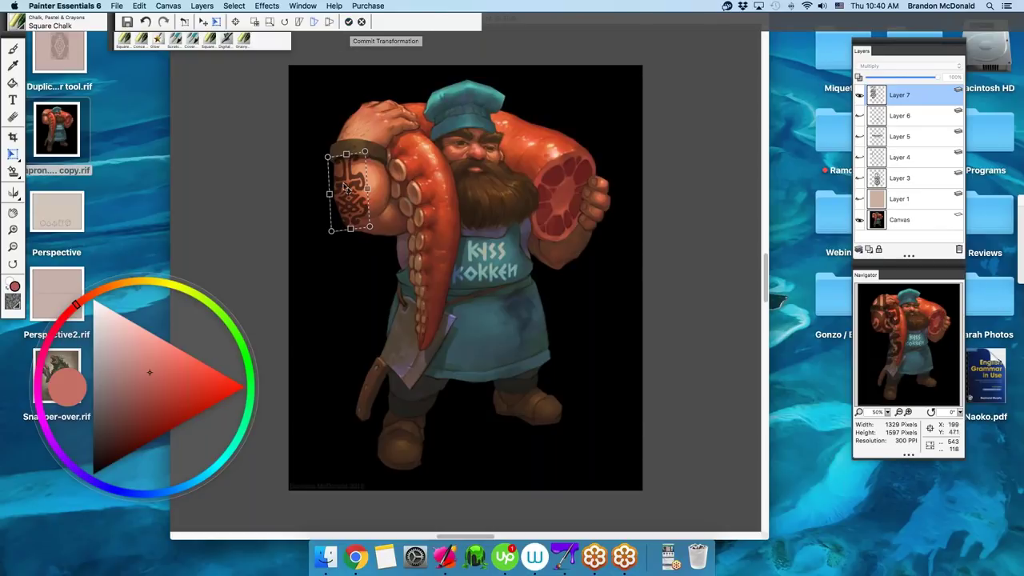
pyautogui.click(348, 22)
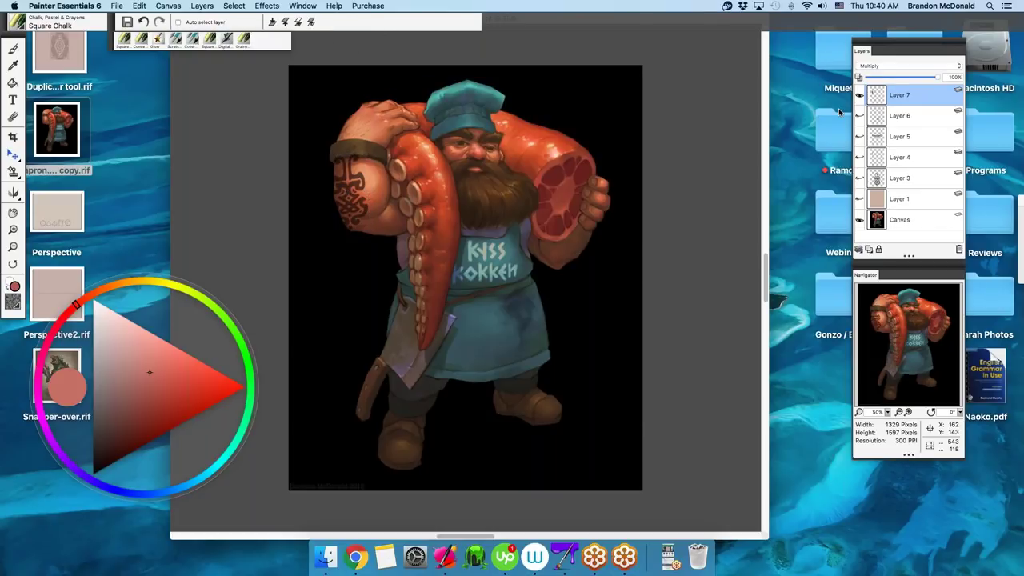
# - Lower the tattoo layer's opacity to 72% and erase the tattoo's edge beside the wristband
pyautogui.moveTo(924, 80); pyautogui.dragTo(915, 79)
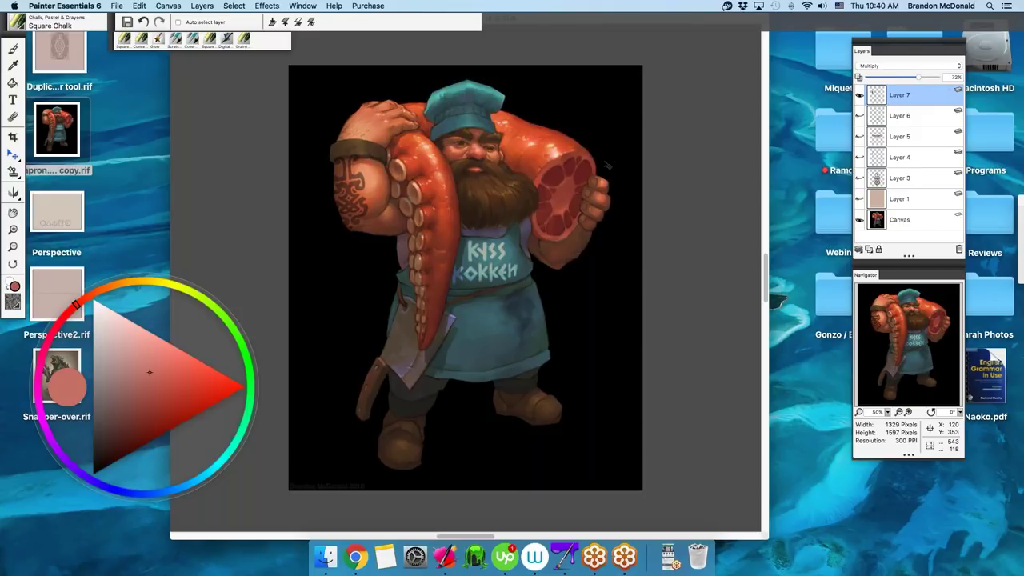
pyautogui.press('b')
pyautogui.moveTo(391, 171); pyautogui.dragTo(344, 133)
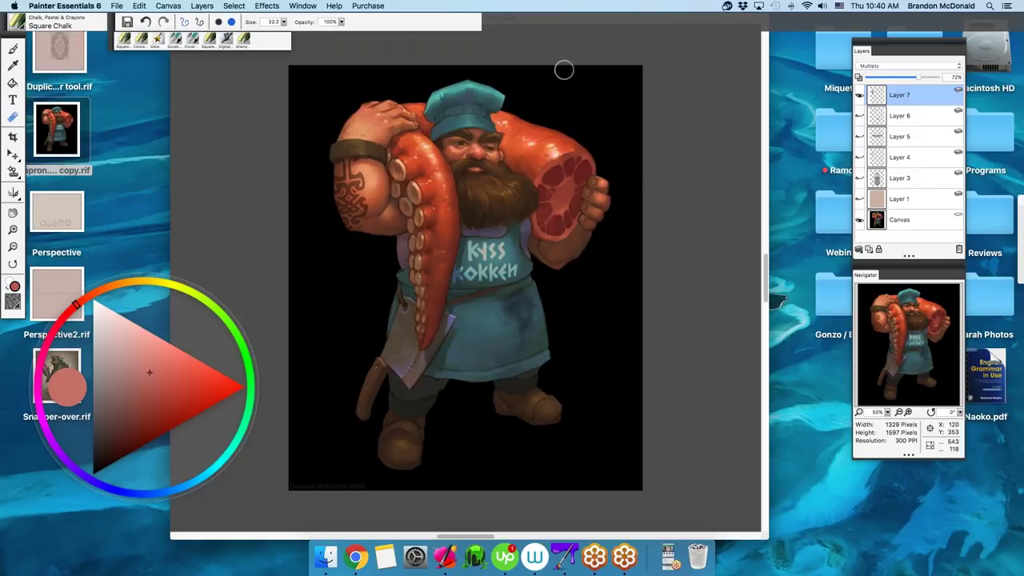
# - Adjust the tattoo layer's colors using Uniform Color with a hue shift of -50% and a saturation of 70%
pyautogui.click(308, 6)
pyautogui.moveTo(268, 6)
pyautogui.moveTo(320, 55)
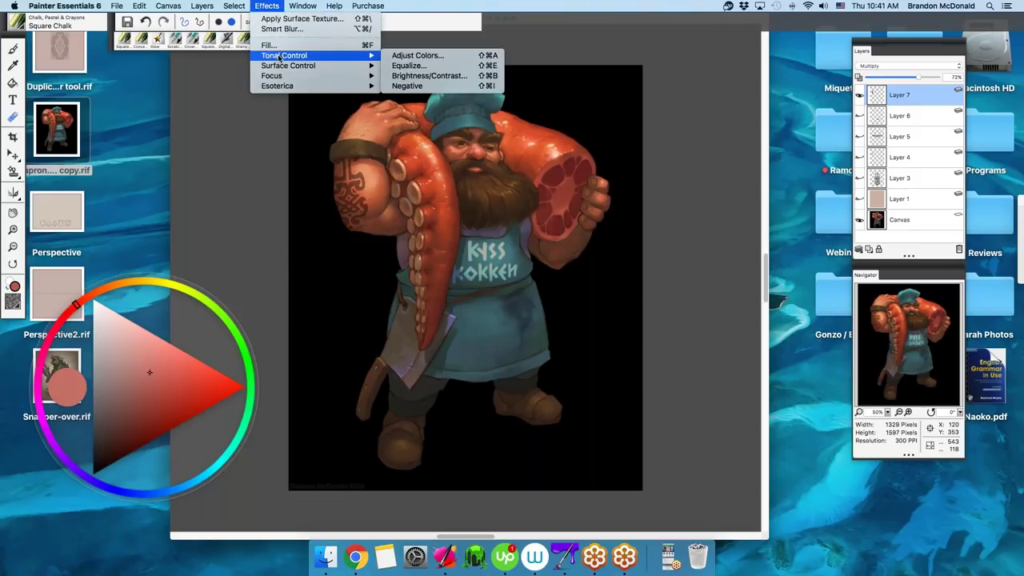
pyautogui.click(415, 56)
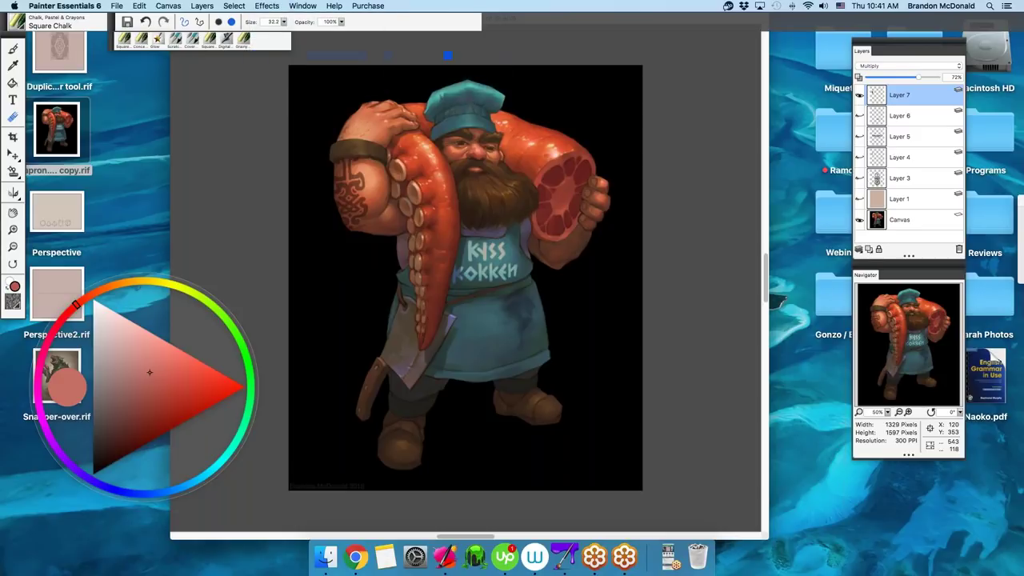
pyautogui.moveTo(532, 162); pyautogui.dragTo(484, 162)
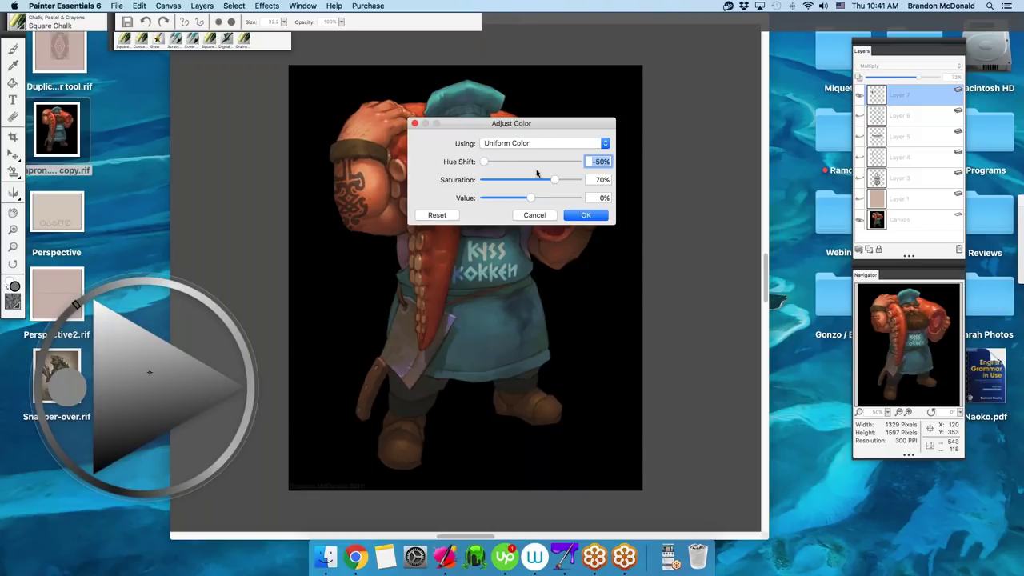
pyautogui.click(575, 216)
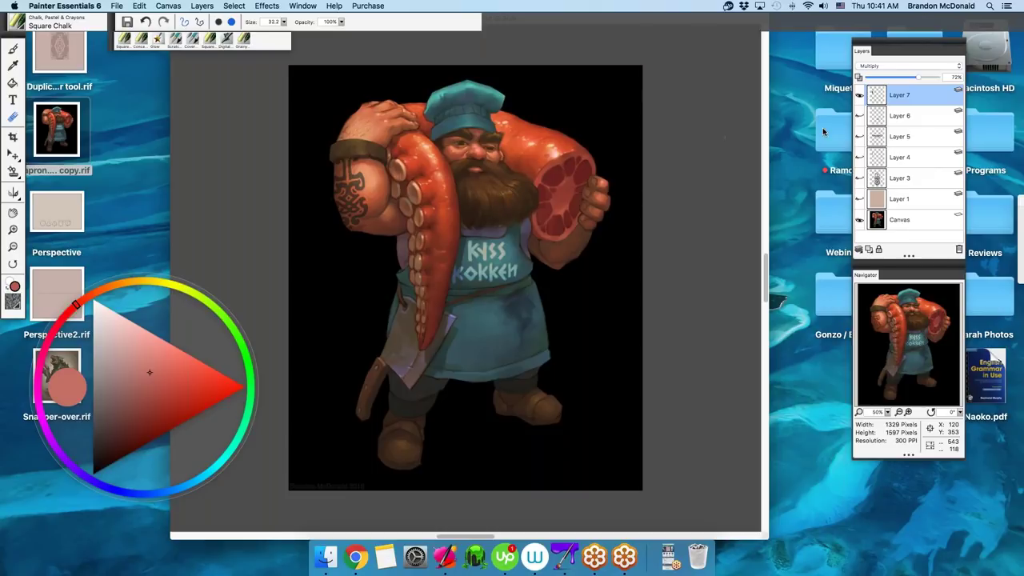
# - Show Layer 6 with the ornament on the apron hem, select it, and keep its blend mode on Screen
pyautogui.click(861, 117)
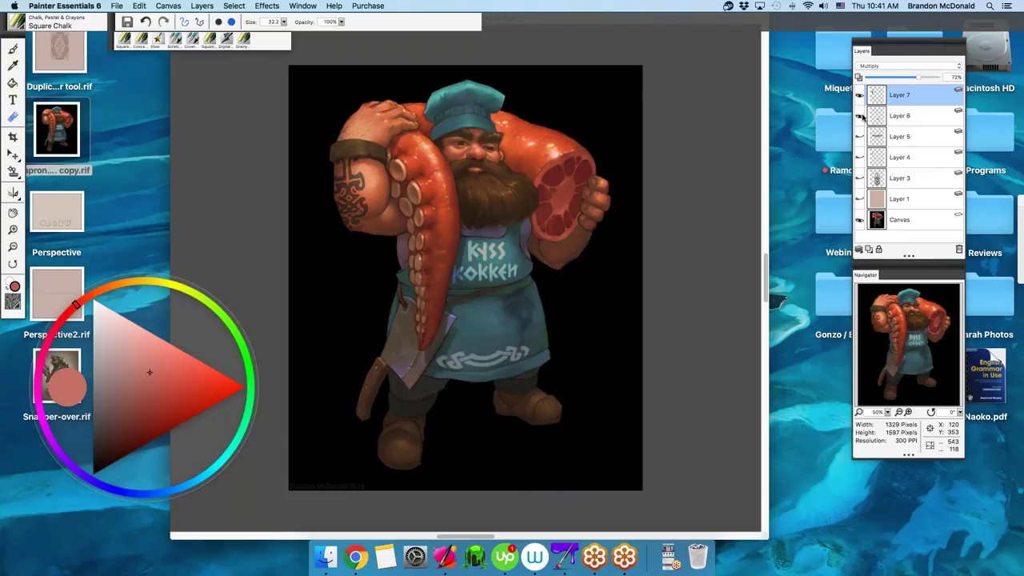
pyautogui.click(874, 120)
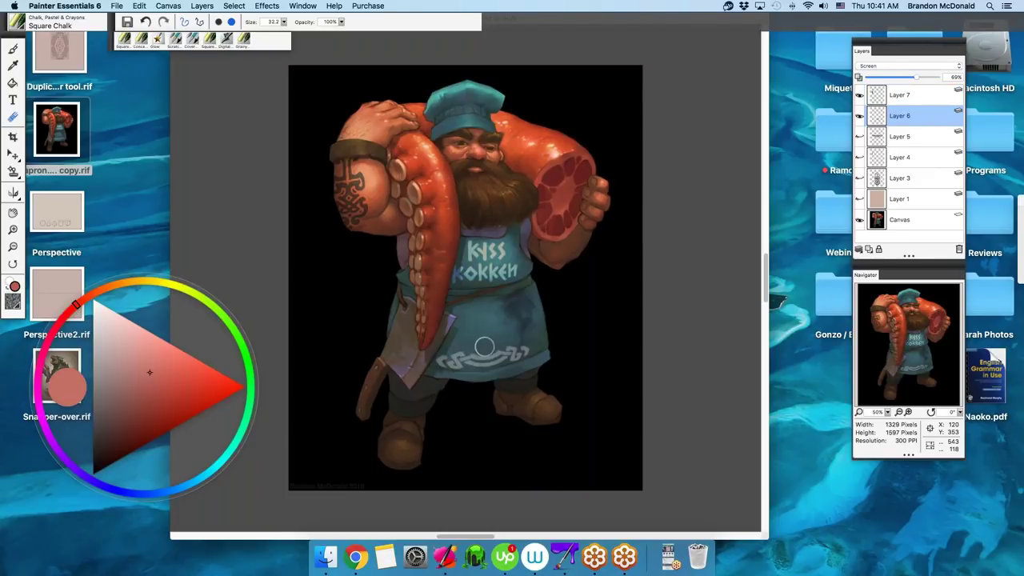
pyautogui.click(15, 156)
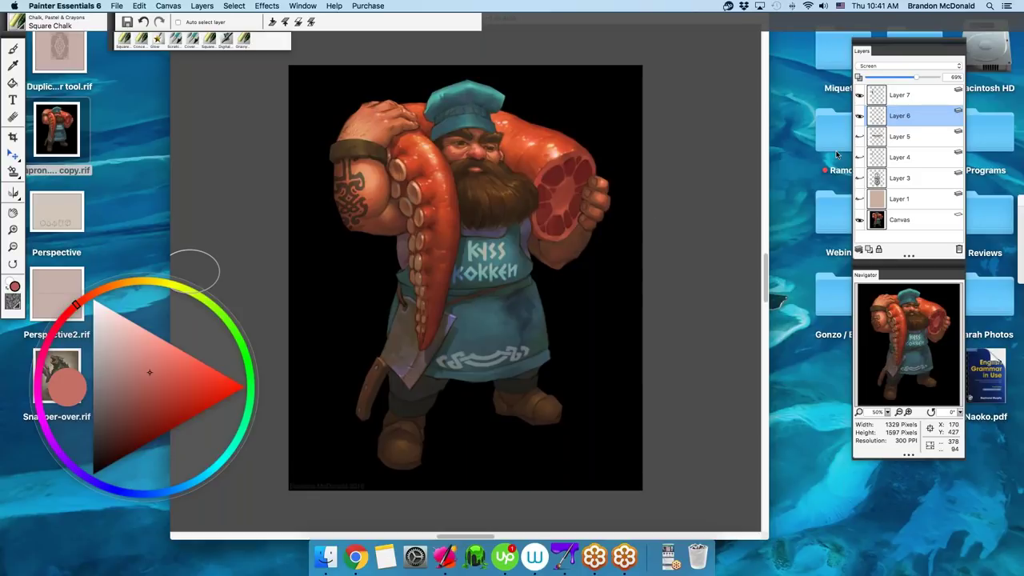
pyautogui.click(900, 67)
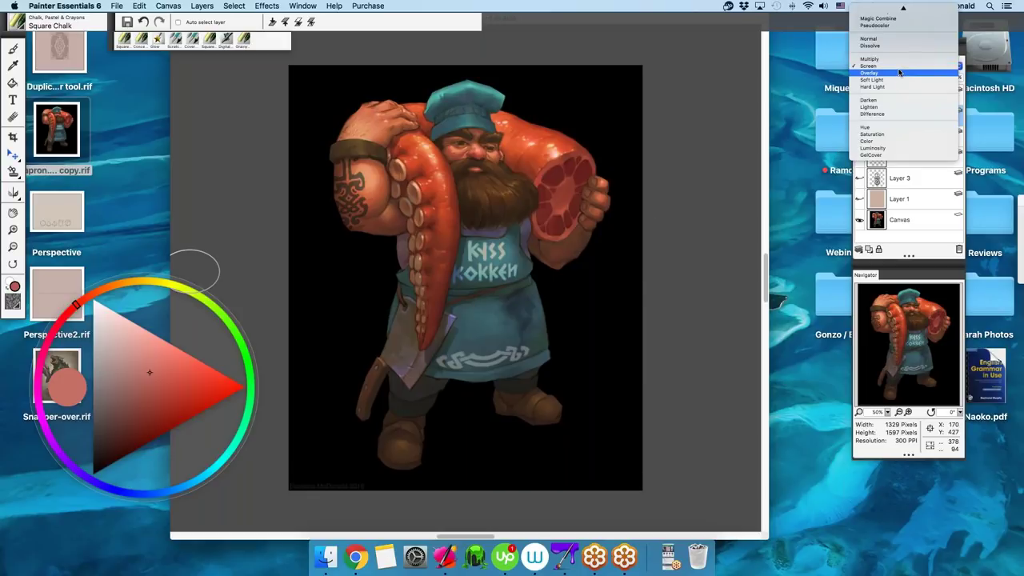
pyautogui.click(893, 68)
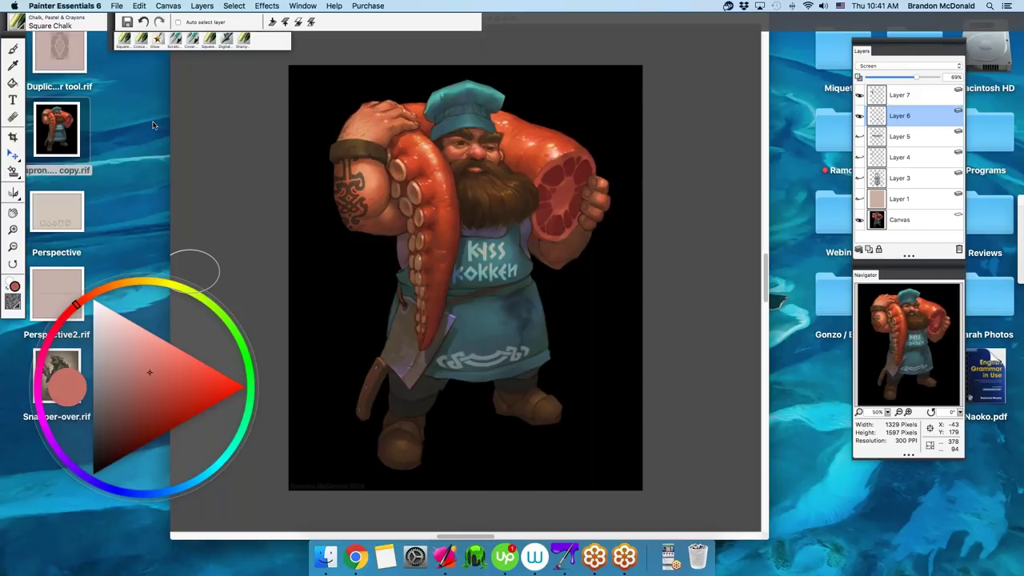
# - Close the apron design document without saving the changes
pyautogui.press('super+Tab')
pyautogui.click(177, 19)
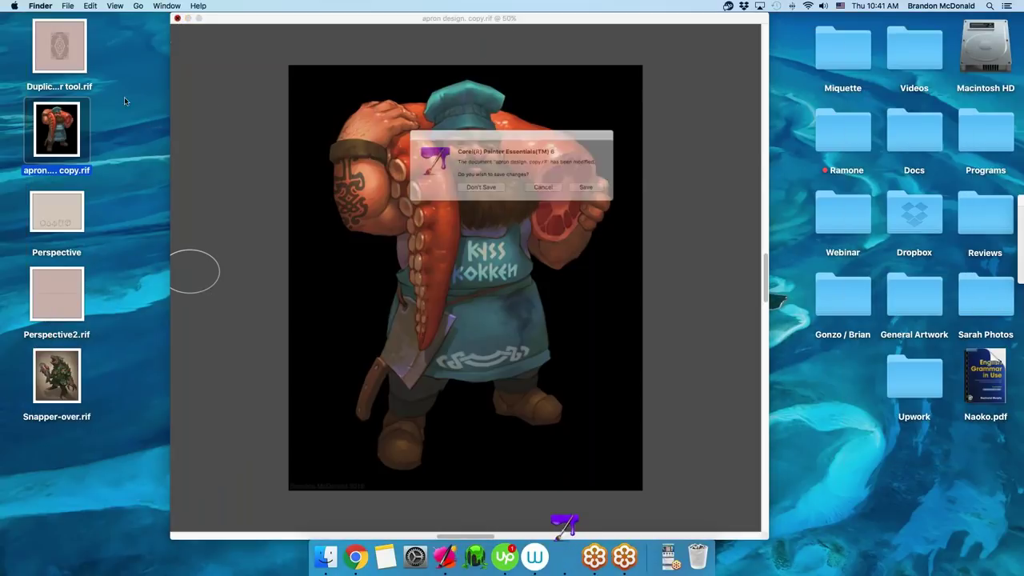
pyautogui.click(472, 191)
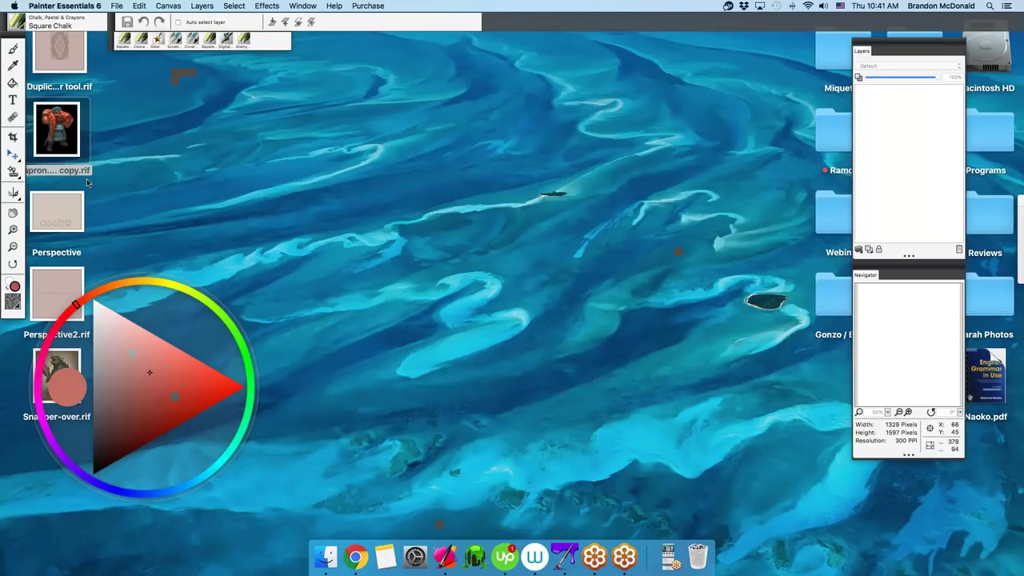
# - Open the Perspective file from the desktop in Painter Essentials 6, then move and enlarge its window
pyautogui.rightClick(64, 210)
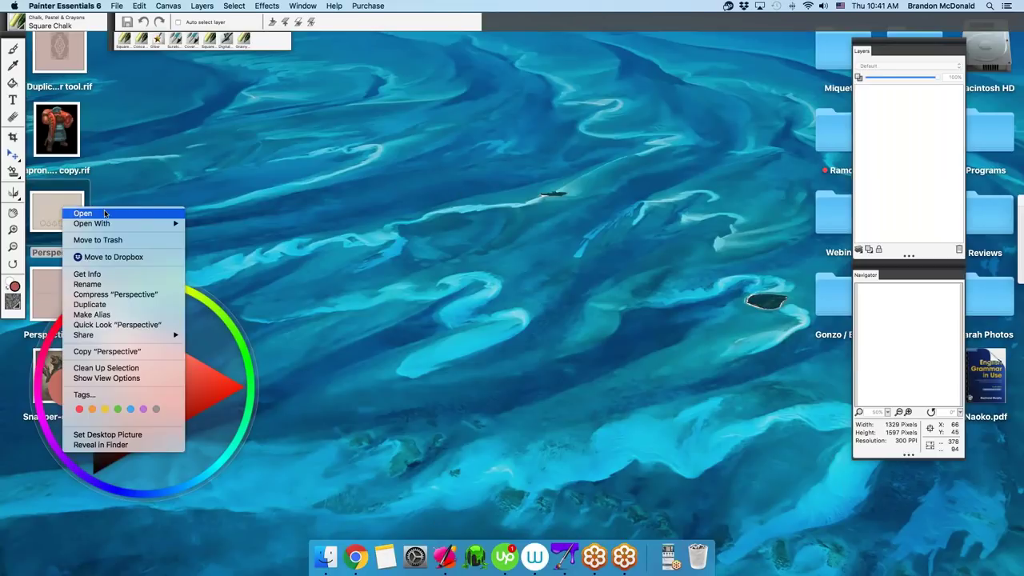
pyautogui.moveTo(106, 223)
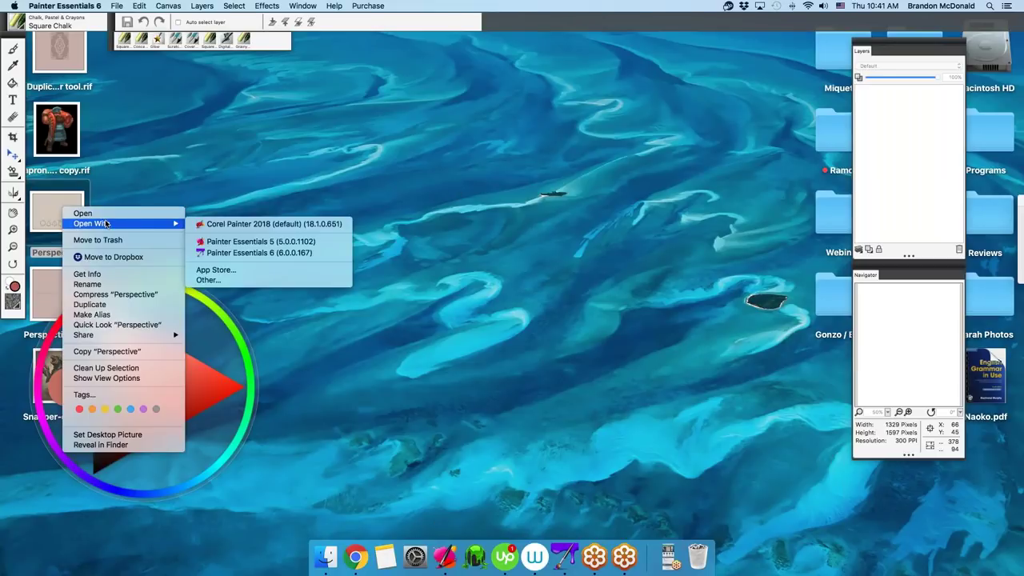
pyautogui.click(236, 253)
pyautogui.moveTo(339, 41)
pyautogui.mouseDown()
pyautogui.moveTo(365, 51)
pyautogui.moveTo(558, 40)
pyautogui.mouseUp()
pyautogui.moveTo(664, 349); pyautogui.dragTo(772, 508)
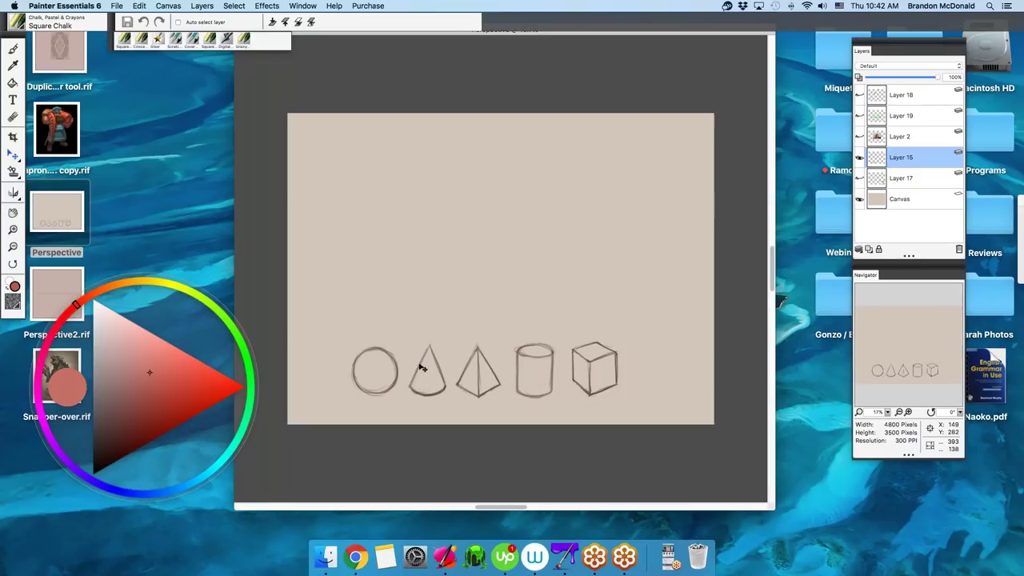
# - Show Layer 17 with the cube examples, Layer 2 with the building photo, and Layer 19 with the perspective lines
pyautogui.click(859, 179)
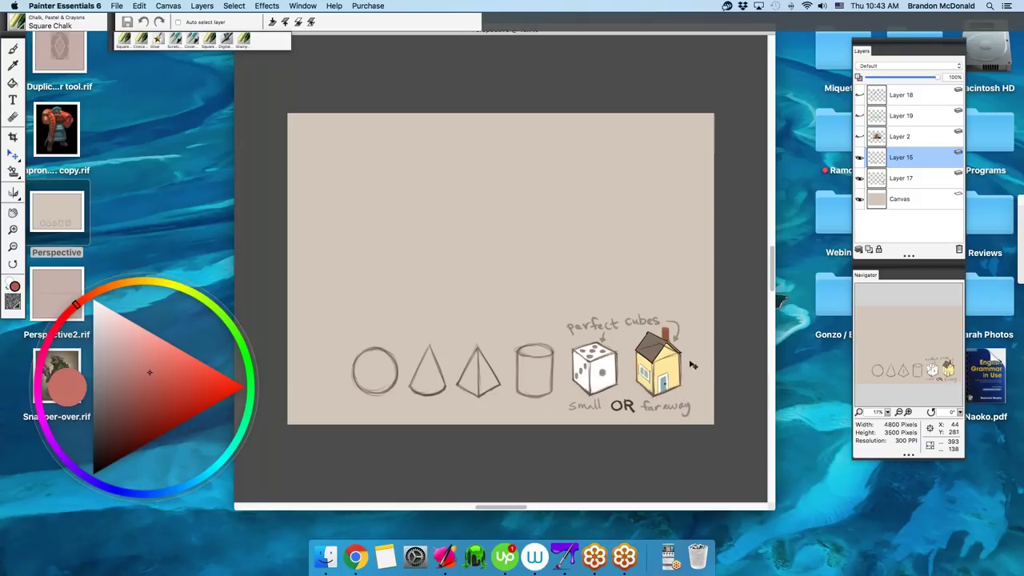
pyautogui.click(859, 136)
pyautogui.moveTo(889, 412); pyautogui.dragTo(900, 420)
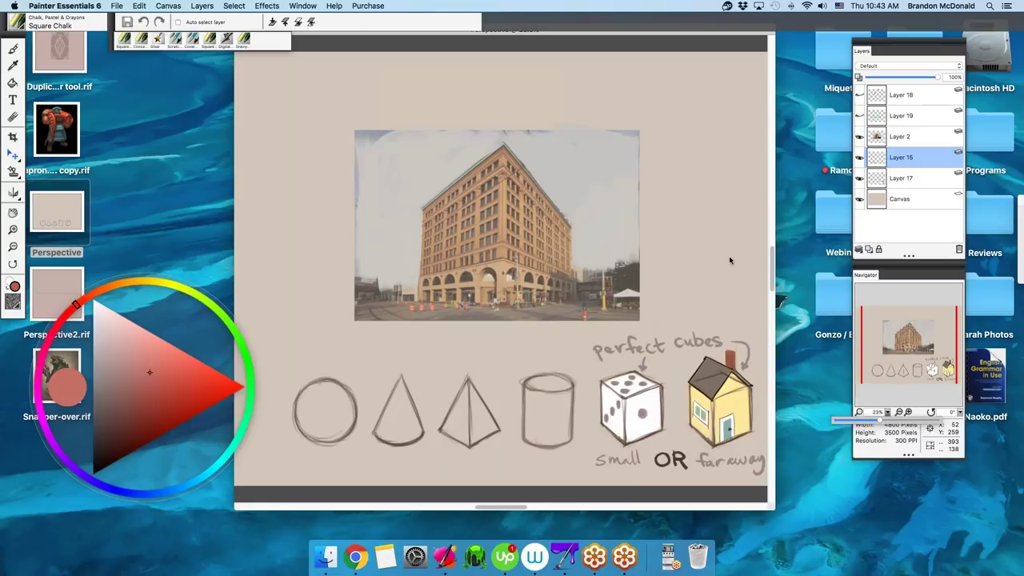
pyautogui.click(860, 116)
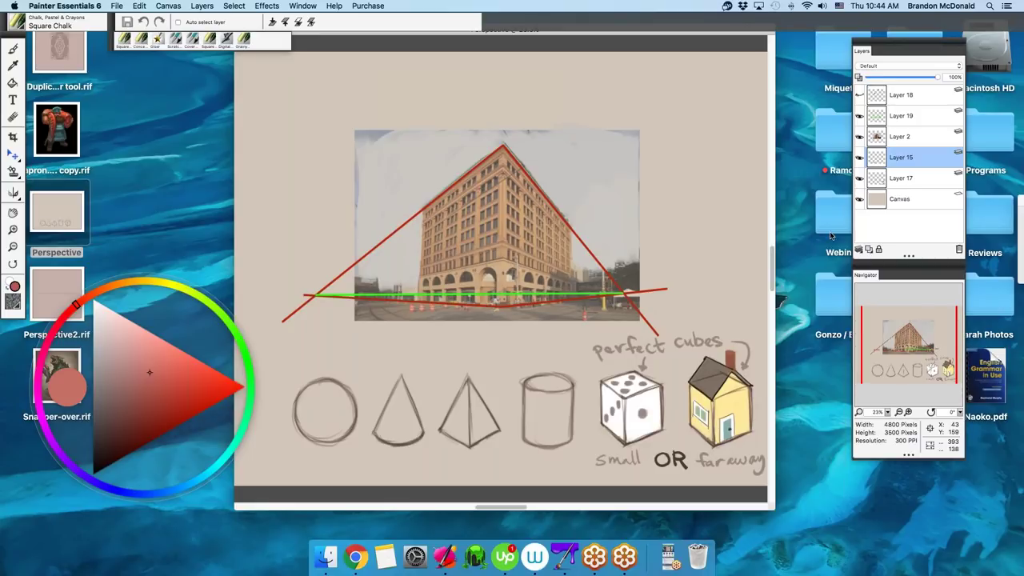
# - Toggle the visibility of Layers 18 and 19, then close the Perspective document without saving
pyautogui.click(859, 95)
pyautogui.click(859, 97)
pyautogui.click(859, 116)
pyautogui.click(860, 116)
pyautogui.moveTo(320, 37); pyautogui.dragTo(266, 90)
pyautogui.press('super+q')
pyautogui.press('super+d')
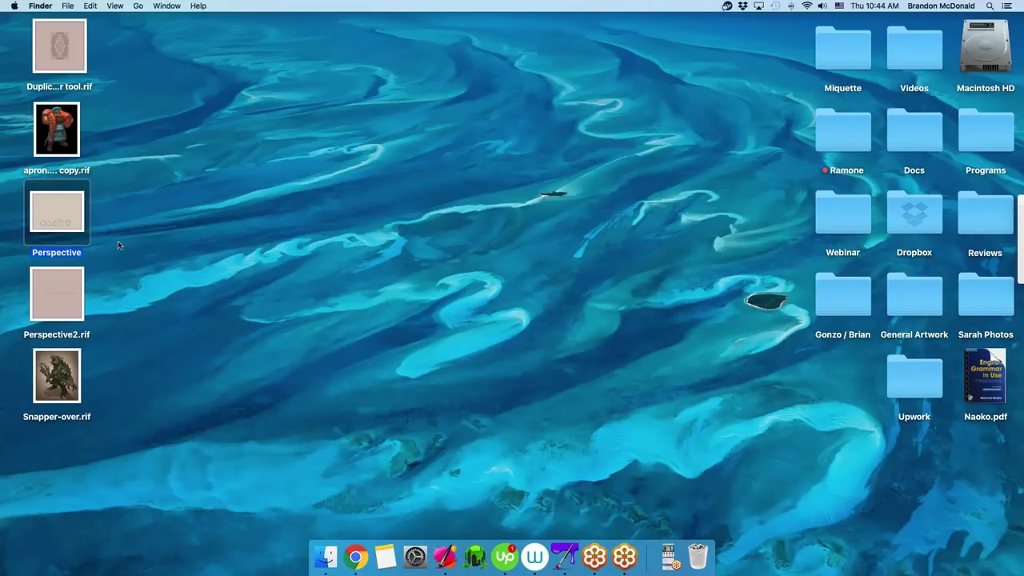
# - Reopen the Perspective file in Painter Essentials 6 and enlarge its window around the whole canvas
pyautogui.rightClick(60, 218)
pyautogui.moveTo(104, 233)
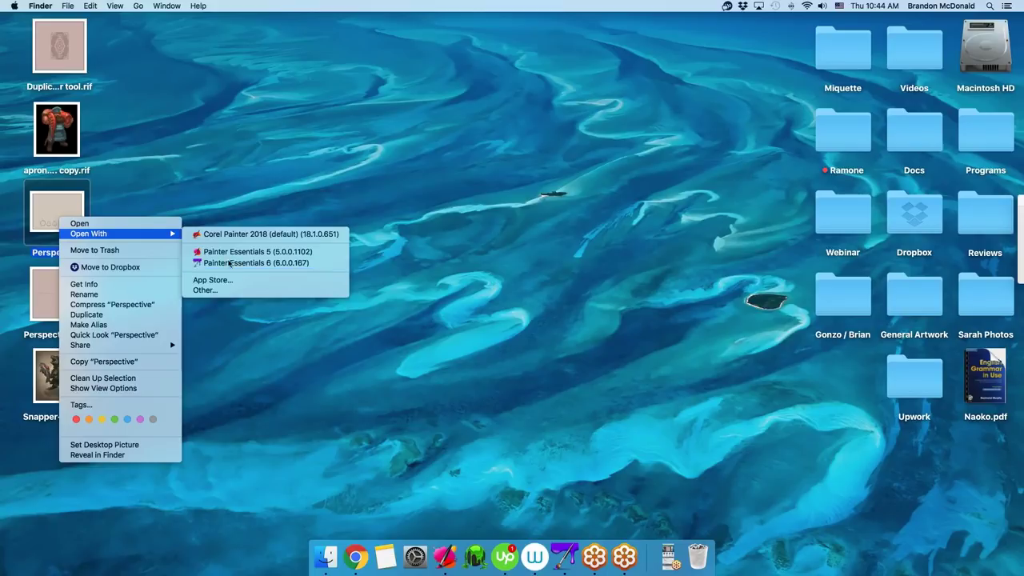
pyautogui.click(233, 263)
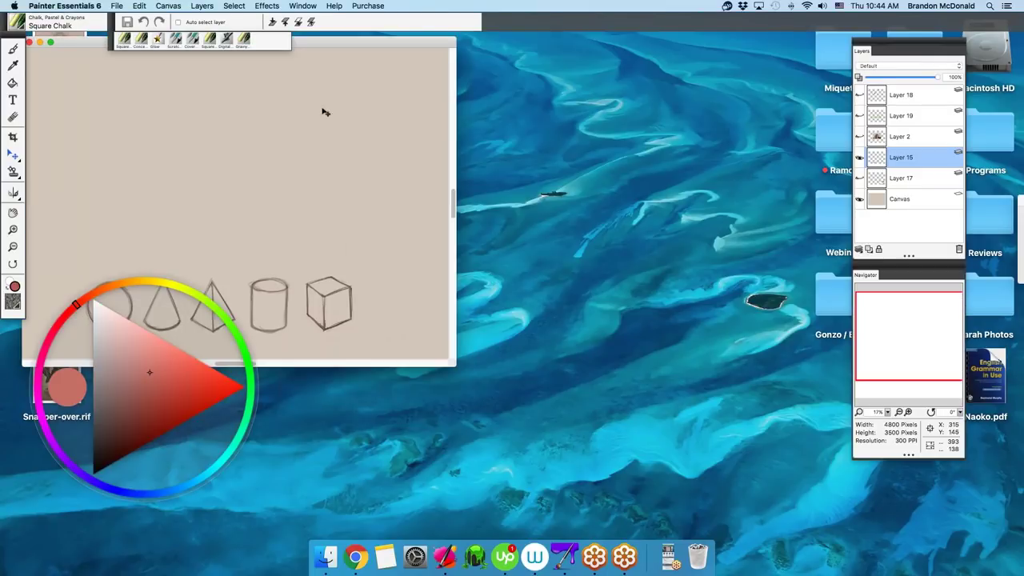
pyautogui.moveTo(354, 41); pyautogui.dragTo(576, 49)
pyautogui.moveTo(629, 377); pyautogui.dragTo(818, 505)
# - Show Layers 2, 19 and 18 over the sketched solids and select Layer 19
pyautogui.click(859, 136)
pyautogui.click(860, 116)
pyautogui.click(859, 95)
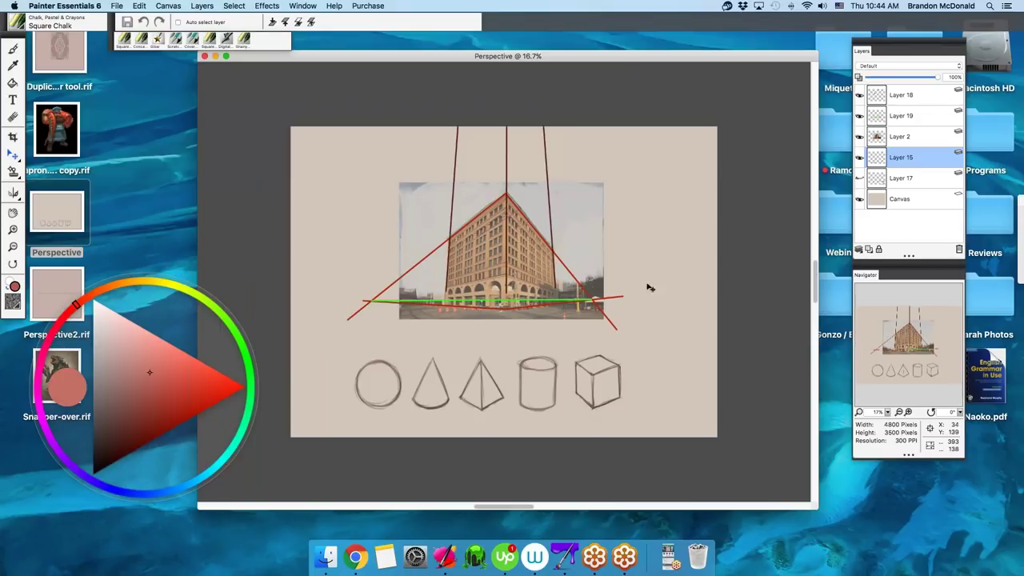
pyautogui.moveTo(878, 412); pyautogui.dragTo(891, 413)
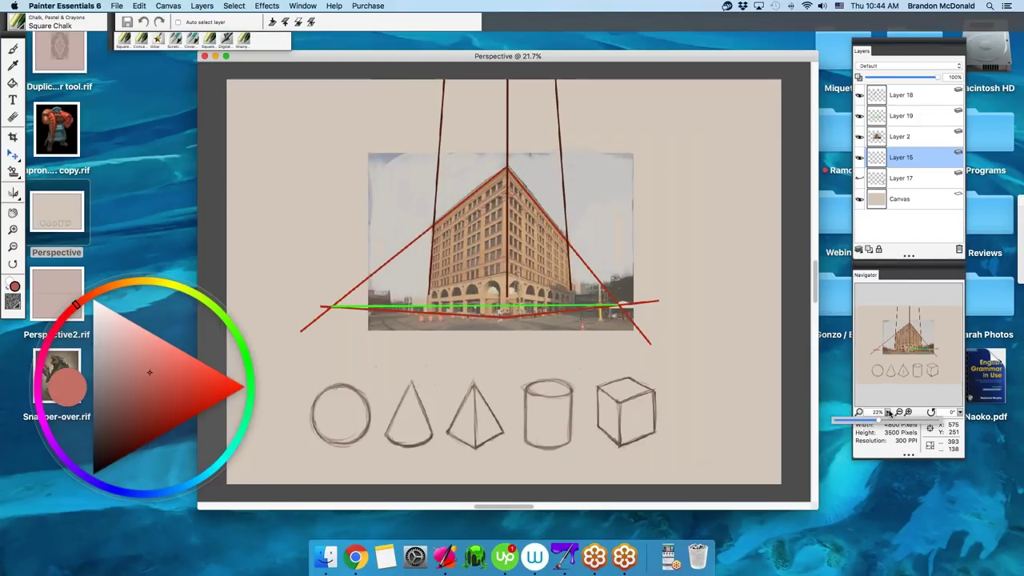
pyautogui.click(869, 120)
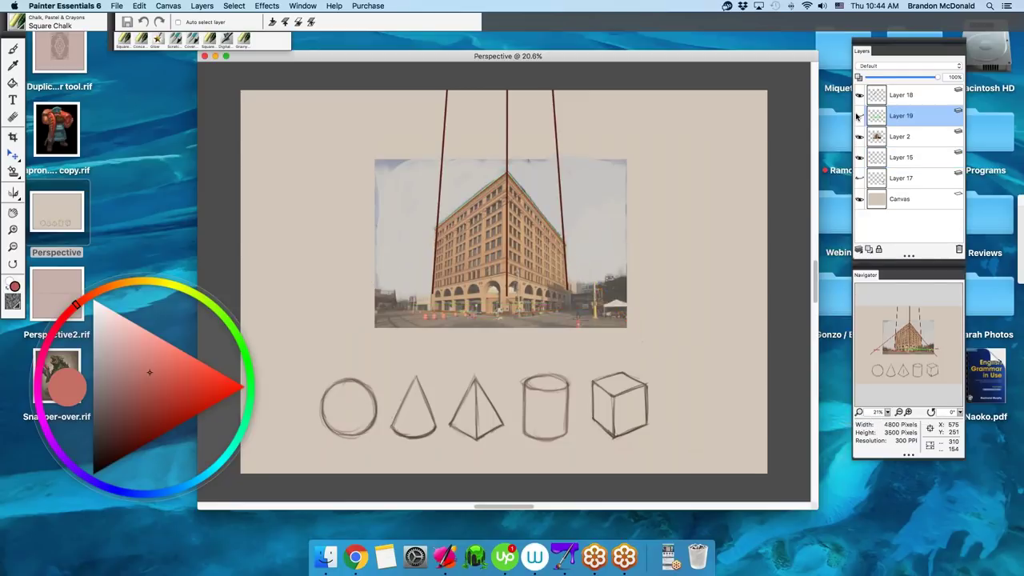
# - Turn on kaleidoscope painting with 9 segments and center its guides on the building's left vanishing point
pyautogui.click(13, 192)
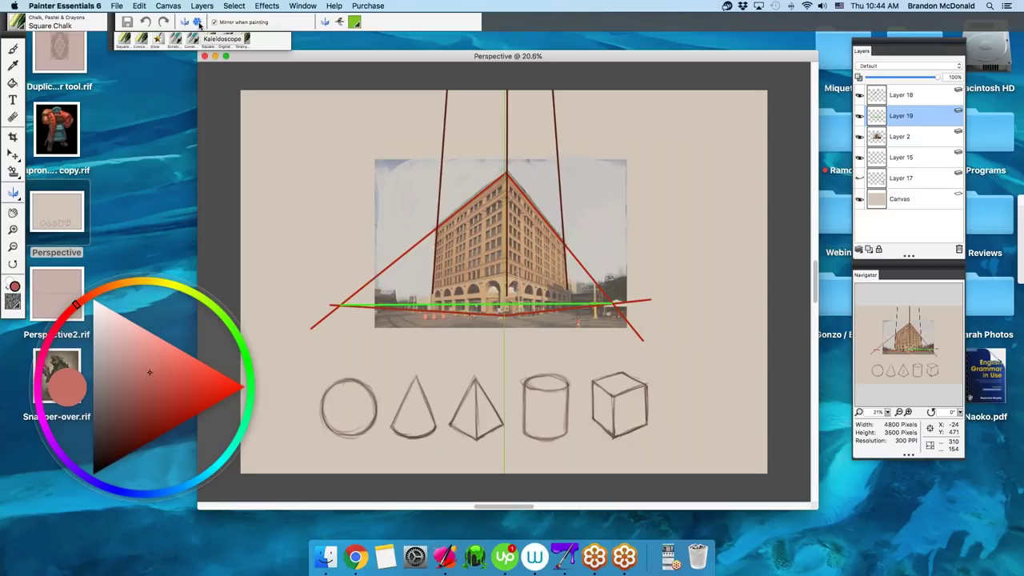
pyautogui.click(198, 22)
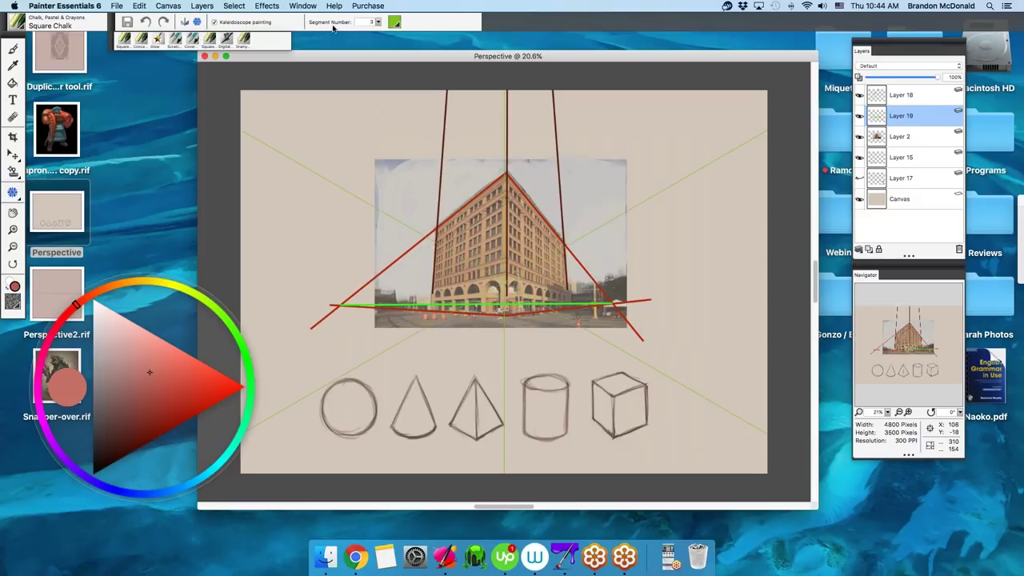
pyautogui.moveTo(378, 21); pyautogui.dragTo(463, 35)
pyautogui.moveTo(503, 282); pyautogui.dragTo(337, 305)
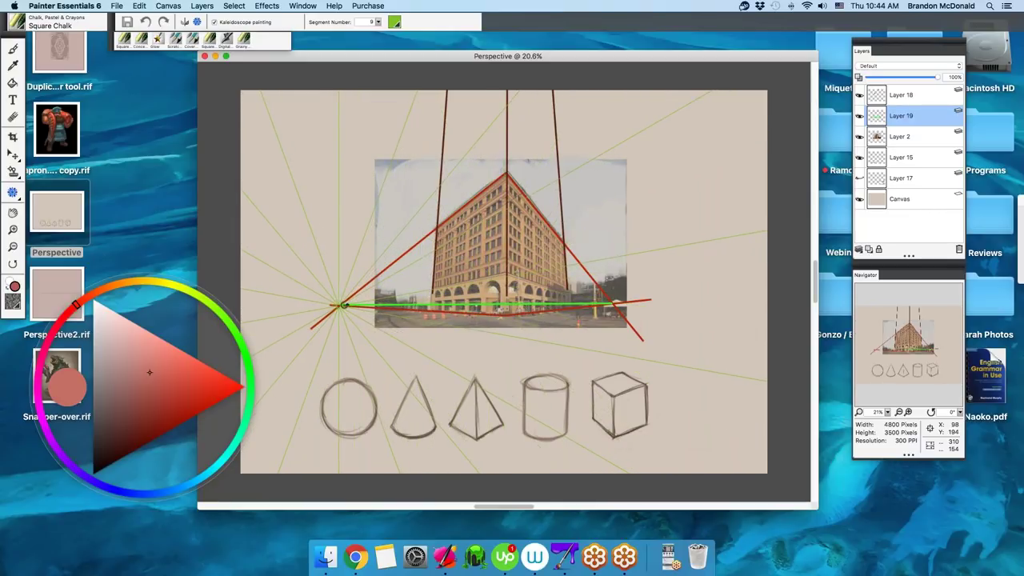
pyautogui.moveTo(337, 306); pyautogui.dragTo(340, 305)
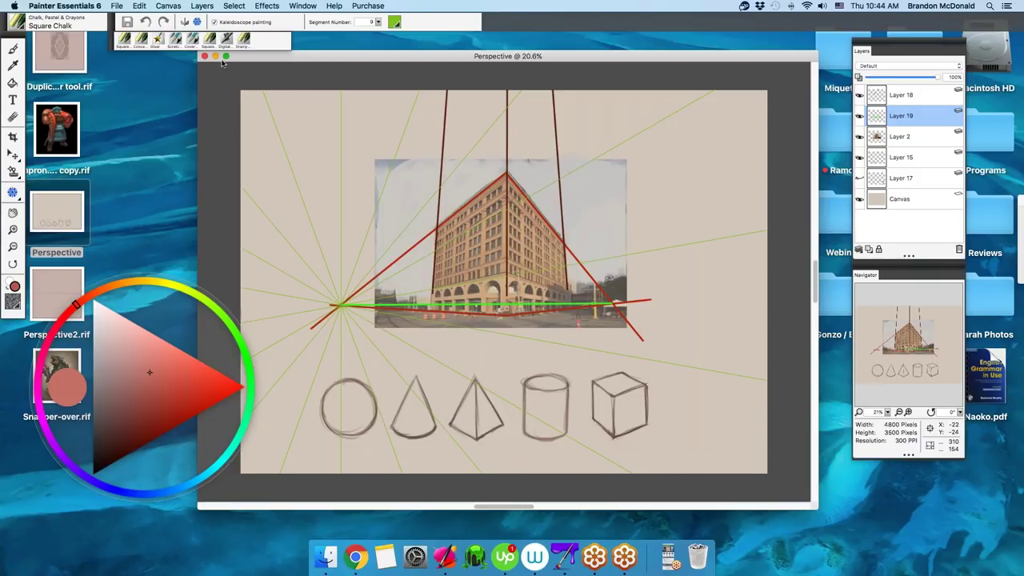
# - Choose the Cover Pencil brush at size 4.9 with black as the painting color
pyautogui.press('b')
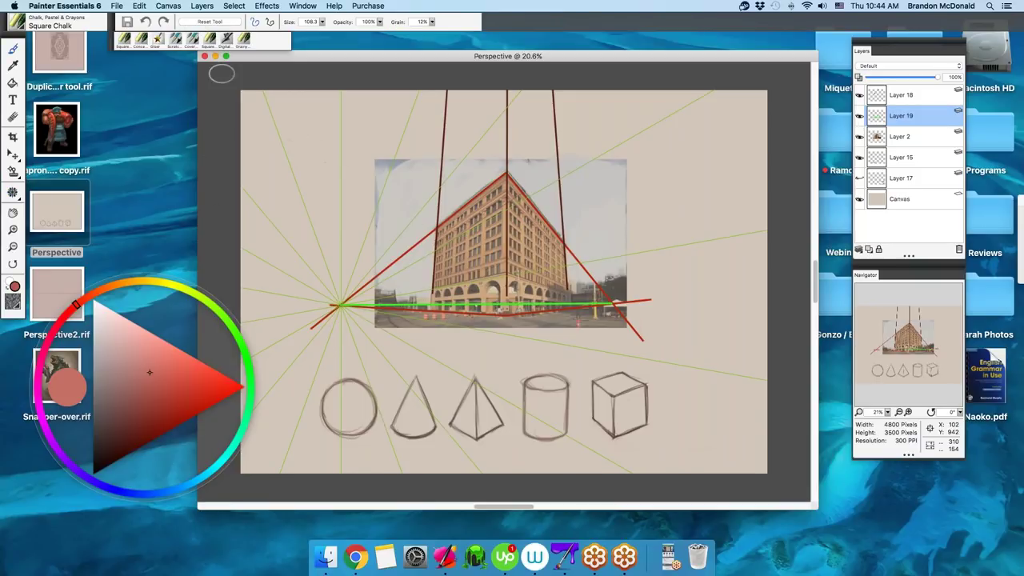
pyautogui.click(157, 39)
pyautogui.click(192, 39)
pyautogui.keyDown('alt'); pyautogui.click(348, 308); pyautogui.keyUp('alt')
pyautogui.press('[')
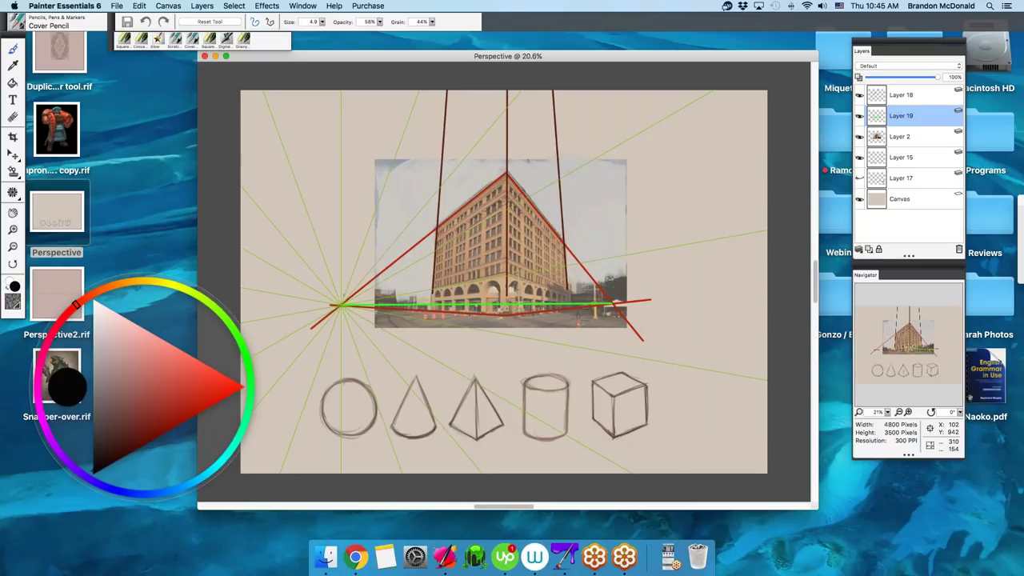
# - Try a black kaleidoscope stroke upward from the left vanishing point on Layer 19, then remove it
pyautogui.moveTo(428, 304); pyautogui.dragTo(434, 304)
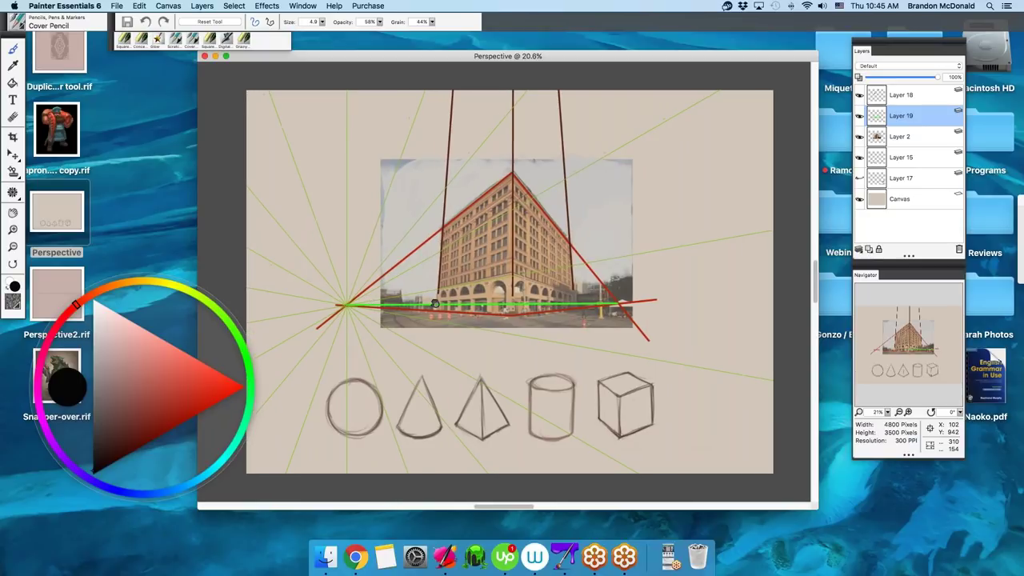
pyautogui.moveTo(880, 420)
pyautogui.mouseDown()
pyautogui.moveTo(895, 419)
pyautogui.moveTo(883, 414)
pyautogui.mouseUp()
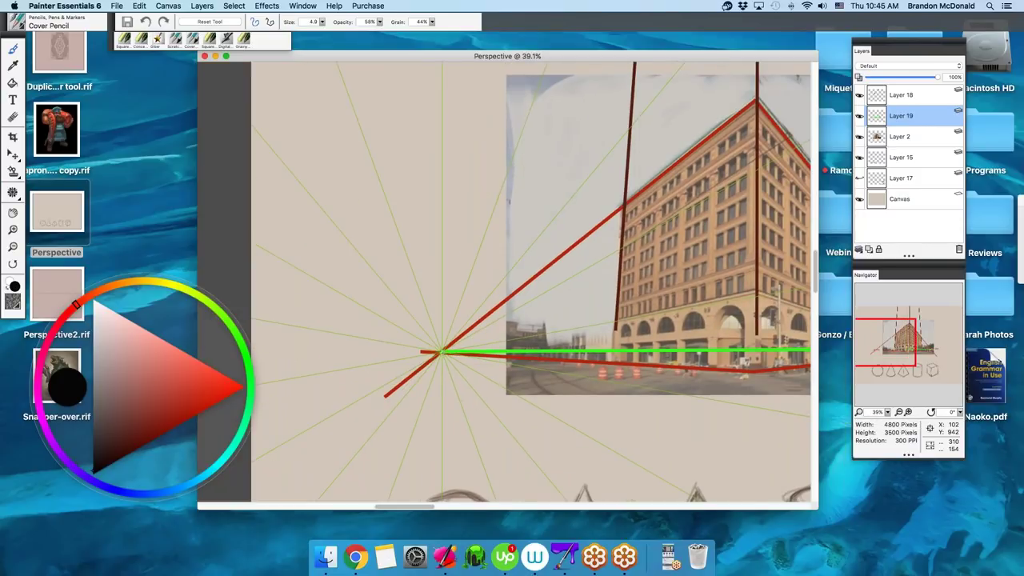
pyautogui.moveTo(442, 352)
pyautogui.mouseDown()
pyautogui.moveTo(360, 273)
pyautogui.moveTo(456, 169)
pyautogui.mouseUp()
pyautogui.press('super+a')
pyautogui.press('BackSpace')
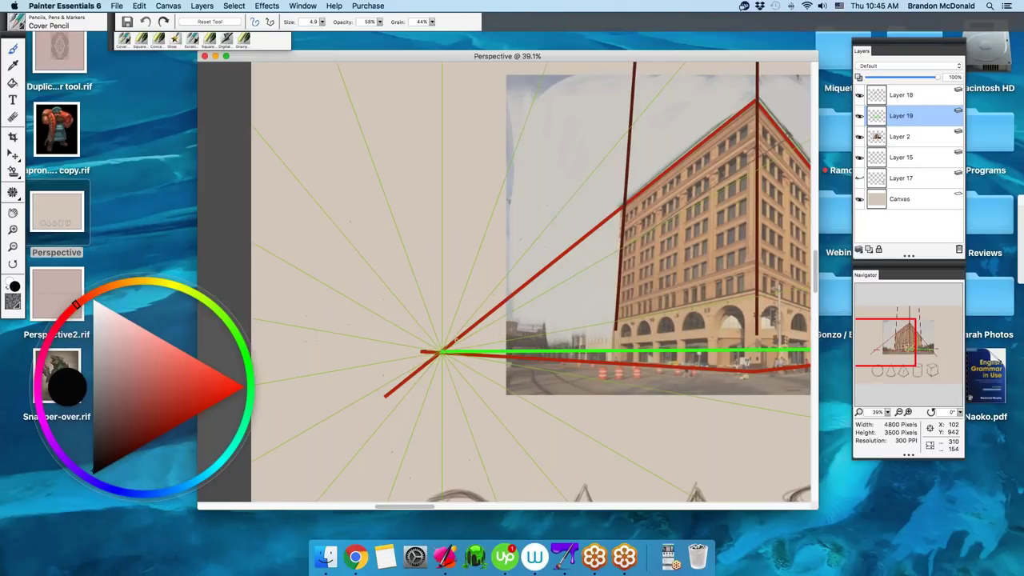
# - Draw straight black lines radiating from the left vanishing point on Layer 19 with the kaleidoscope symmetry
pyautogui.moveTo(442, 352)
pyautogui.mouseDown()
pyautogui.moveTo(401, 345)
pyautogui.moveTo(408, 432)
pyautogui.moveTo(398, 449)
pyautogui.mouseUp()
pyautogui.press('super+a')
pyautogui.press('BackSpace')
pyautogui.press('super+z')
pyautogui.press('super+y')
pyautogui.press('super+z')
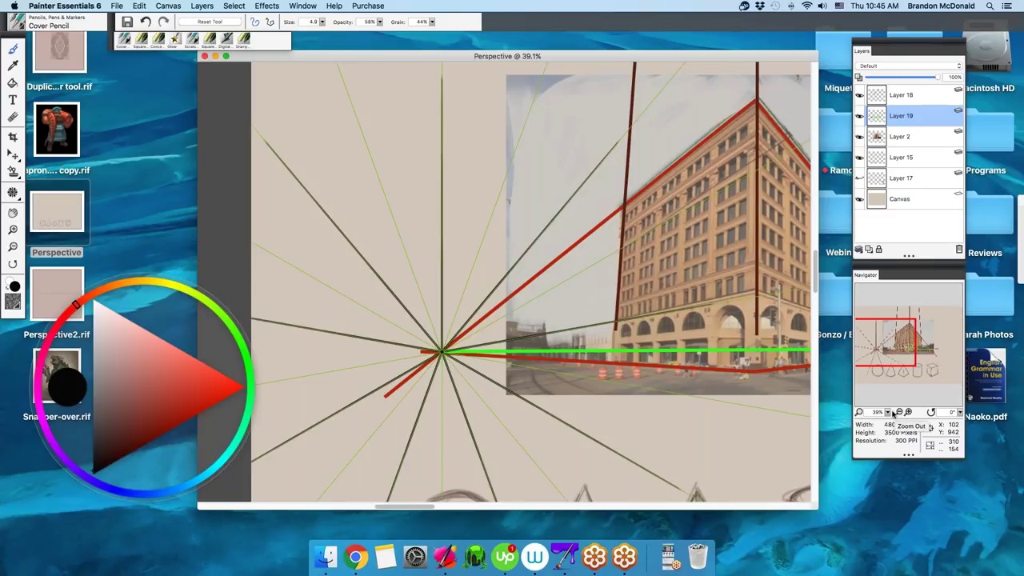
# - Turn off kaleidoscope painting in the Perspective drawing so only the drawn radiating lines remain over the building
pyautogui.click(887, 413)
pyautogui.moveTo(887, 414); pyautogui.dragTo(870, 418)
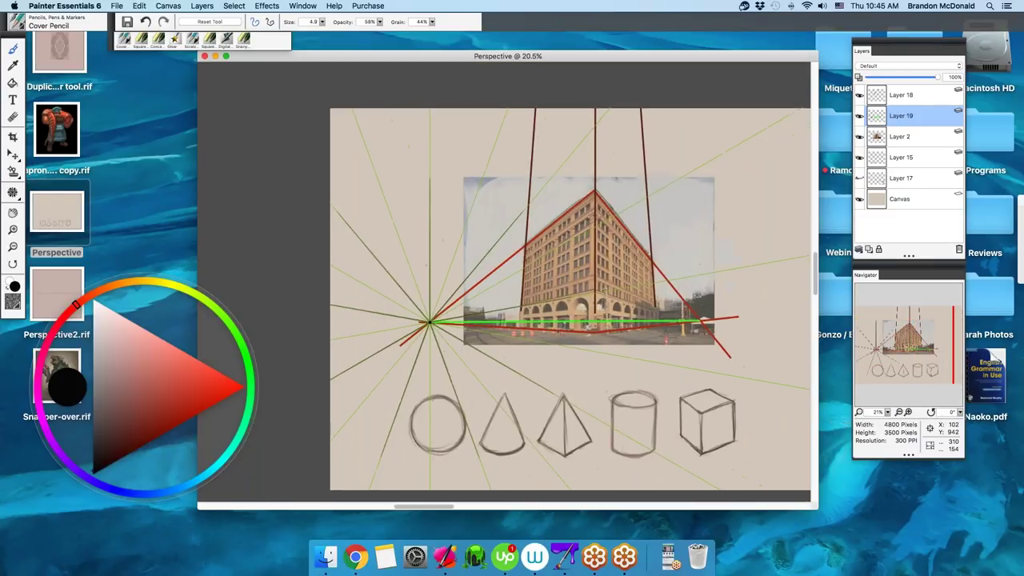
pyautogui.click(13, 194)
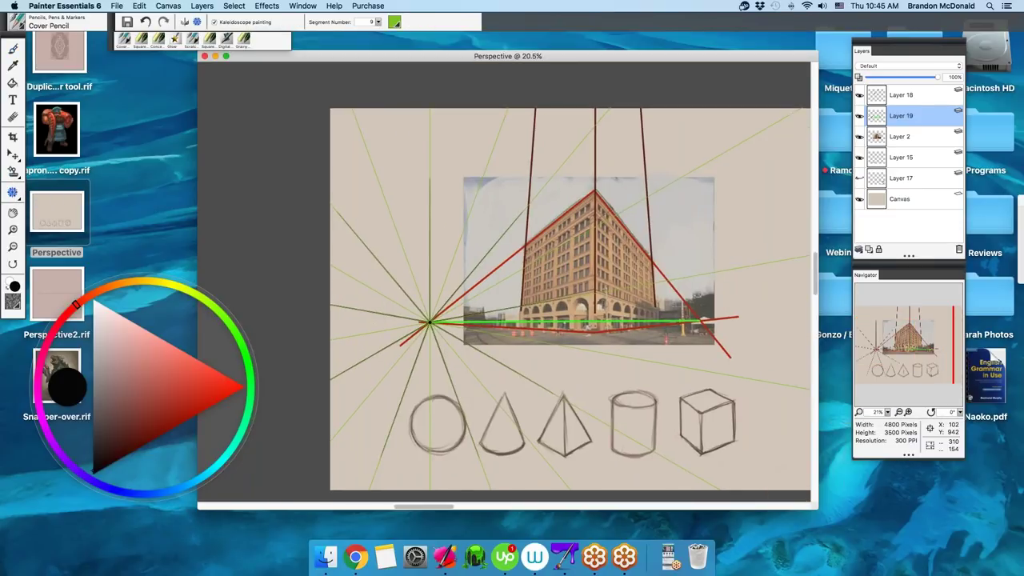
pyautogui.click(214, 22)
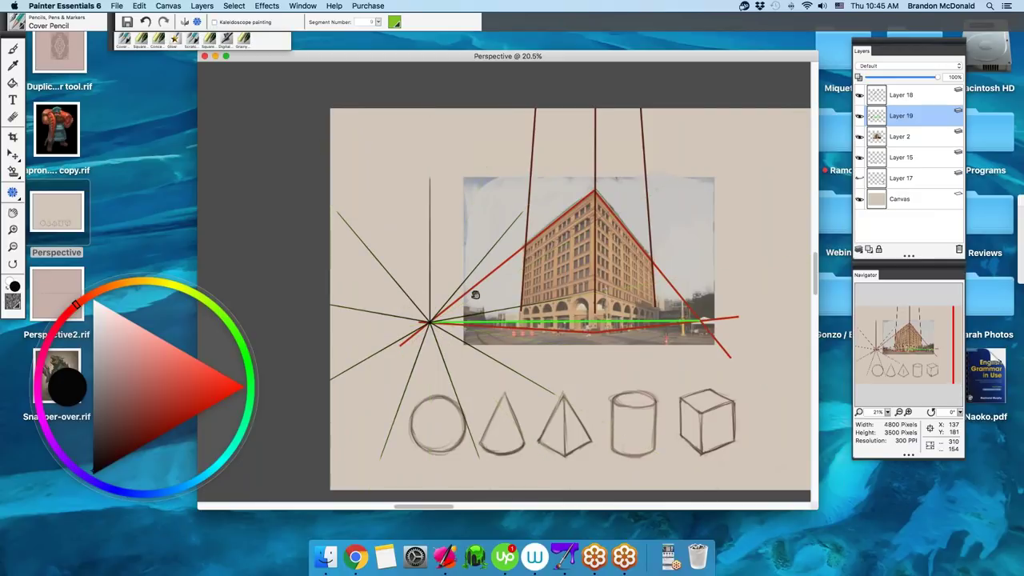
pyautogui.scroll(-3, 470, 282)
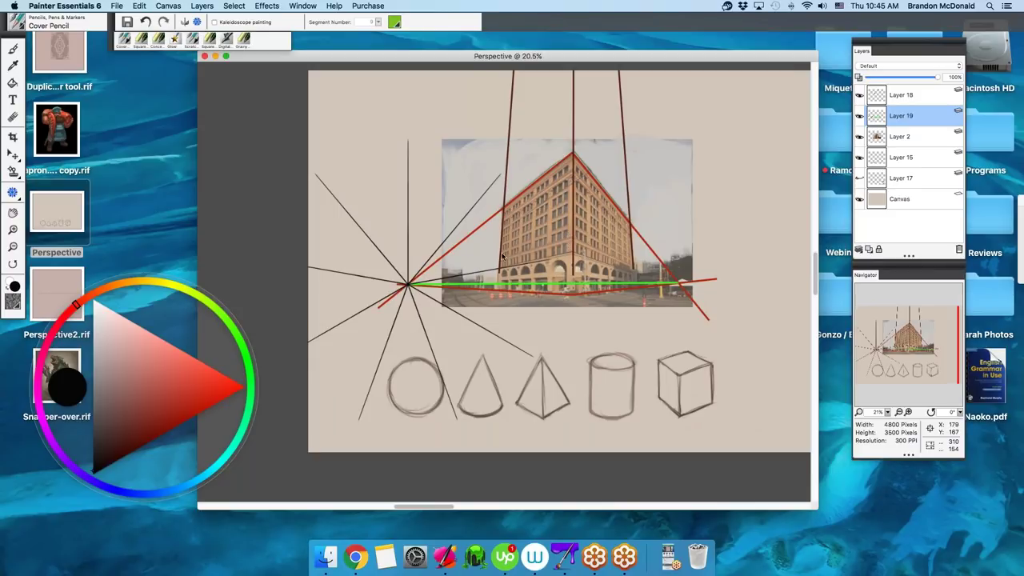
pyautogui.click(898, 410)
pyautogui.moveTo(686, 299); pyautogui.dragTo(644, 329)
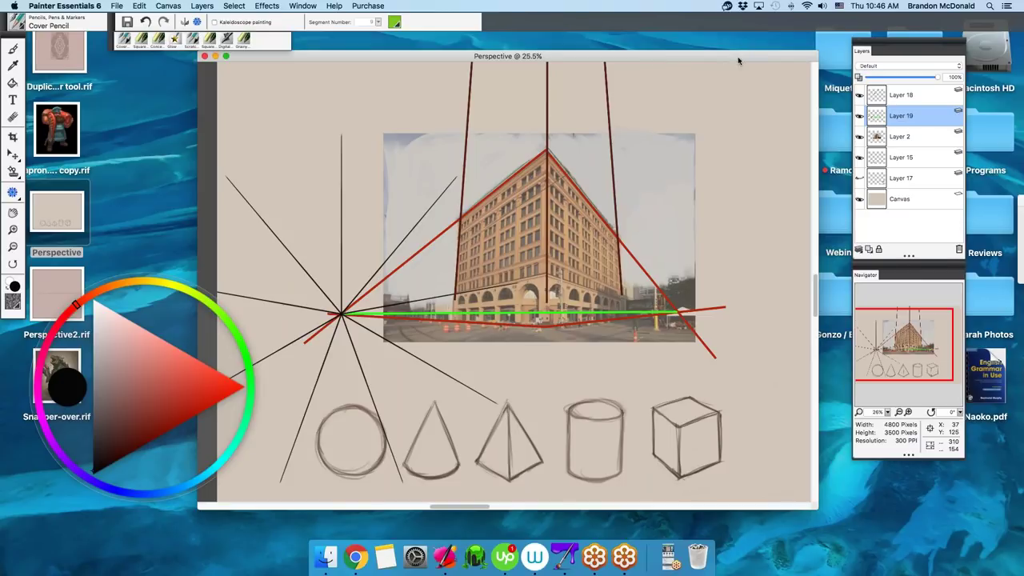
# - Select Layer 18 and close the Perspective document without saving its changes
pyautogui.click(875, 96)
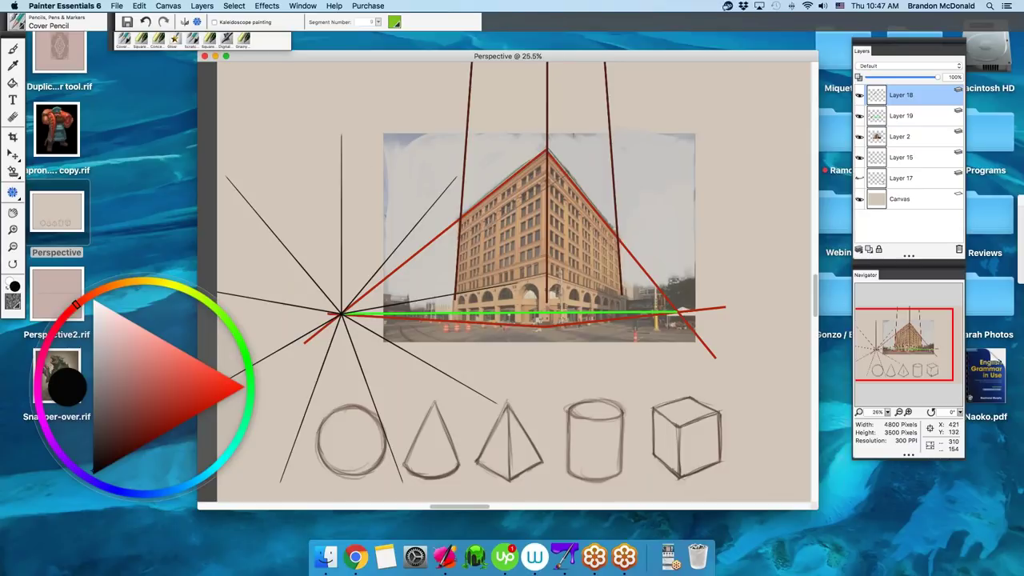
pyautogui.moveTo(322, 59); pyautogui.dragTo(332, 66)
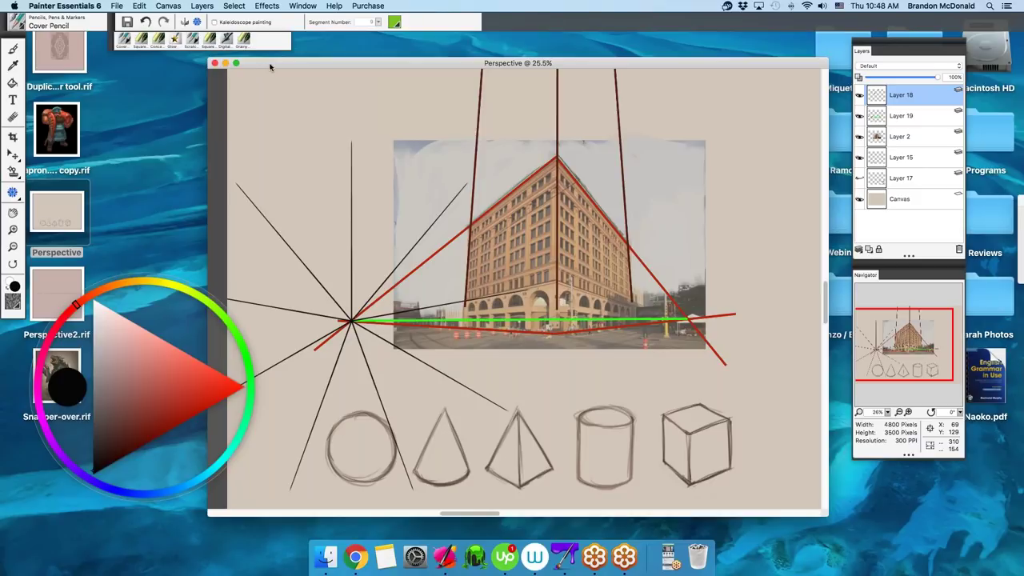
pyautogui.click(215, 64)
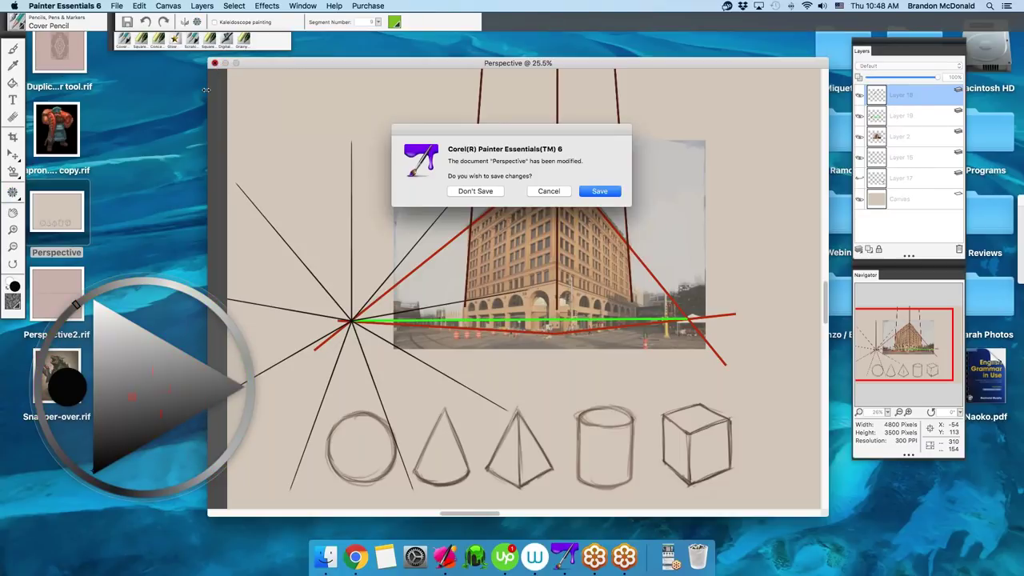
pyautogui.click(454, 193)
pyautogui.click(223, 230)
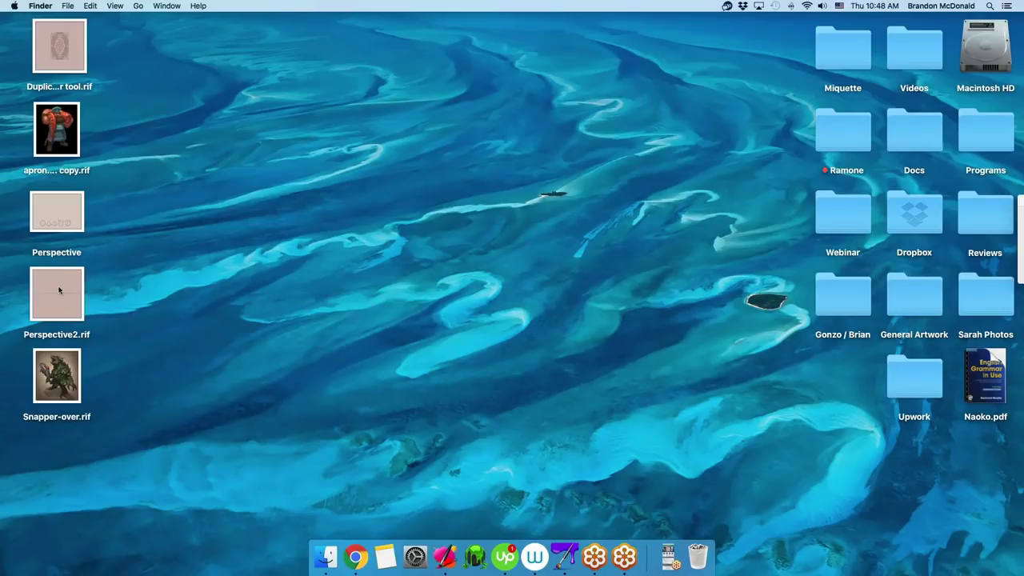
# - Open Snapper-over.rif from the desktop in Painter Essentials 5 to view the creature painting, and close it again
pyautogui.rightClick(56, 364)
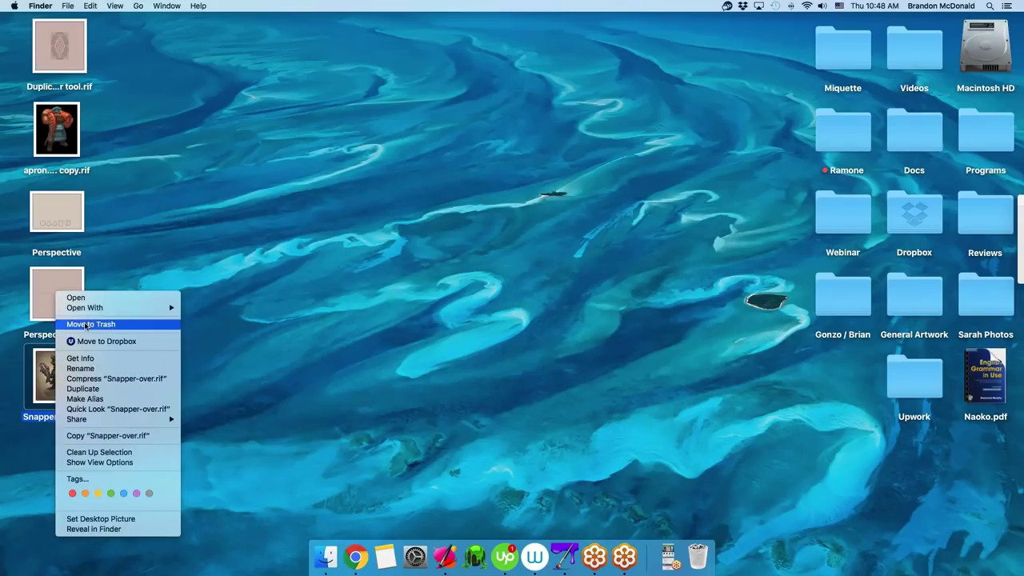
pyautogui.moveTo(96, 309)
pyautogui.click(231, 326)
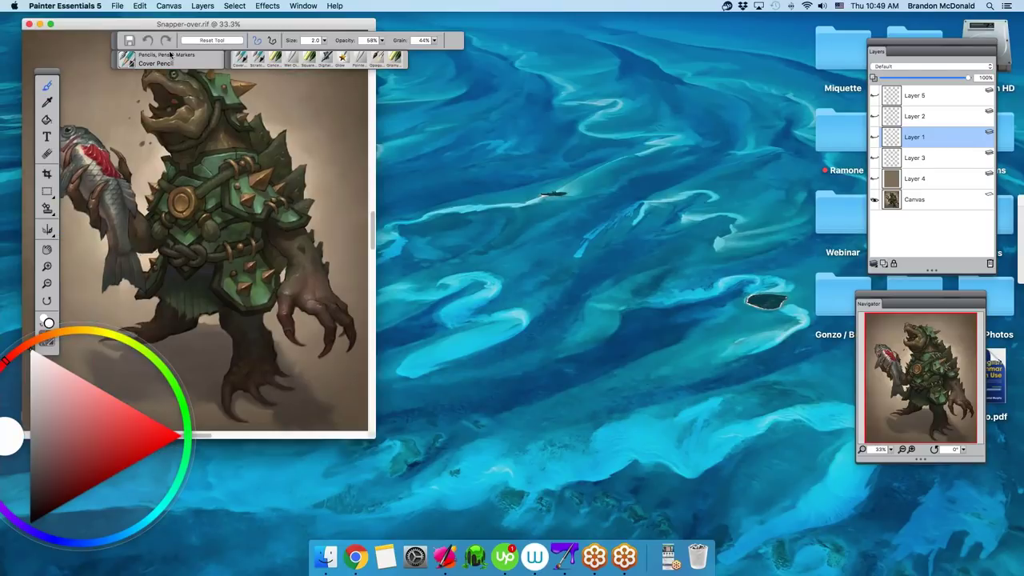
pyautogui.moveTo(208, 26); pyautogui.dragTo(482, 78)
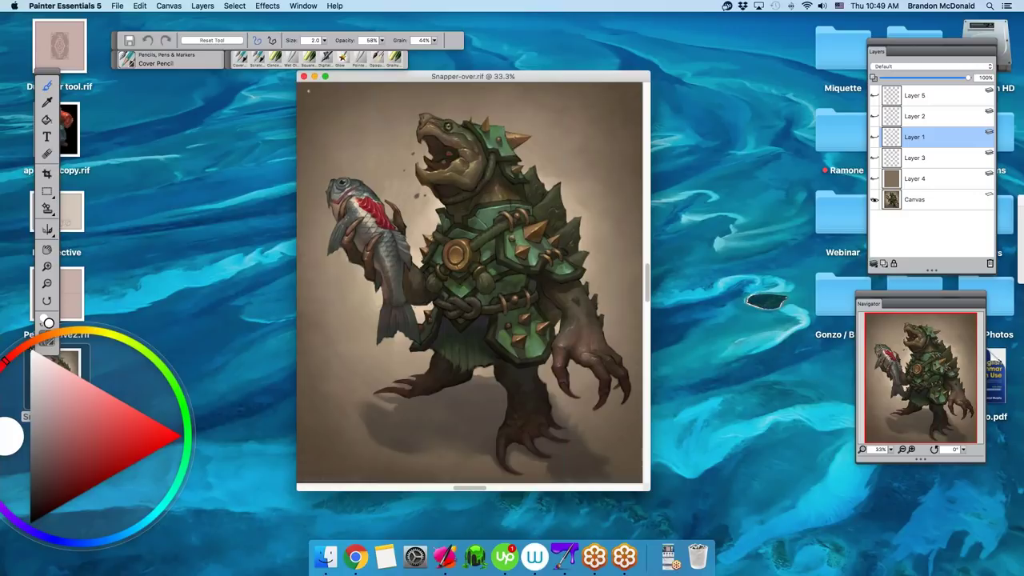
pyautogui.click(304, 77)
pyautogui.click(309, 175)
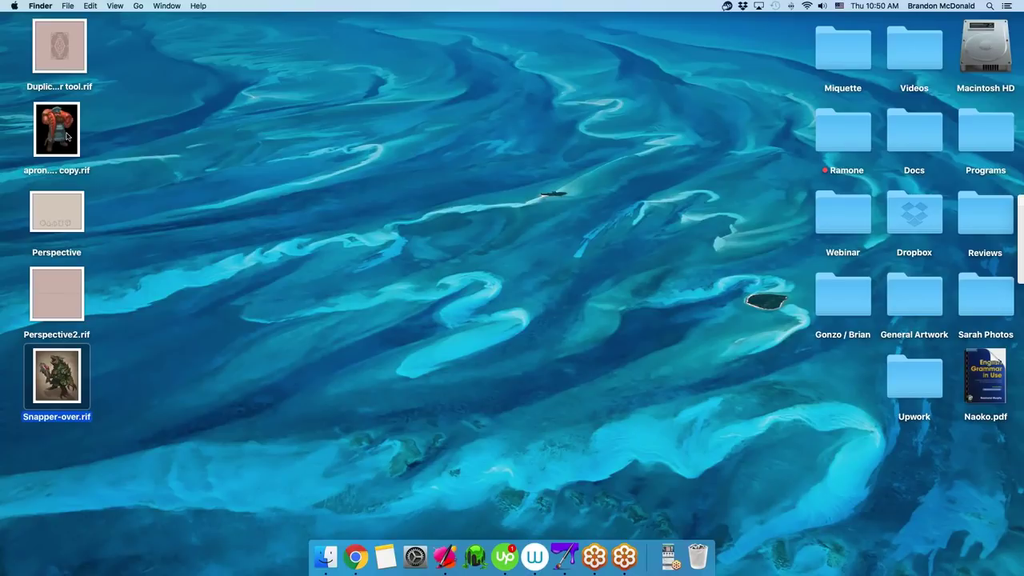
# - Open the General Artwork folder on the desktop and look through its artwork thumbnails for a layered character painting
pyautogui.click(903, 291)
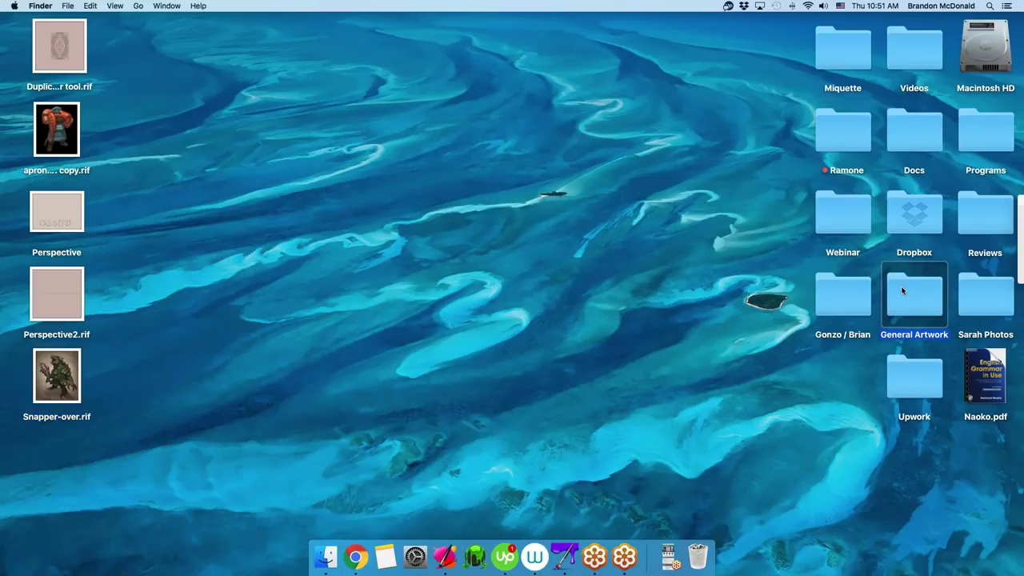
pyautogui.doubleClick(902, 291)
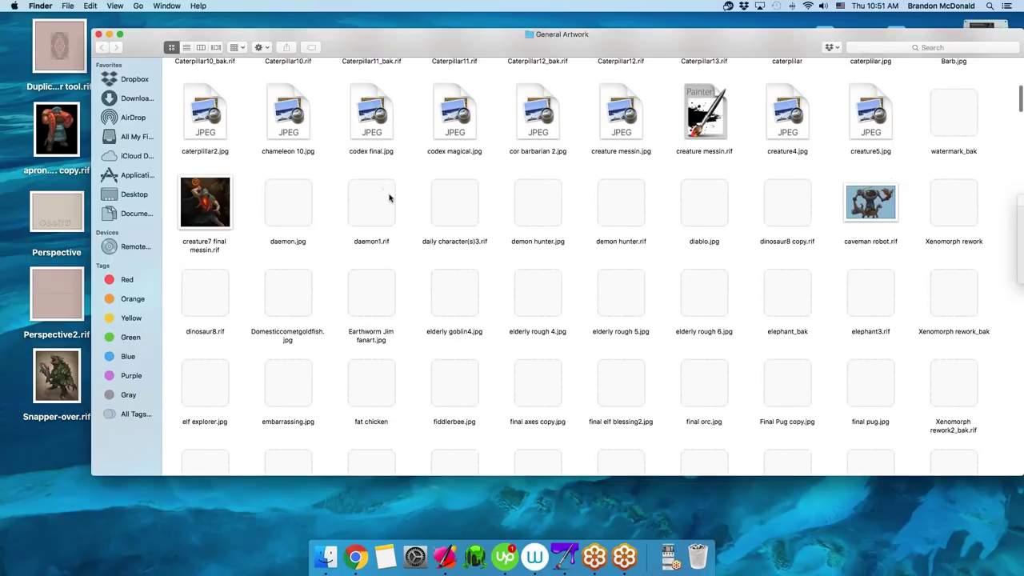
pyautogui.moveTo(1022, 475); pyautogui.dragTo(842, 424)
pyautogui.scroll(4, 418, 173)
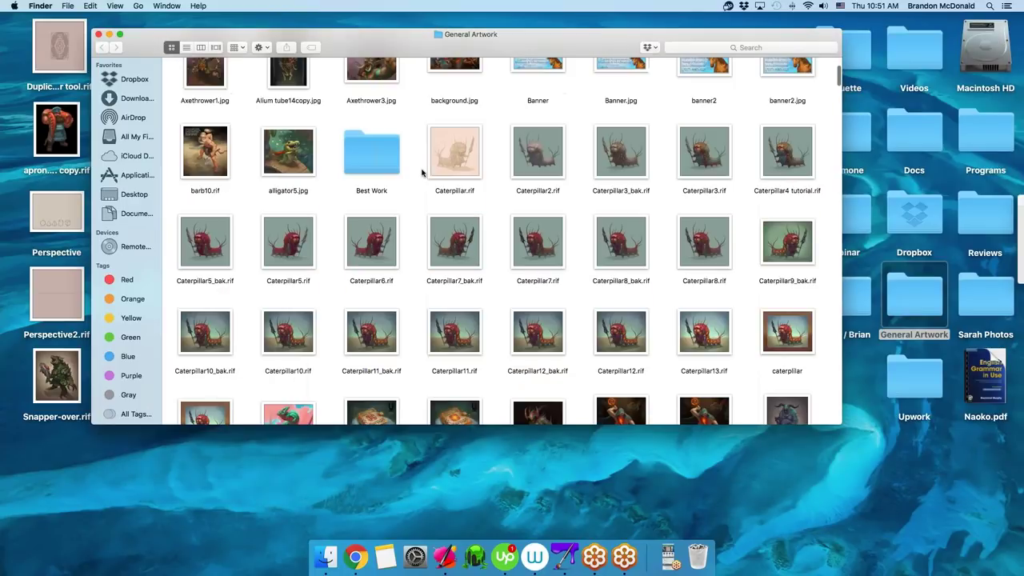
pyautogui.scroll(2, 422, 173)
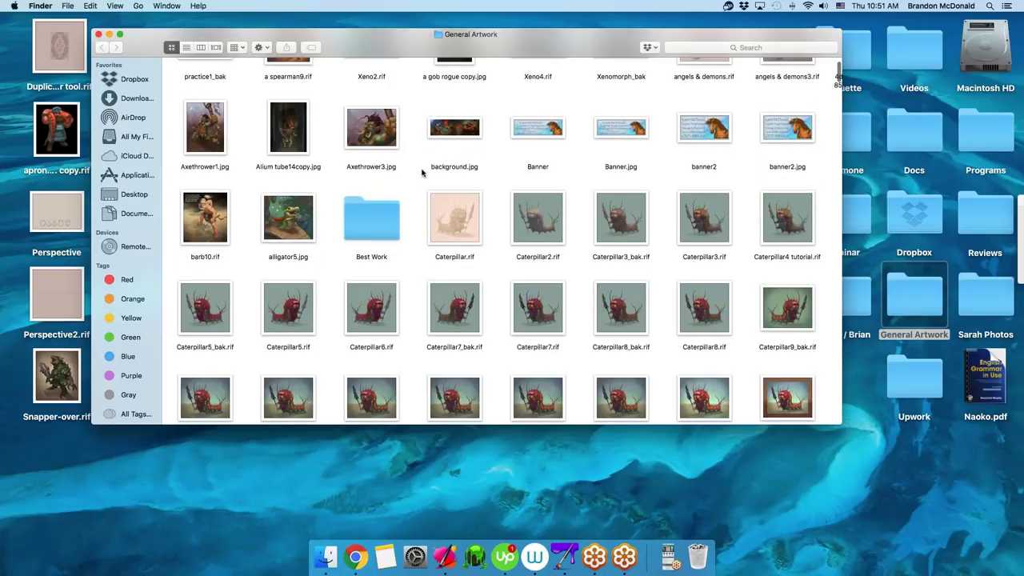
pyautogui.scroll(-8, 422, 173)
pyautogui.scroll(-1, 422, 173)
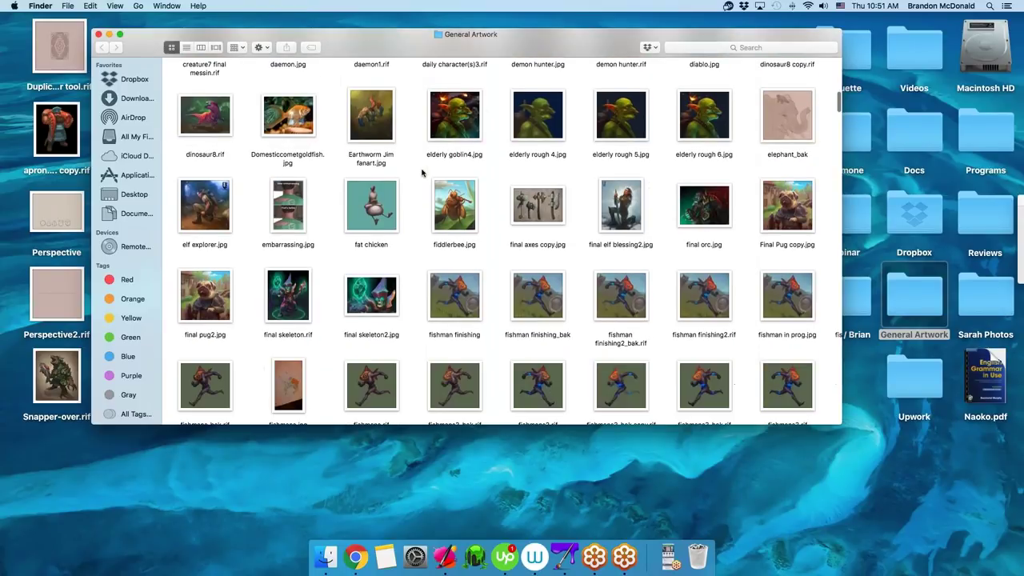
pyautogui.scroll(-15, 421, 173)
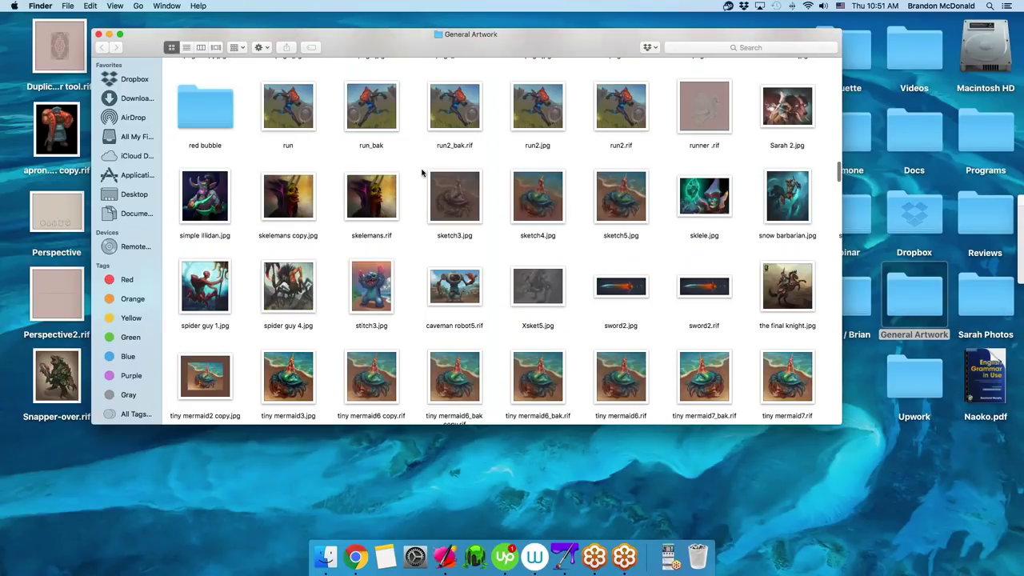
pyautogui.scroll(-2, 422, 173)
pyautogui.scroll(-1, 422, 173)
pyautogui.scroll(-1, 422, 172)
# - Search the Mac for files matching "dwarve"
pyautogui.click(748, 48)
pyautogui.write('d')
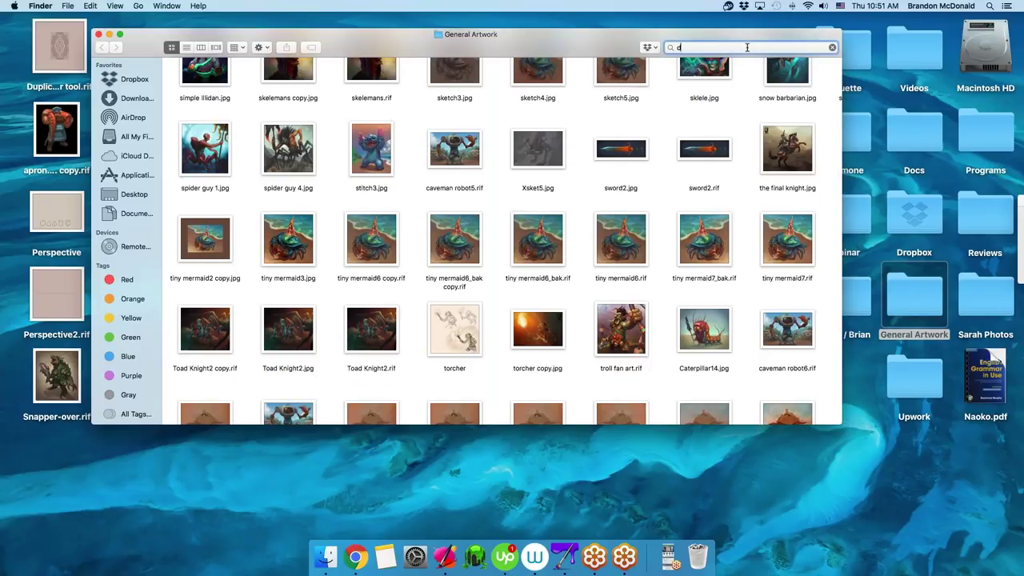
pyautogui.write('warve')
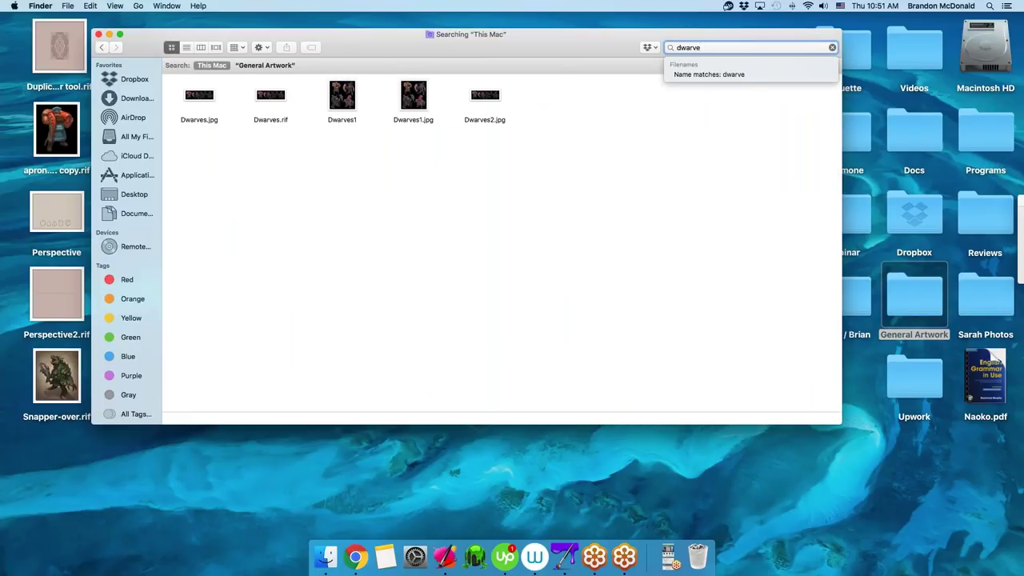
# - Search the Mac for "cook" and open Cook5.rif in Painter Essentials 6
pyautogui.moveTo(729, 48); pyautogui.dragTo(669, 48)
pyautogui.write('cook')
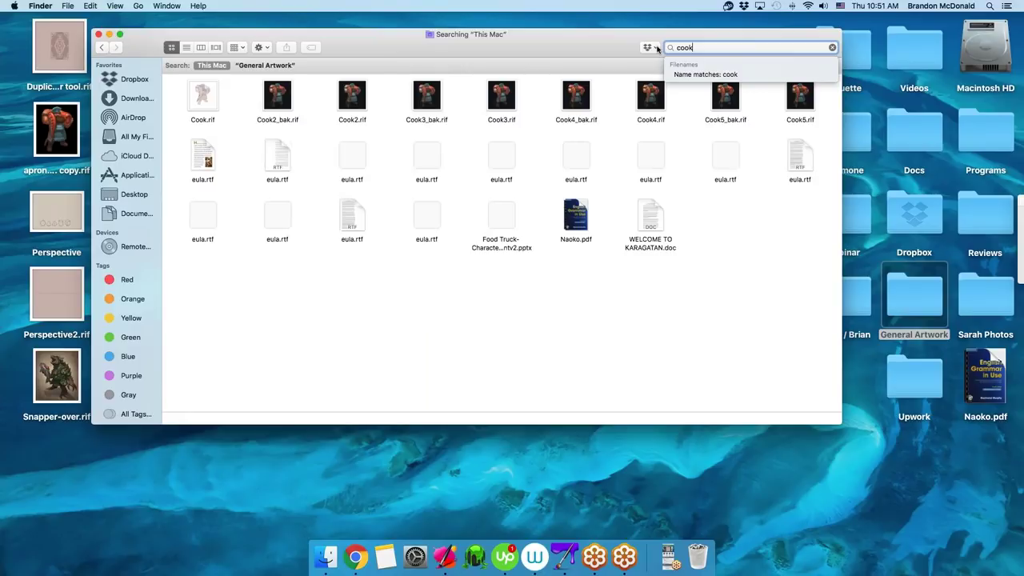
pyautogui.rightClick(800, 95)
pyautogui.moveTo(831, 112)
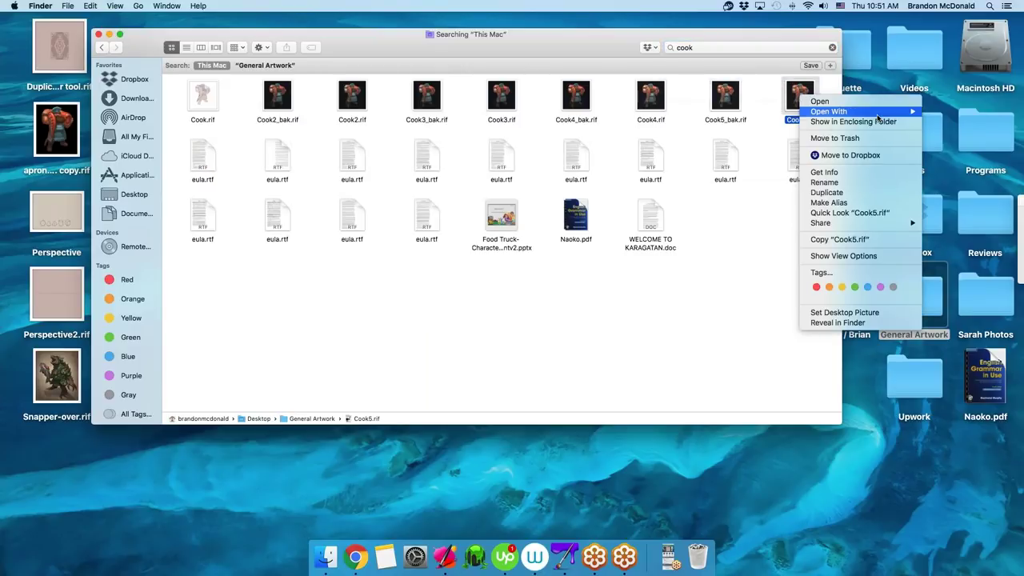
pyautogui.click(704, 141)
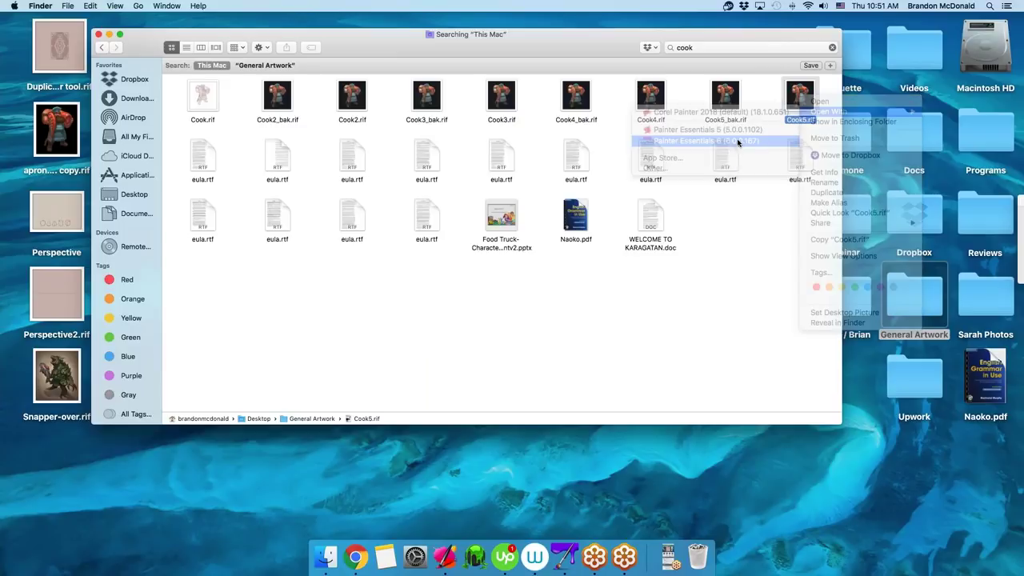
# - Return to the "cook" search results in Finder and open Cook3.rif in Painter Essentials 6
pyautogui.click(548, 44)
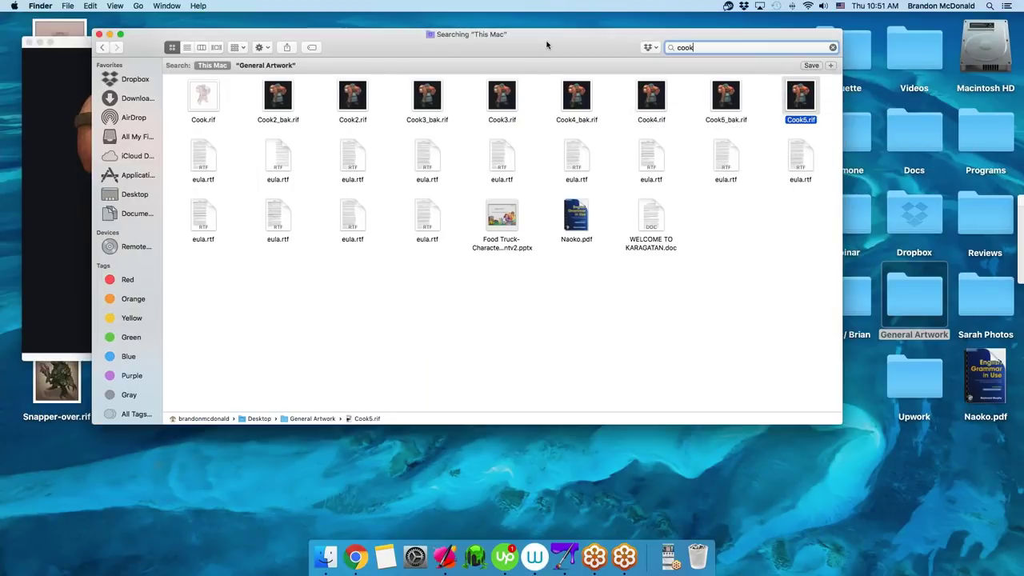
pyautogui.moveTo(548, 45); pyautogui.dragTo(557, 51)
pyautogui.click(512, 103)
pyautogui.rightClick(517, 95)
pyautogui.moveTo(552, 110)
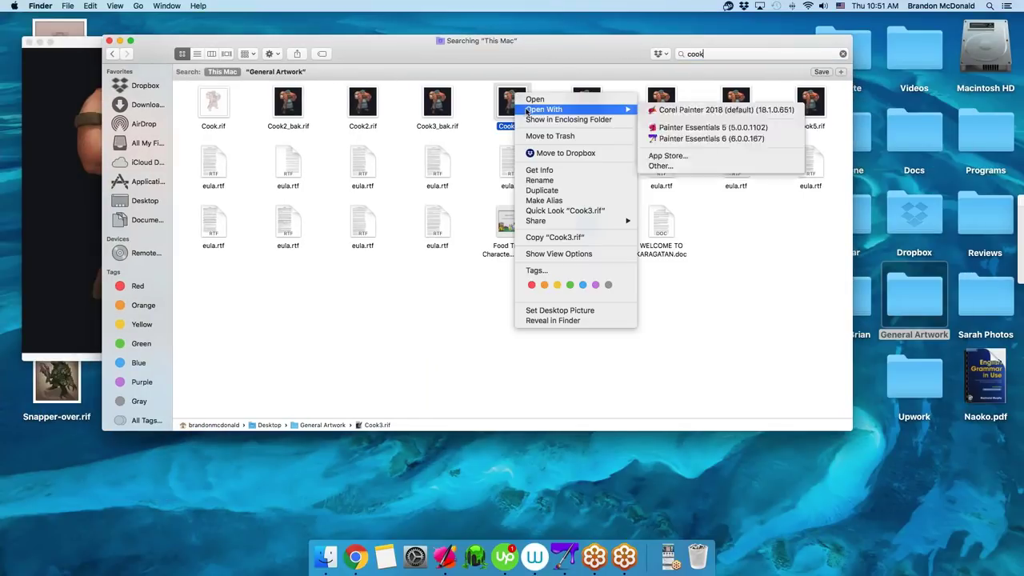
pyautogui.click(696, 139)
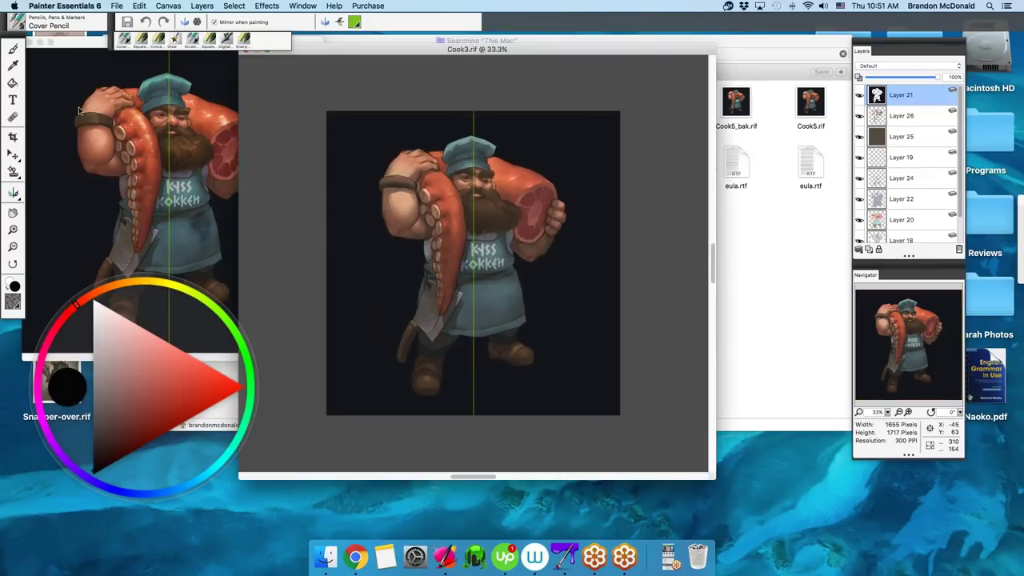
# - Turn off mirror painting and hide all of Cook3.rif's layers above the Canvas, from Layer 21 down to Layer 18
pyautogui.click(214, 23)
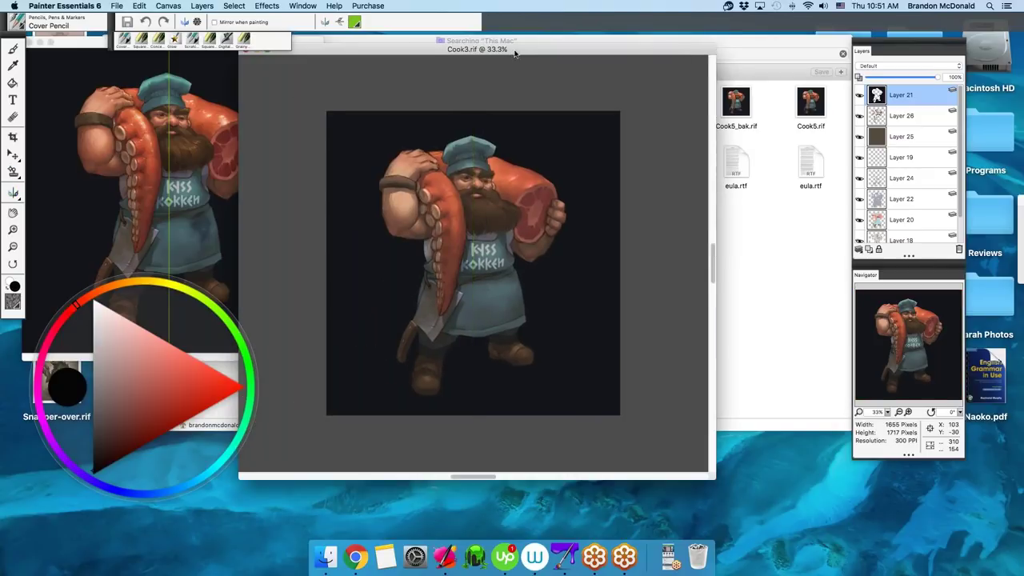
pyautogui.click(860, 116)
pyautogui.click(859, 136)
pyautogui.click(860, 158)
pyautogui.click(859, 178)
pyautogui.click(859, 199)
pyautogui.click(859, 219)
pyautogui.scroll(-2, 959, 192)
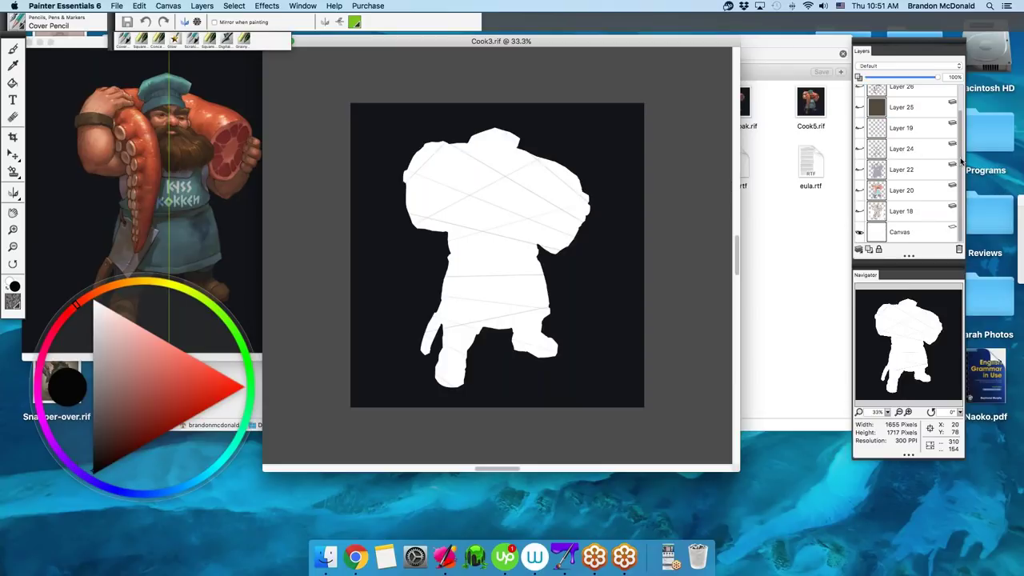
pyautogui.scroll(1, 924, 156)
pyautogui.click(860, 90)
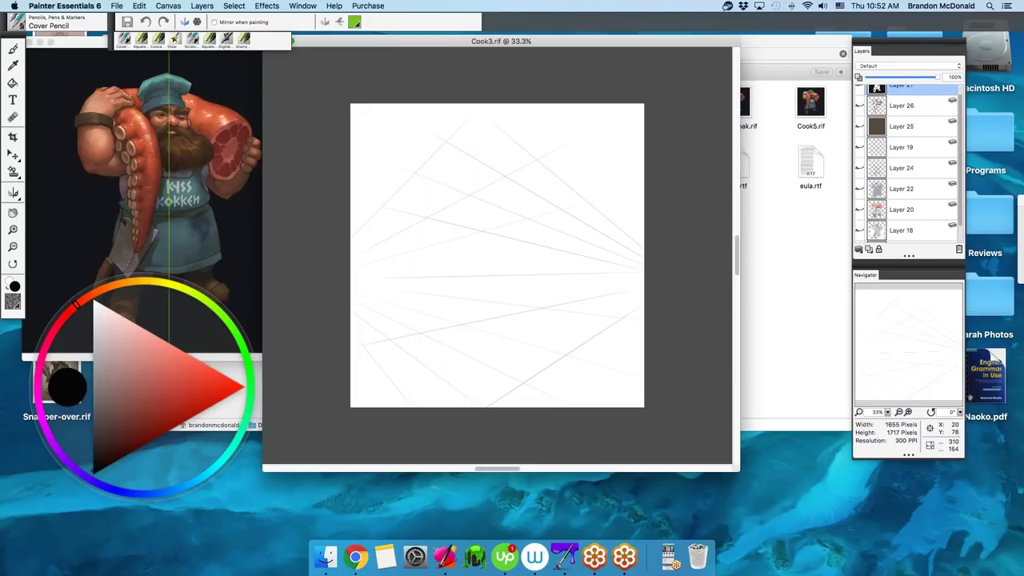
# - Show the character sketch on Layer 18 and the base colors on Layer 20
pyautogui.scroll(-1, 960, 196)
pyautogui.click(860, 211)
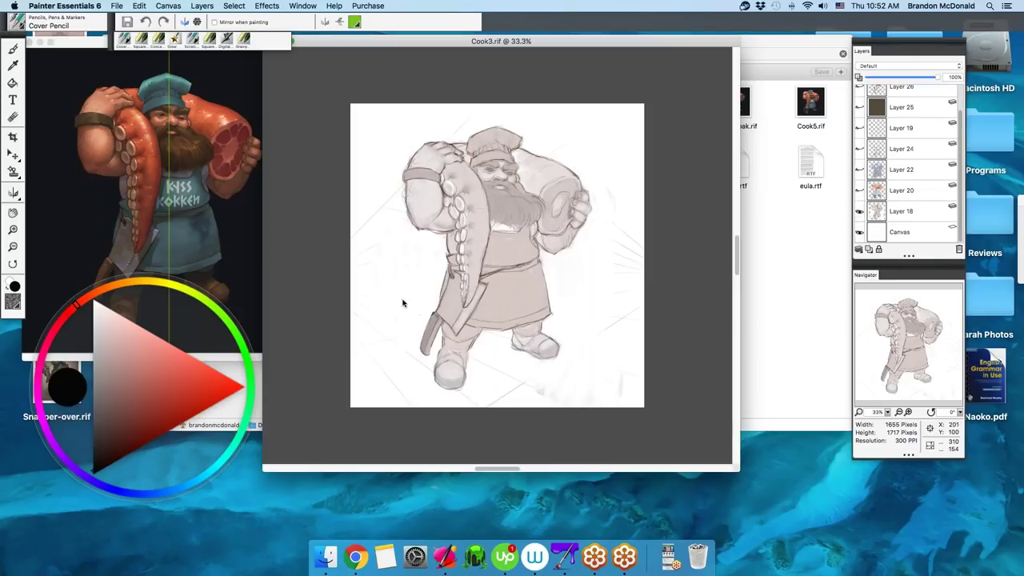
pyautogui.click(860, 191)
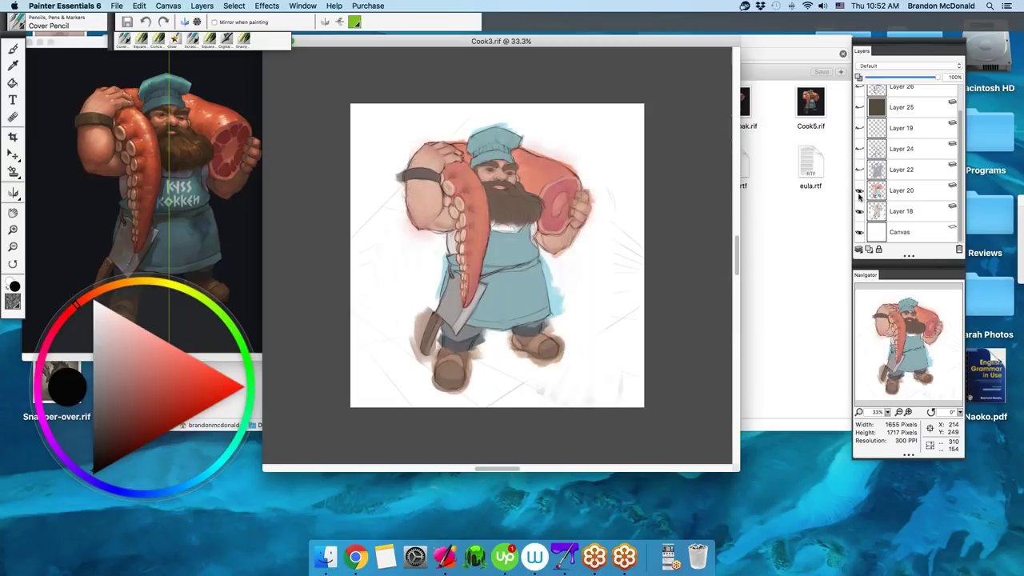
# - Select Layer 18 and hide Layer 20 so only the sketch shows over the Canvas
pyautogui.click(879, 212)
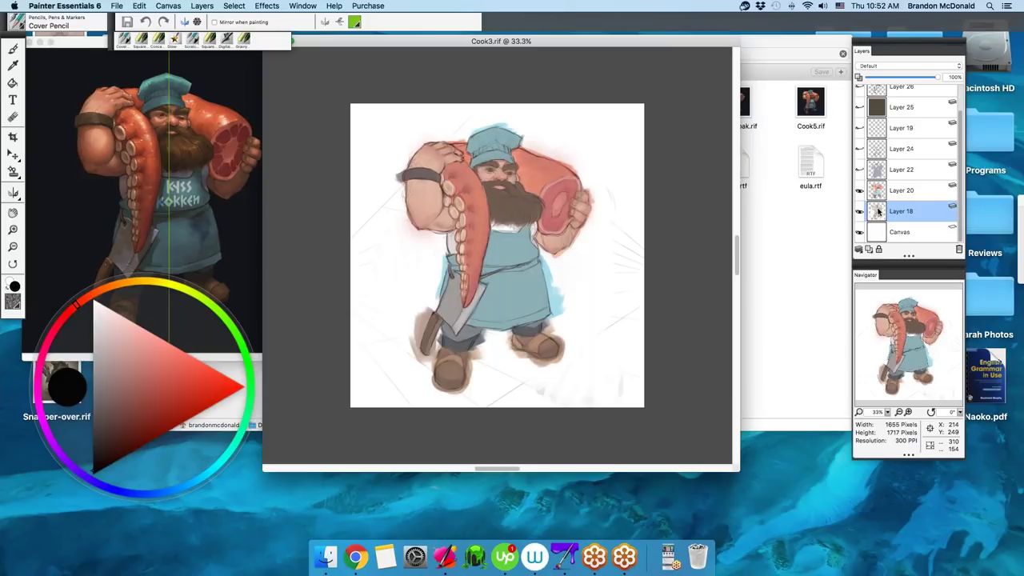
pyautogui.click(873, 232)
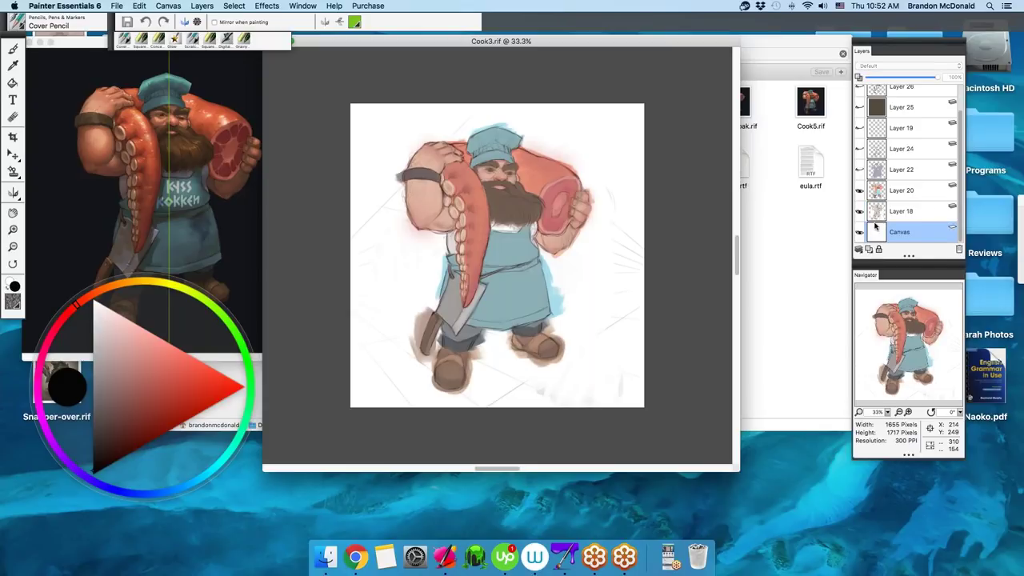
pyautogui.click(877, 214)
pyautogui.click(860, 192)
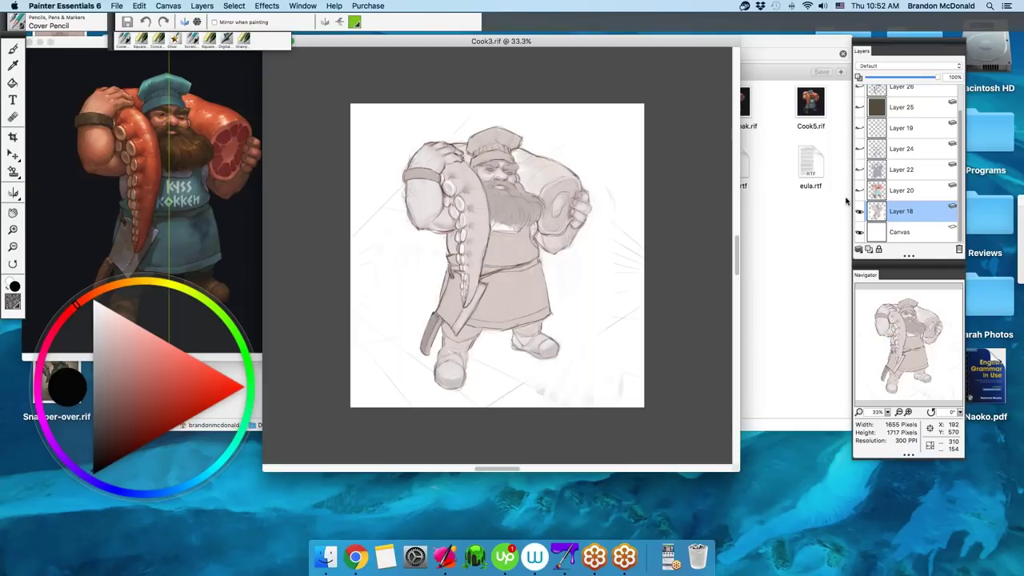
# - Show and select Layer 20 over the sketch, and choose a pale pink with the Concept Art Jitter brush
pyautogui.click(861, 192)
pyautogui.click(888, 190)
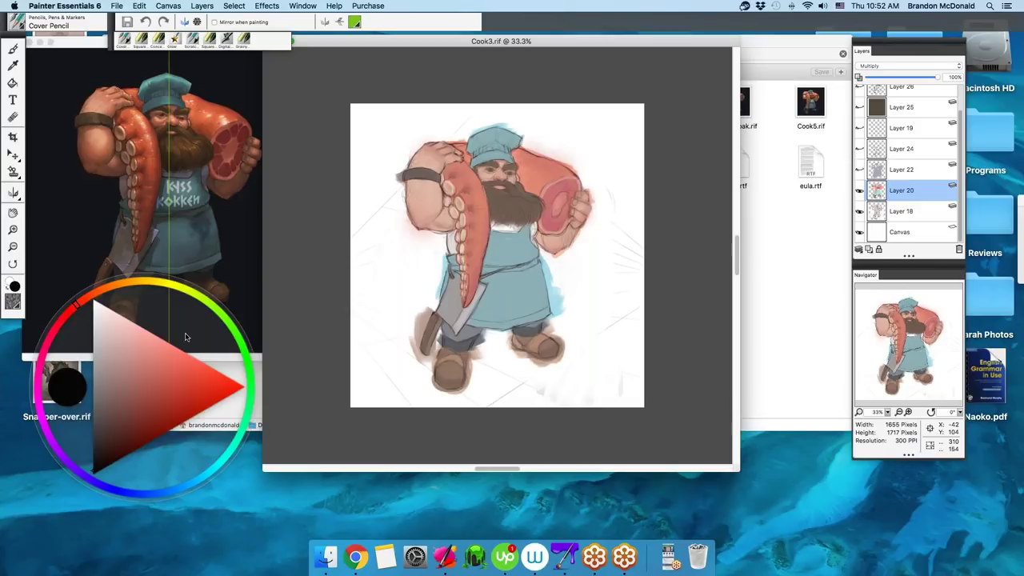
pyautogui.click(126, 321)
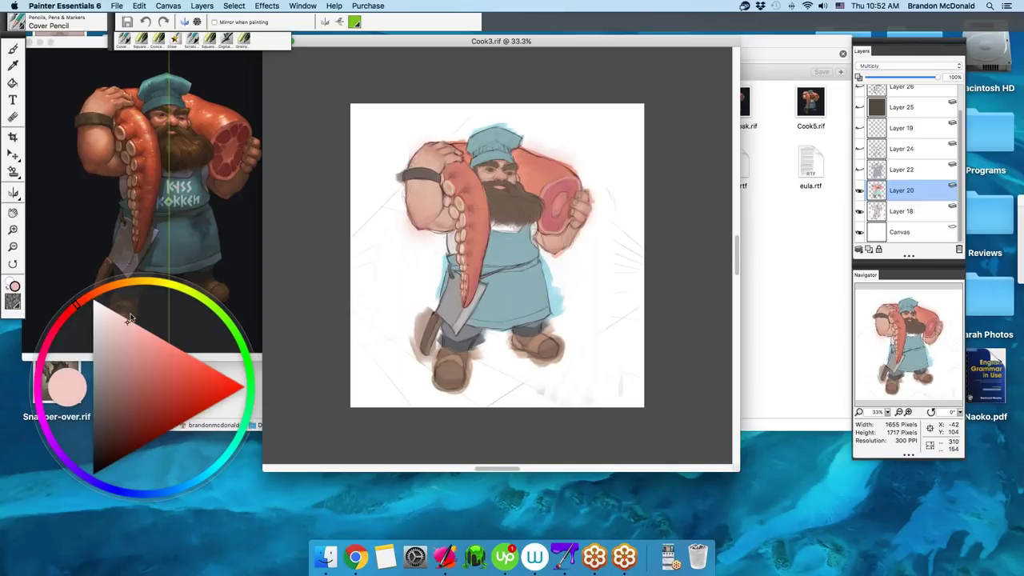
pyautogui.click(160, 40)
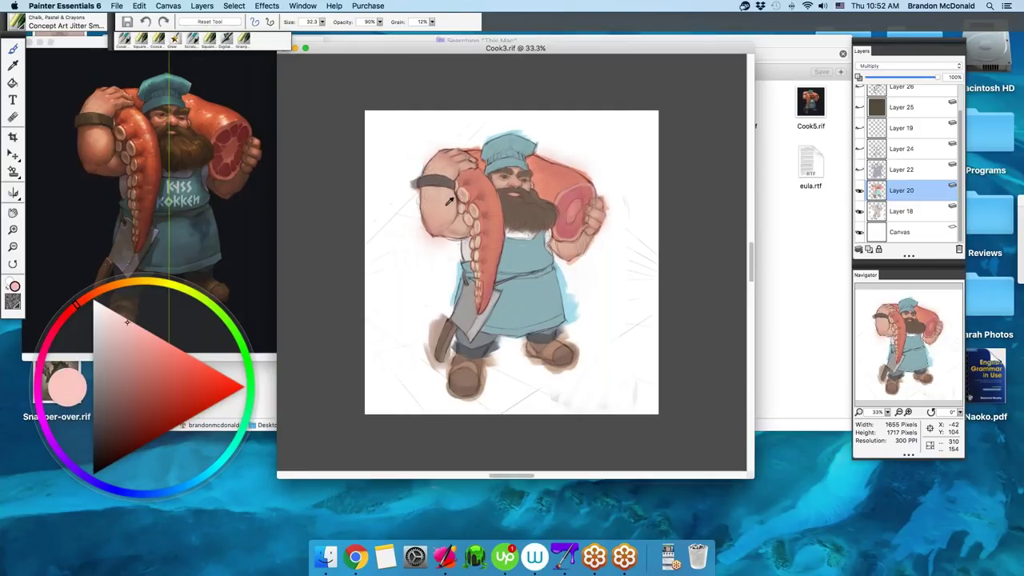
# - Try orange and red skin tones with the Digital Soft Pressure Airbrush near the cook's elbow, and return to the Concept Art Jitter brush
pyautogui.click(102, 288)
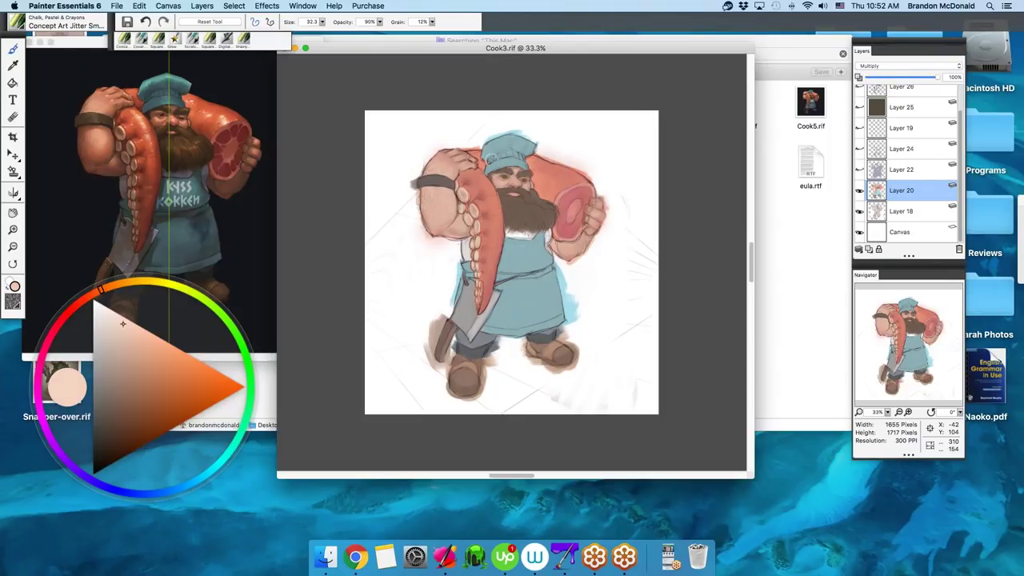
pyautogui.click(165, 362)
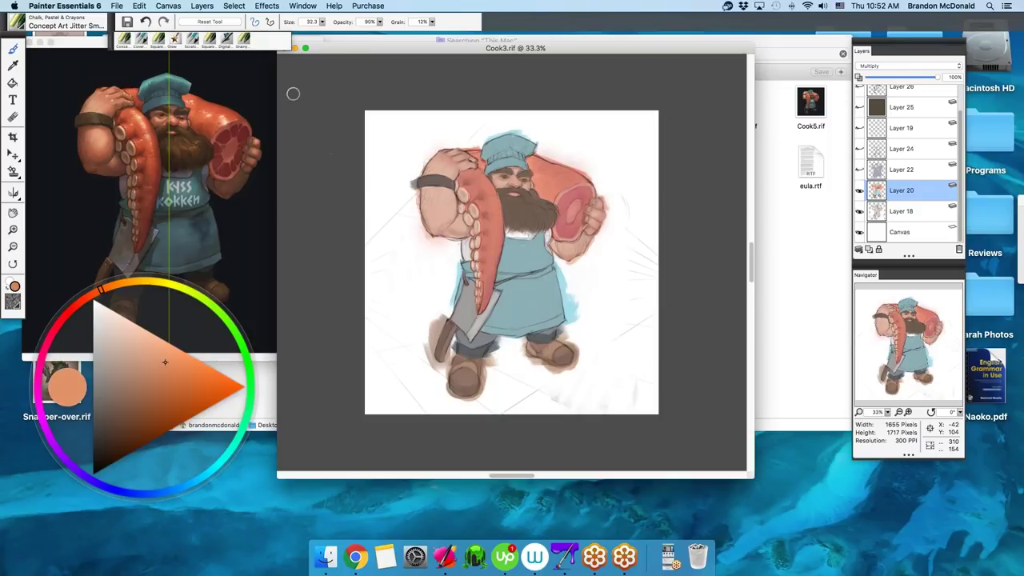
pyautogui.click(227, 37)
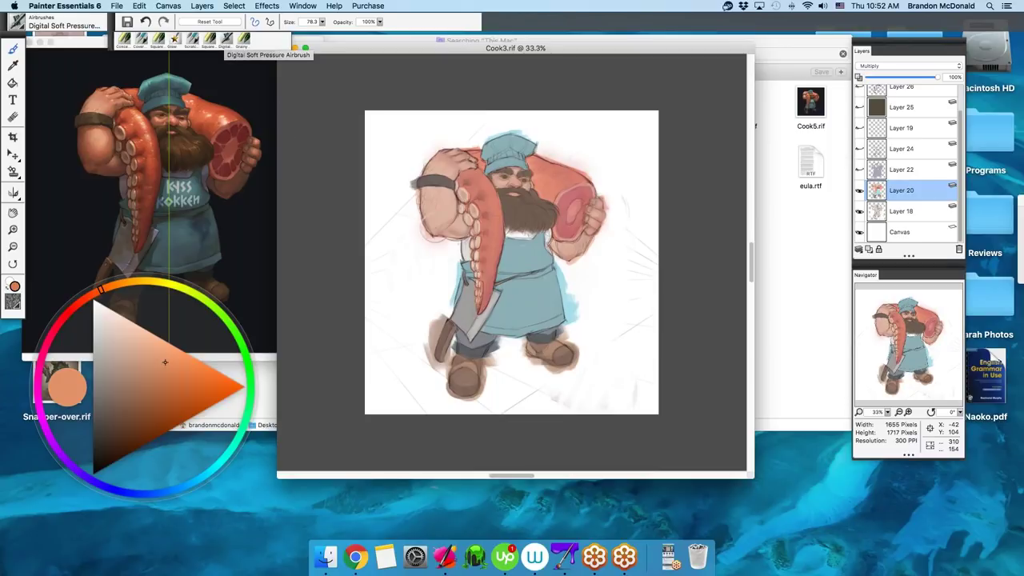
pyautogui.keyDown('alt'); pyautogui.click(400, 239); pyautogui.keyUp('alt')
pyautogui.moveTo(439, 244); pyautogui.dragTo(426, 230)
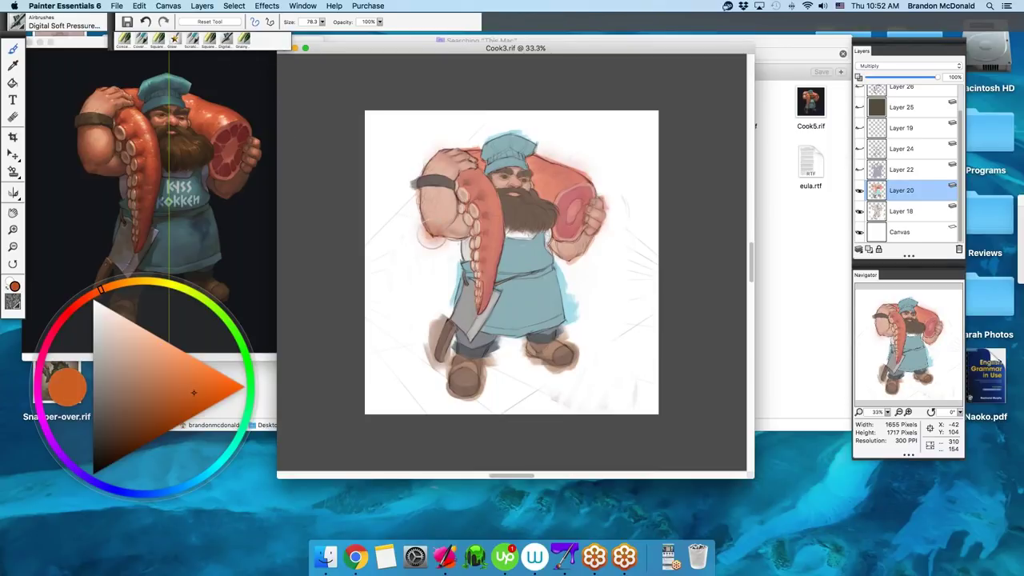
pyautogui.moveTo(97, 296); pyautogui.dragTo(74, 306)
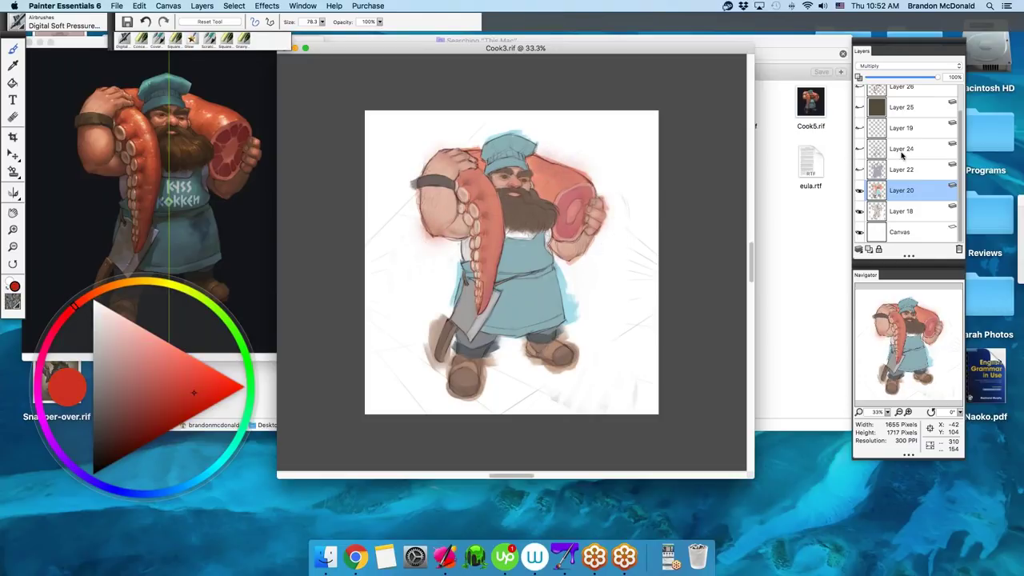
pyautogui.click(141, 42)
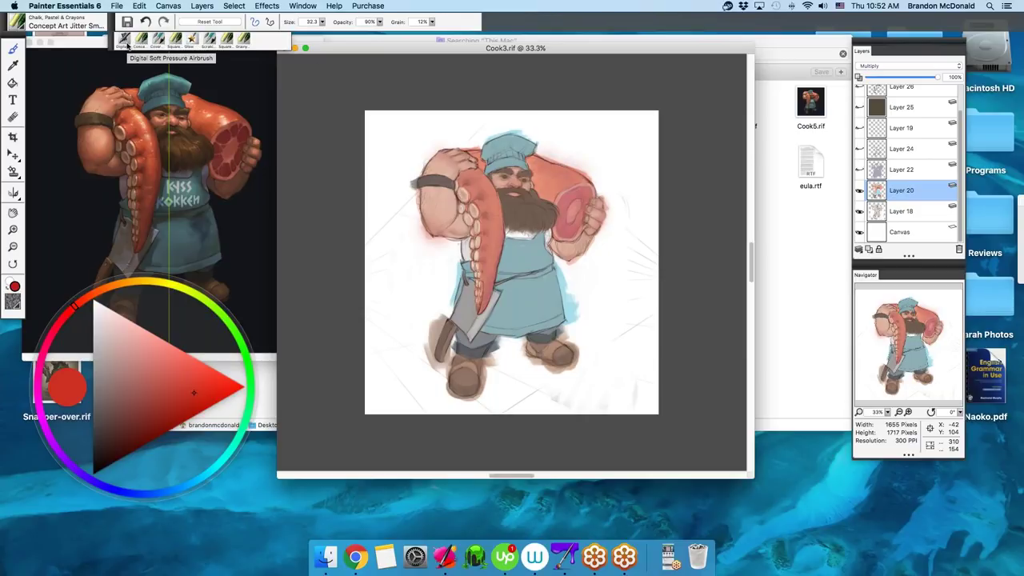
# - Select and show the shadow Layer 22, and enlarge the Concept Art Jitter brush to cover most of the cook's torso
pyautogui.click(875, 174)
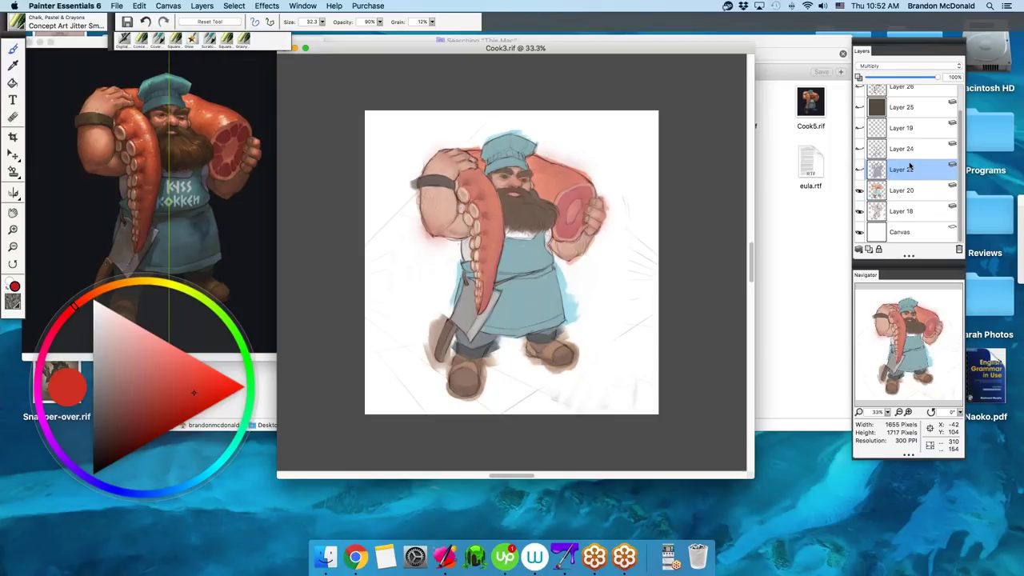
pyautogui.click(860, 170)
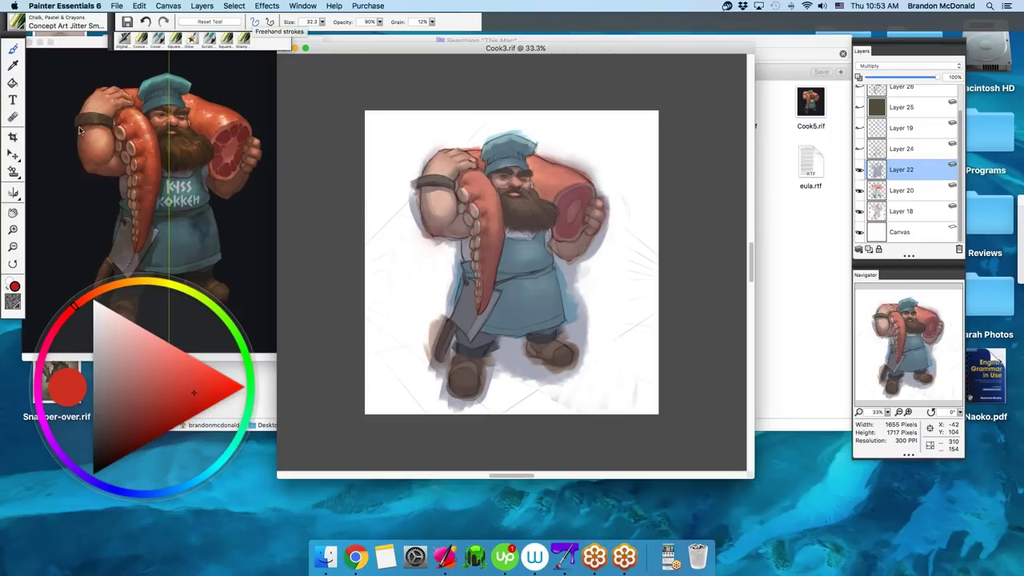
pyautogui.click(13, 83)
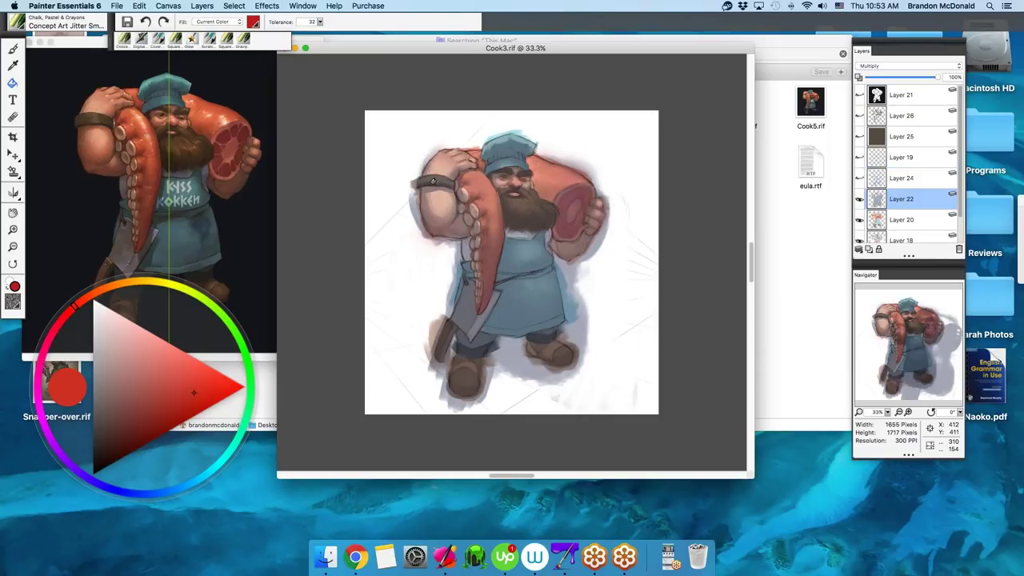
pyautogui.press('b')
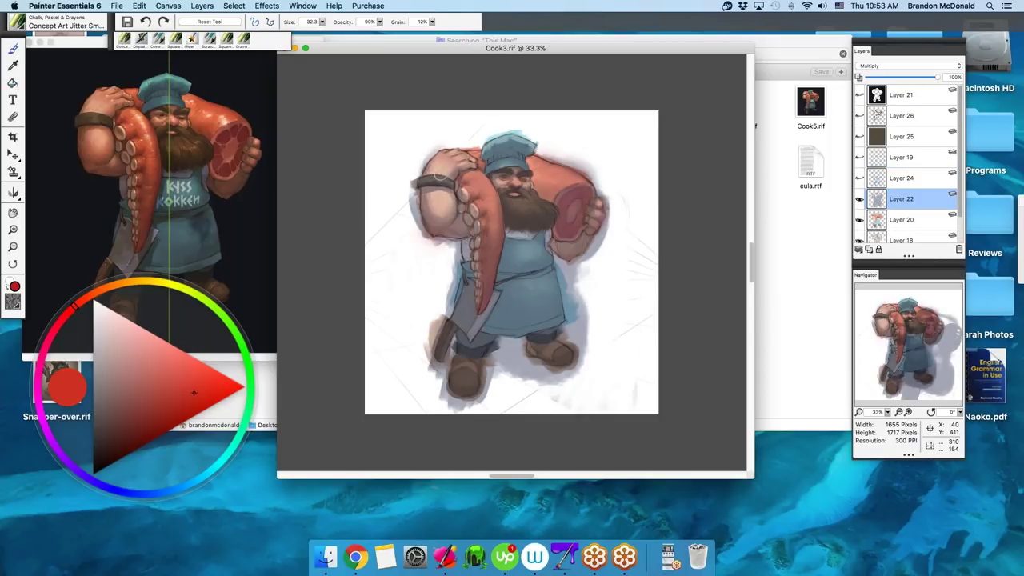
pyautogui.moveTo(415, 212); pyautogui.dragTo(424, 214)
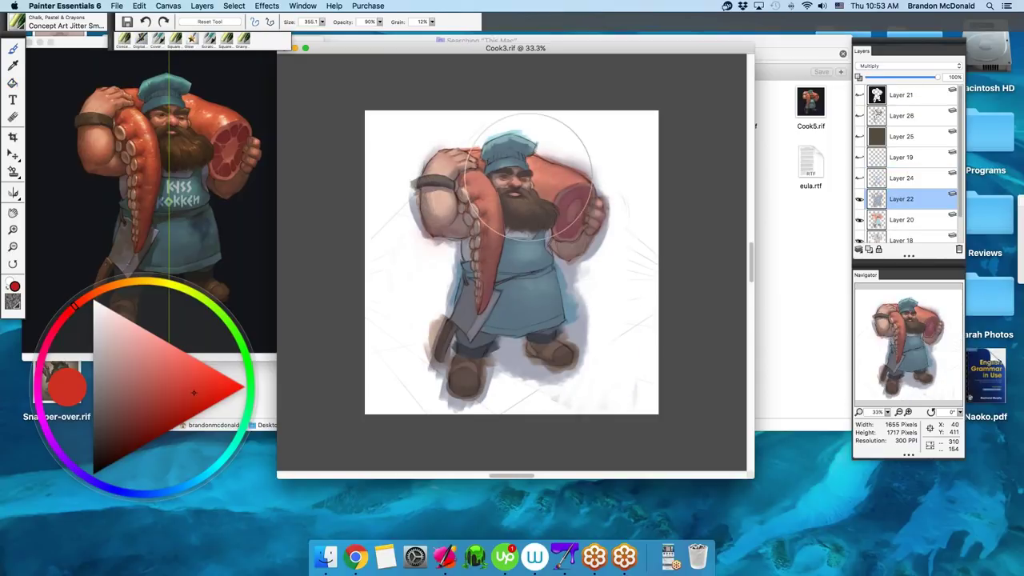
# - Set Layer 22's blending to Normal and sample a blue-gray from the artwork
pyautogui.click(885, 67)
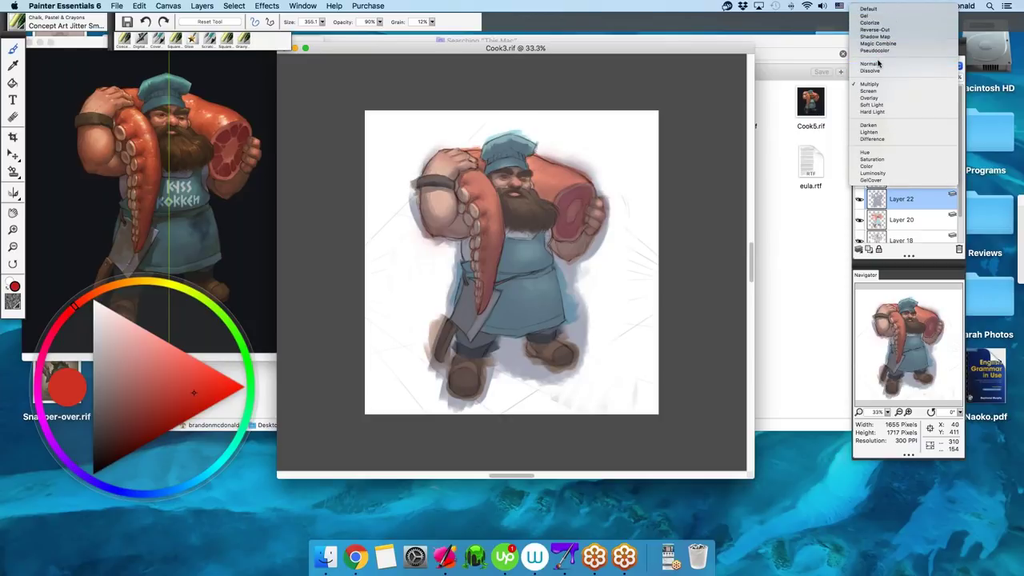
pyautogui.click(869, 91)
pyautogui.keyDown('alt'); pyautogui.click(540, 231); pyautogui.keyUp('alt')
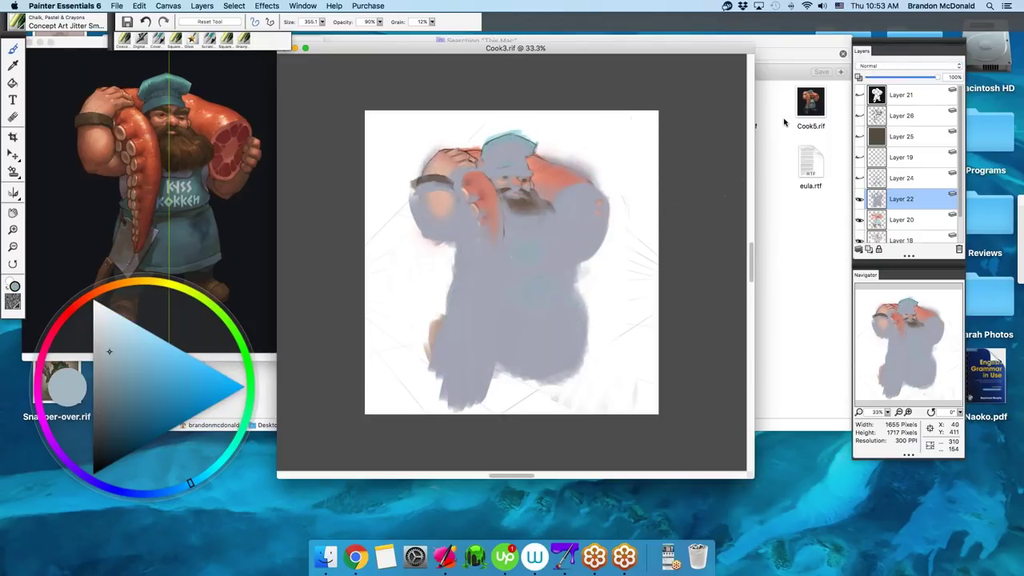
# - Set Layer 22's blending back to Multiply and cover the whole layer with the sampled blue-gray
pyautogui.click(908, 69)
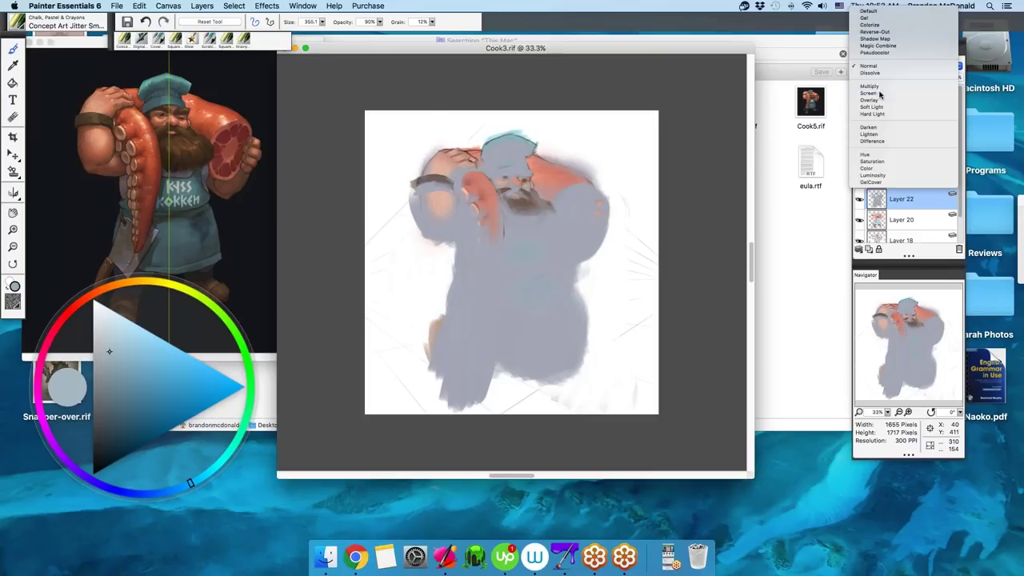
pyautogui.click(885, 92)
pyautogui.moveTo(468, 145)
pyautogui.mouseDown()
pyautogui.moveTo(365, 232)
pyautogui.moveTo(378, 357)
pyautogui.moveTo(626, 134)
pyautogui.moveTo(637, 231)
pyautogui.moveTo(580, 269)
pyautogui.mouseUp()
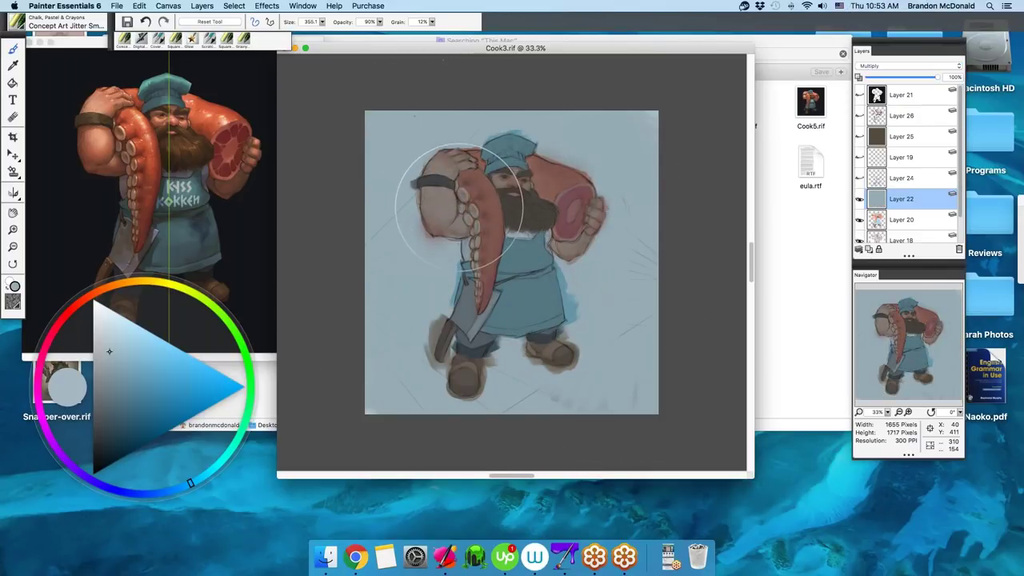
# - Set the Eraser to 5% opacity and lighten the top of the cook's hat on Layer 22
pyautogui.press('n')
pyautogui.moveTo(478, 181); pyautogui.dragTo(481, 187)
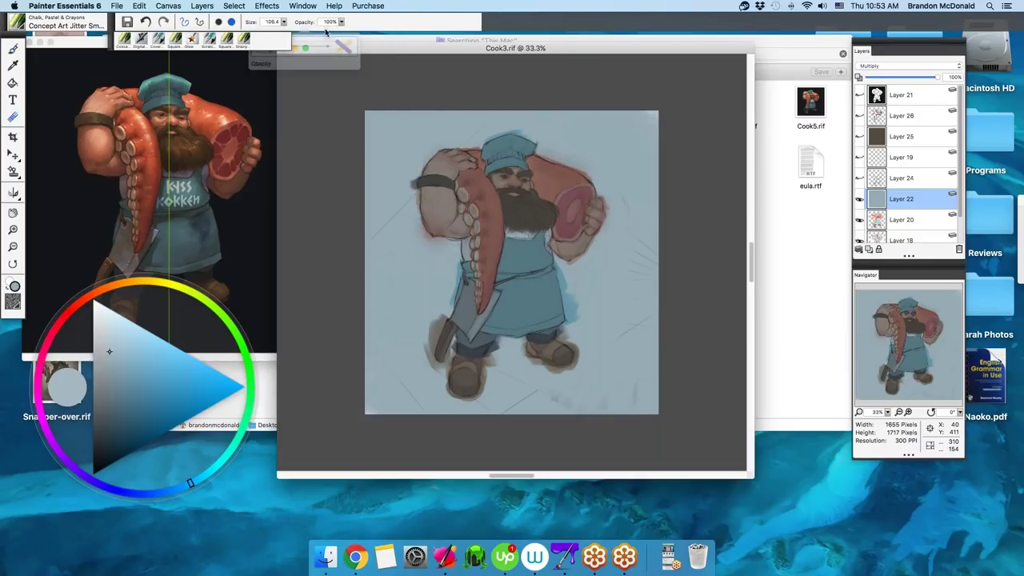
pyautogui.moveTo(341, 22); pyautogui.dragTo(294, 30)
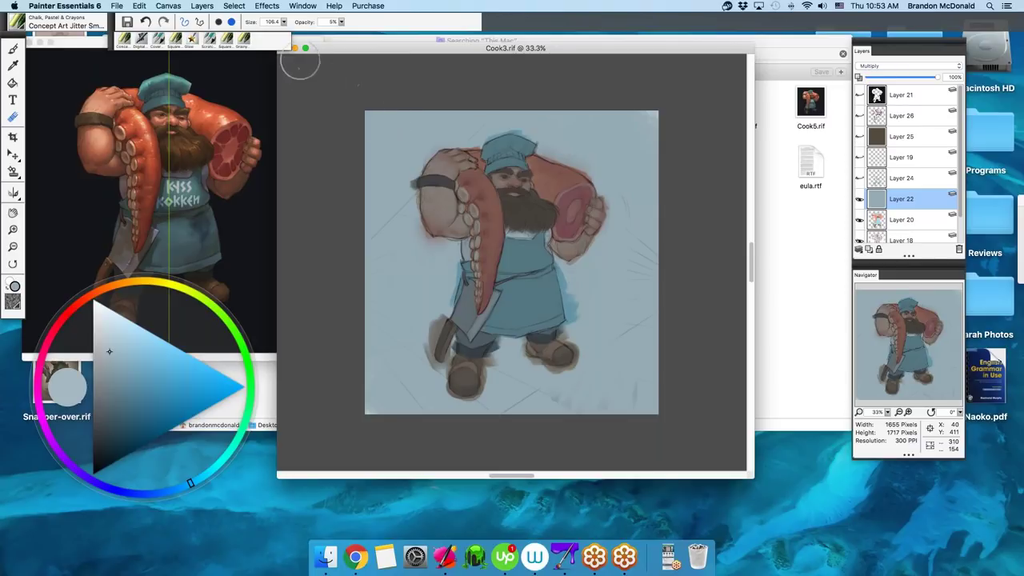
pyautogui.moveTo(377, 151); pyautogui.dragTo(408, 151)
pyautogui.moveTo(505, 171)
pyautogui.mouseDown()
pyautogui.moveTo(488, 107)
pyautogui.moveTo(512, 110)
pyautogui.moveTo(517, 130)
pyautogui.moveTo(487, 132)
pyautogui.mouseUp()
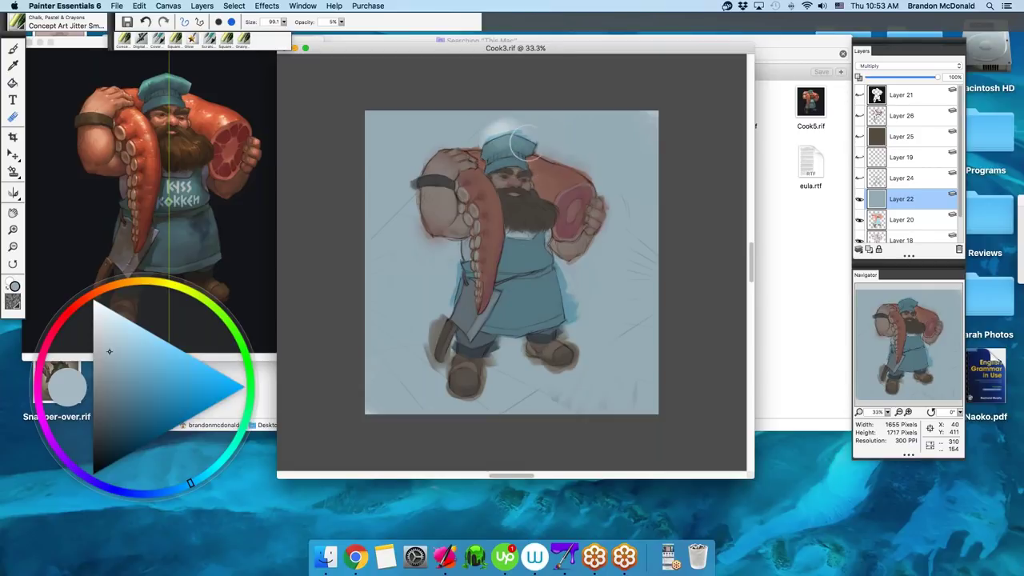
# - Erase soft highlights from the Layer 22 shadow over the cook's face, the tentacle and the meat on his shoulder
pyautogui.moveTo(495, 196)
pyautogui.mouseDown()
pyautogui.moveTo(535, 202)
pyautogui.moveTo(522, 212)
pyautogui.moveTo(548, 178)
pyautogui.mouseUp()
pyautogui.moveTo(564, 182); pyautogui.dragTo(548, 196)
pyautogui.moveTo(460, 160)
pyautogui.mouseDown()
pyautogui.moveTo(437, 219)
pyautogui.moveTo(413, 216)
pyautogui.moveTo(488, 189)
pyautogui.moveTo(493, 199)
pyautogui.moveTo(472, 168)
pyautogui.moveTo(492, 270)
pyautogui.mouseUp()
pyautogui.press('0')
pyautogui.press('0')
pyautogui.press('5')
pyautogui.moveTo(482, 187)
pyautogui.mouseDown()
pyautogui.moveTo(460, 174)
pyautogui.moveTo(487, 184)
pyautogui.moveTo(496, 232)
pyautogui.moveTo(493, 200)
pyautogui.moveTo(461, 173)
pyautogui.moveTo(487, 182)
pyautogui.moveTo(490, 240)
pyautogui.mouseUp()
pyautogui.moveTo(560, 180)
pyautogui.mouseDown()
pyautogui.moveTo(564, 168)
pyautogui.moveTo(573, 185)
pyautogui.mouseUp()
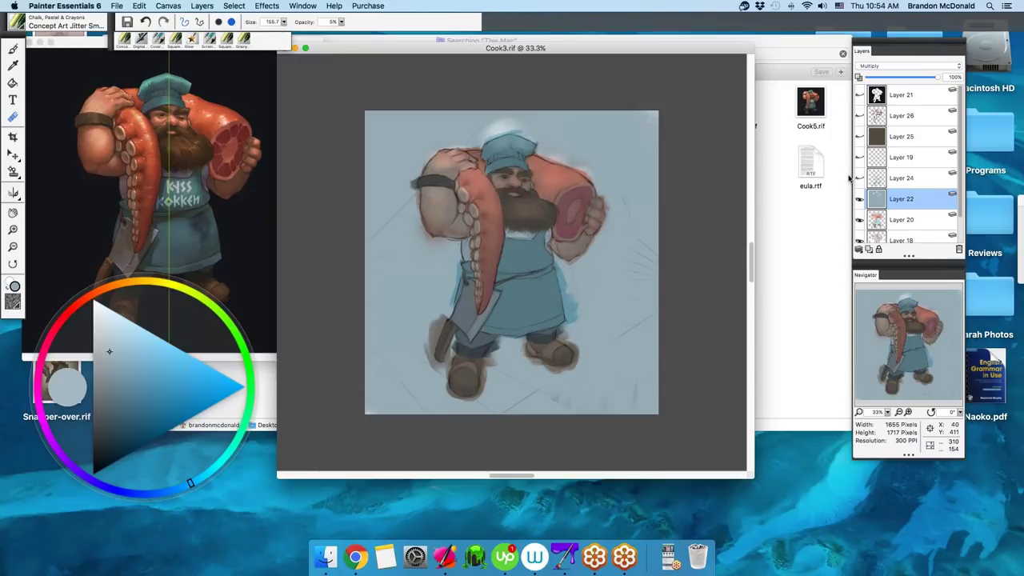
# - Undo the highlight erasing and the blue-gray covering on Layer 22 to restore its original shadows
pyautogui.press('super+z')
pyautogui.press('super+z')
pyautogui.press('super+z')
pyautogui.press('super+z')
pyautogui.press('super+z')
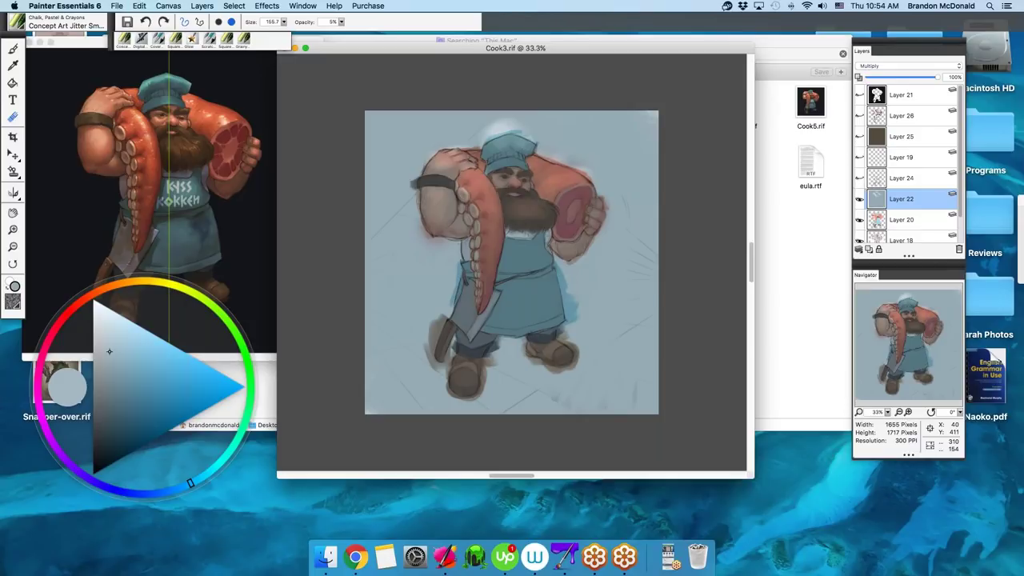
pyautogui.press('super+z')
pyautogui.press('super+z')
pyautogui.press('super+z')
pyautogui.press('super+z')
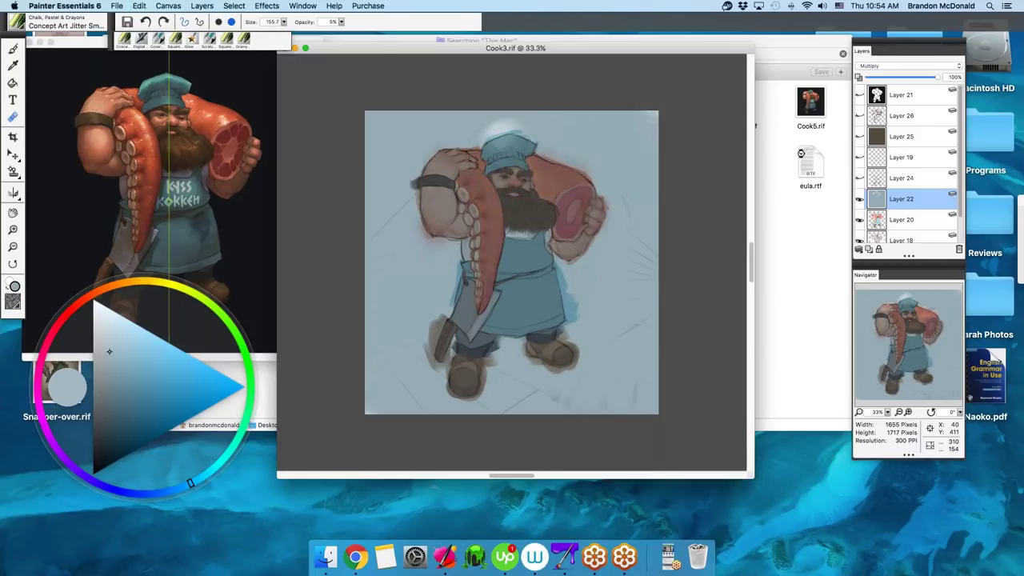
pyautogui.press('super+shift+z')
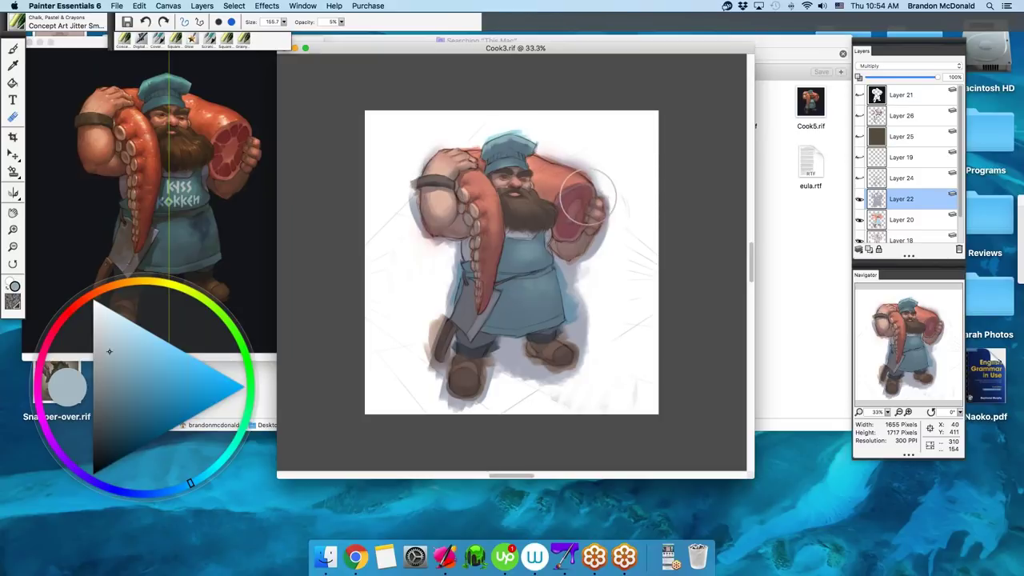
# - Show Layer 24's deeper shadows and Layer 19's apron lettering, leaving Layer 19 selected
pyautogui.click(879, 181)
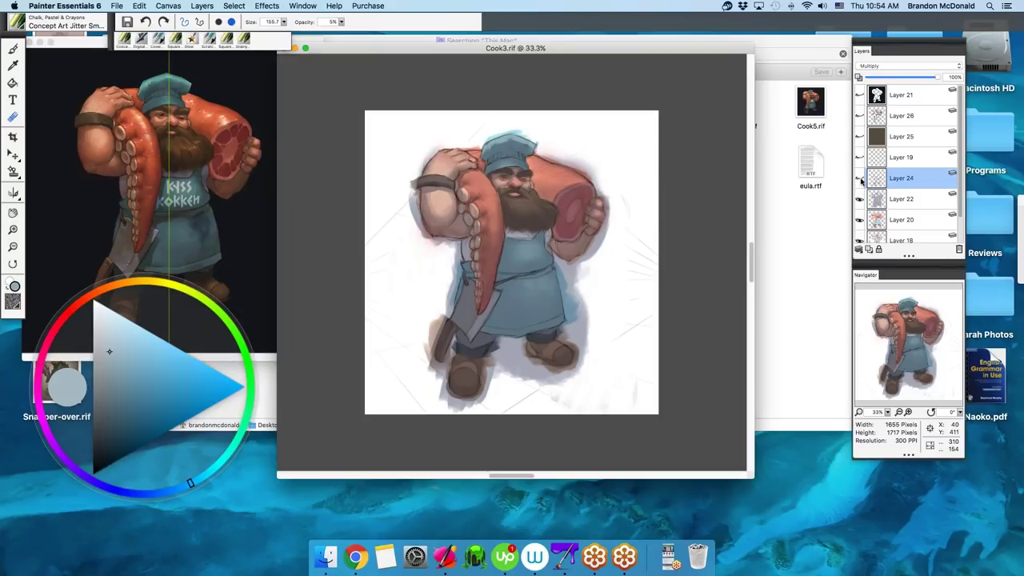
pyautogui.click(861, 180)
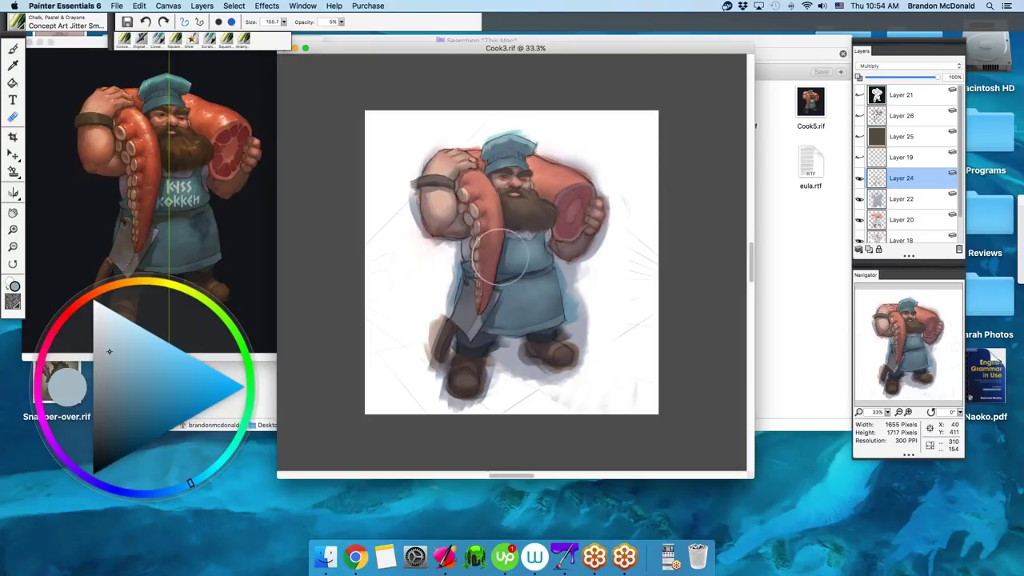
pyautogui.click(896, 158)
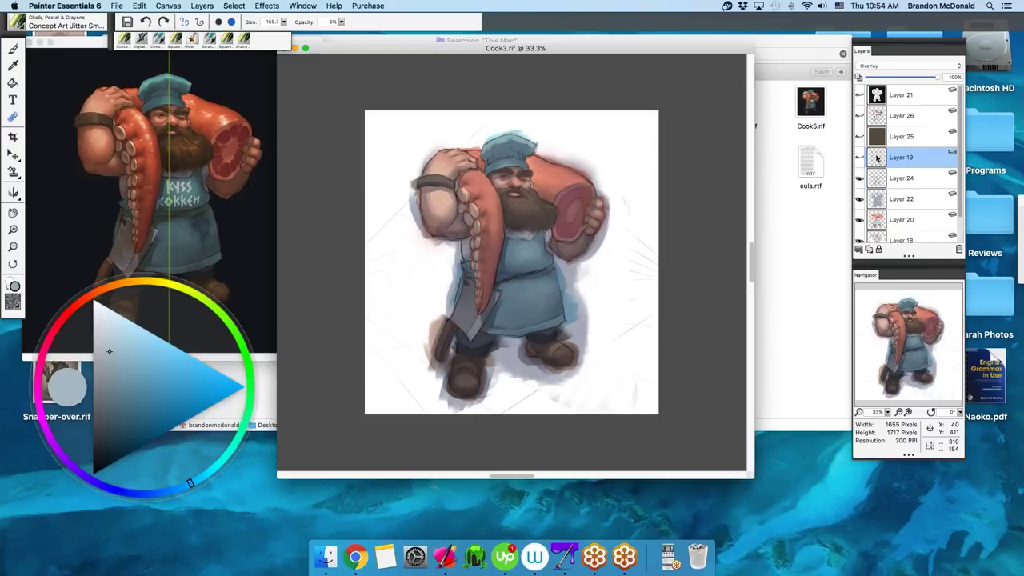
pyautogui.click(859, 158)
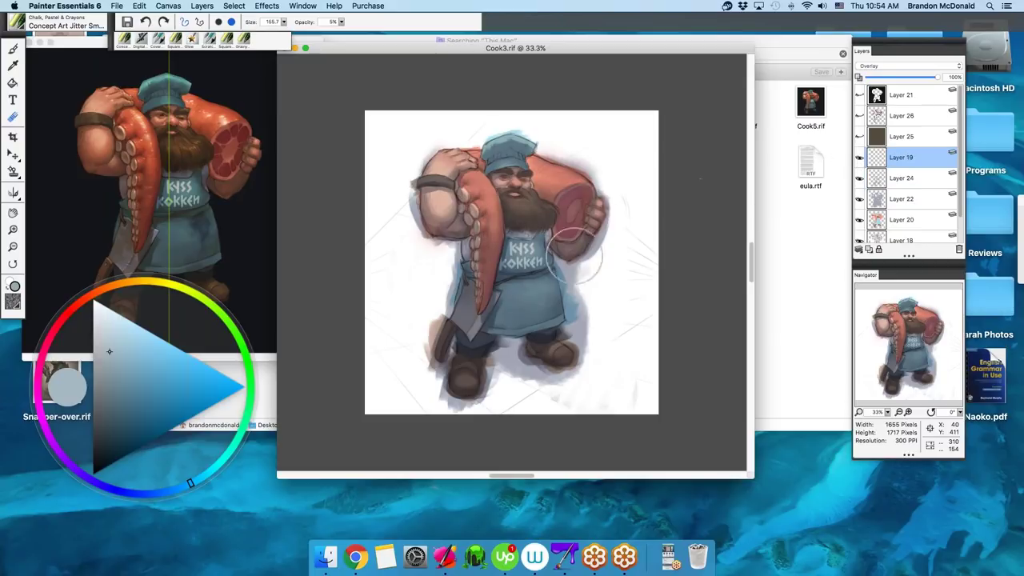
# - Show and select the brown Layer 25, switching its visibility off and on to compare the overall color
pyautogui.click(859, 138)
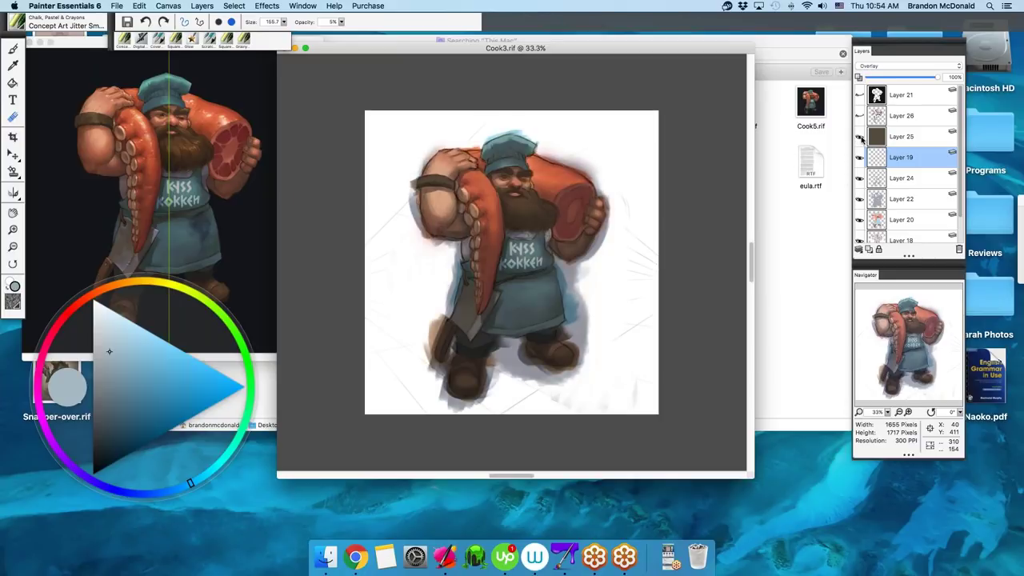
pyautogui.click(872, 140)
pyautogui.click(860, 141)
pyautogui.click(860, 142)
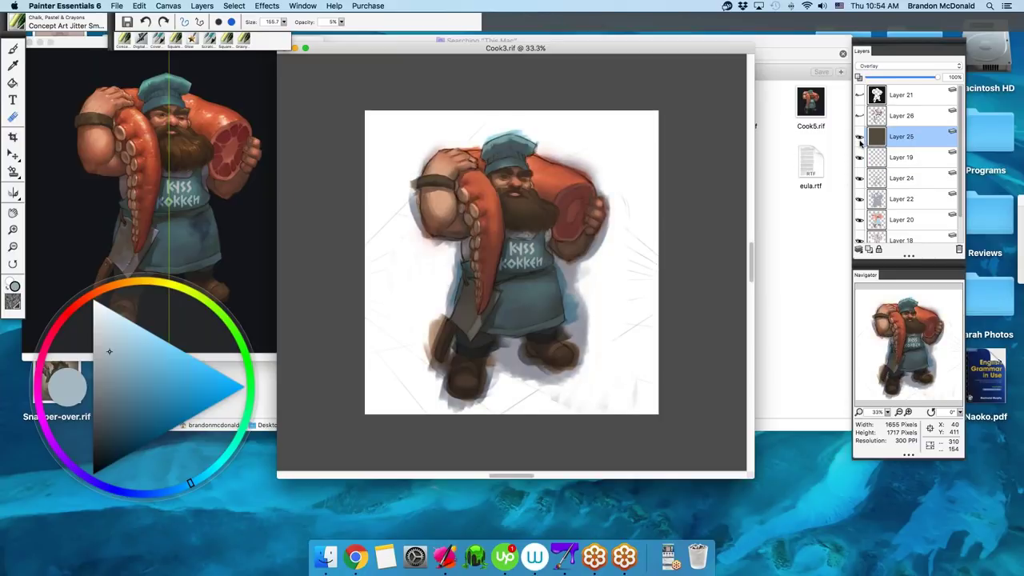
pyautogui.click(860, 139)
pyautogui.click(860, 139)
# - Show the painted details on Layer 26 and the dark background on Layer 21 to complete the cook painting
pyautogui.click(871, 120)
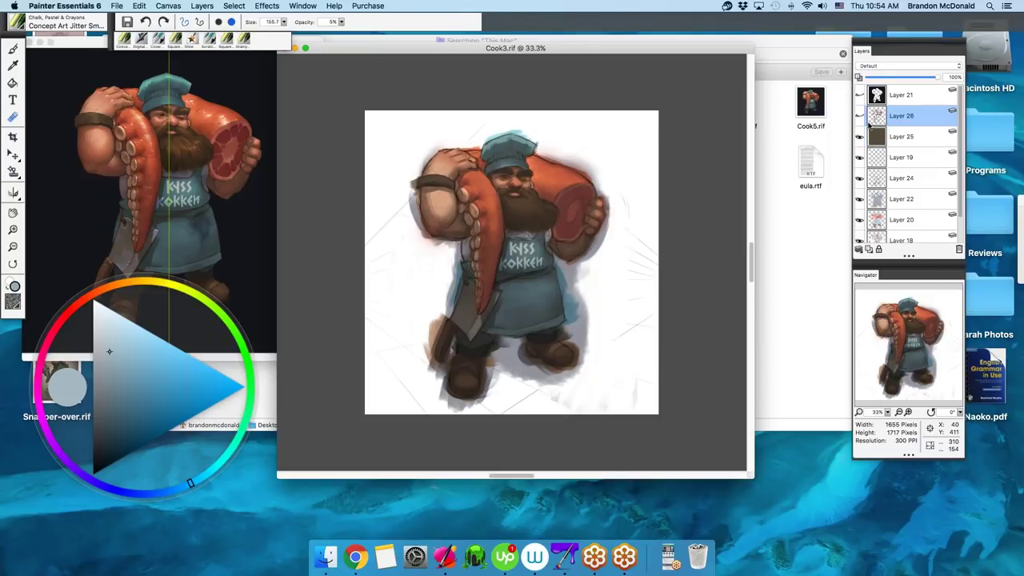
pyautogui.click(859, 118)
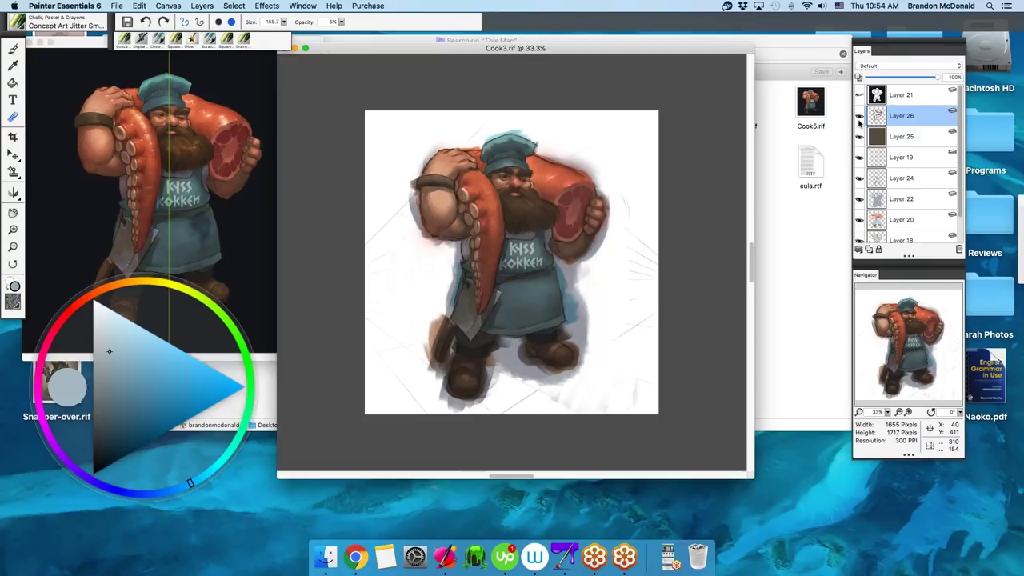
pyautogui.click(860, 118)
pyautogui.click(877, 95)
pyautogui.click(859, 95)
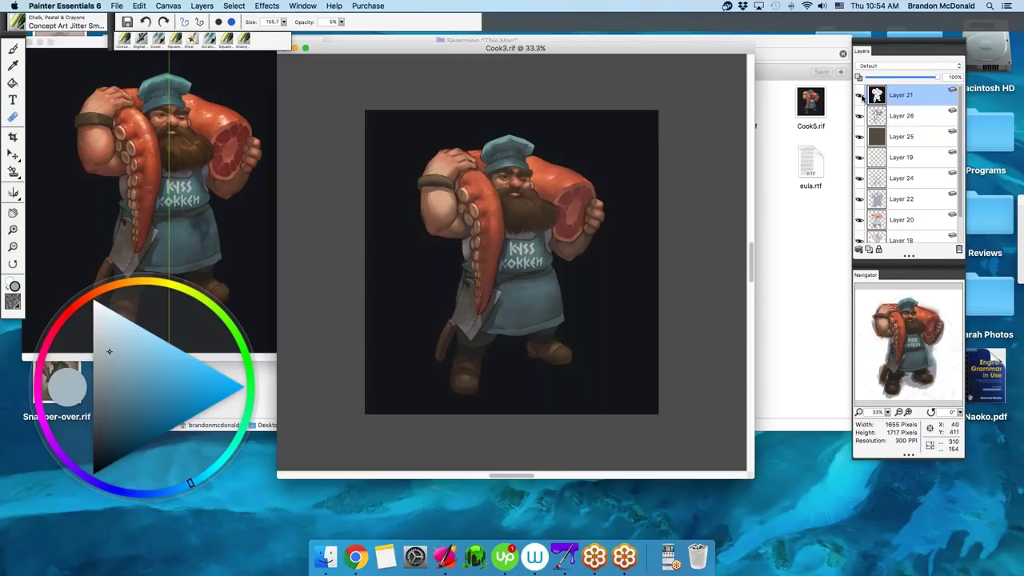
pyautogui.moveTo(880, 412); pyautogui.dragTo(886, 420)
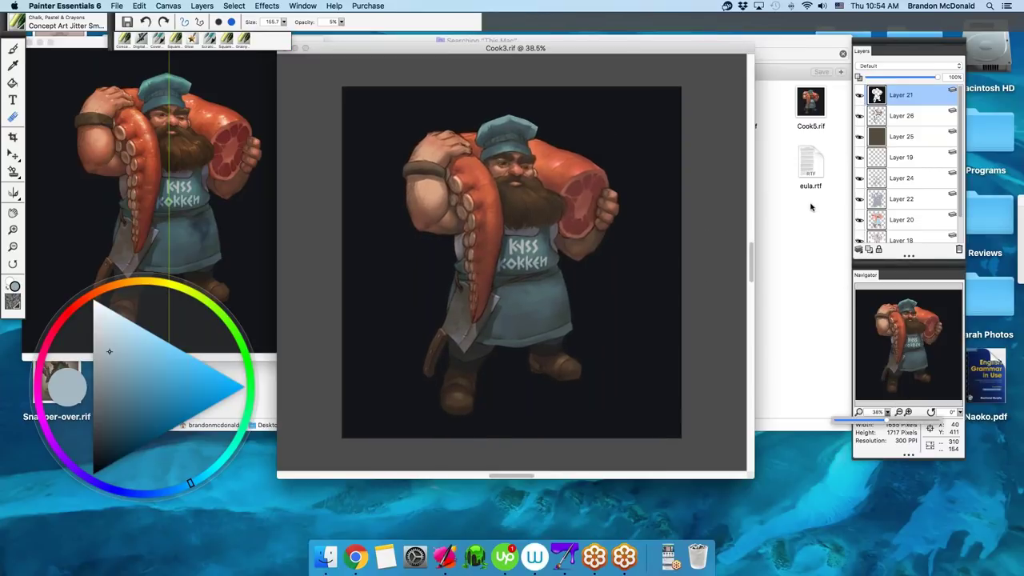
# - Select Layer 18 and Layer 20 in turn and hide every layer above Layer 20 to expose the sketch with flat colors
pyautogui.scroll(-2, 882, 211)
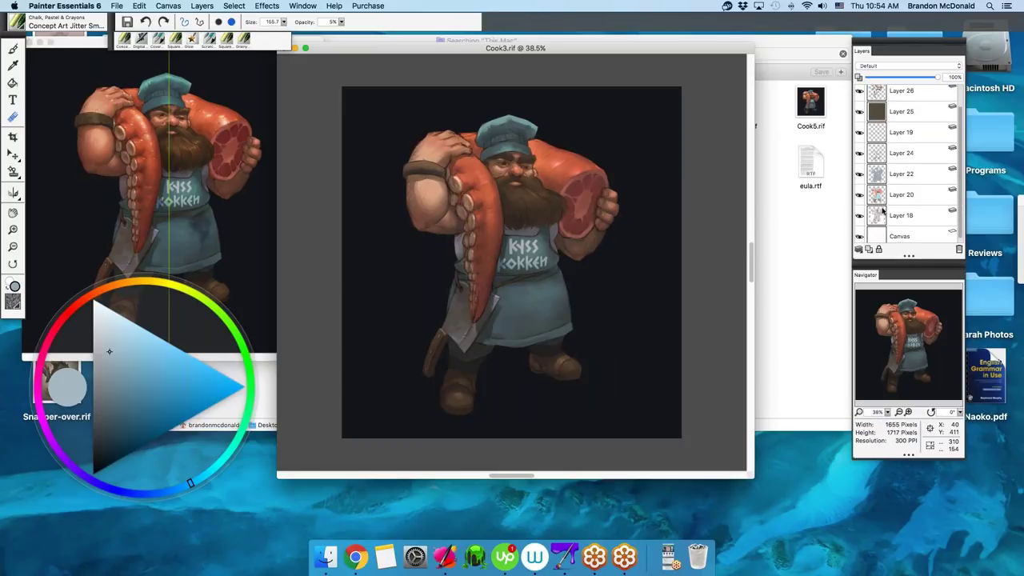
pyautogui.click(882, 212)
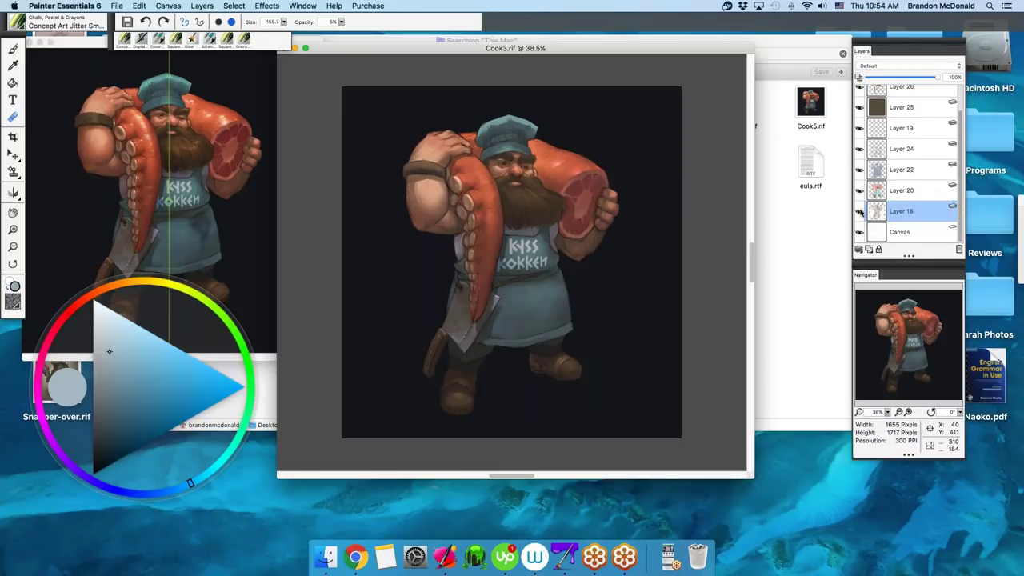
pyautogui.click(875, 192)
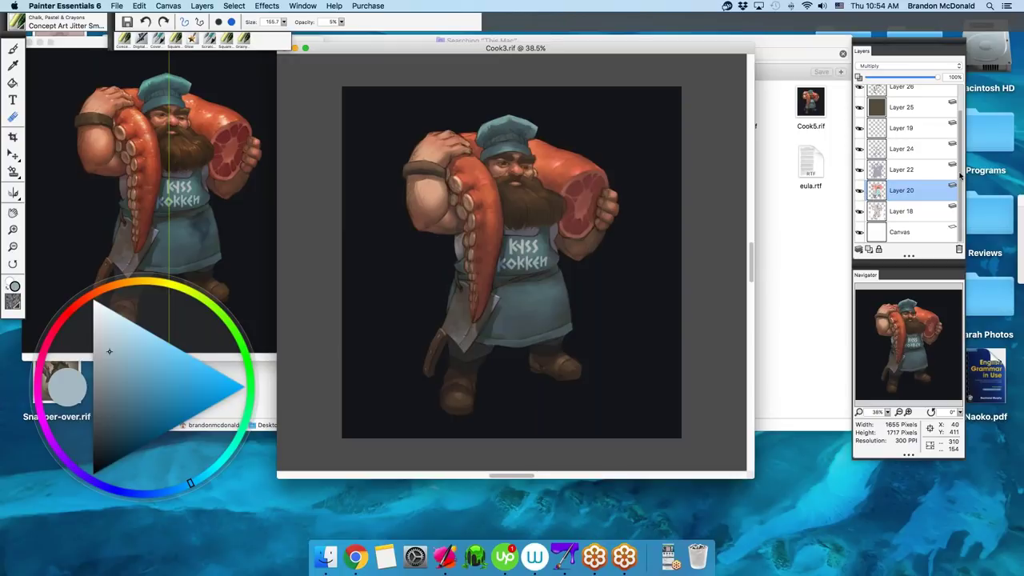
pyautogui.scroll(1, 960, 176)
pyautogui.moveTo(860, 88); pyautogui.dragTo(864, 235)
pyautogui.click(861, 212)
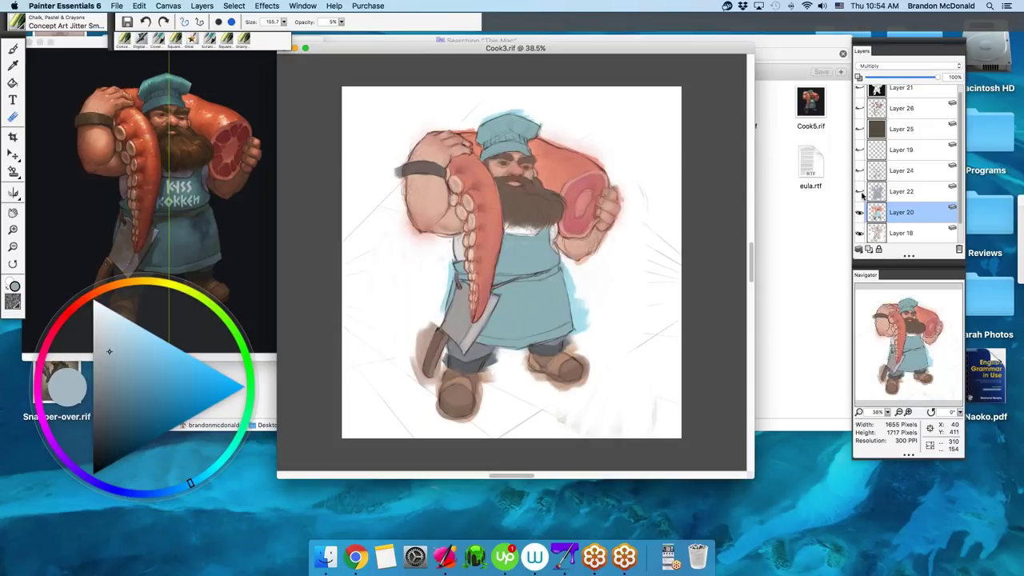
# - Turn Layers 22, 24, 19, 25, 26 and 21 back on in sequence to replay the cook painting's buildup from shadows to background
pyautogui.click(860, 192)
pyautogui.click(860, 109)
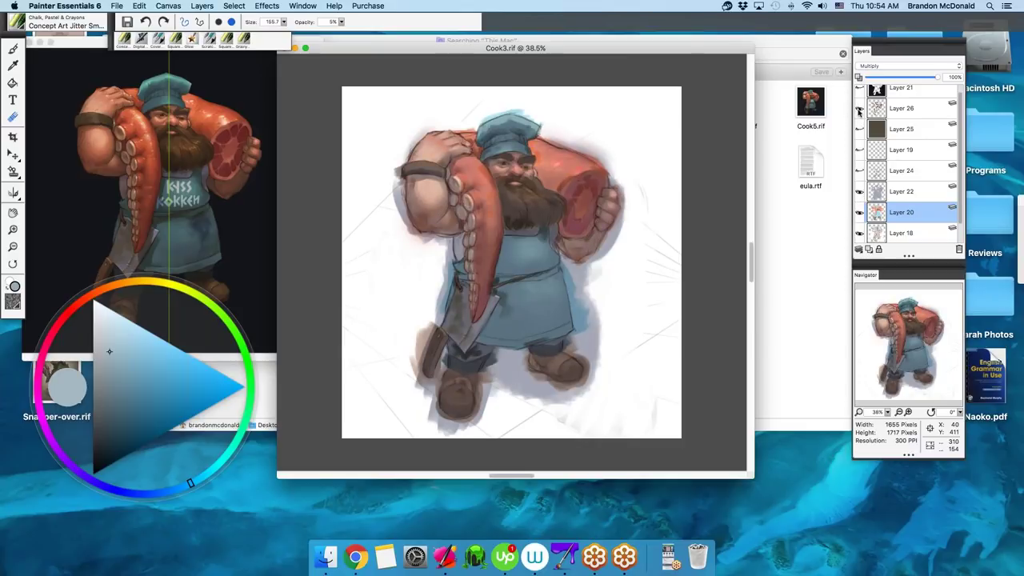
pyautogui.click(860, 109)
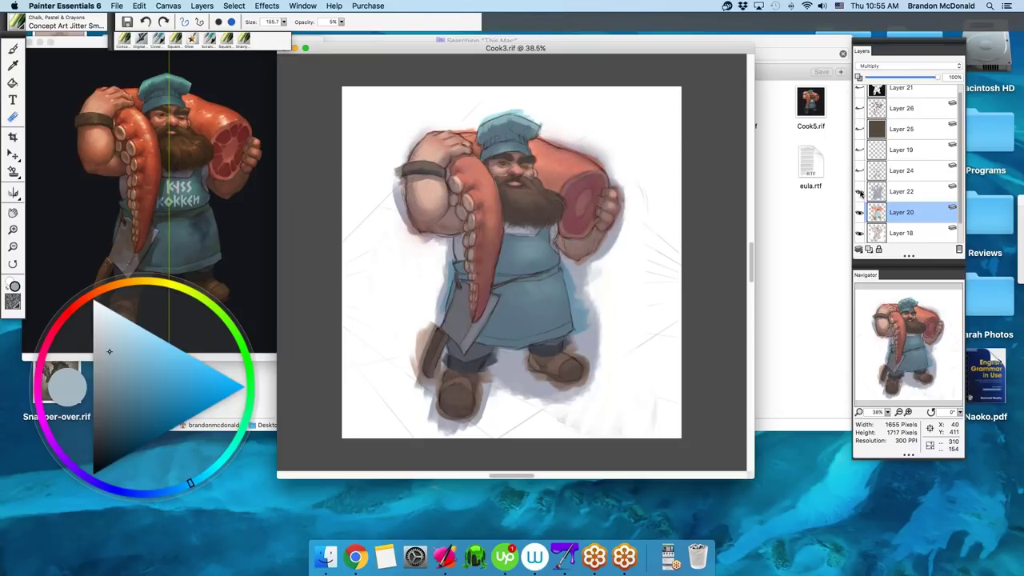
pyautogui.click(861, 170)
pyautogui.click(859, 151)
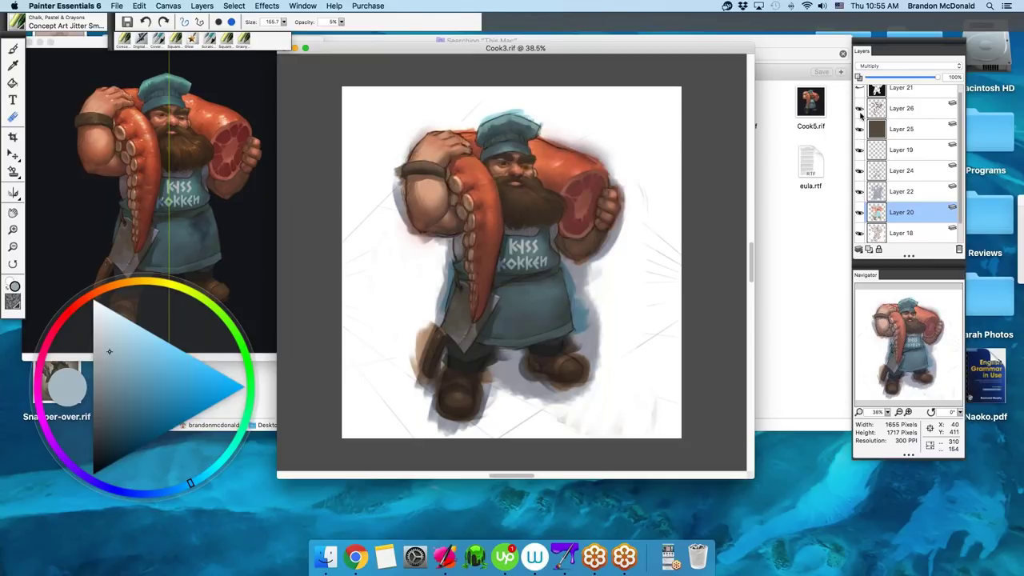
pyautogui.click(859, 108)
pyautogui.scroll(1, 880, 100)
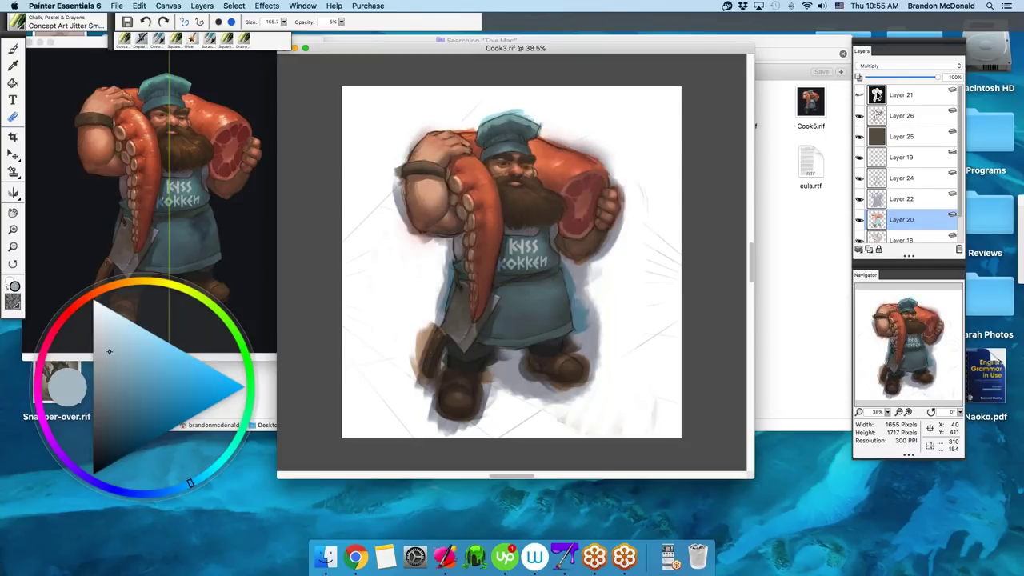
pyautogui.click(860, 94)
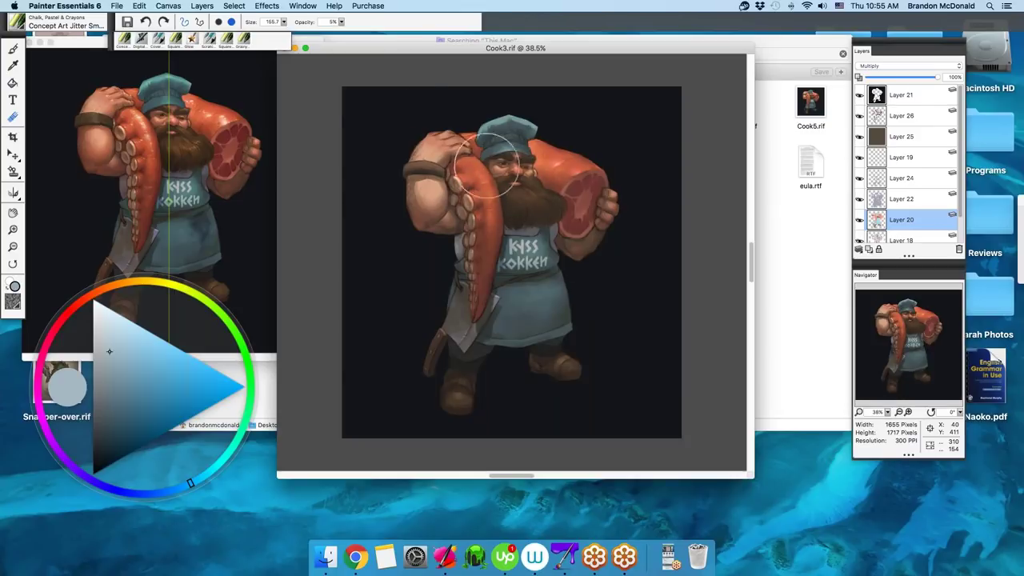
# - Close Cook3.rif without saving its changes
pyautogui.click(306, 48)
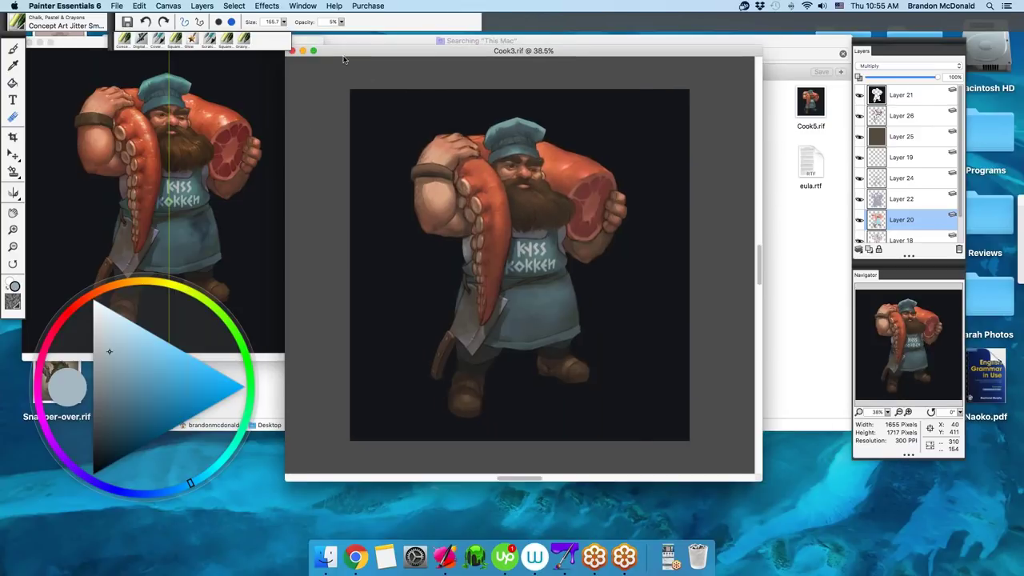
pyautogui.press('super+w')
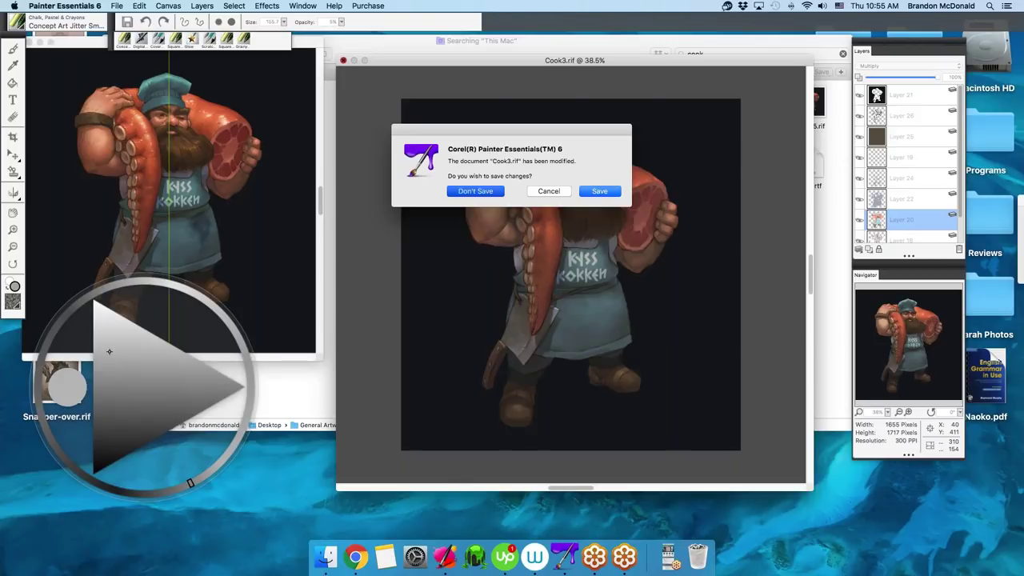
pyautogui.press('super+d')
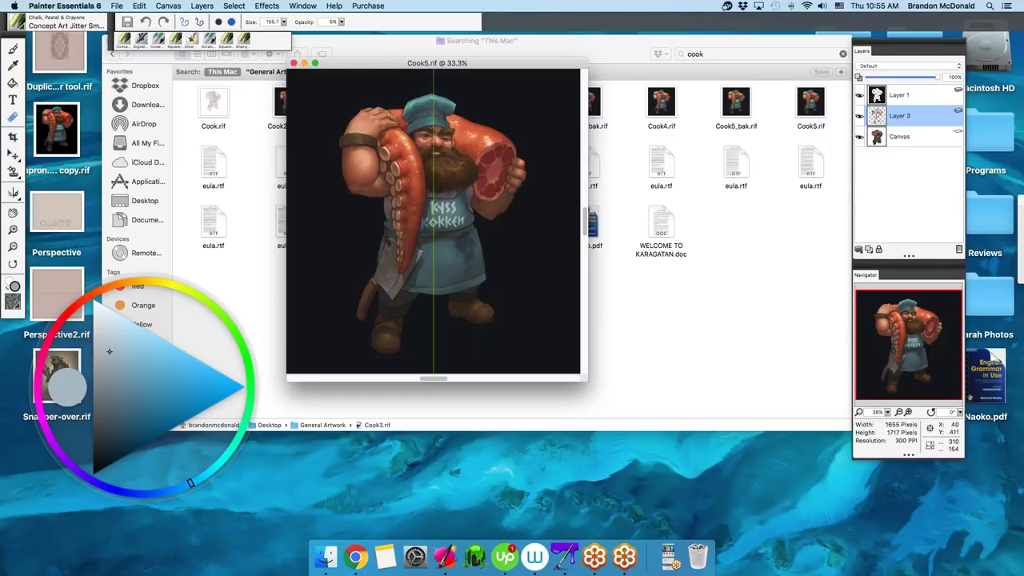
# - Reposition the Cook5.rif window nearer the middle of the desktop and set the Concept Art Jitter Smooth brush size to 69.3
pyautogui.moveTo(296, 63); pyautogui.dragTo(311, 73)
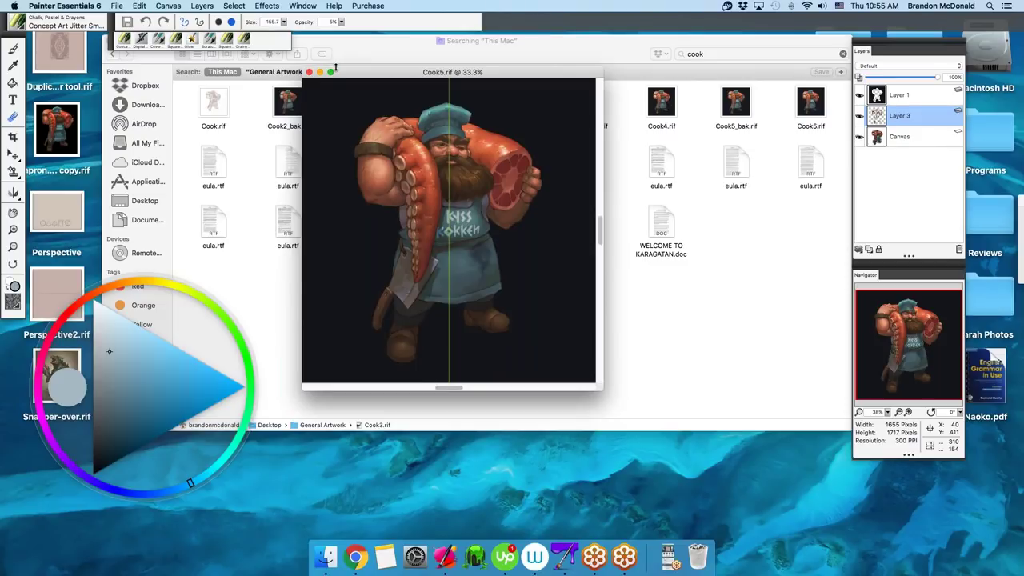
pyautogui.moveTo(375, 72); pyautogui.dragTo(421, 97)
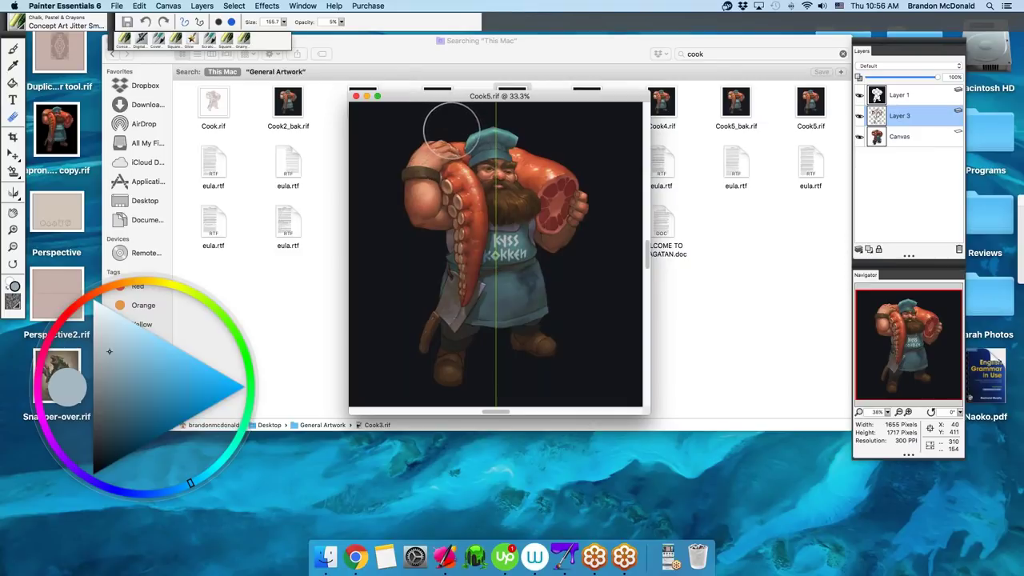
pyautogui.click(125, 39)
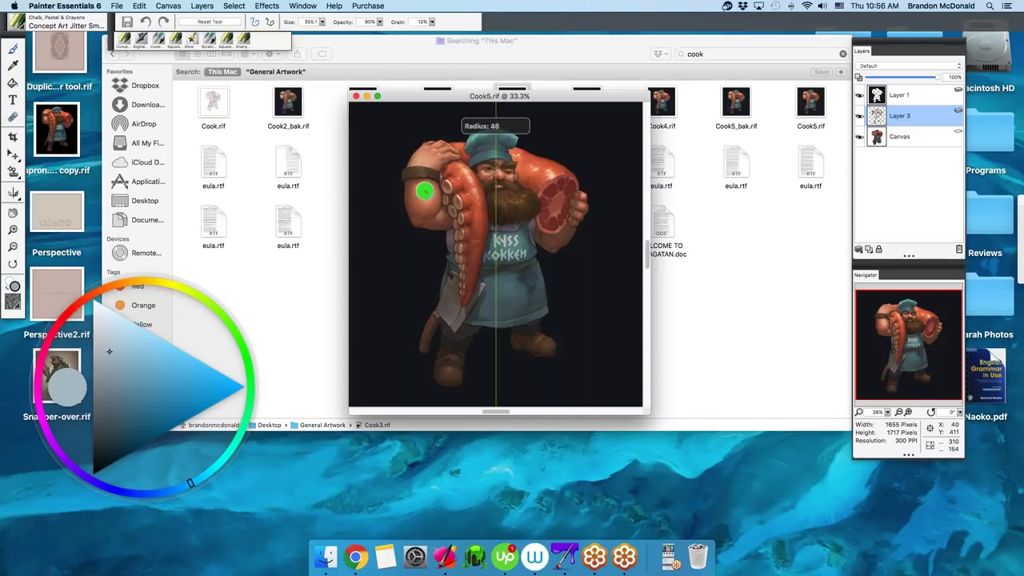
pyautogui.moveTo(424, 191); pyautogui.dragTo(429, 192)
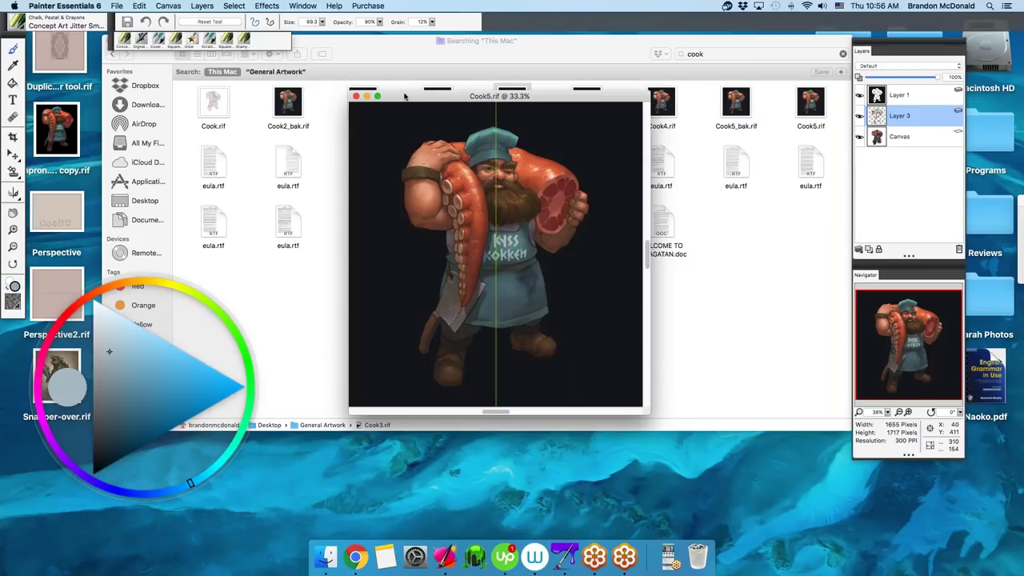
pyautogui.moveTo(424, 100)
pyautogui.mouseDown()
pyautogui.moveTo(441, 88)
pyautogui.moveTo(421, 89)
pyautogui.mouseUp()
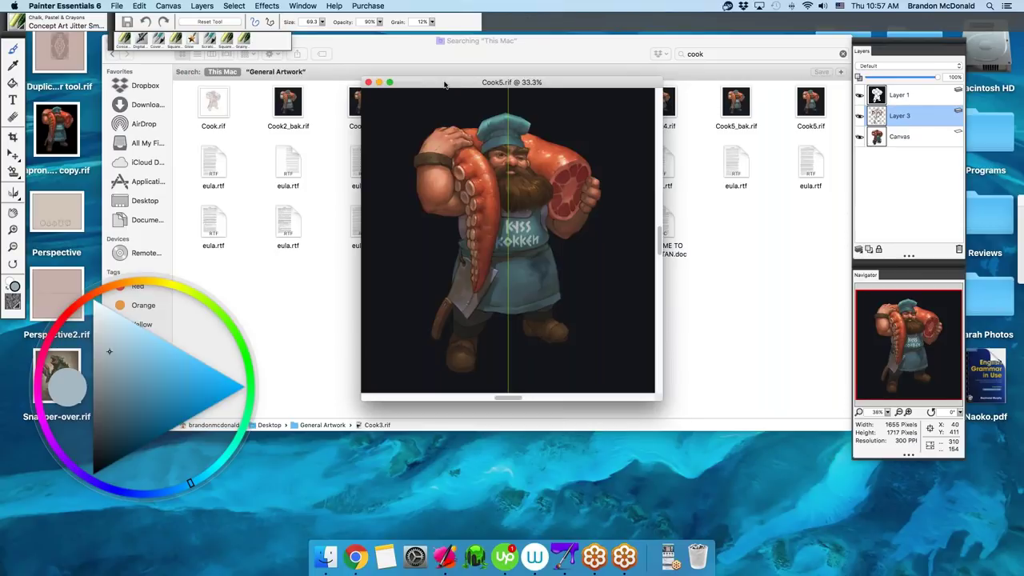
pyautogui.moveTo(445, 83); pyautogui.dragTo(445, 73)
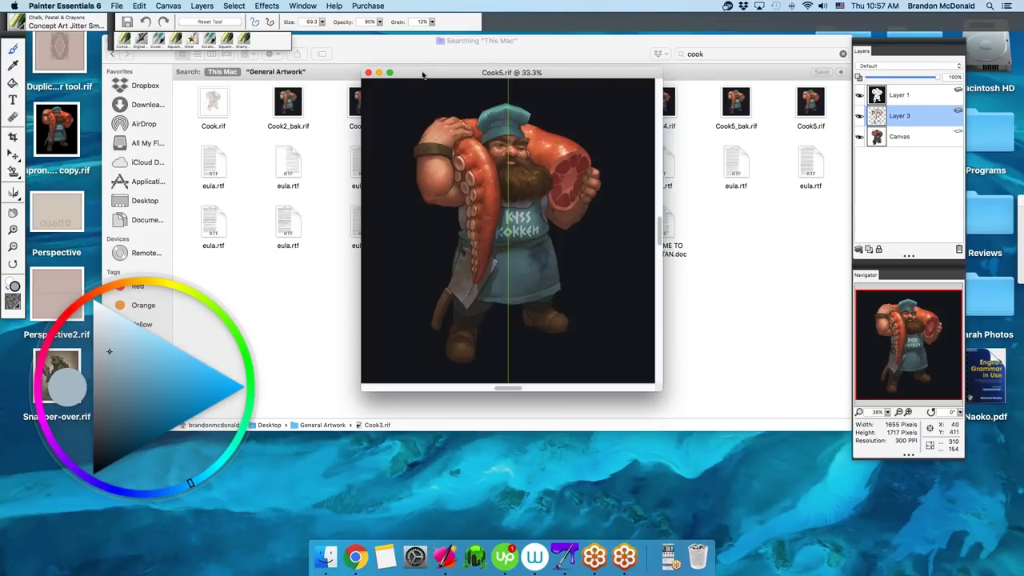
# - Close Cook5.rif and the Finder window with the "cook" search
pyautogui.click(369, 74)
pyautogui.click(390, 56)
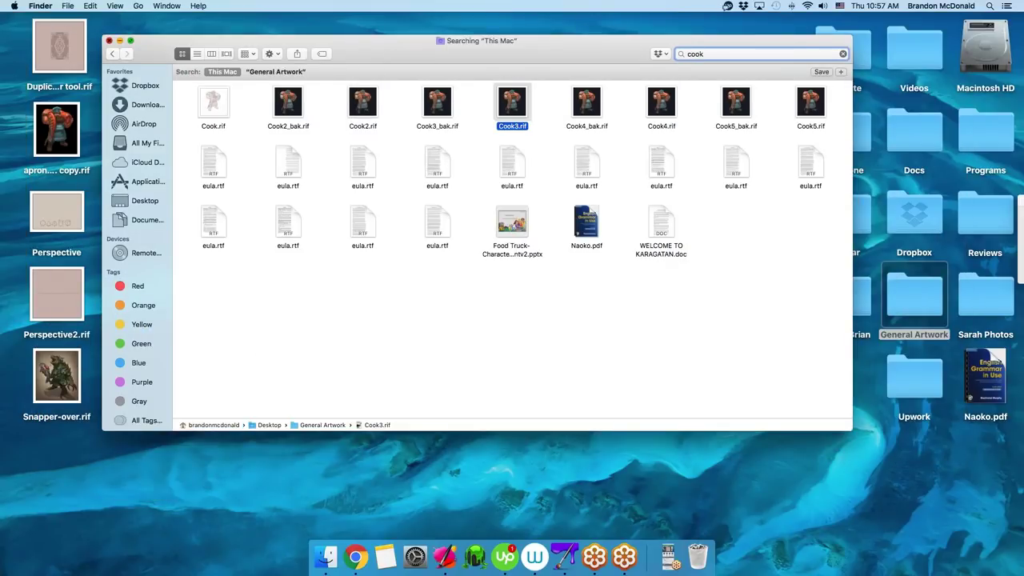
pyautogui.press('super+w')
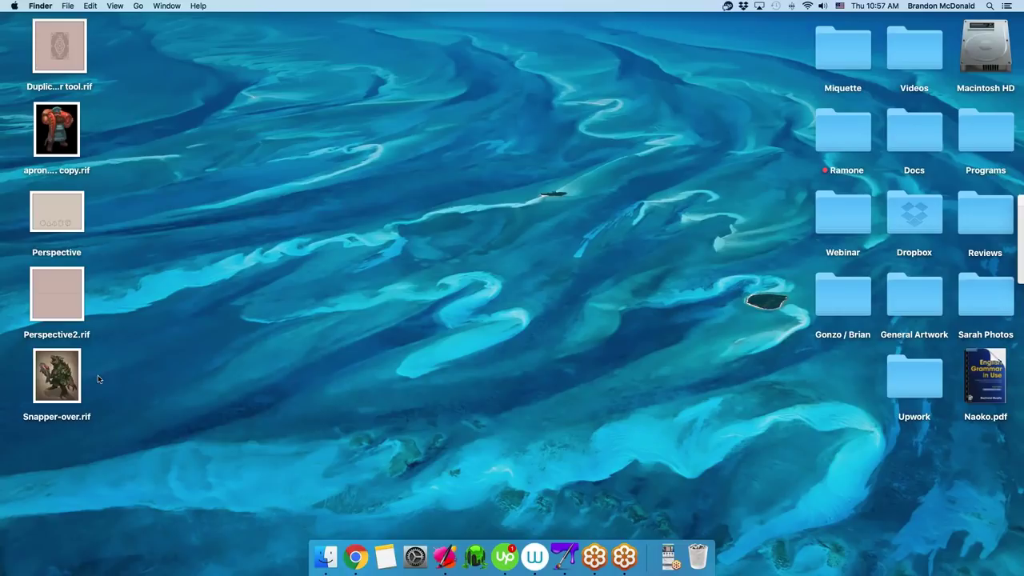
# - Open Snapper-over.rif from the desktop and enlarge its document window so the whole creature painting fits
pyautogui.click(74, 384)
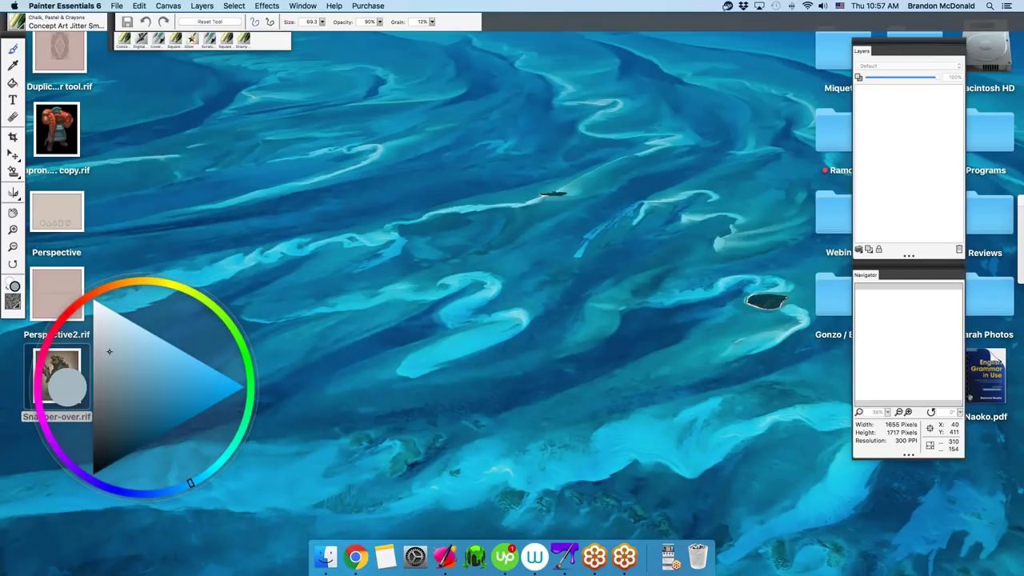
pyautogui.moveTo(200, 44); pyautogui.dragTo(446, 45)
pyautogui.moveTo(619, 456)
pyautogui.mouseDown()
pyautogui.moveTo(622, 393)
pyautogui.moveTo(652, 411)
pyautogui.moveTo(722, 512)
pyautogui.mouseUp()
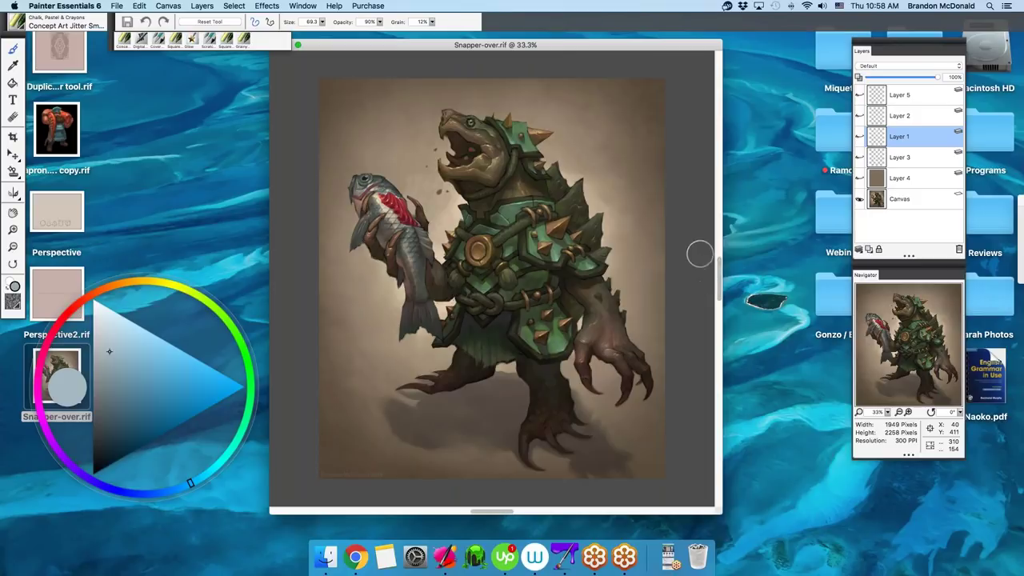
pyautogui.moveTo(722, 515)
pyautogui.mouseDown()
pyautogui.moveTo(694, 513)
pyautogui.moveTo(733, 552)
pyautogui.moveTo(767, 537)
pyautogui.mouseUp()
# - Show and select Layer 3 with the creature's basic shapes and direction arrows, and reduce the brush size to 9.5
pyautogui.click(860, 157)
pyautogui.click(900, 157)
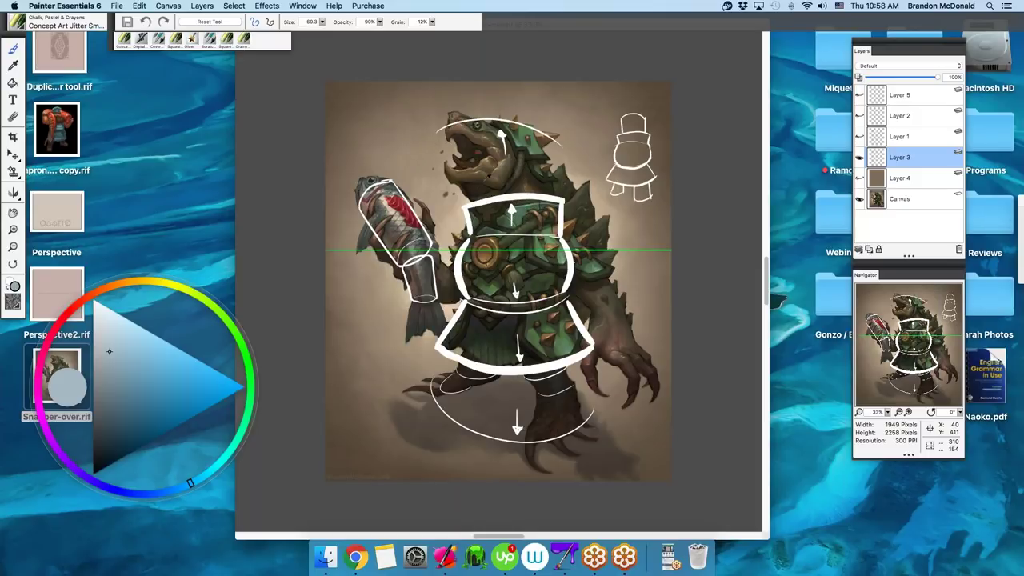
pyautogui.press('[')
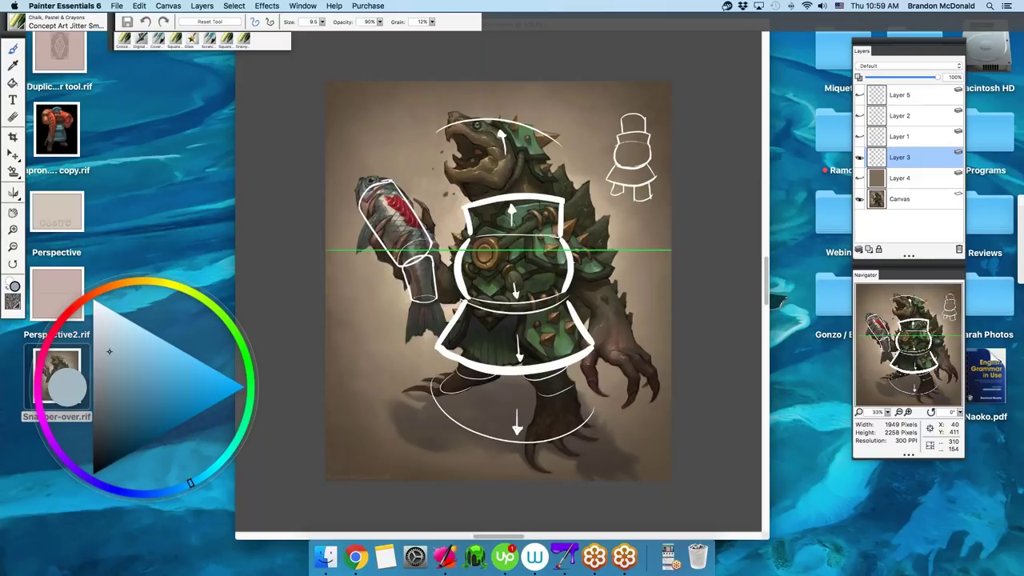
# - Hide Layer 3, view the overlay drawings on Layers 1 and 2 one at a time, and leave only Layer 5's overlay shown
pyautogui.click(860, 157)
pyautogui.click(860, 137)
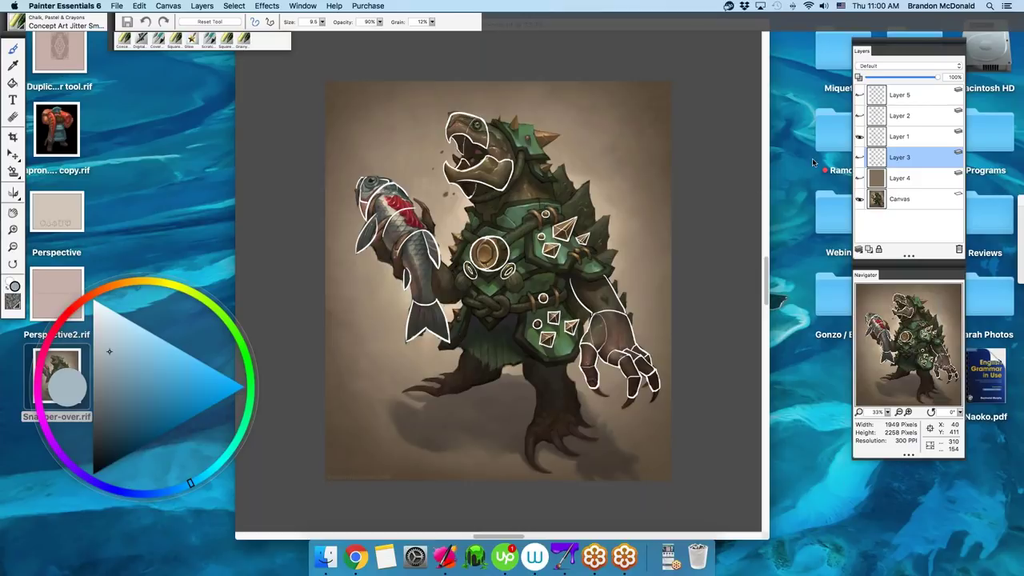
pyautogui.click(859, 136)
pyautogui.click(860, 115)
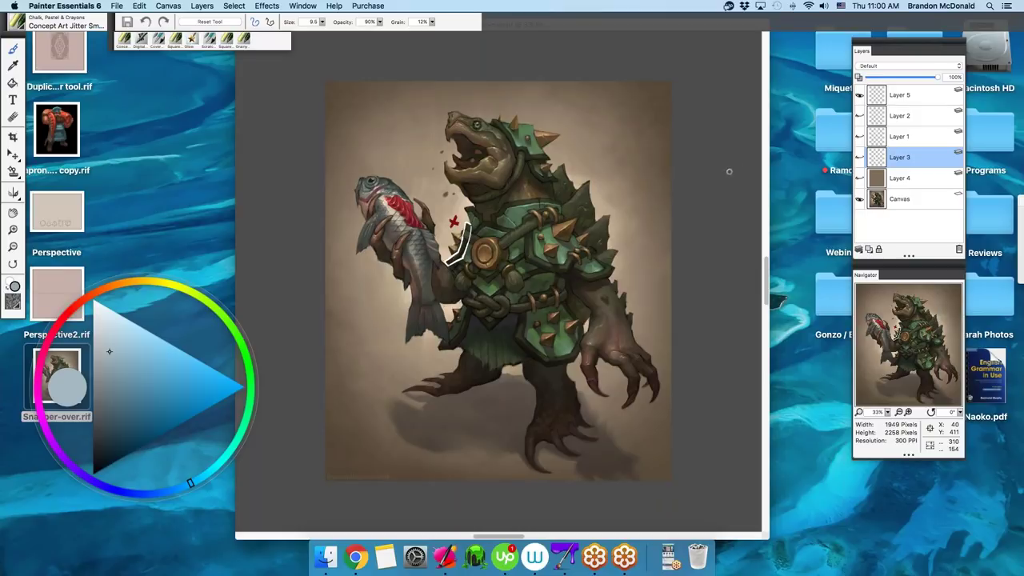
pyautogui.click(859, 94)
pyautogui.click(861, 96)
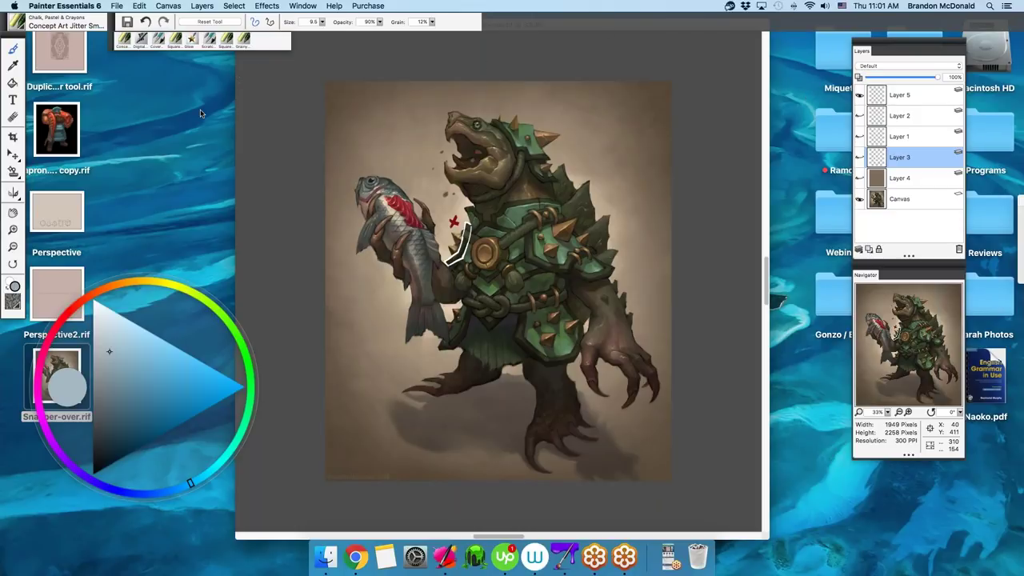
# - Move the Snapper-over.rif document window clear of the color wheel
pyautogui.click(224, 90)
pyautogui.moveTo(285, 30)
pyautogui.mouseDown()
pyautogui.moveTo(299, 43)
pyautogui.moveTo(385, 45)
pyautogui.mouseUp()
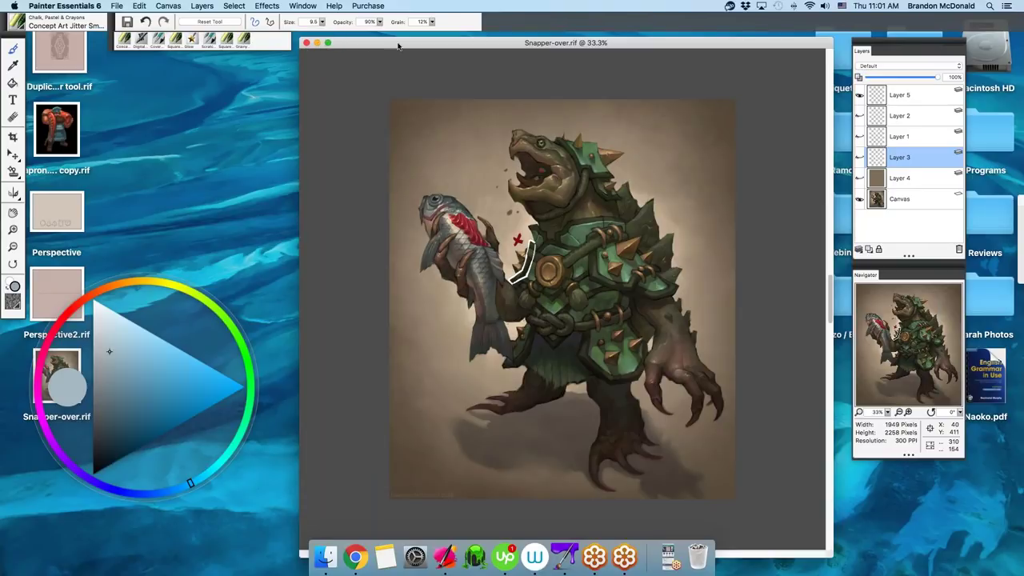
pyautogui.moveTo(398, 46); pyautogui.dragTo(390, 42)
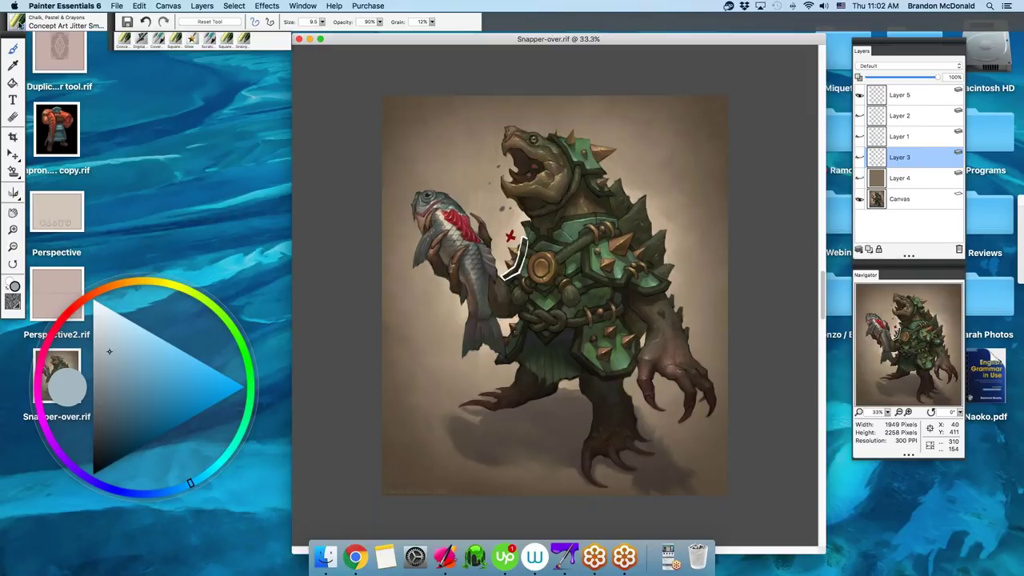
pyautogui.click(303, 5)
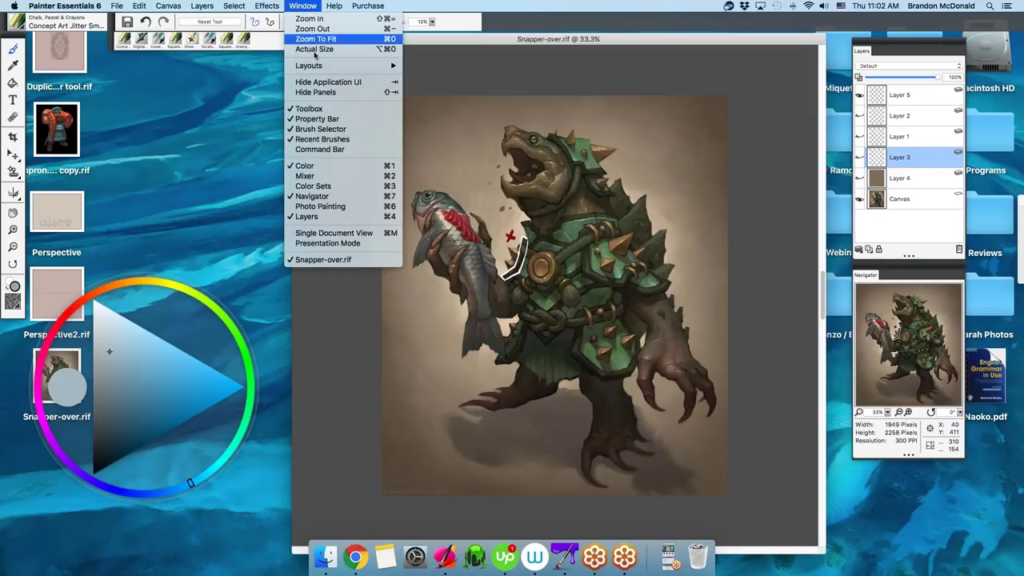
pyautogui.click(314, 8)
# - Switch through the Grainy Pastel Jitter Smooth, Scratchy Jitter Smooth and Square Hard Pastel brushes and return to Concept Art Jitter Smooth
pyautogui.click(18, 23)
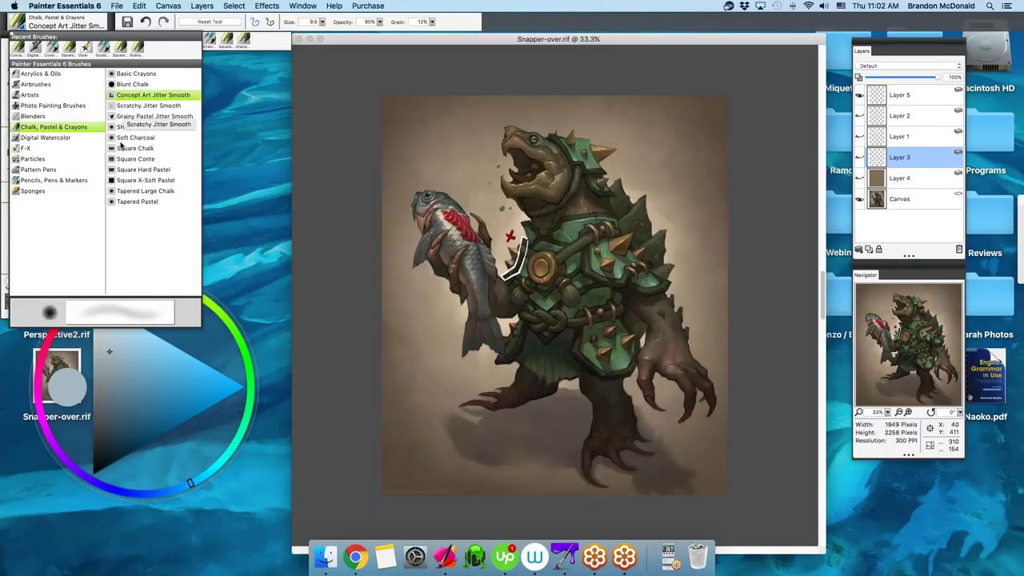
pyautogui.click(152, 116)
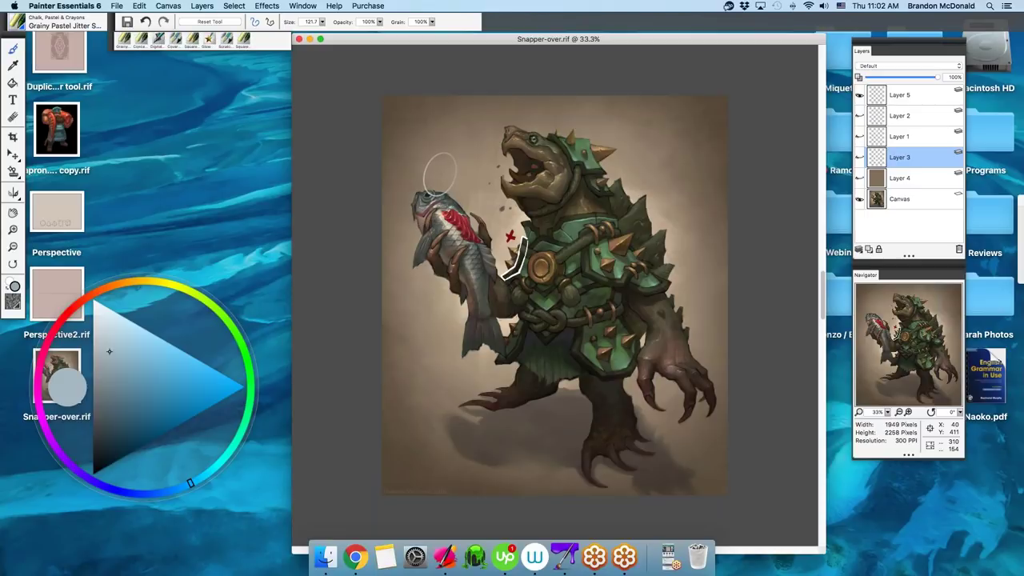
pyautogui.click(20, 25)
pyautogui.click(148, 105)
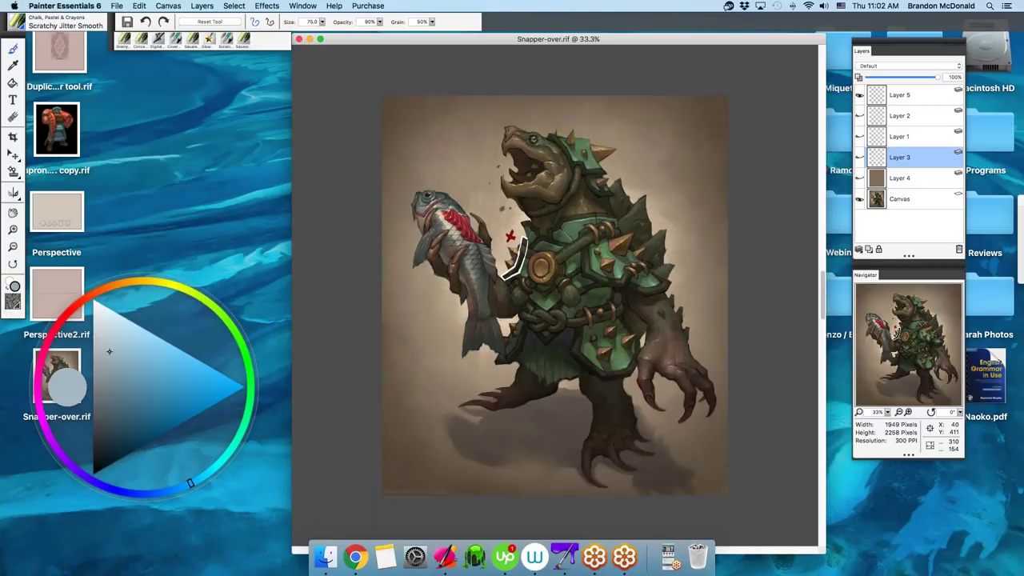
pyautogui.click(19, 24)
pyautogui.click(137, 170)
pyautogui.click(22, 26)
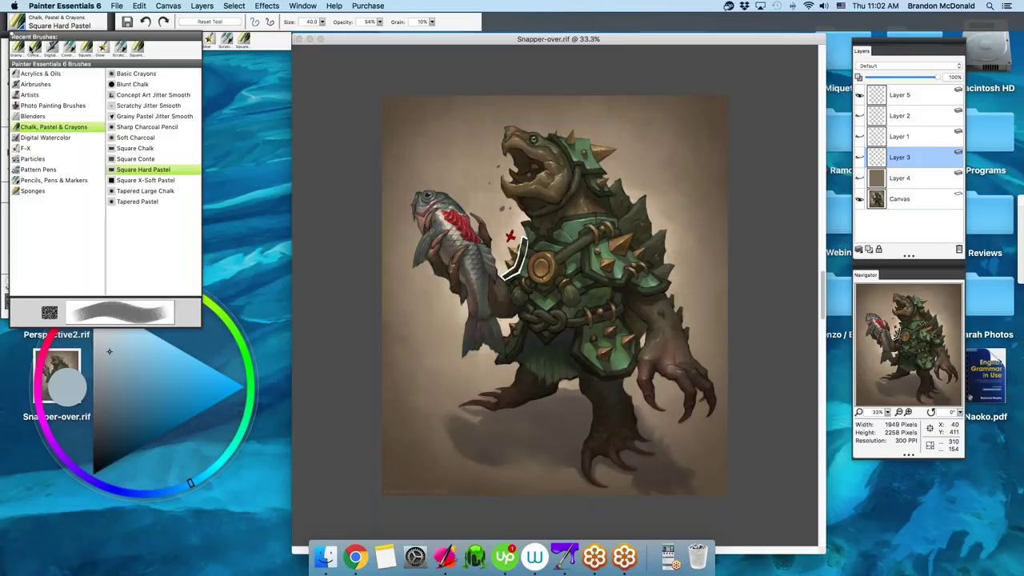
pyautogui.click(144, 95)
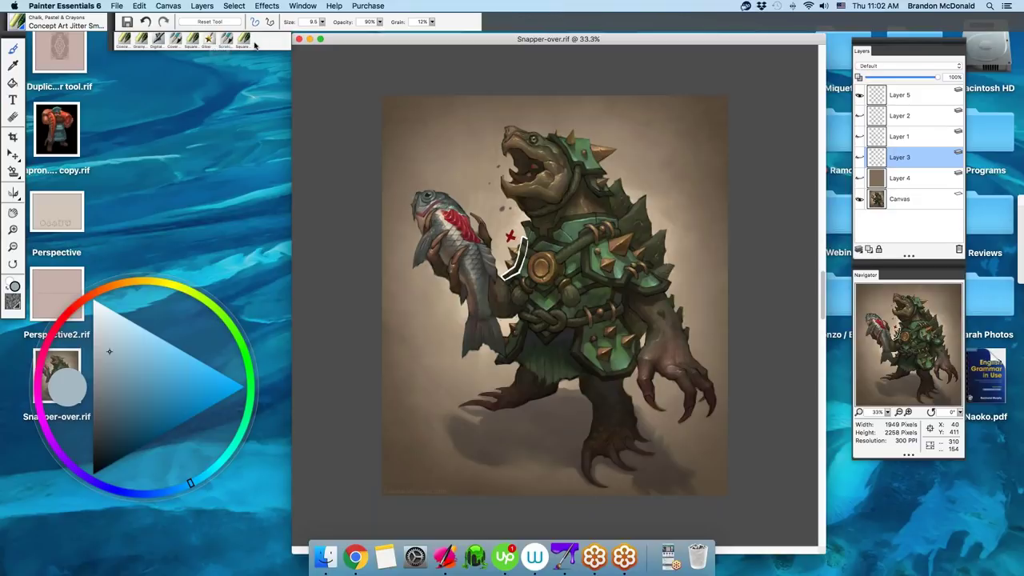
pyautogui.click(303, 6)
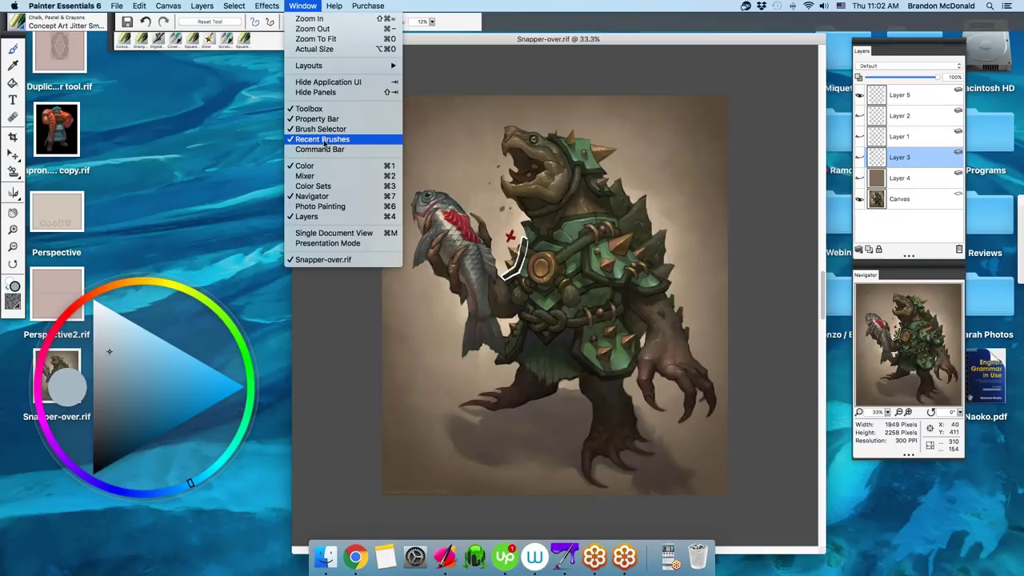
pyautogui.click(304, 6)
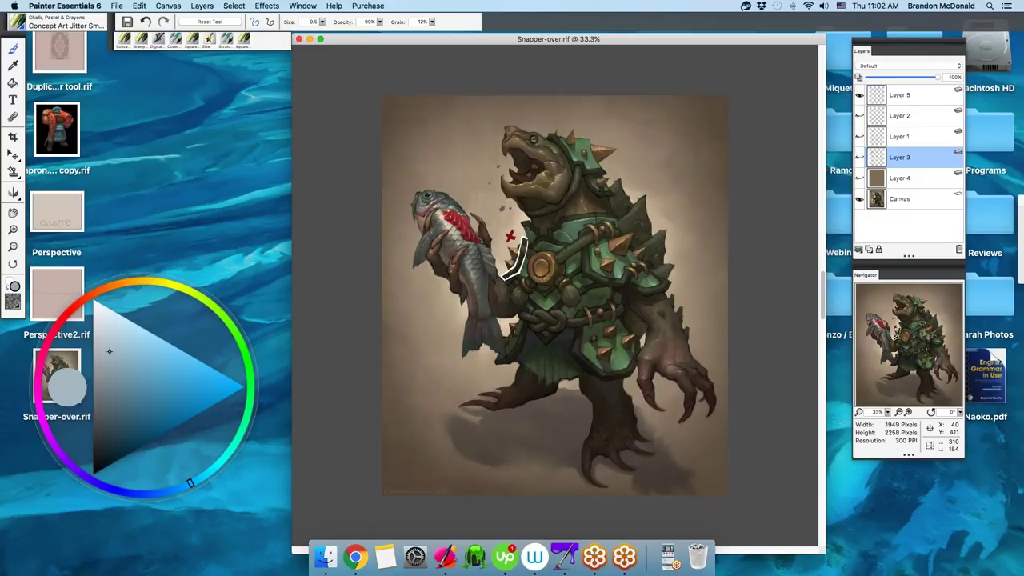
pyautogui.moveTo(457, 42); pyautogui.dragTo(463, 44)
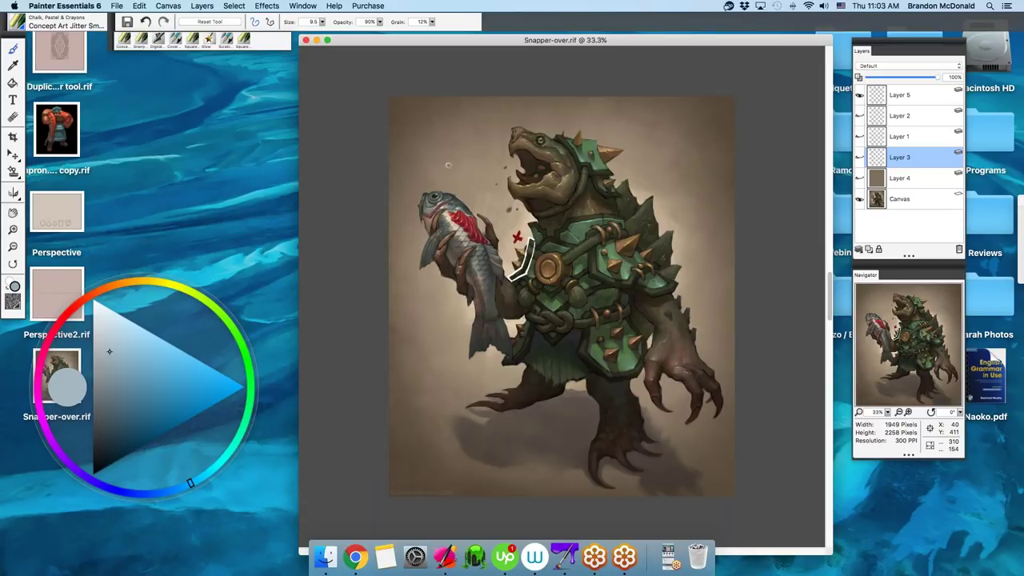
pyautogui.moveTo(557, 42); pyautogui.dragTo(540, 39)
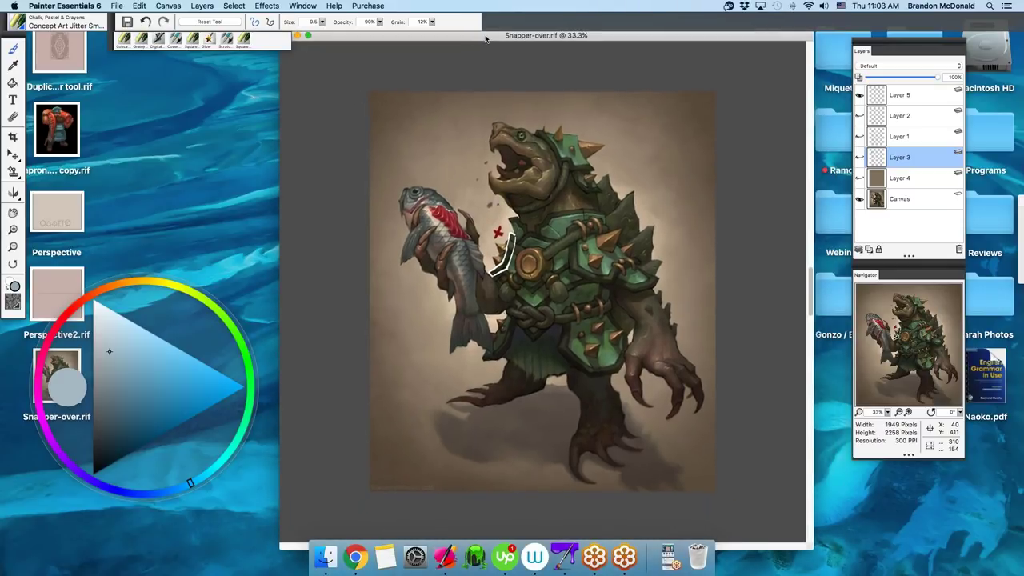
# - Select Layer 4 and toggle the visibility of Layer 4 and of Layer 5's overlay to compare them with the painting
pyautogui.click(899, 178)
pyautogui.click(860, 177)
pyautogui.click(859, 178)
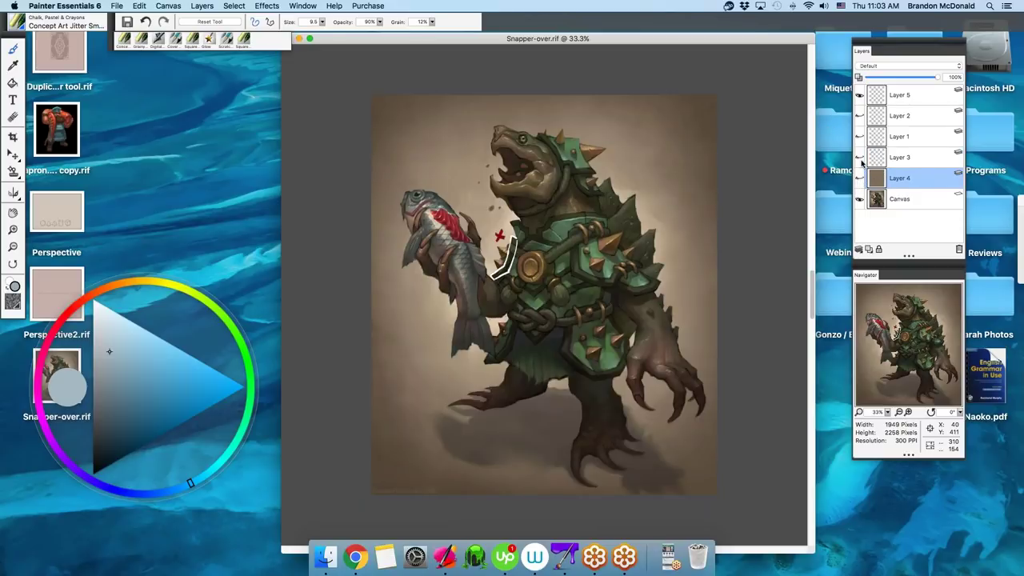
pyautogui.click(861, 96)
pyautogui.click(860, 96)
pyautogui.click(860, 96)
# - Close Snapper-over.rif without saving the changes and return to the desktop
pyautogui.moveTo(410, 45); pyautogui.dragTo(433, 71)
pyautogui.click(311, 64)
pyautogui.press('super+d')
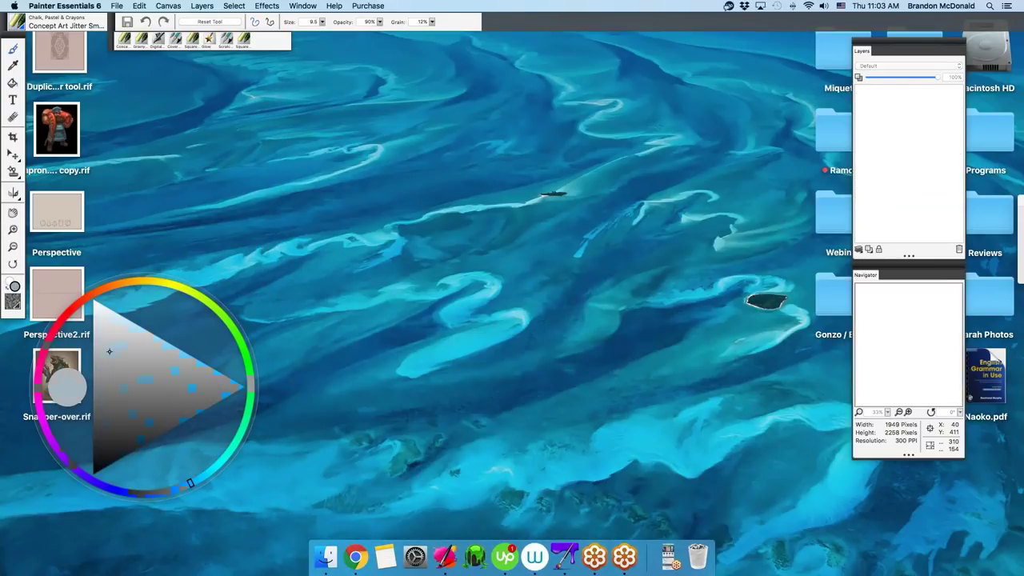
pyautogui.press('super+q')
# - Open the General Artwork folder and search the Mac for "snapper"
pyautogui.doubleClick(895, 284)
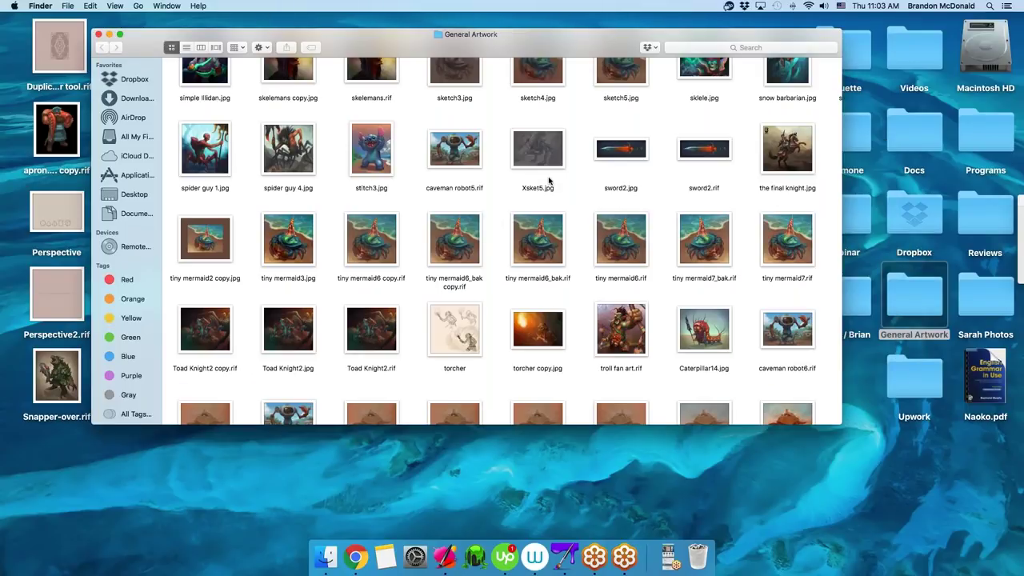
pyautogui.scroll(2, 560, 172)
pyautogui.scroll(10, 582, 160)
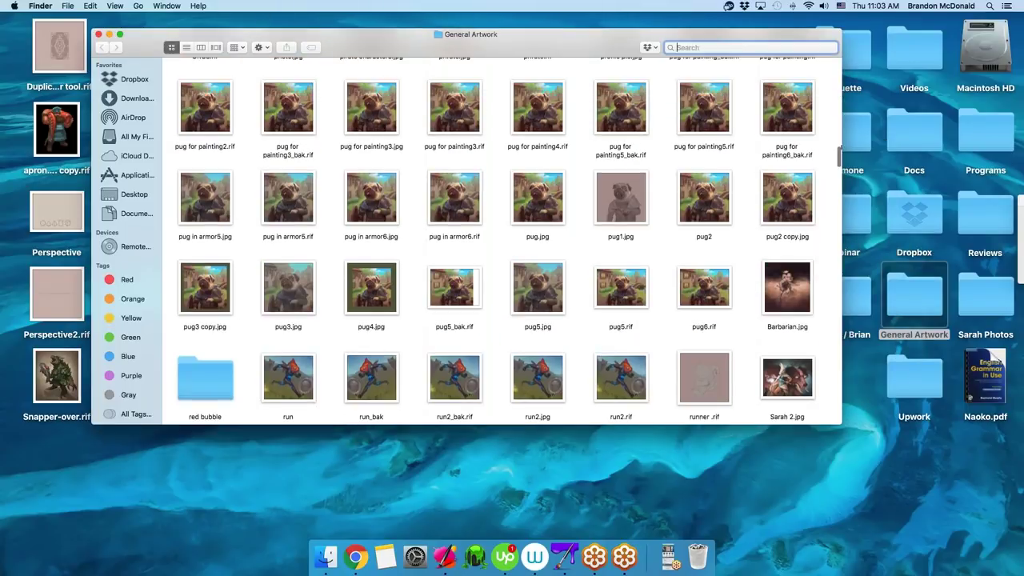
pyautogui.press('super+f')
pyautogui.write('snapper')
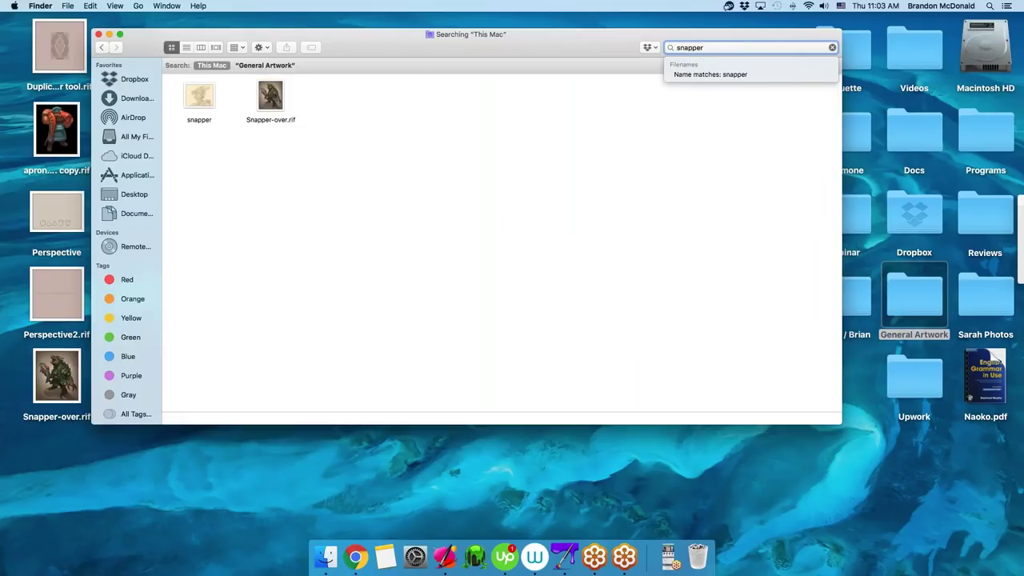
# - Open the found Snapper-over.rif file in Painter Essentials 5 and close the Finder search window
pyautogui.click(276, 100)
pyautogui.rightClick(278, 101)
pyautogui.moveTo(319, 118)
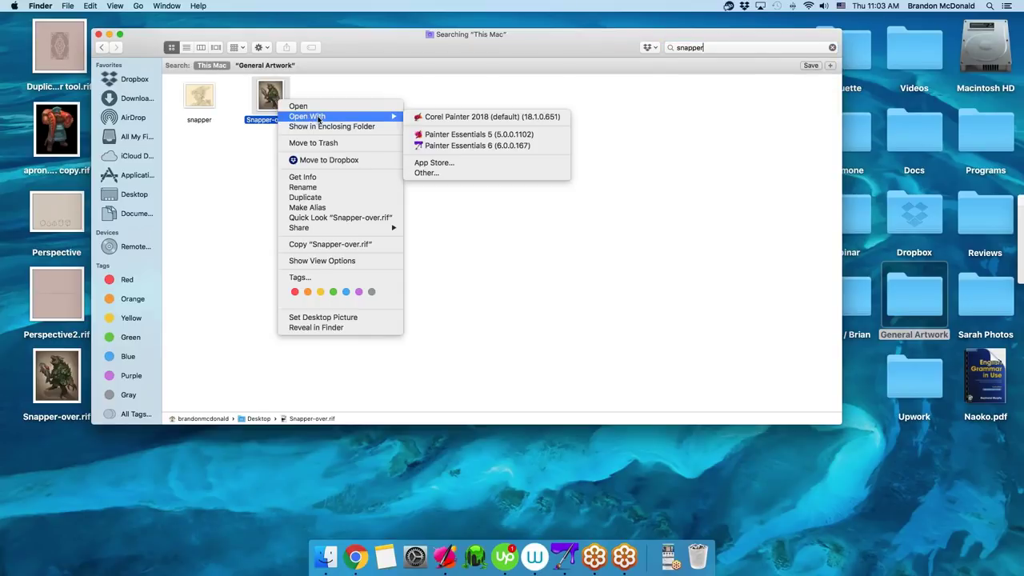
pyautogui.click(472, 134)
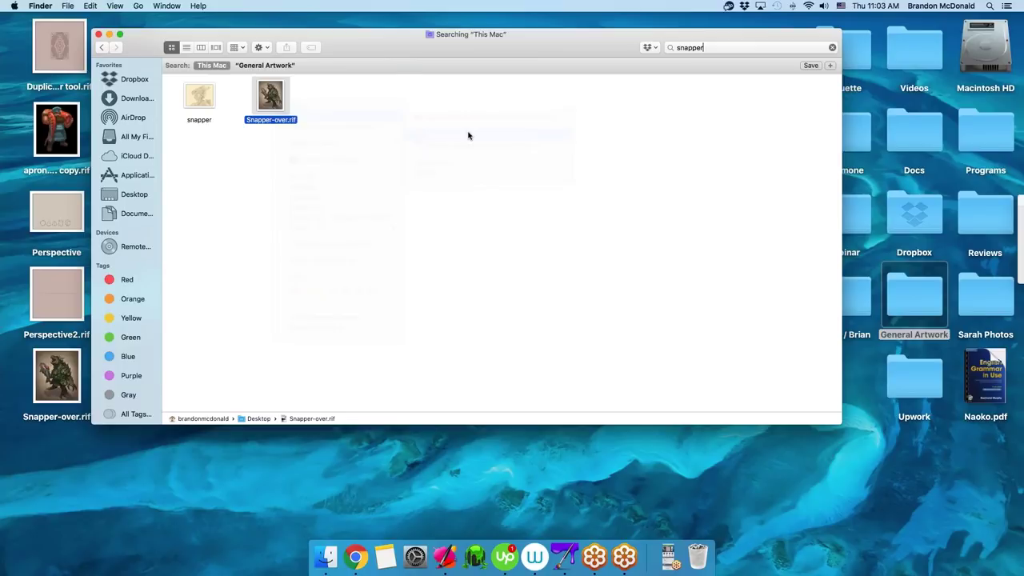
pyautogui.click(496, 37)
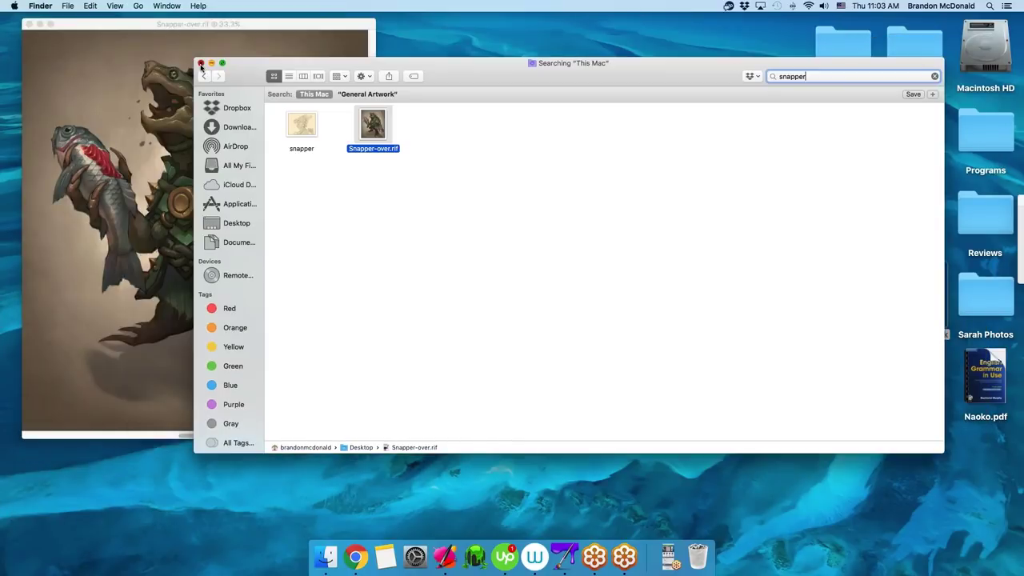
pyautogui.click(200, 63)
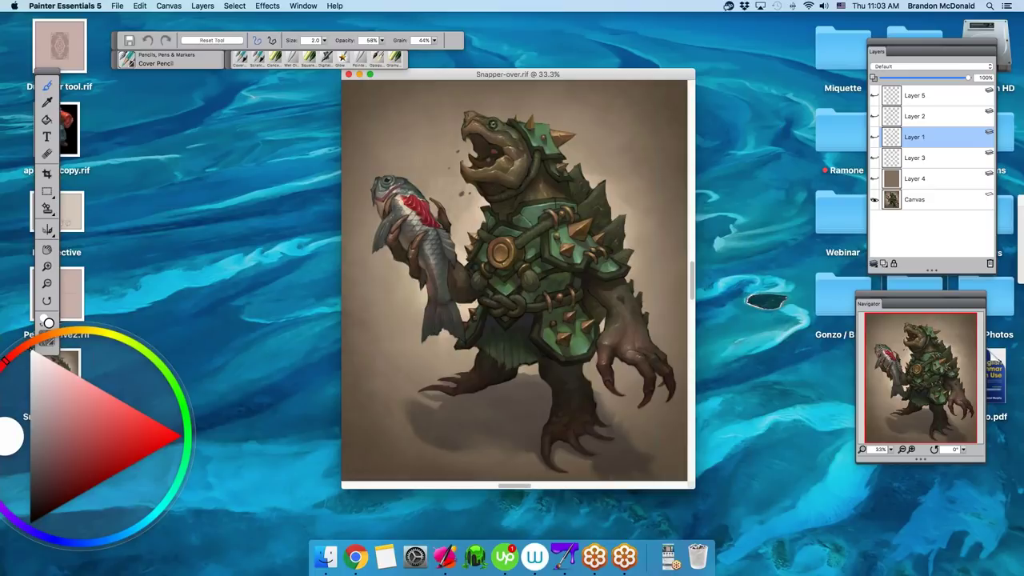
# - Pick the Magic Wand from the selection tools and close the Snapper painting
pyautogui.click(47, 192)
pyautogui.moveTo(48, 193); pyautogui.dragTo(114, 190)
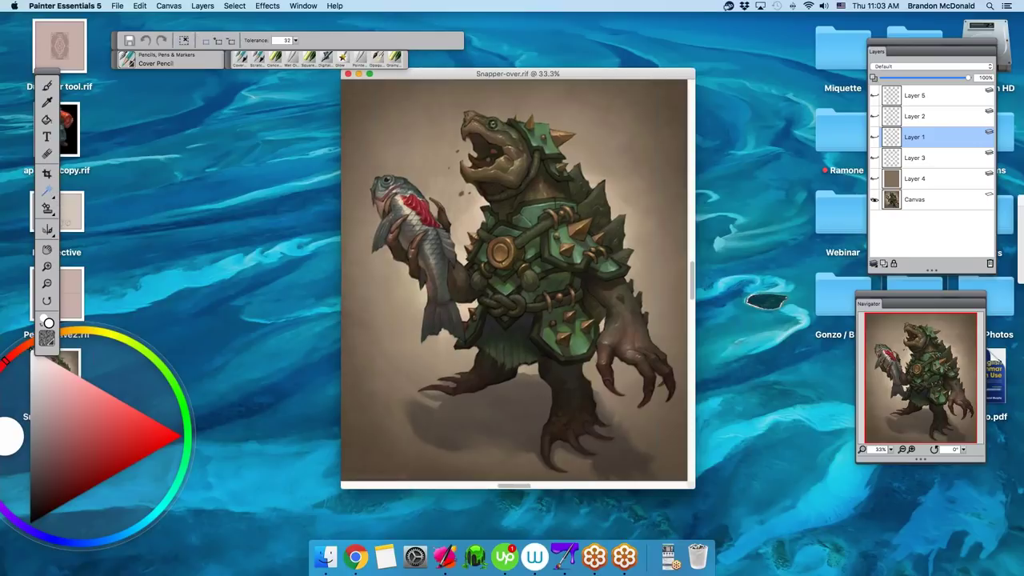
pyautogui.press('super+w')
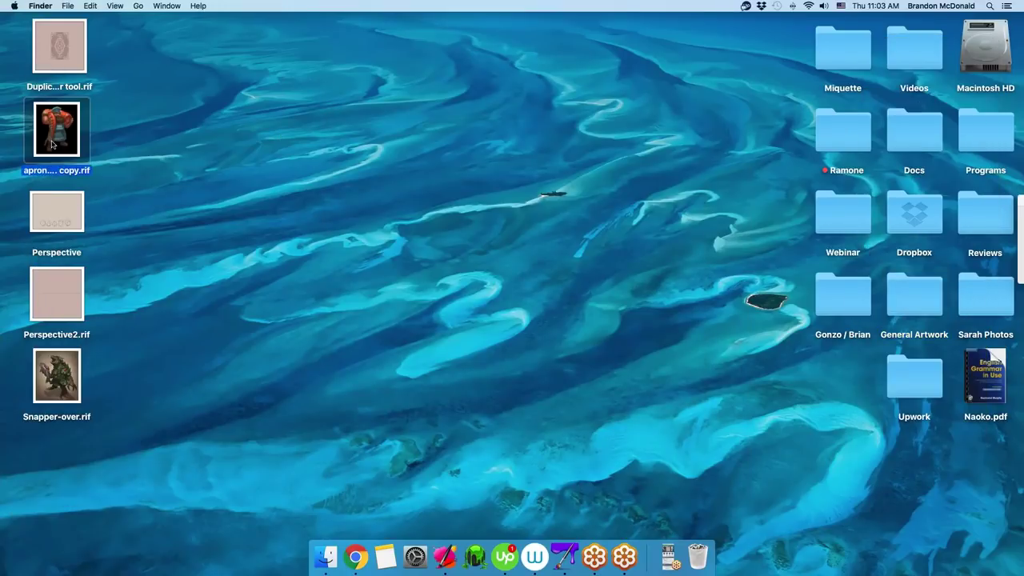
# - Open "apron design. copy.rif" from the desktop in Painter Essentials 6
pyautogui.rightClick(52, 144)
pyautogui.moveTo(160, 155)
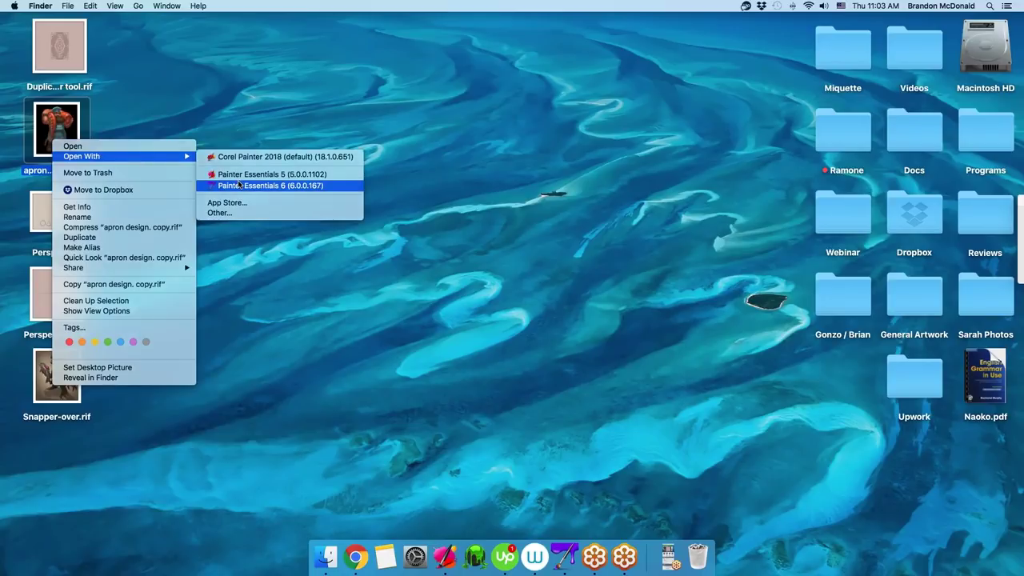
pyautogui.click(239, 185)
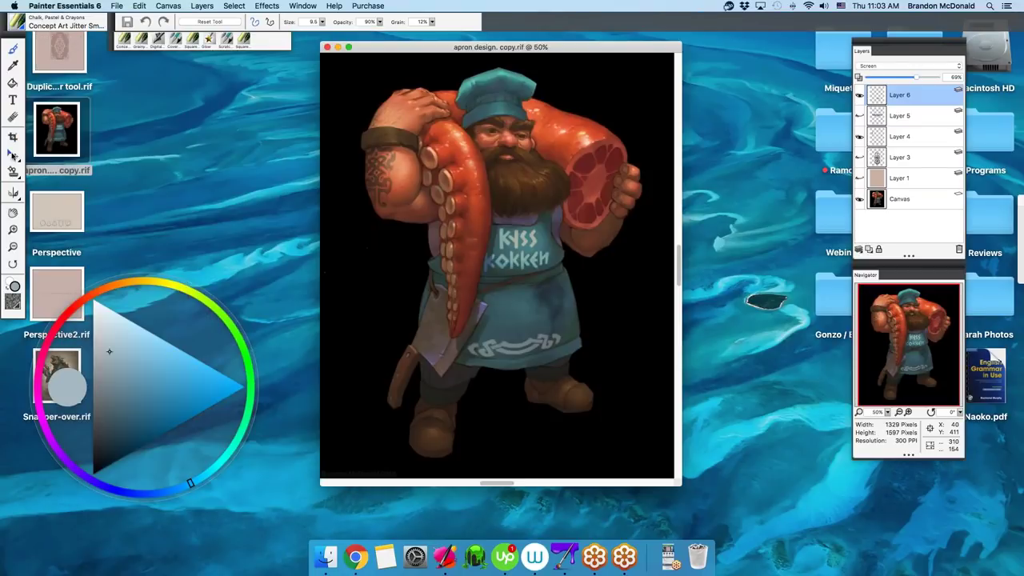
# - Select the black background around the cook on the Canvas with the Magic Wand
pyautogui.click(13, 154)
pyautogui.click(139, 155)
pyautogui.click(13, 154)
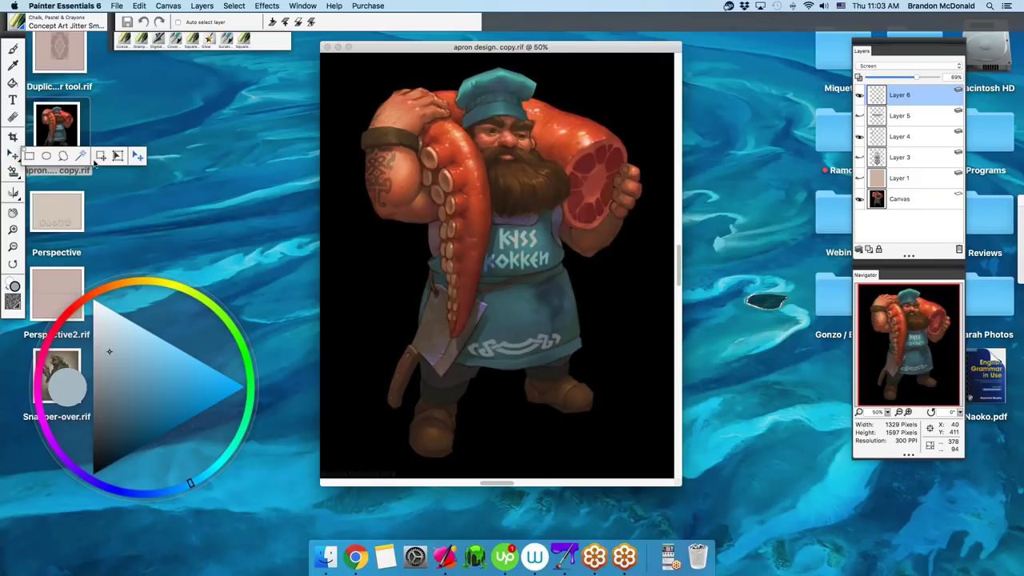
pyautogui.click(82, 156)
pyautogui.click(899, 198)
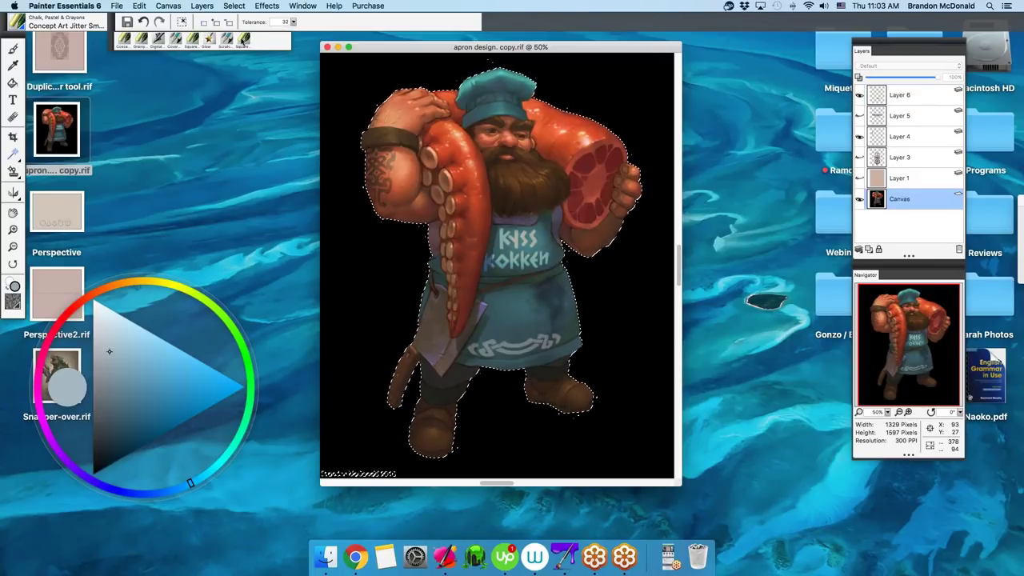
# - Add a new layer above the Canvas and set the Concept Art Jitter Smooth brush to size 130.4
pyautogui.click(204, 6)
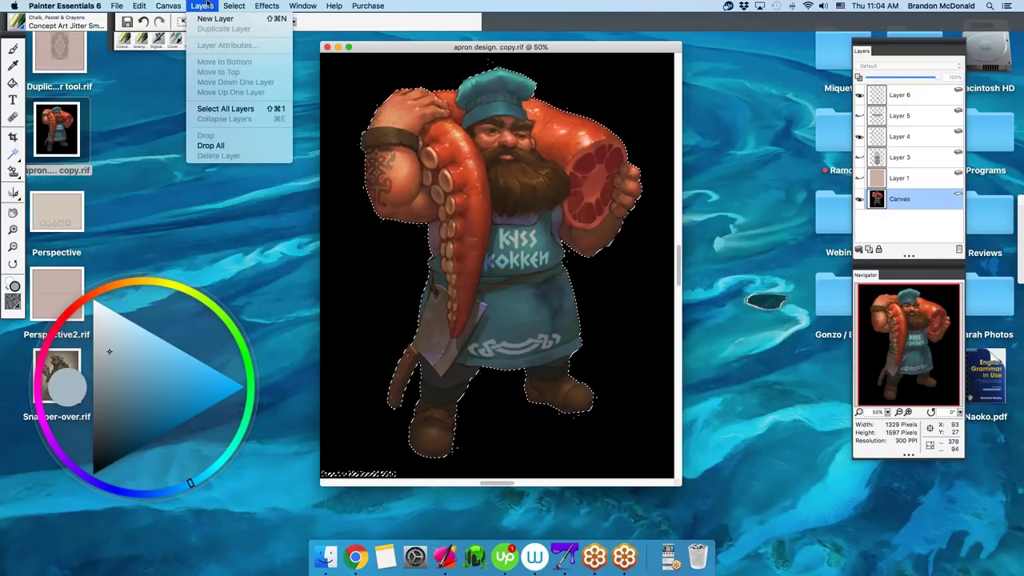
pyautogui.click(208, 19)
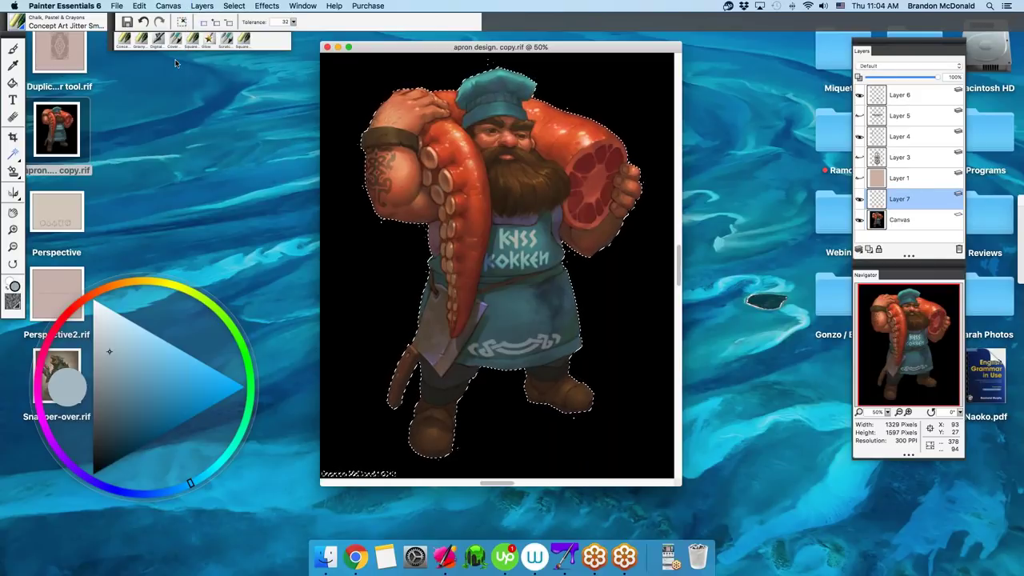
pyautogui.click(125, 40)
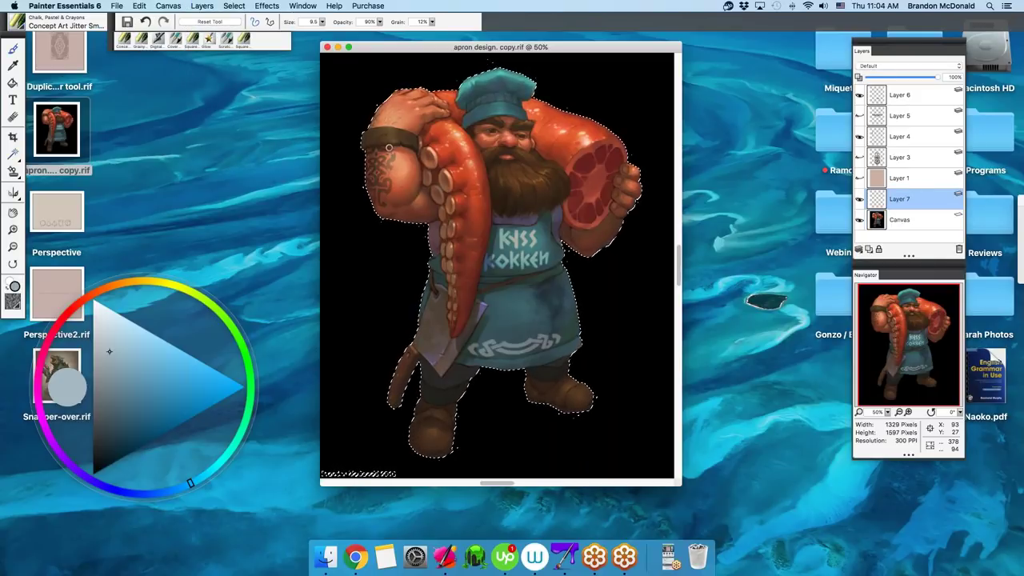
pyautogui.moveTo(368, 155); pyautogui.dragTo(424, 156)
pyautogui.moveTo(468, 50); pyautogui.dragTo(470, 44)
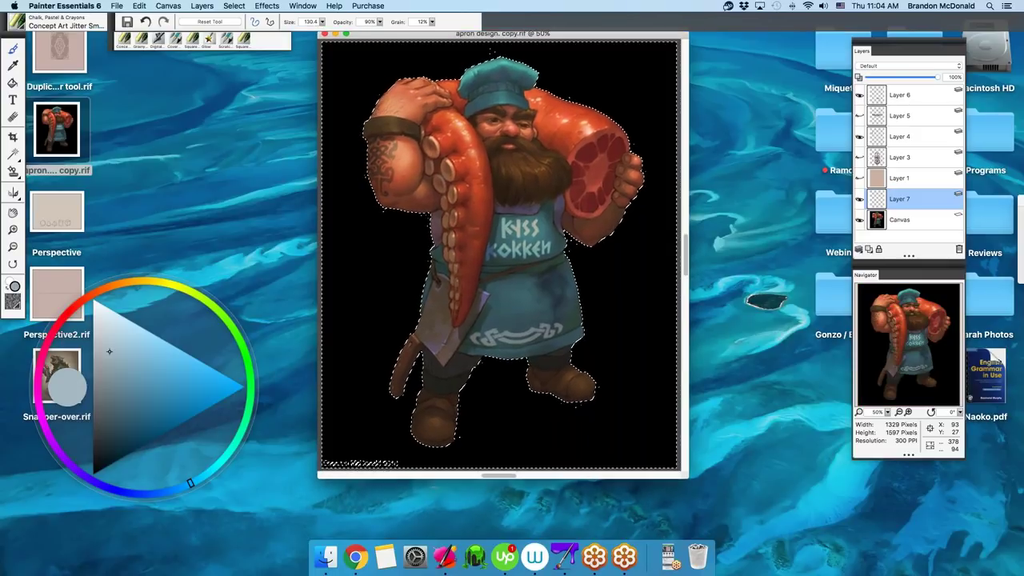
pyautogui.doubleClick(470, 40)
# - Paint the selected background in lighter and darker blue-gray, enlarging the brush to 201.6, and clear the selection
pyautogui.moveTo(377, 110)
pyautogui.mouseDown()
pyautogui.moveTo(349, 175)
pyautogui.moveTo(372, 173)
pyautogui.moveTo(349, 229)
pyautogui.moveTo(654, 248)
pyautogui.mouseUp()
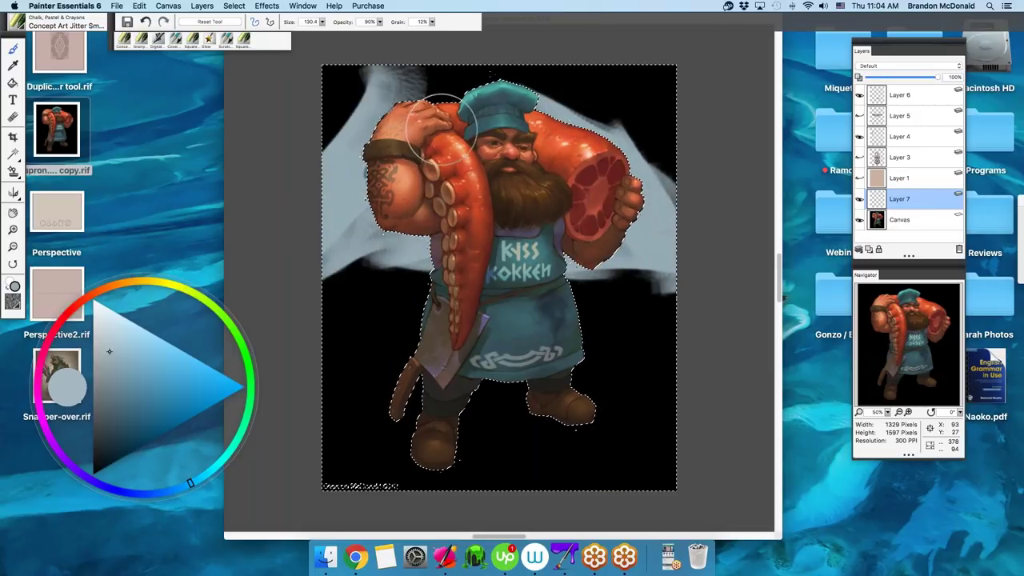
pyautogui.click(106, 390)
pyautogui.moveTo(328, 312)
pyautogui.mouseDown()
pyautogui.moveTo(411, 297)
pyautogui.moveTo(507, 373)
pyautogui.moveTo(665, 320)
pyautogui.moveTo(667, 285)
pyautogui.moveTo(366, 424)
pyautogui.moveTo(635, 491)
pyautogui.mouseUp()
pyautogui.click(109, 359)
pyautogui.moveTo(330, 160)
pyautogui.mouseDown()
pyautogui.moveTo(480, 88)
pyautogui.moveTo(644, 180)
pyautogui.moveTo(469, 75)
pyautogui.moveTo(320, 126)
pyautogui.moveTo(616, 152)
pyautogui.mouseUp()
pyautogui.click(233, 5)
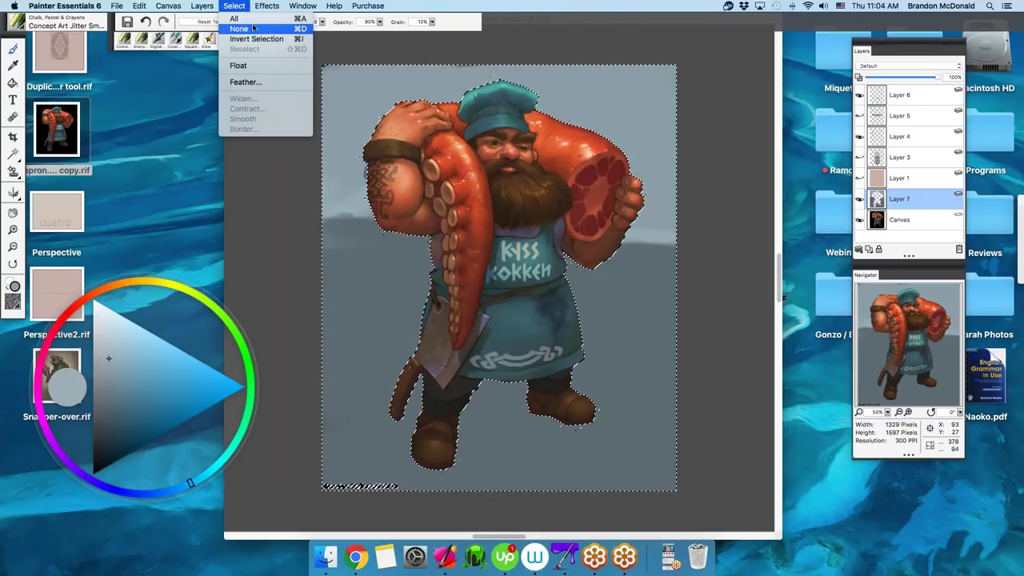
pyautogui.click(240, 30)
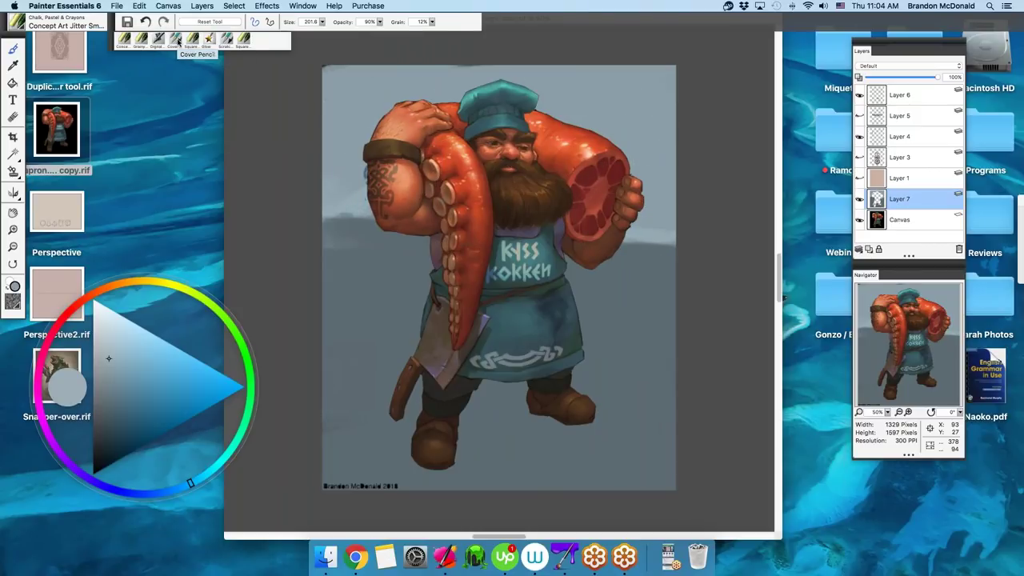
# - With the Scratchboard Tool chosen, hide the painted background layer and add a new layer directly above the Canvas
pyautogui.click(226, 38)
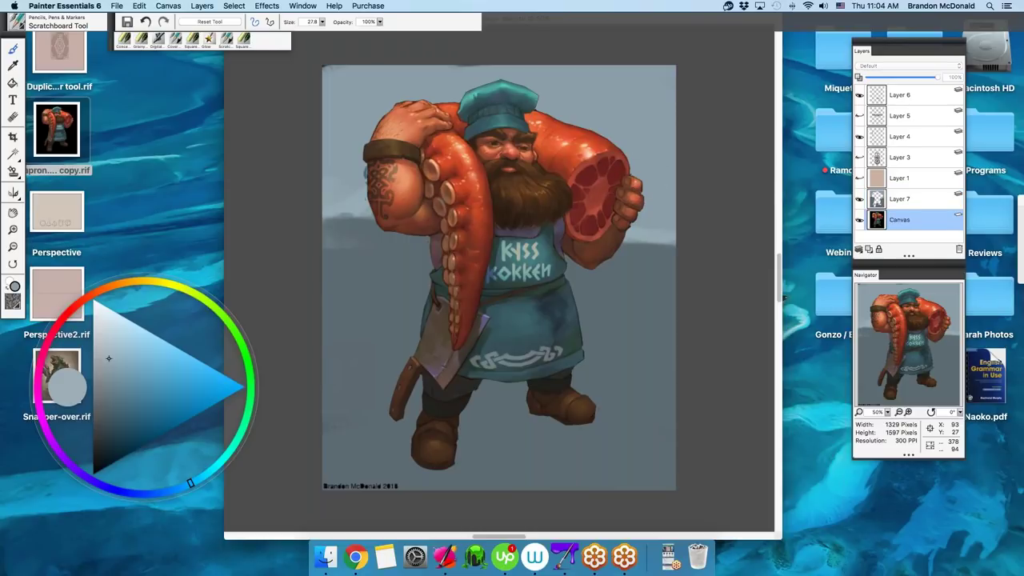
pyautogui.click(861, 200)
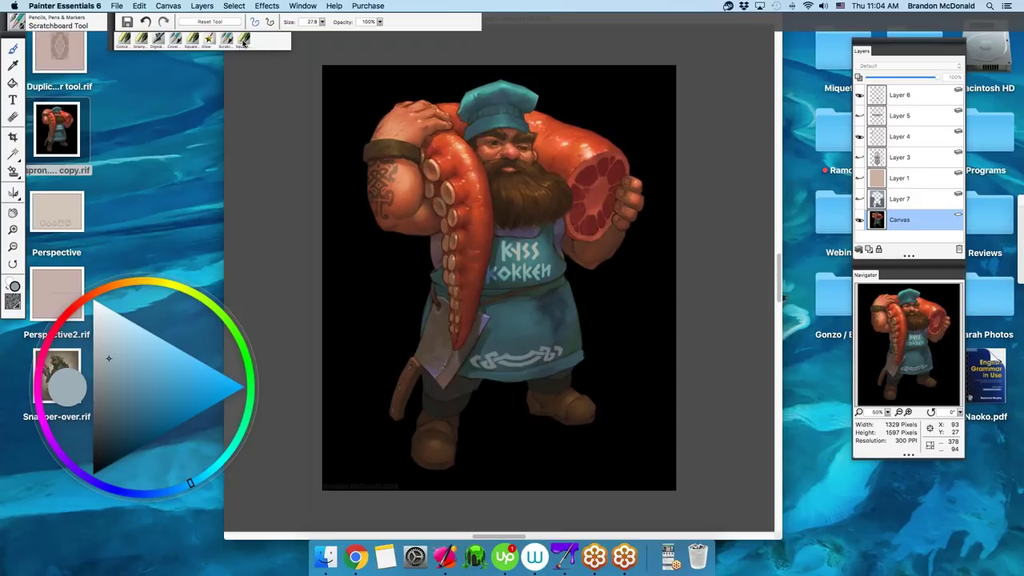
pyautogui.click(234, 6)
pyautogui.click(218, 32)
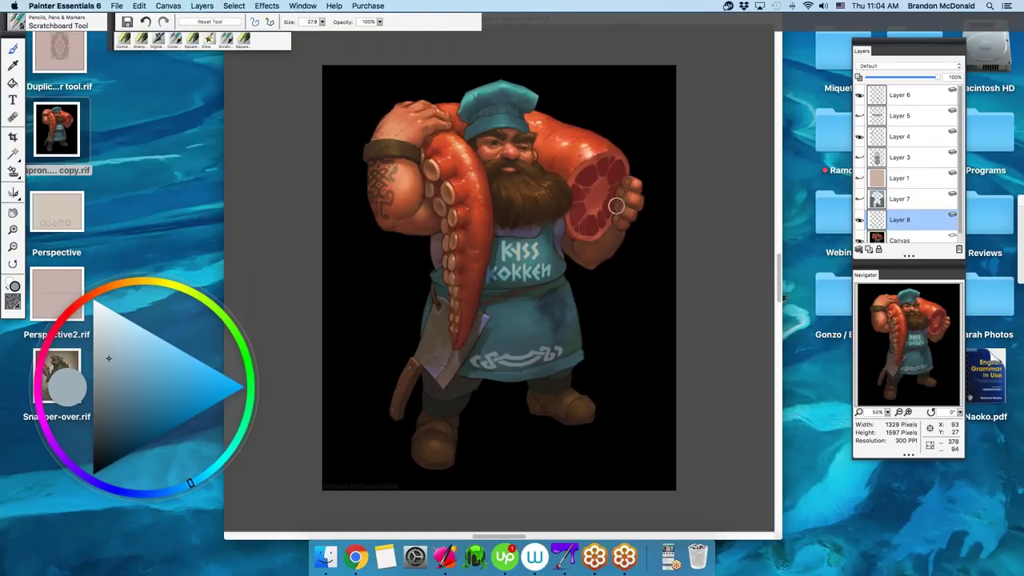
# - Outline the cook's arm and hand under the cut tentacle in blue-gray at size 20.4, and fill everything outside the outline with that color
pyautogui.click(120, 369)
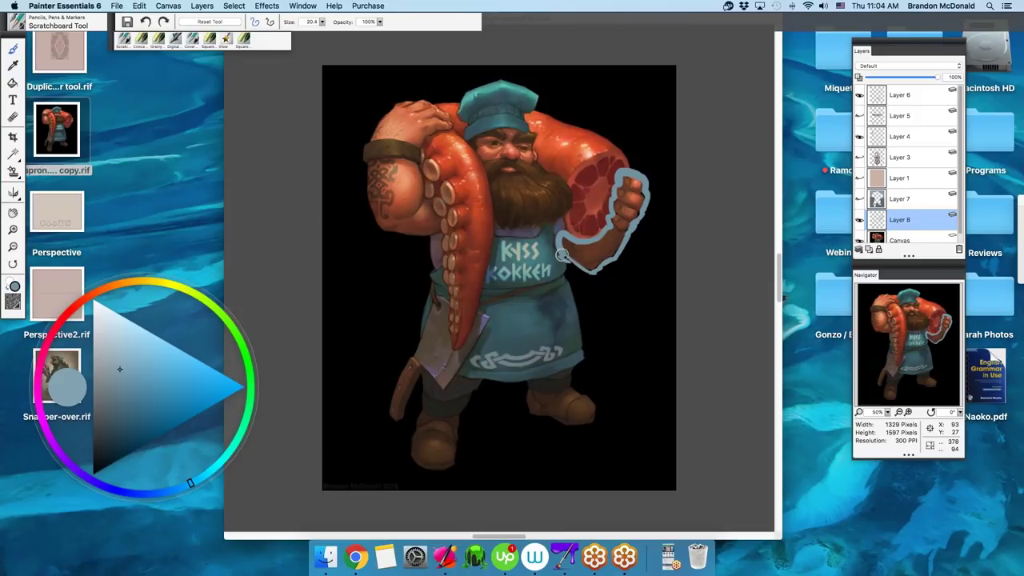
pyautogui.click(13, 84)
pyautogui.click(552, 208)
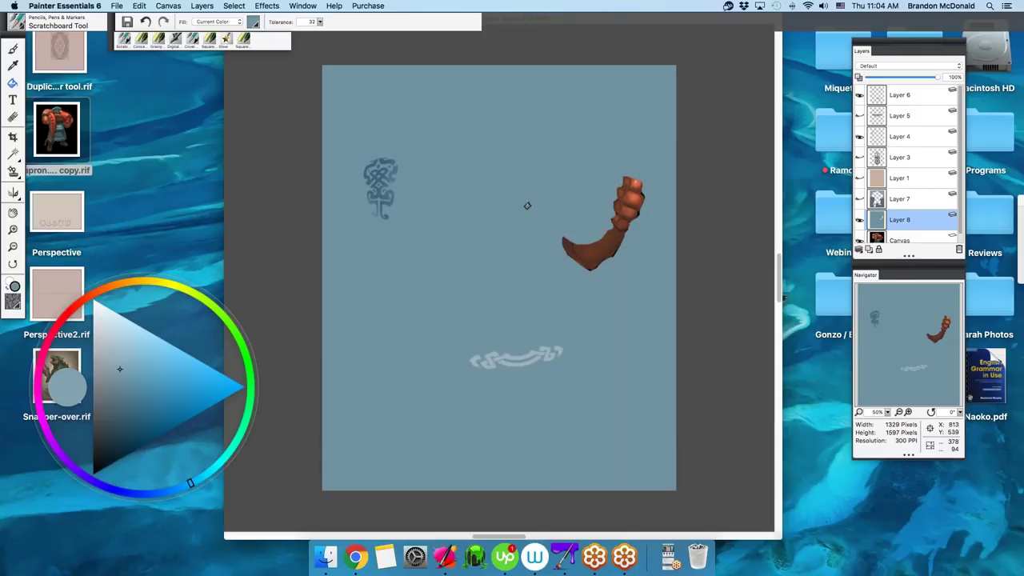
# - Select the blue-gray filled area around the arm with the Magic Wand
pyautogui.click(13, 154)
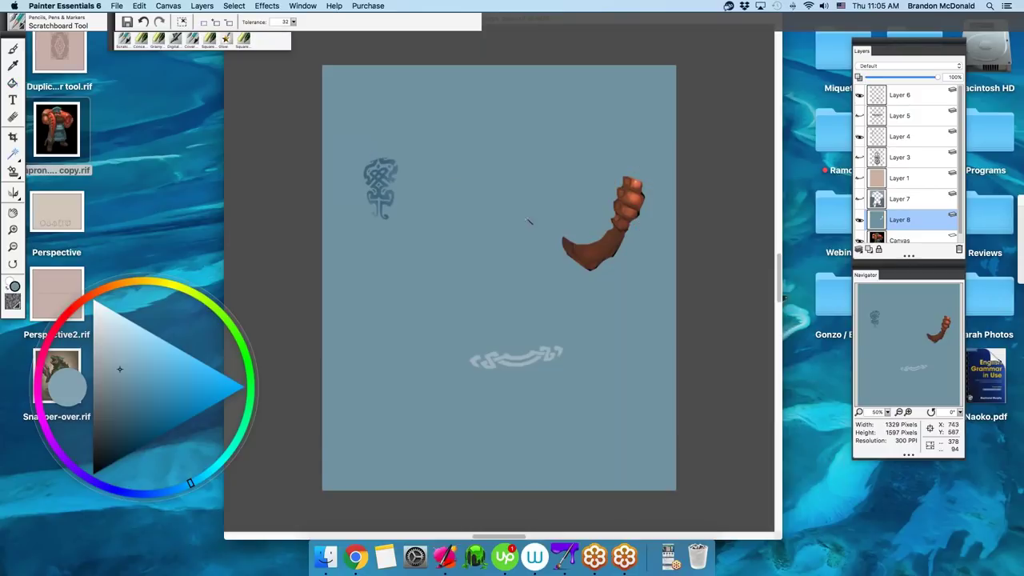
pyautogui.click(576, 217)
pyautogui.click(268, 5)
pyautogui.moveTo(248, 4)
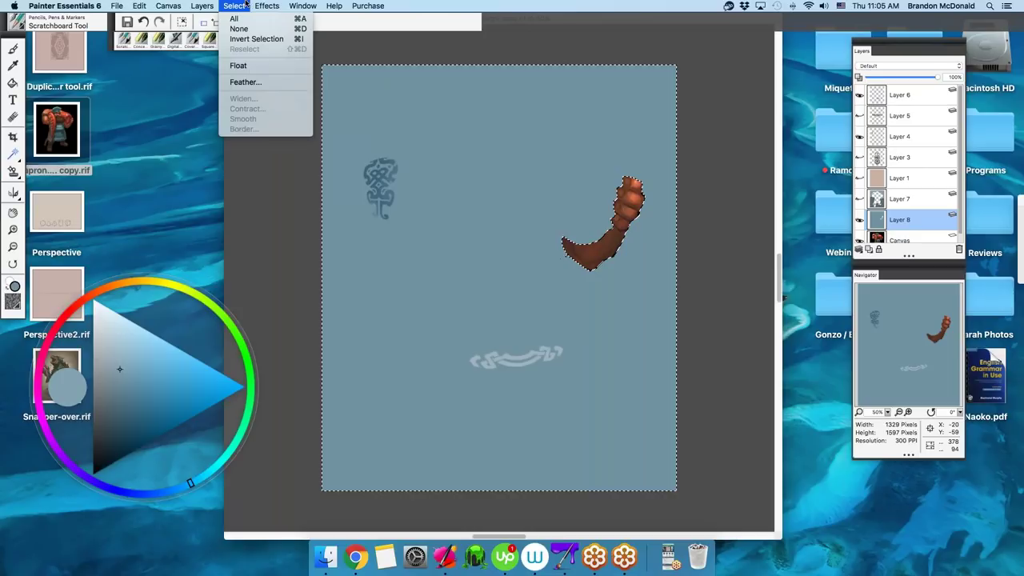
pyautogui.click(246, 4)
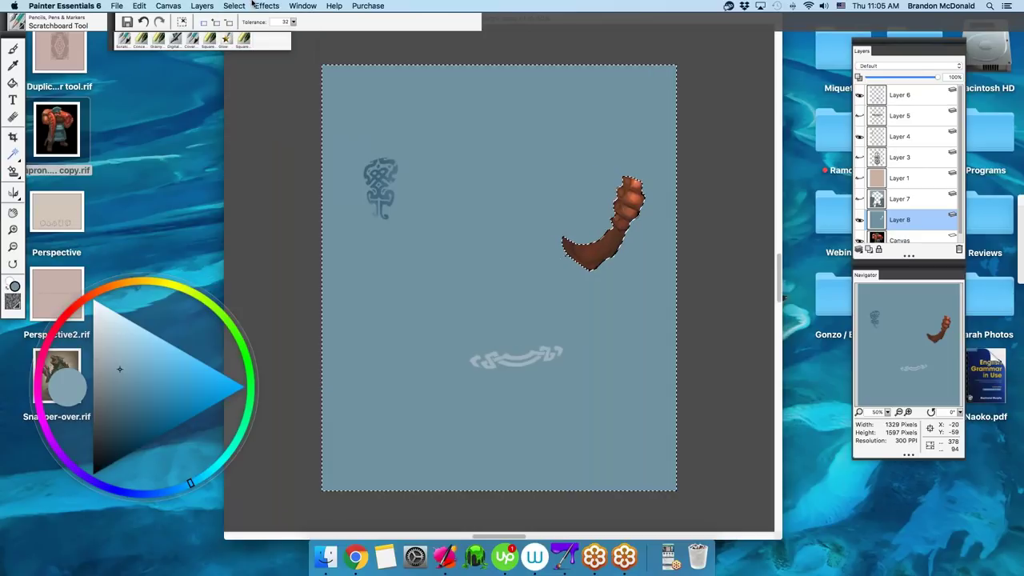
pyautogui.click(15, 158)
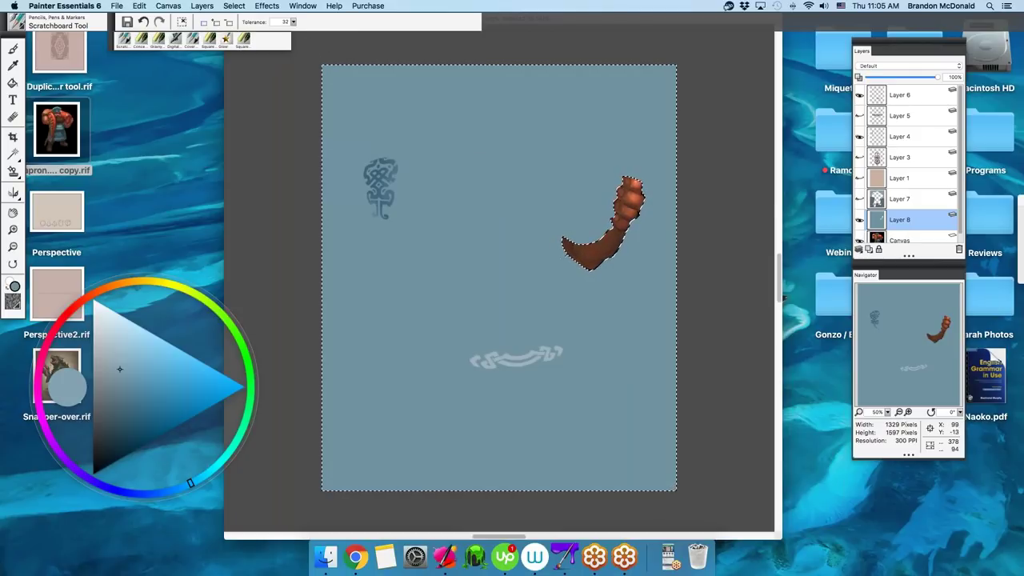
# - Hide and delete the blue-gray fill layer used to isolate the arm, and clear the selection
pyautogui.click(860, 223)
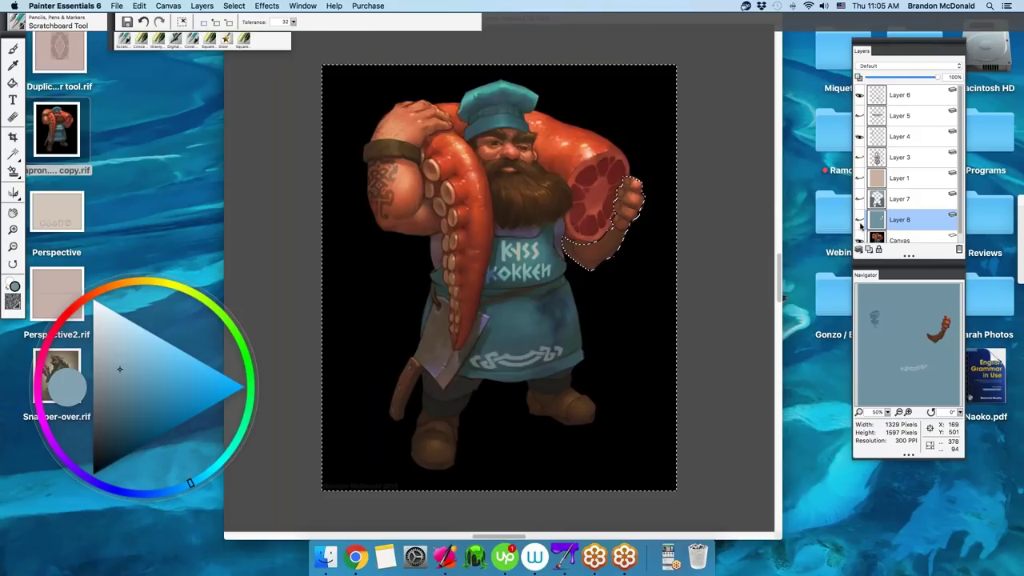
pyautogui.click(959, 251)
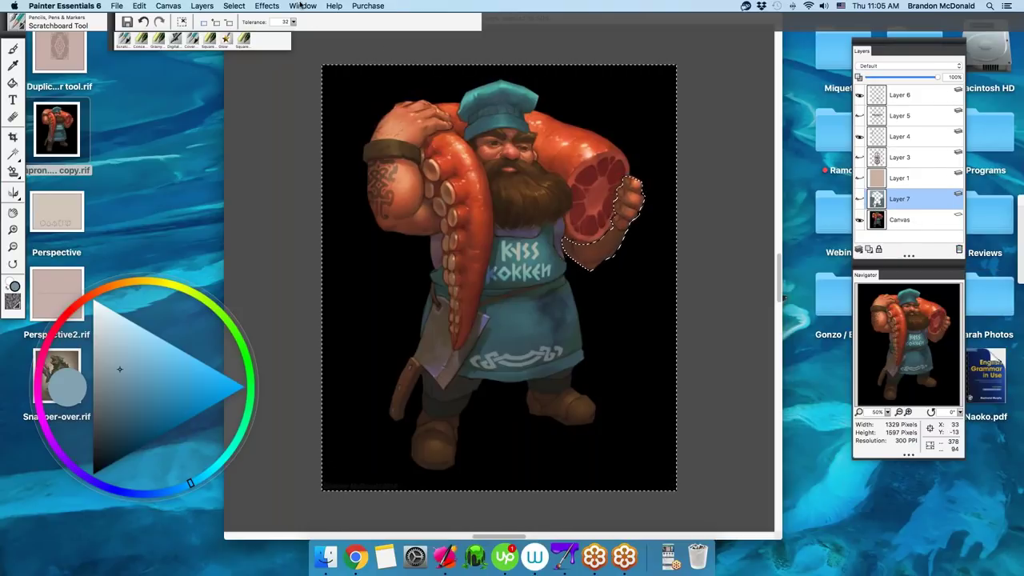
pyautogui.click(266, 6)
pyautogui.moveTo(288, 5)
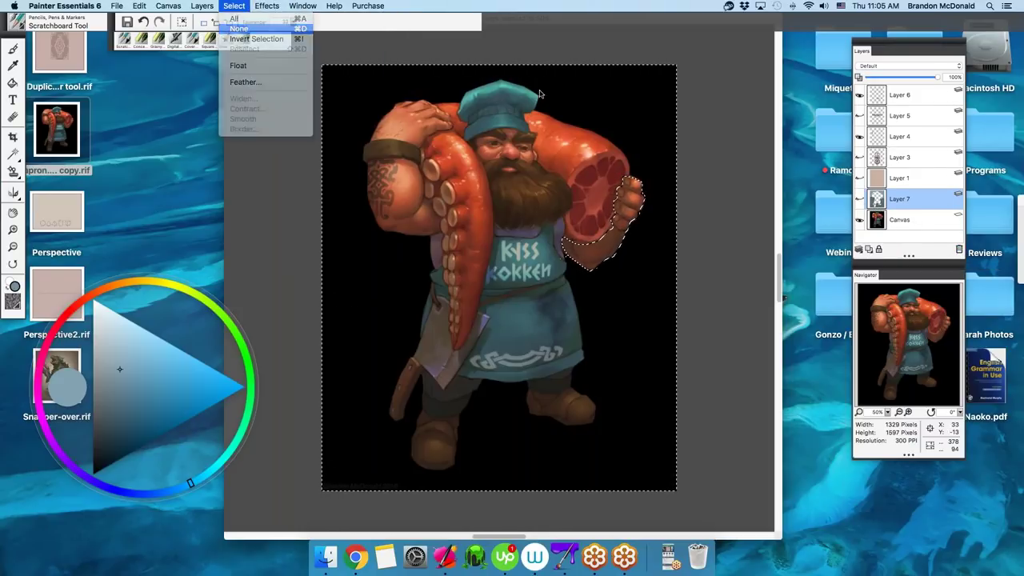
pyautogui.click(245, 28)
# - Select the black background on the Canvas with the Magic Wand and invert the selection to the cook figure
pyautogui.click(881, 220)
pyautogui.click(353, 280)
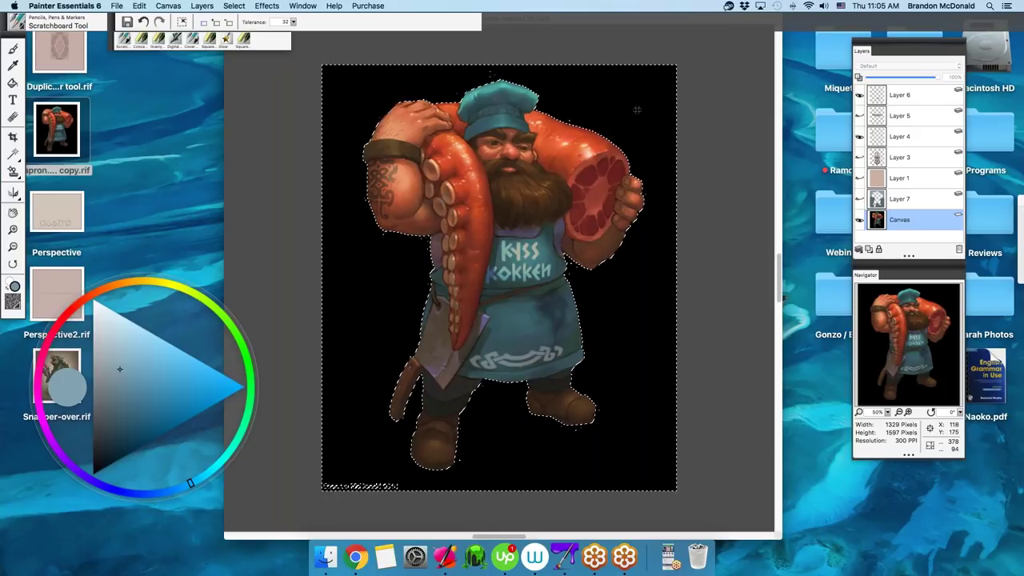
pyautogui.click(234, 6)
pyautogui.click(246, 39)
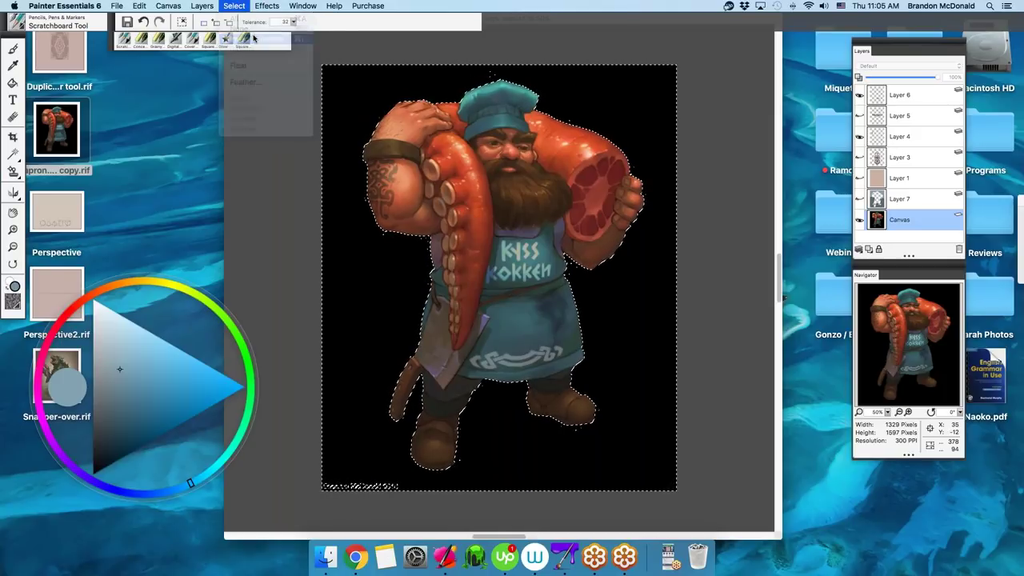
# - Copy the selected cook figure from the Canvas and paste it in place
pyautogui.click(143, 6)
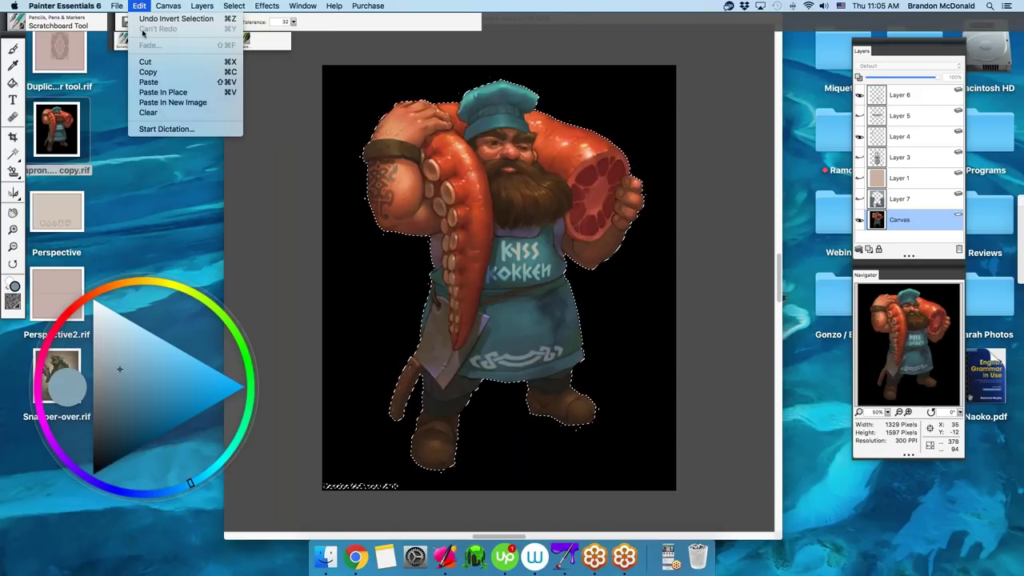
pyautogui.click(146, 72)
pyautogui.click(151, 7)
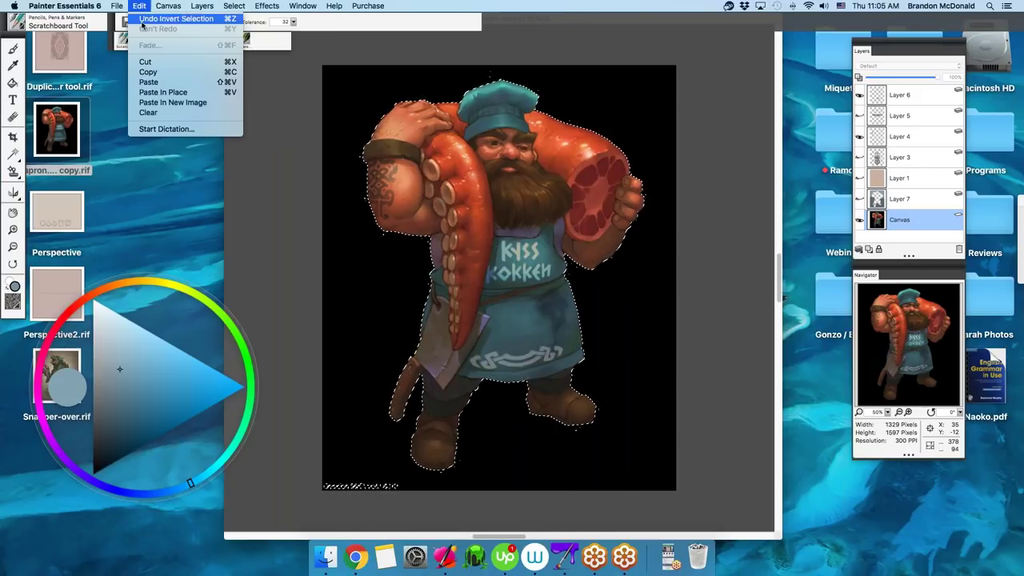
pyautogui.click(161, 93)
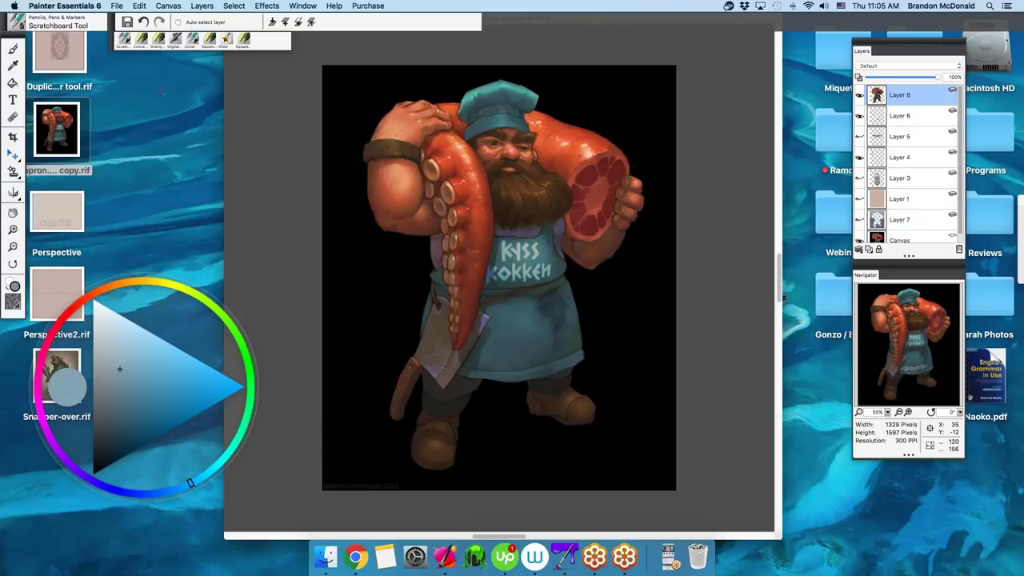
# - Add a new layer directly beneath the pasted cook and paint a lighter blue-gray ground and darker backdrop with the Concept Art Jitter brush
pyautogui.click(142, 39)
pyautogui.click(233, 5)
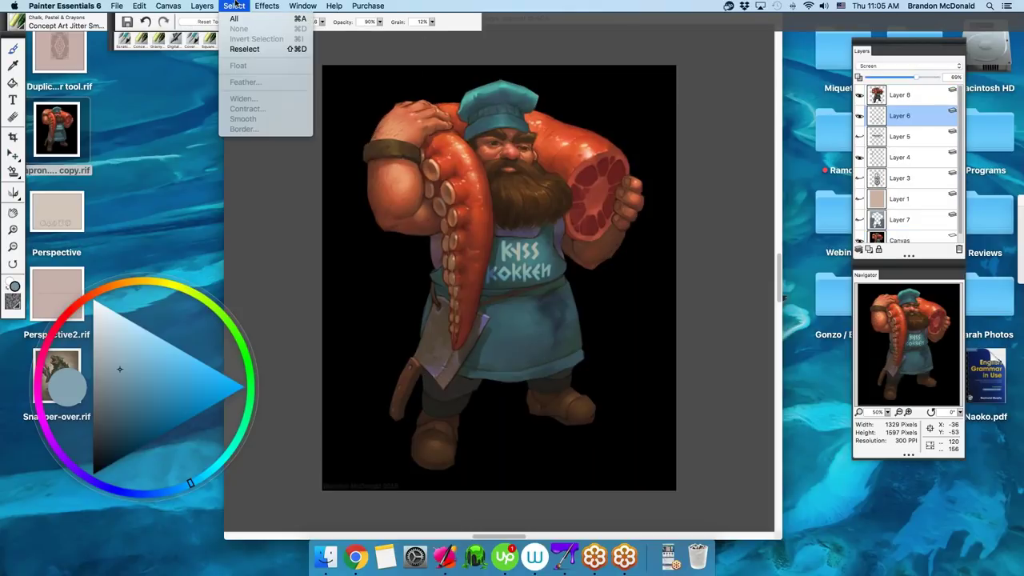
pyautogui.click(213, 18)
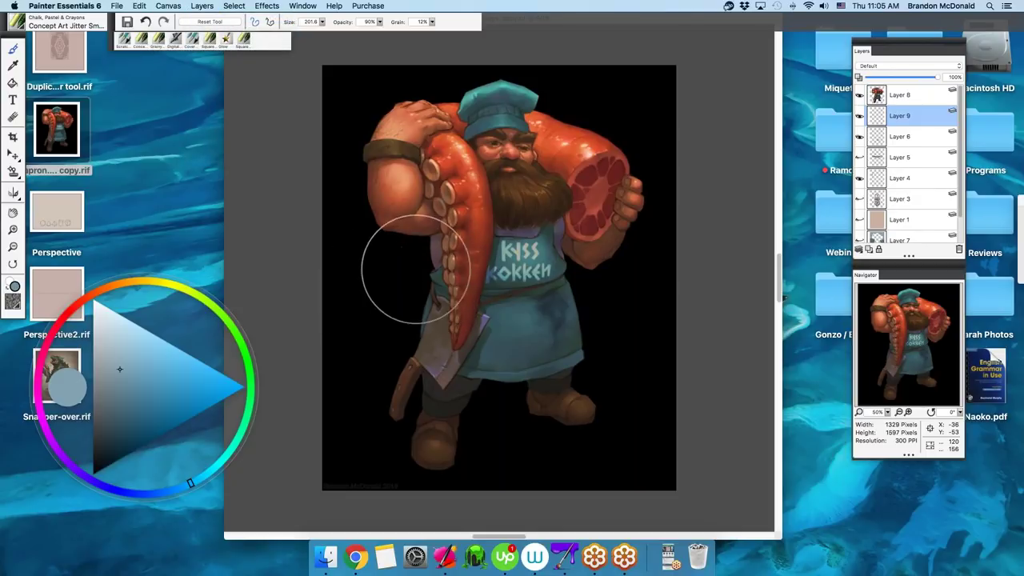
pyautogui.moveTo(407, 343)
pyautogui.mouseDown()
pyautogui.moveTo(440, 331)
pyautogui.moveTo(370, 348)
pyautogui.moveTo(661, 346)
pyautogui.moveTo(316, 412)
pyautogui.moveTo(364, 436)
pyautogui.moveTo(559, 432)
pyautogui.moveTo(664, 390)
pyautogui.moveTo(601, 328)
pyautogui.mouseUp()
pyautogui.keyDown('alt'); pyautogui.click(641, 296); pyautogui.keyUp('alt')
pyautogui.moveTo(686, 263)
pyautogui.mouseDown()
pyautogui.moveTo(720, 245)
pyautogui.moveTo(470, 241)
pyautogui.moveTo(334, 257)
pyautogui.moveTo(390, 244)
pyautogui.moveTo(314, 230)
pyautogui.moveTo(410, 171)
pyautogui.moveTo(545, 146)
pyautogui.moveTo(697, 217)
pyautogui.moveTo(722, 152)
pyautogui.moveTo(780, 73)
pyautogui.moveTo(749, 86)
pyautogui.mouseUp()
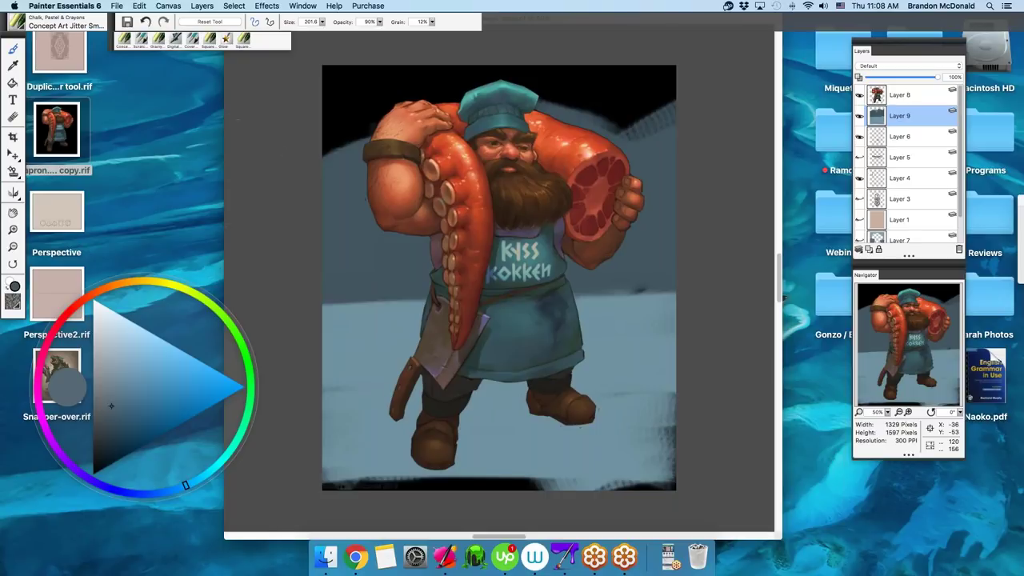
# - Close the apron design. copy.rif document without saving its changes
pyautogui.click(199, 176)
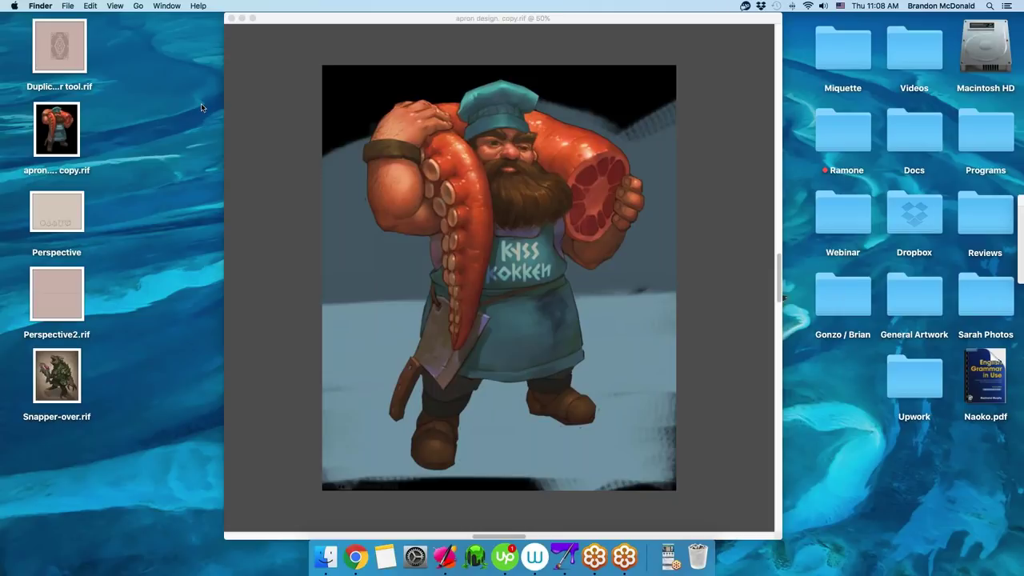
pyautogui.click(230, 18)
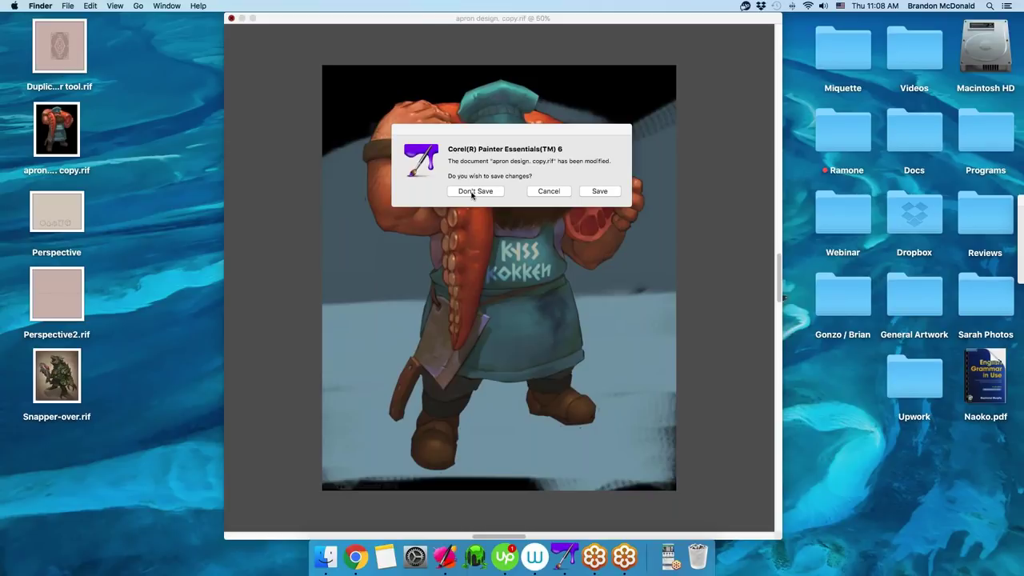
pyautogui.click(474, 192)
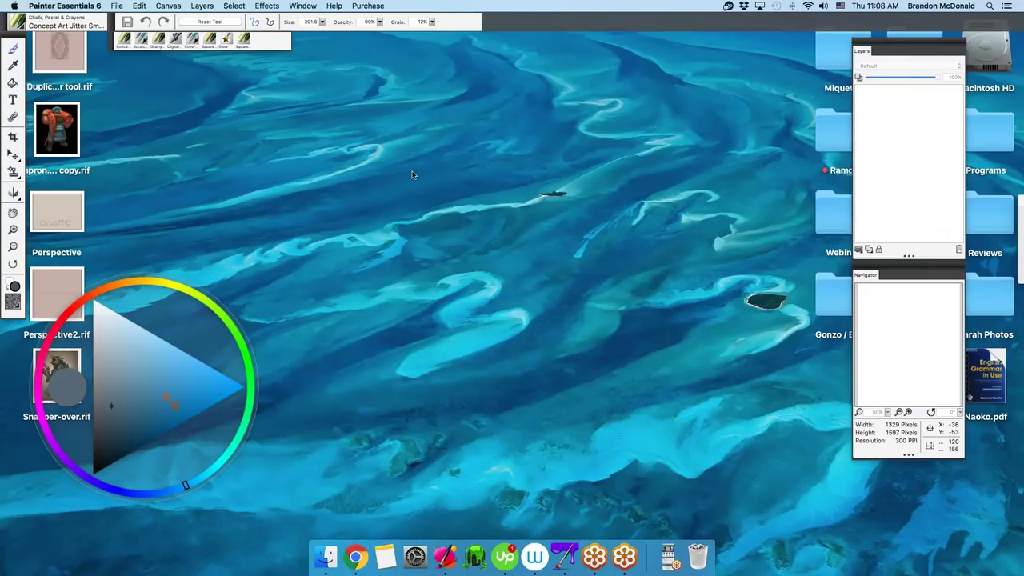